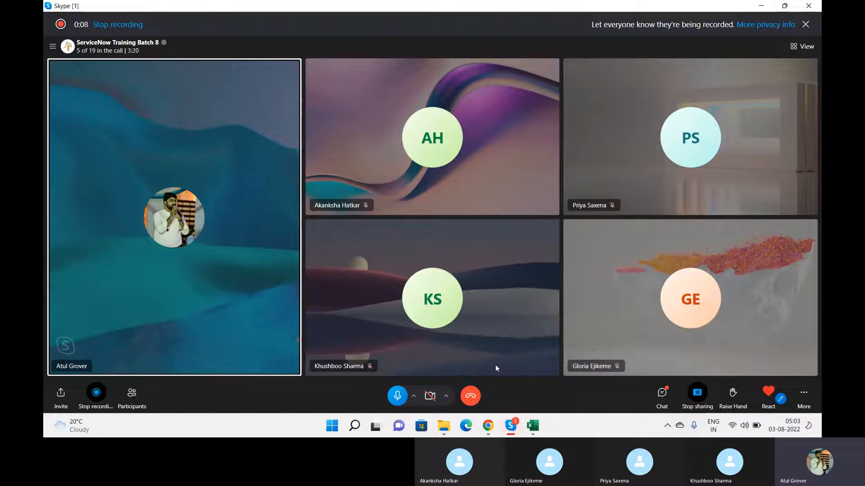
# Launch a blank Notepad document by searching 'note' in the Windows Start menu
pyautogui.press('super')
pyautogui.write('note')
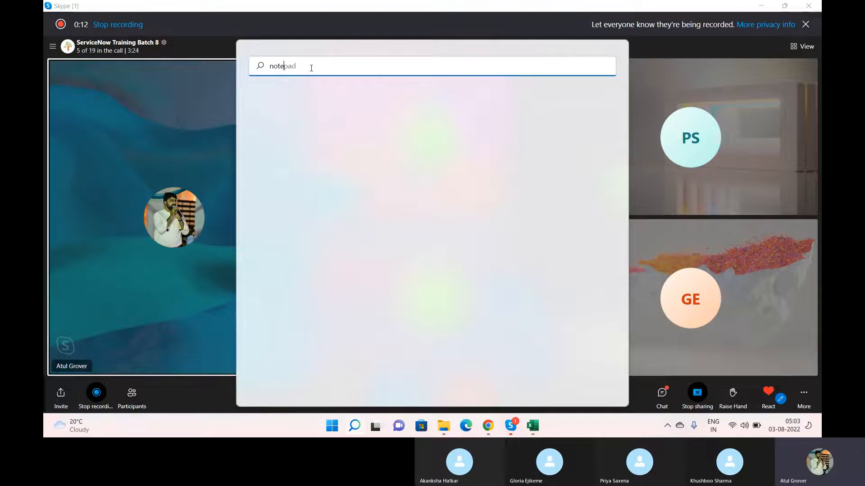
pyautogui.press('Return')
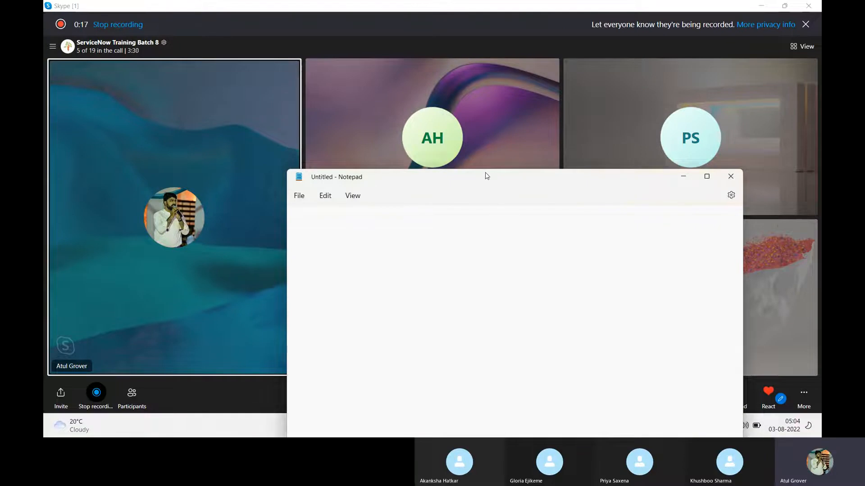
# Move the Notepad window up so it is fully visible and place the cursor in the text area
pyautogui.moveTo(487, 176); pyautogui.dragTo(468, 55)
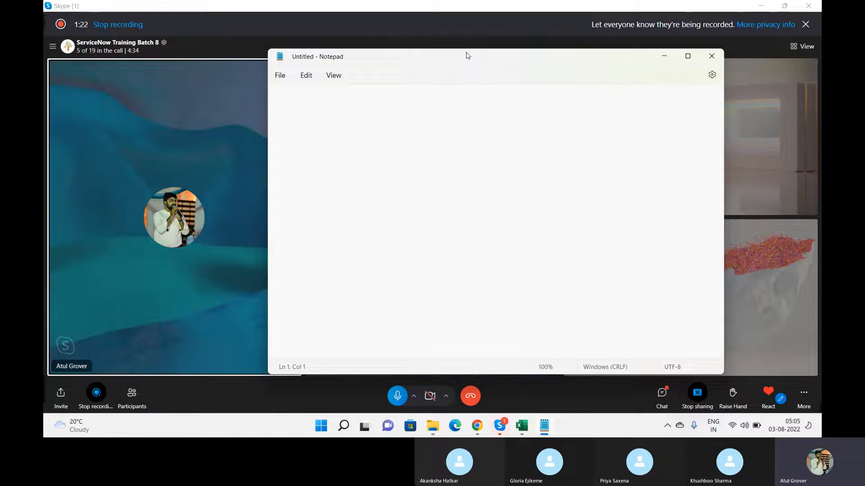
pyautogui.click(400, 110)
# Write 'Update Set ---- Capture all the logic / changes but not data' as the first line
pyautogui.write('Update Set ')
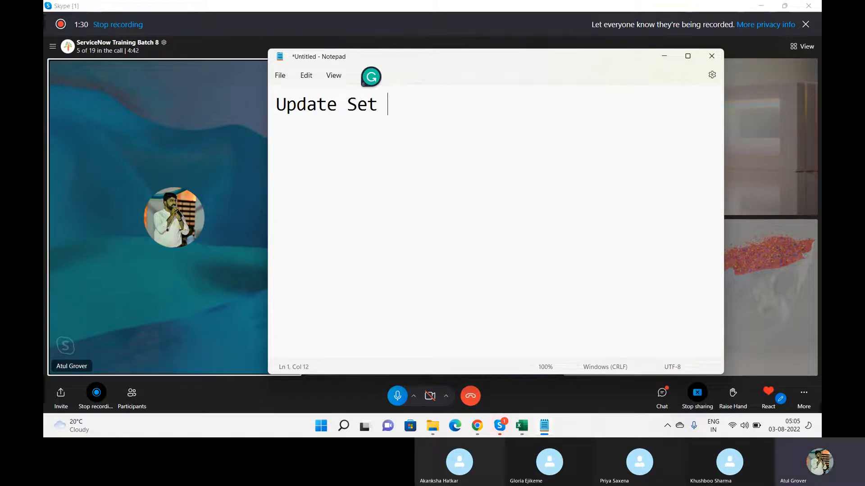
pyautogui.write('---- Cap')
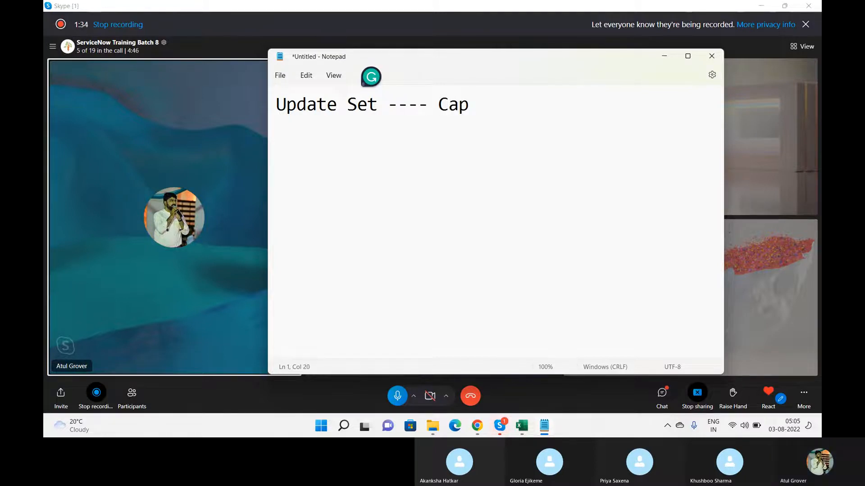
pyautogui.write('ture all t')
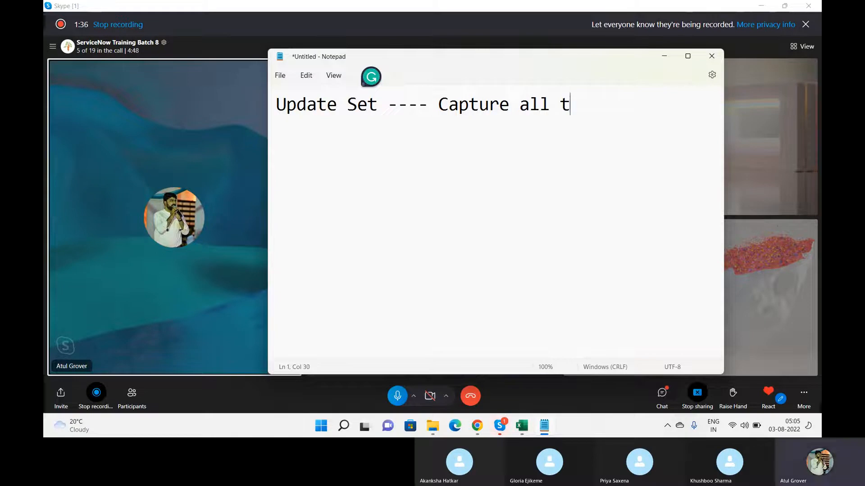
pyautogui.write('ye logic ')
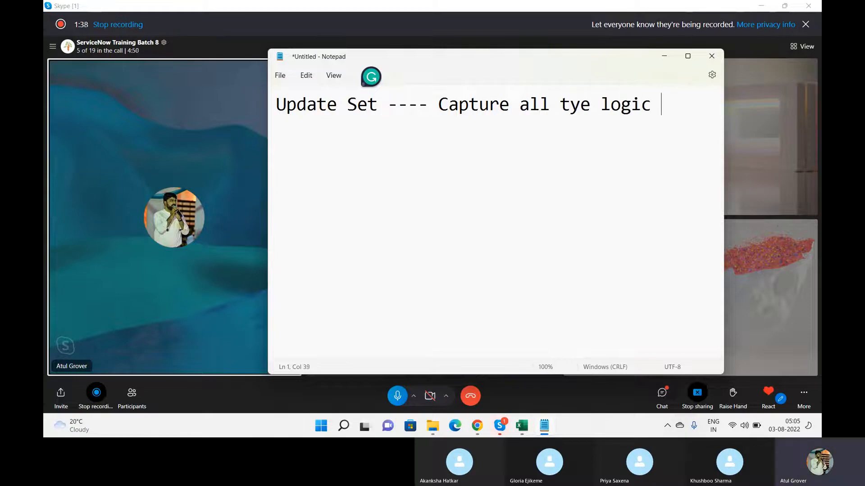
pyautogui.write('/ chanegs ')
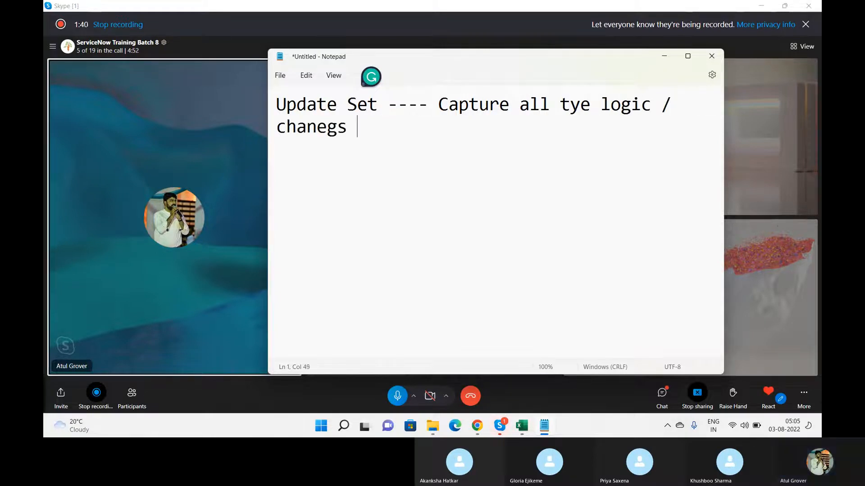
pyautogui.write('b')
pyautogui.press('BackSpace')
pyautogui.write('bu')
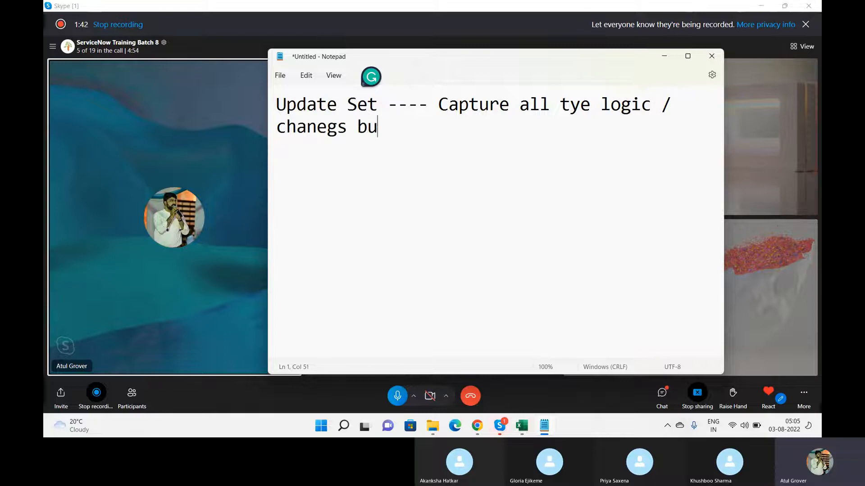
pyautogui.write('t not data')
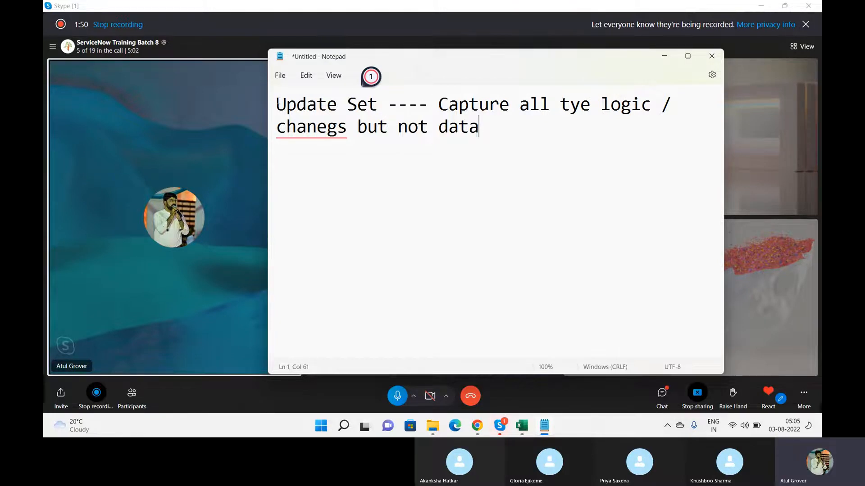
pyautogui.moveTo(276, 104); pyautogui.dragTo(380, 100)
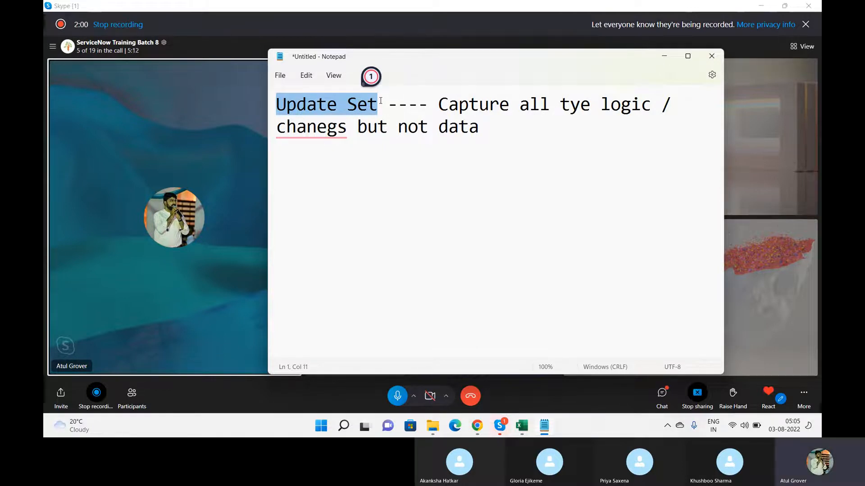
pyautogui.click(500, 121)
# Add the lines 'Update' and 'Dev -- Test -- Prod' below the definition
pyautogui.press('Return')
pyautogui.press('Return')
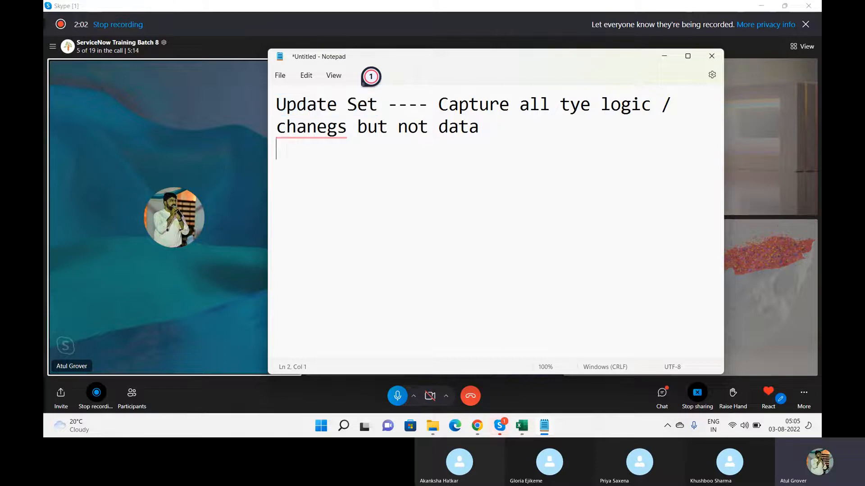
pyautogui.write('Update')
pyautogui.press('Return')
pyautogui.press('Return')
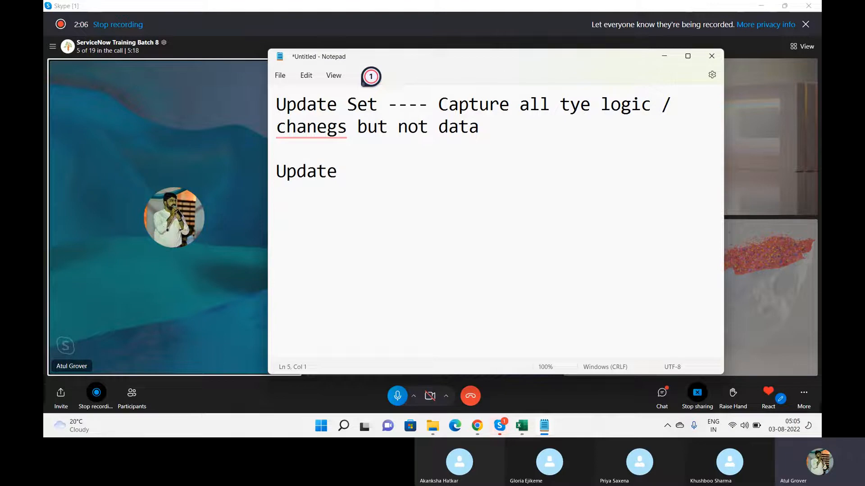
pyautogui.write('Dev -- Test - Prod')
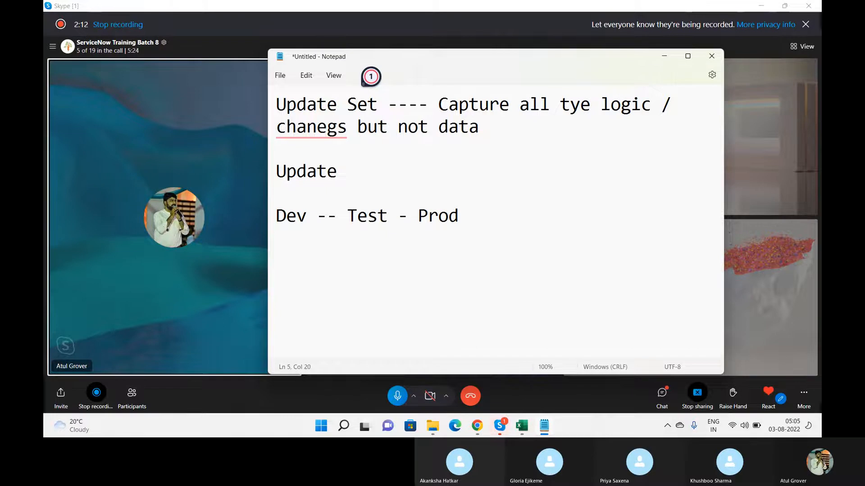
pyautogui.click(410, 216)
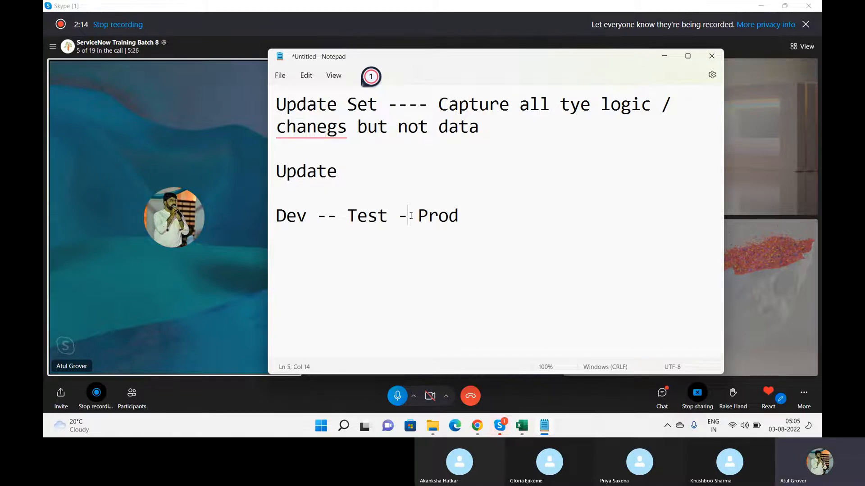
pyautogui.write('-')
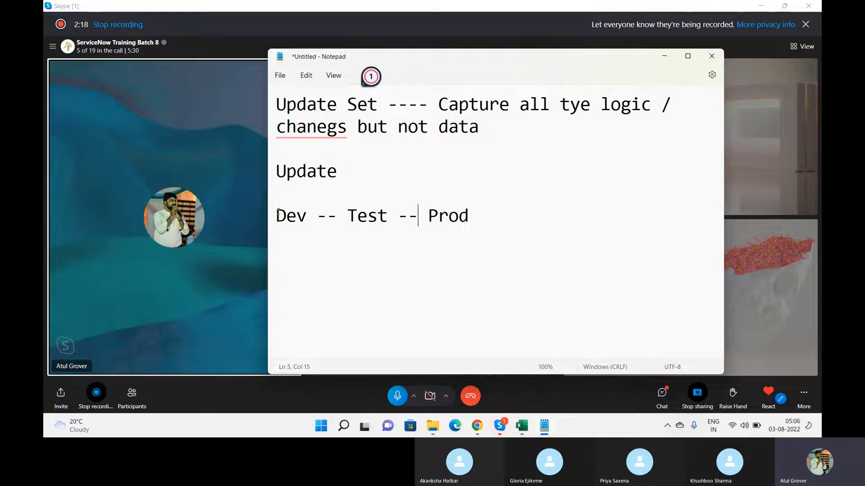
pyautogui.tripleClick(471, 216)
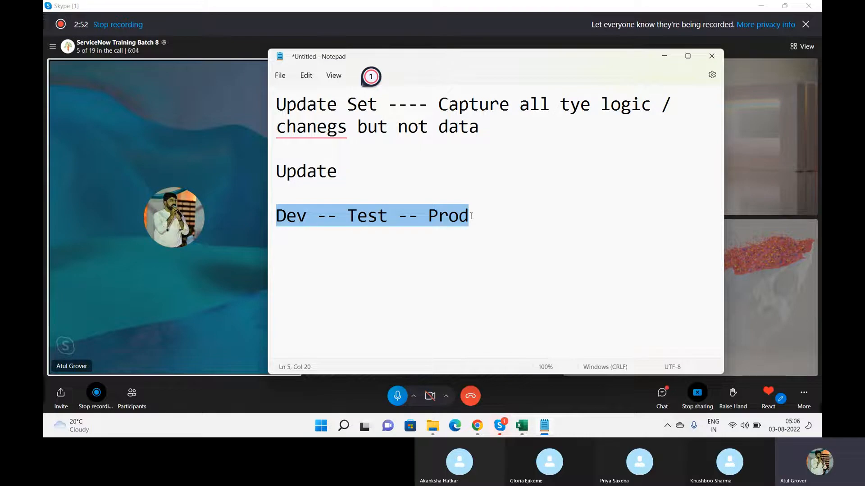
pyautogui.click(312, 214)
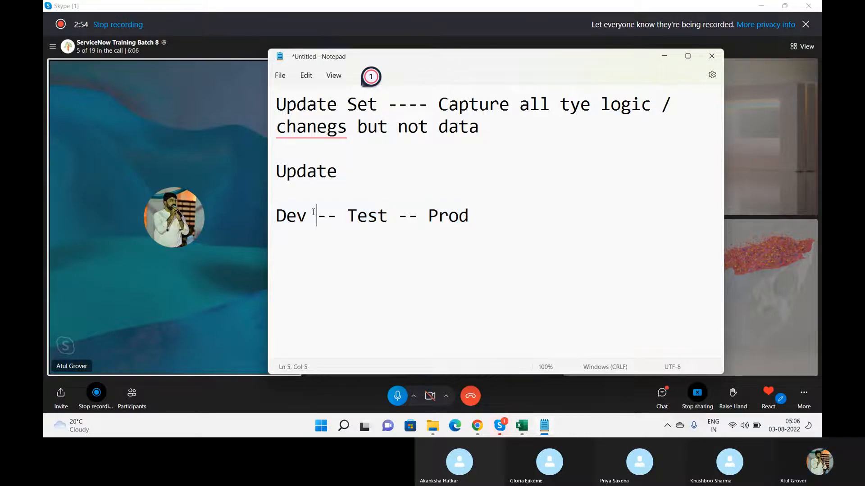
pyautogui.moveTo(311, 215); pyautogui.dragTo(266, 219)
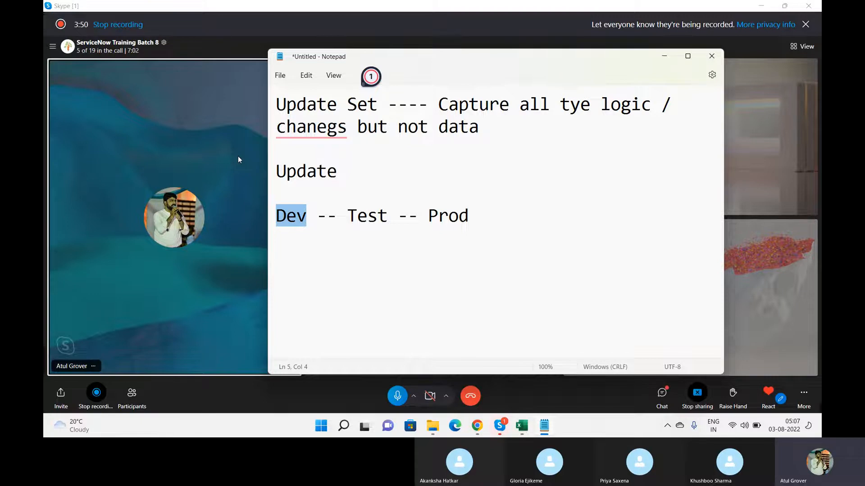
# Switch between the ServiceNow tabs and settle on the dev86271 App Engine Studio home
pyautogui.click(477, 426)
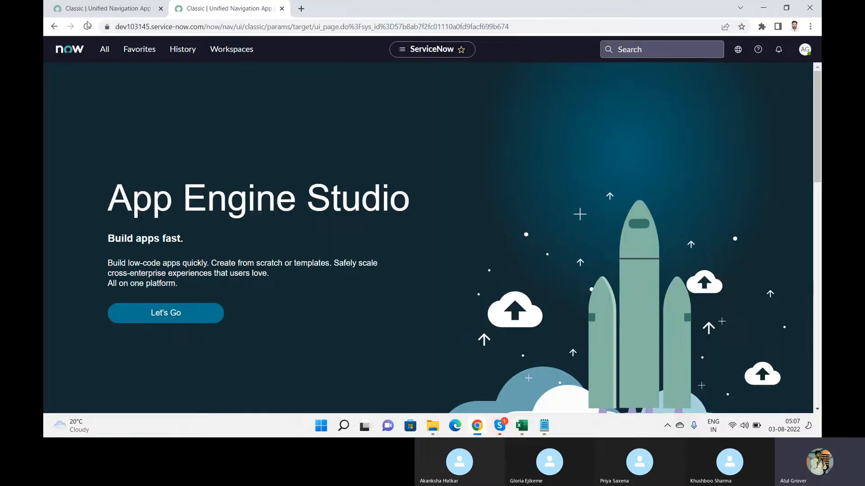
pyautogui.click(102, 8)
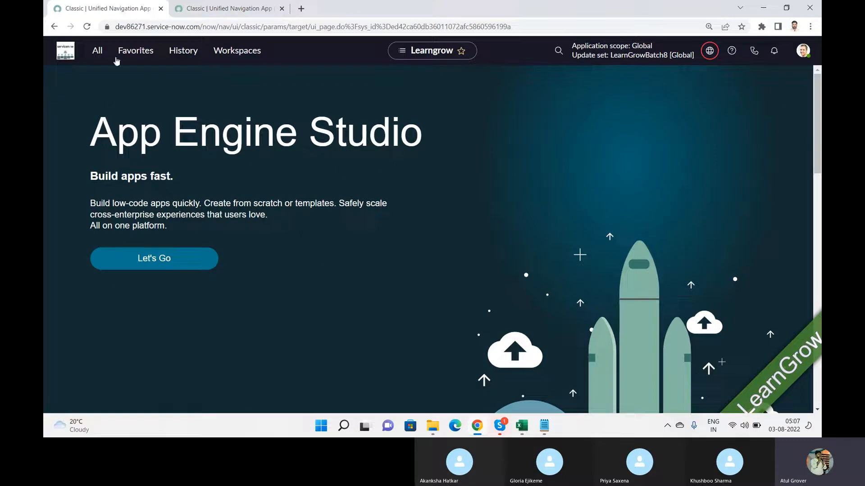
pyautogui.click(244, 6)
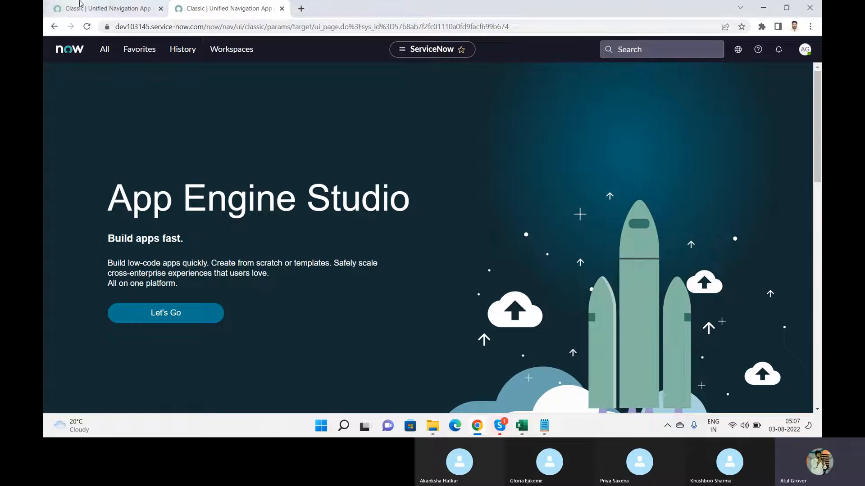
pyautogui.click(102, 13)
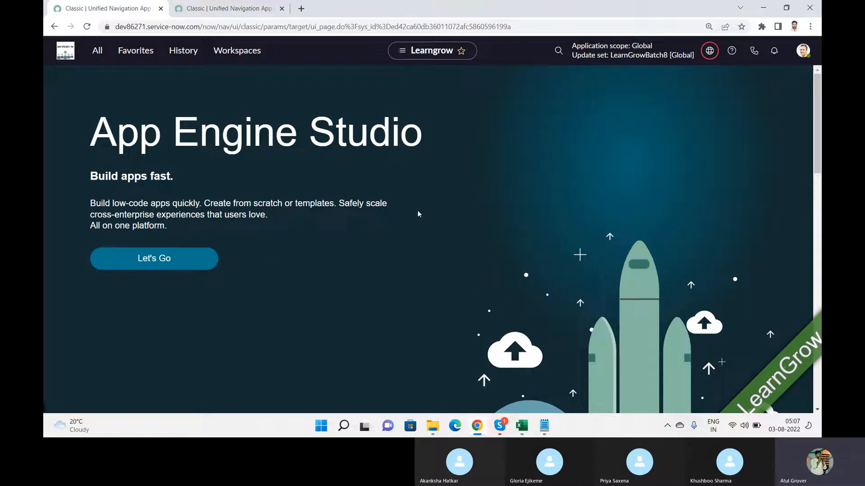
pyautogui.click(274, 11)
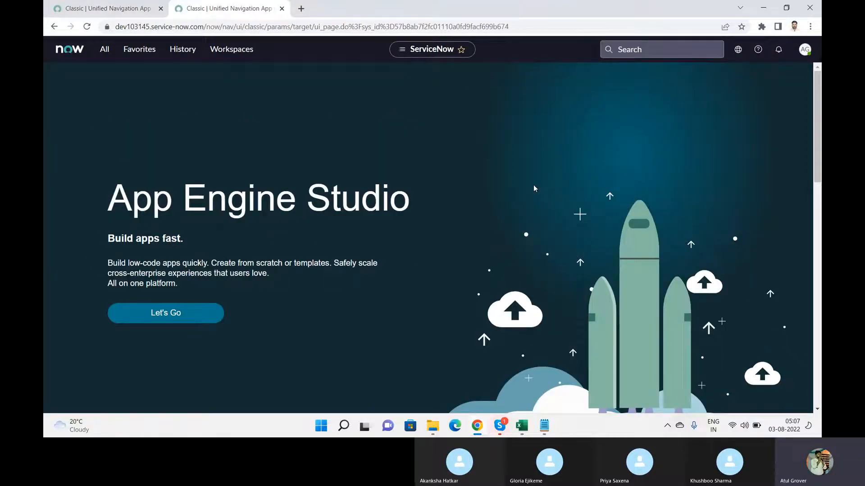
pyautogui.click(106, 9)
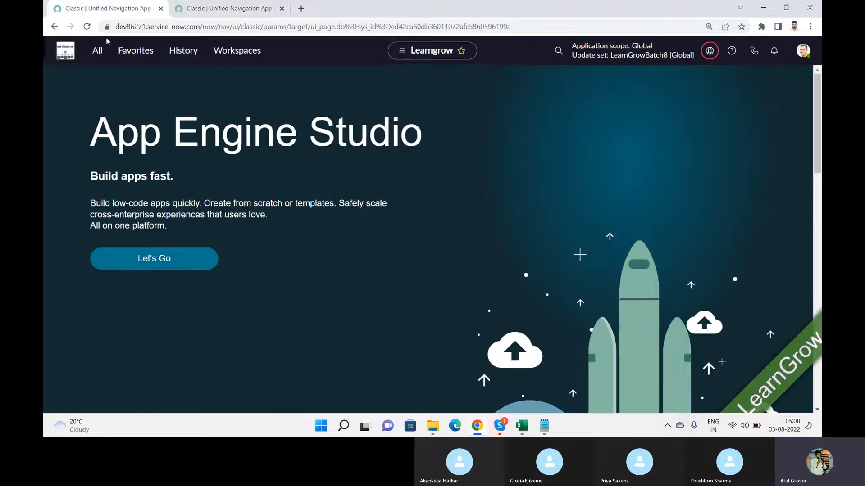
pyautogui.click(98, 49)
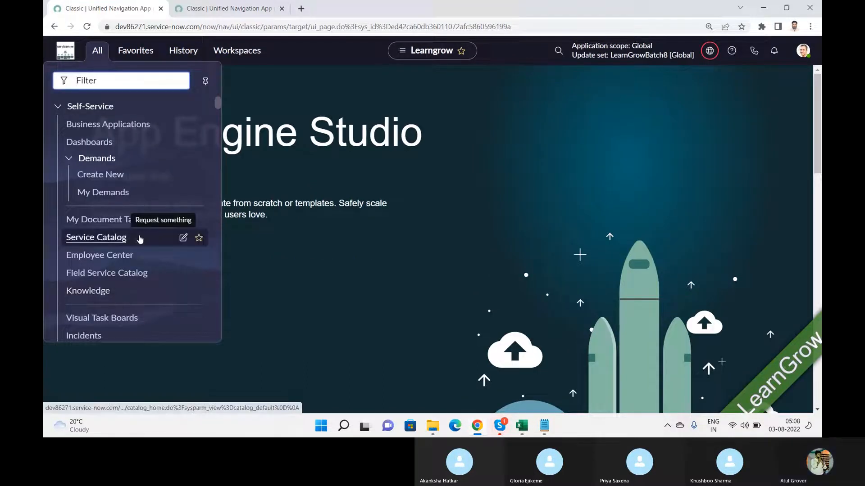
pyautogui.click(189, 8)
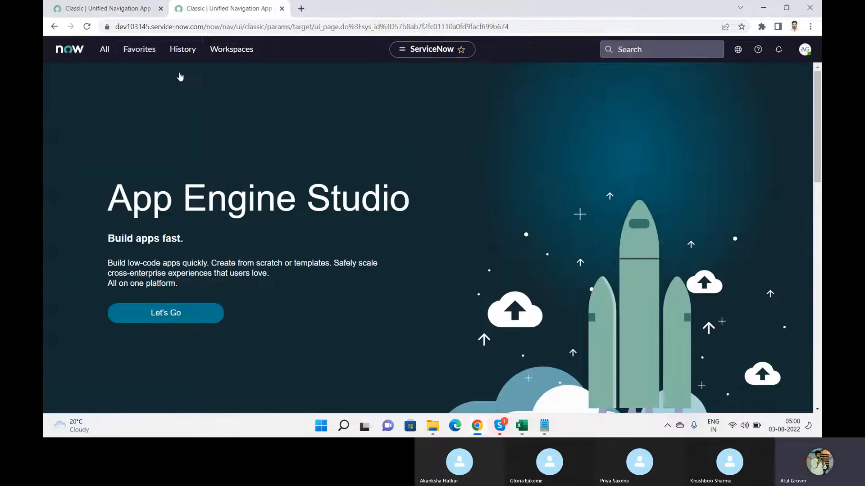
pyautogui.click(105, 49)
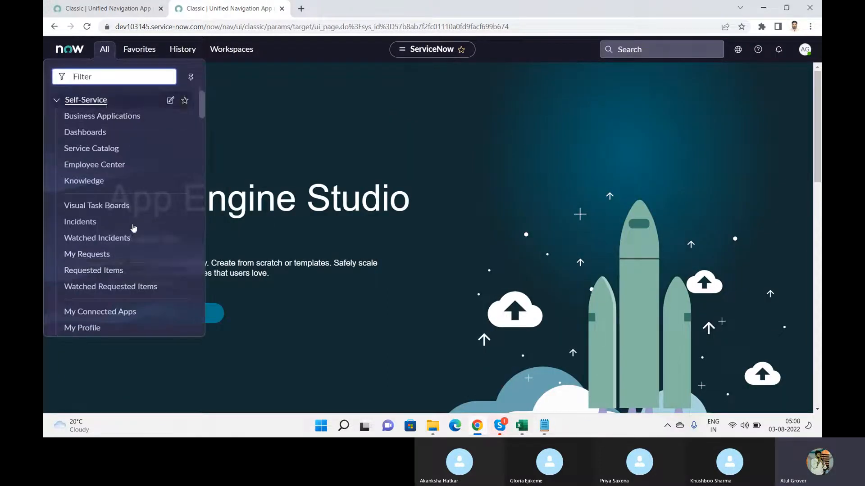
pyautogui.click(107, 9)
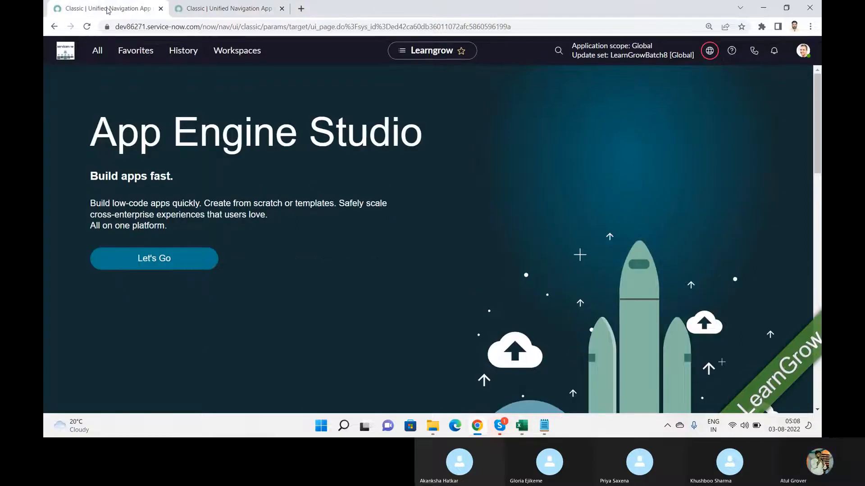
# Open the LearnGrowBatch8 update set record from the update set picker
pyautogui.click(709, 53)
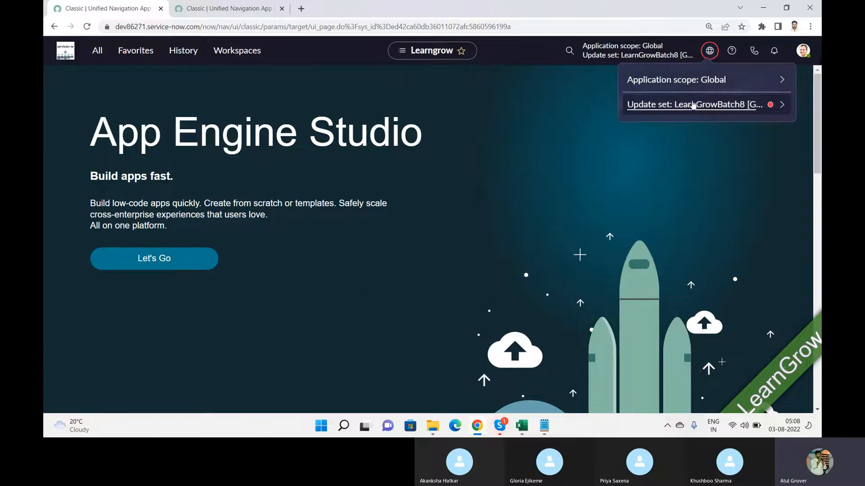
pyautogui.click(782, 105)
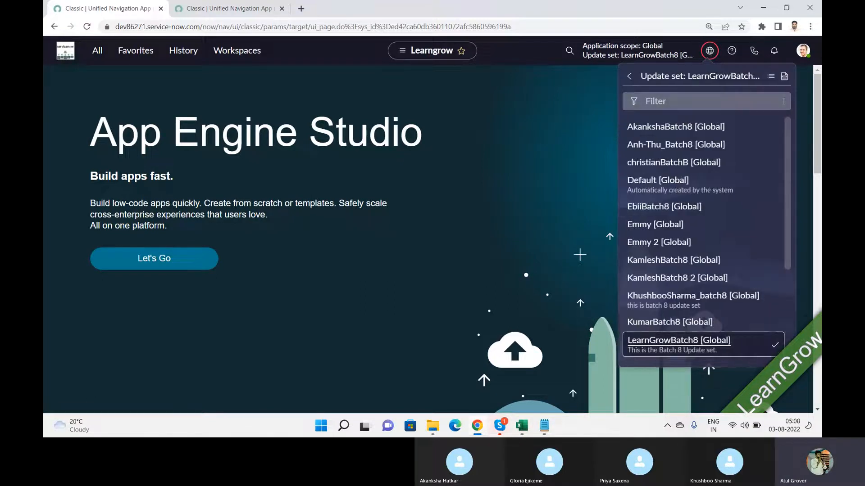
pyautogui.click(783, 77)
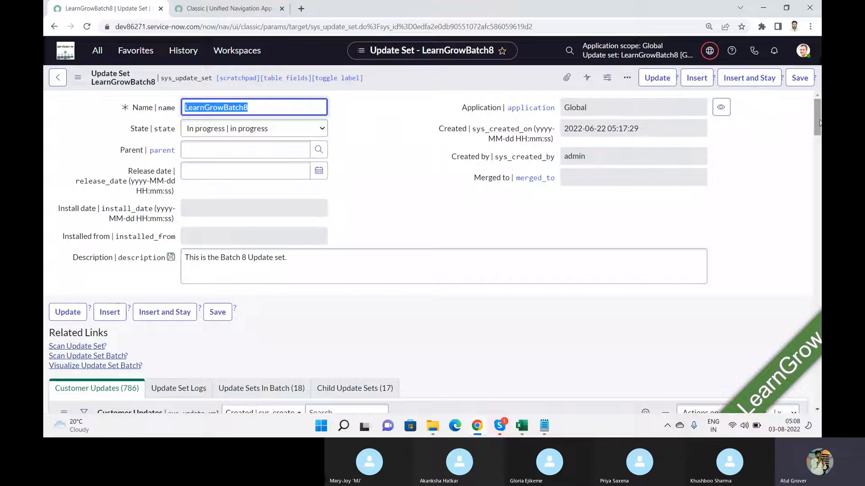
pyautogui.scroll(-6, 819, 121)
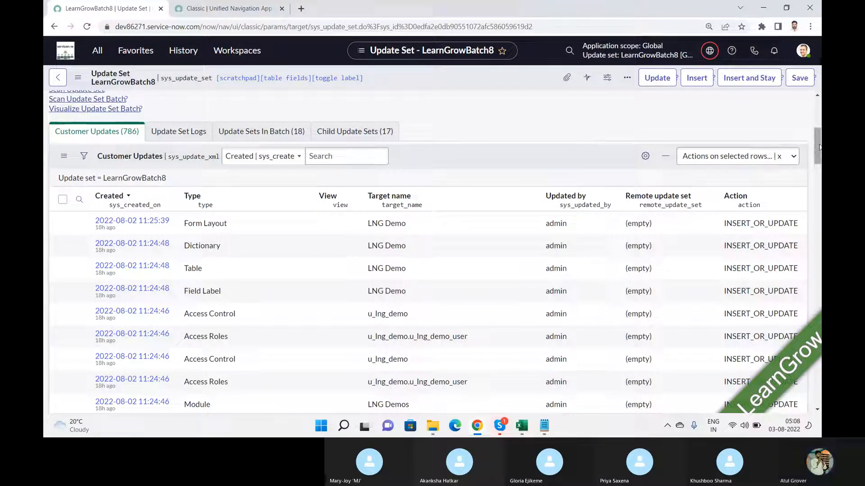
pyautogui.moveTo(819, 147); pyautogui.dragTo(815, 108)
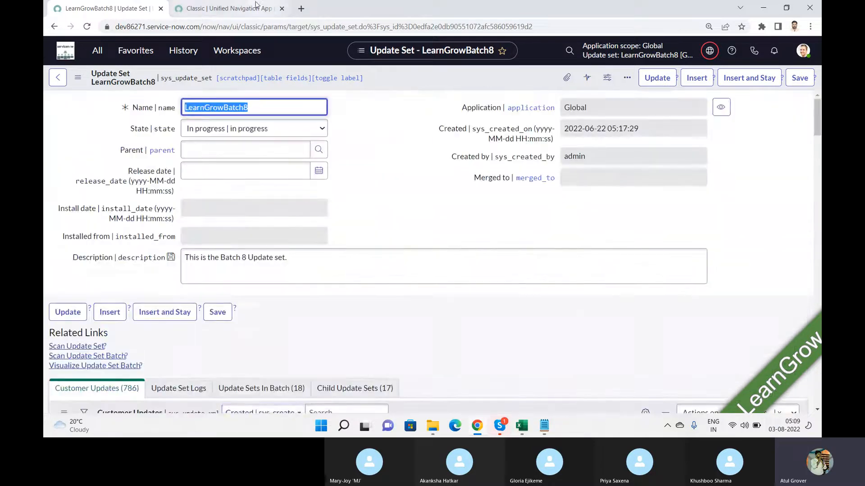
# Show the record's Child Update Sets list with its 17 entries
pyautogui.click(223, 8)
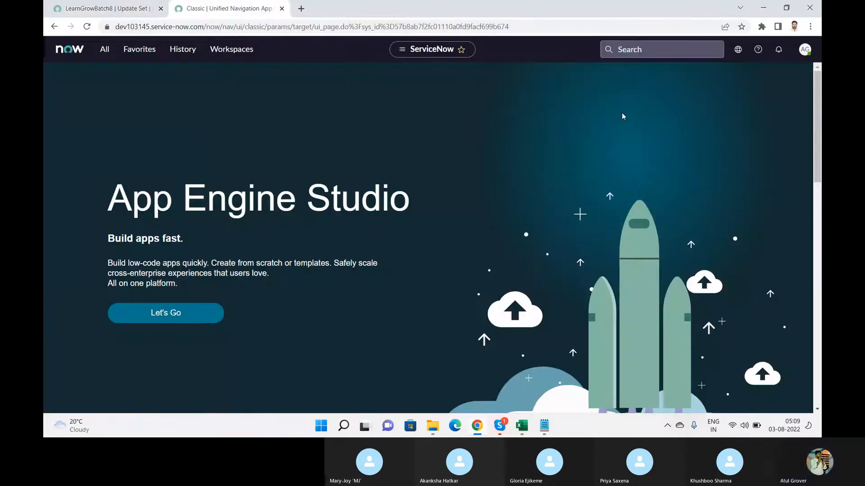
pyautogui.click(103, 13)
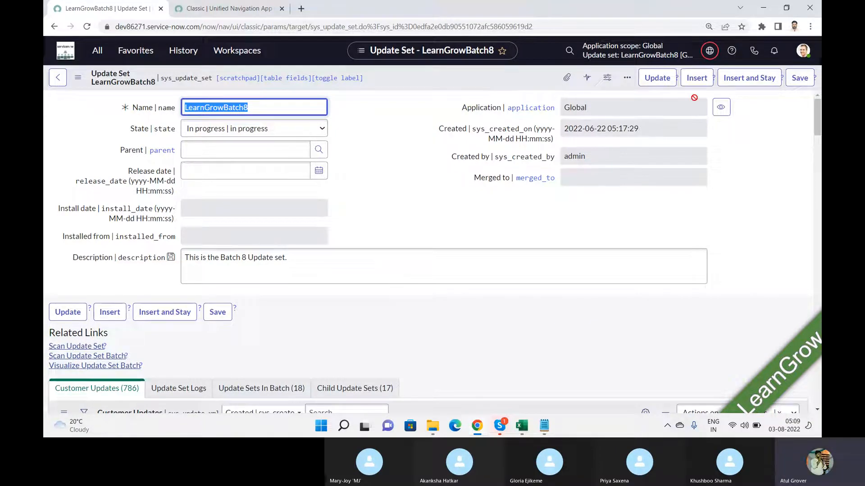
pyautogui.moveTo(815, 110); pyautogui.dragTo(812, 139)
pyautogui.click(354, 147)
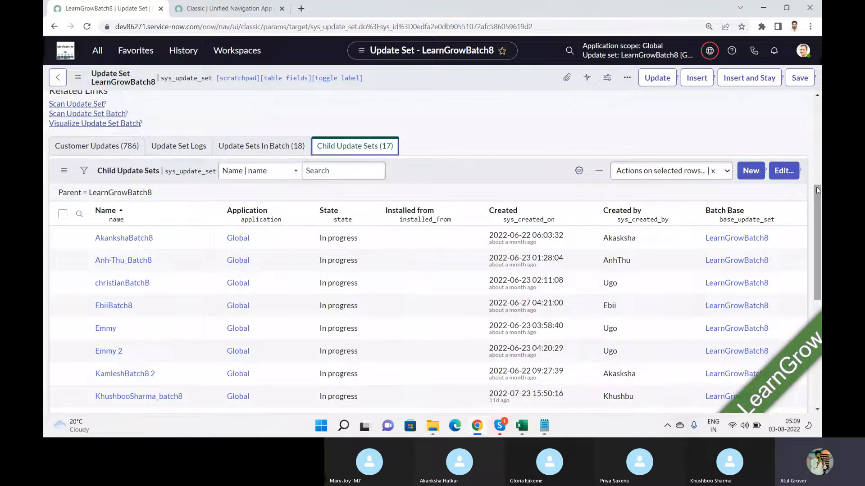
pyautogui.moveTo(815, 187); pyautogui.dragTo(810, 100)
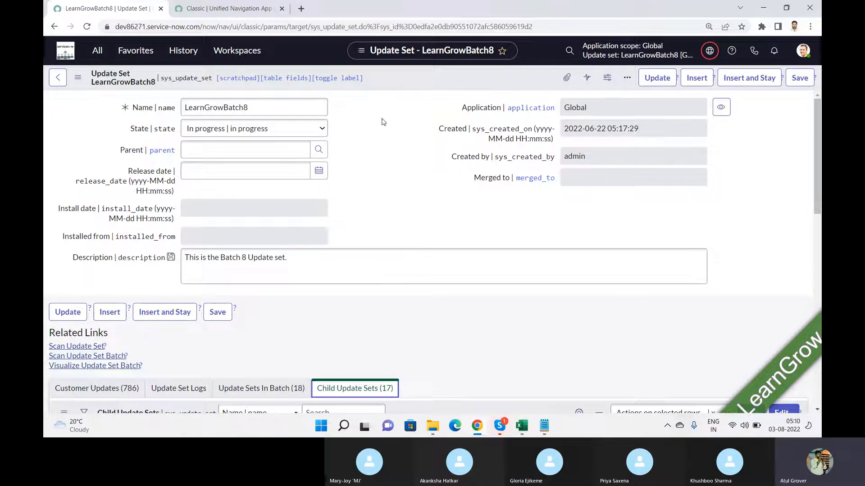
# Set LearnGrowBatch8's state to Complete, confirm it for the whole batch, and save
pyautogui.click(310, 132)
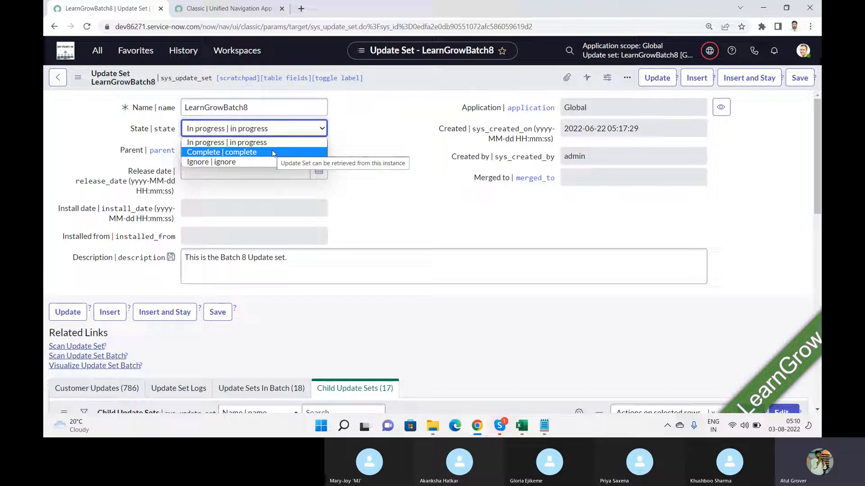
pyautogui.click(272, 152)
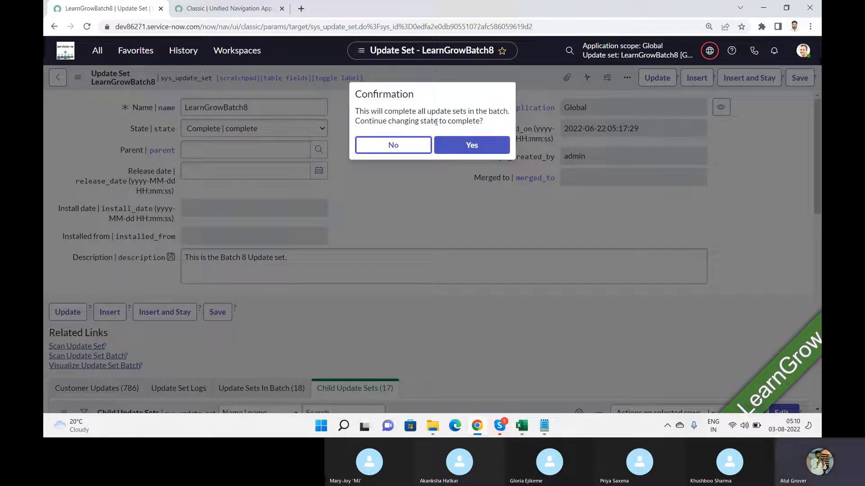
pyautogui.click(469, 153)
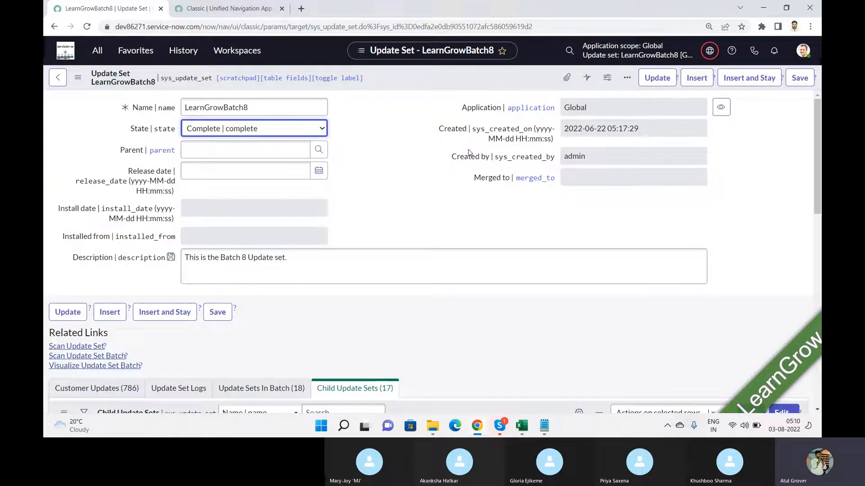
pyautogui.click(800, 79)
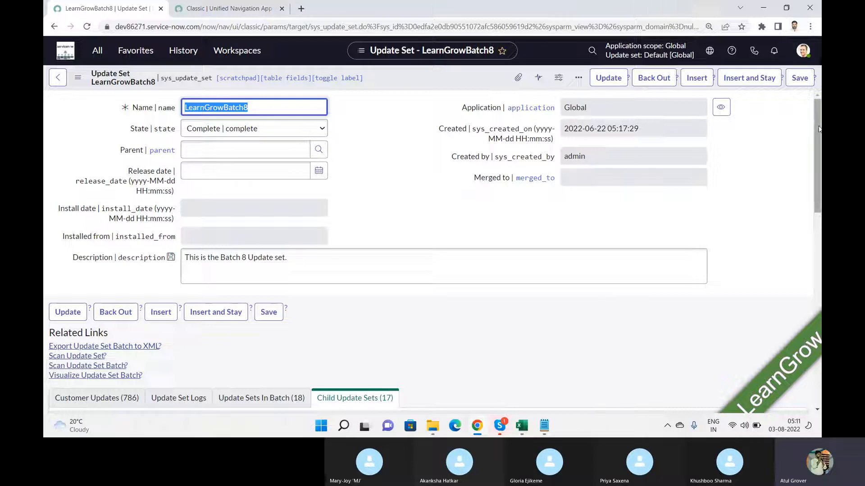
pyautogui.moveTo(816, 137); pyautogui.dragTo(817, 235)
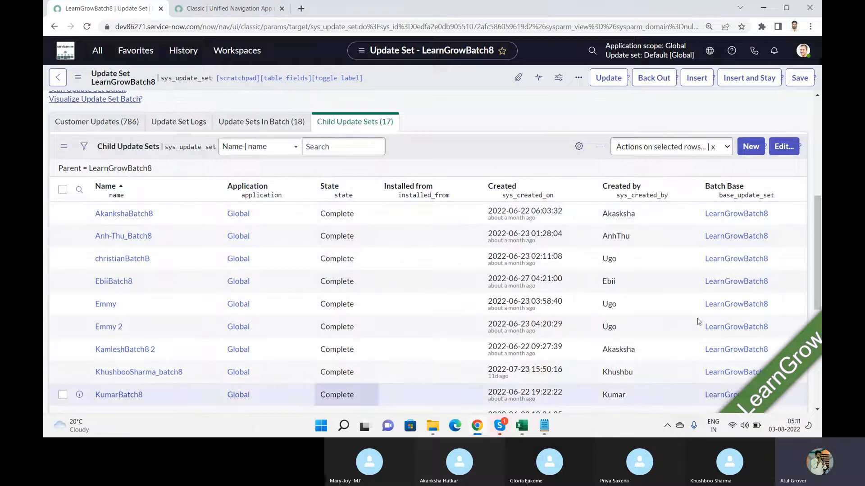
pyautogui.moveTo(819, 295); pyautogui.dragTo(819, 199)
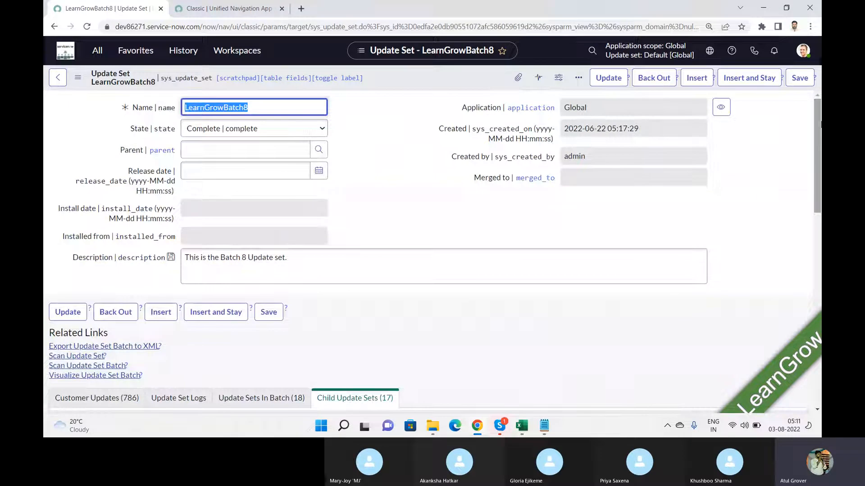
pyautogui.hotkey('alt', 'Tab')
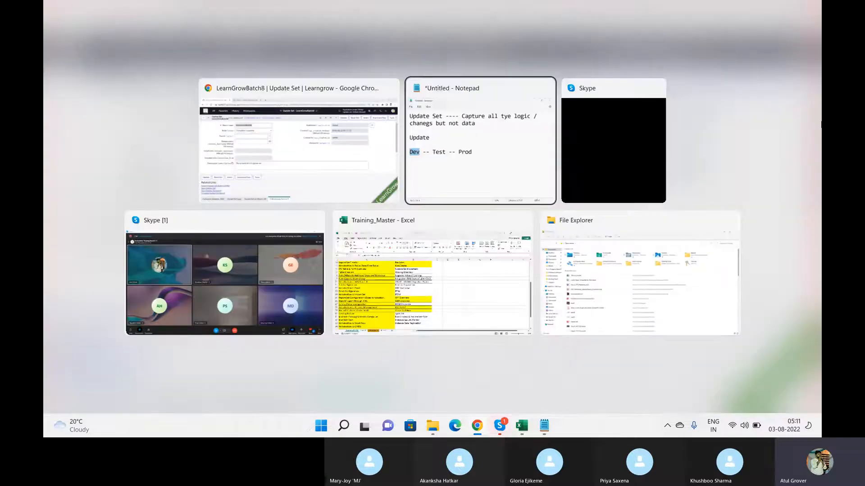
pyautogui.hotkey('alt', 'Tab')
pyautogui.hotkey('alt', 'Tab')
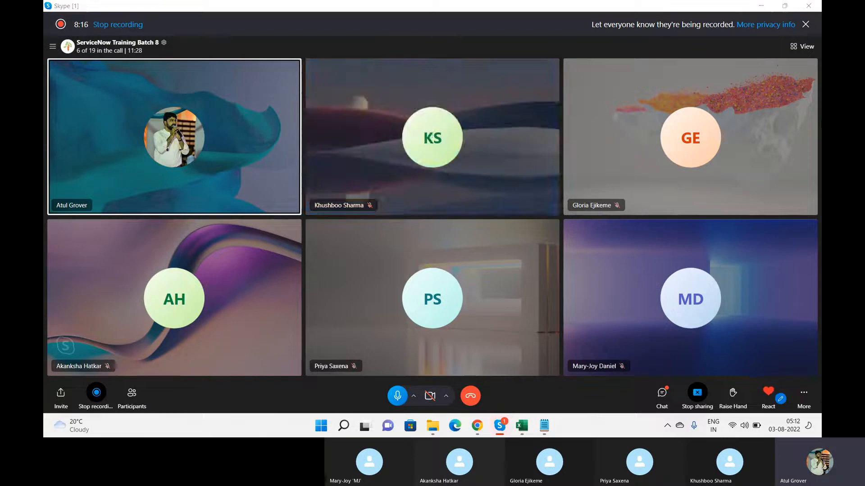
pyautogui.hotkey('alt', 'Tab')
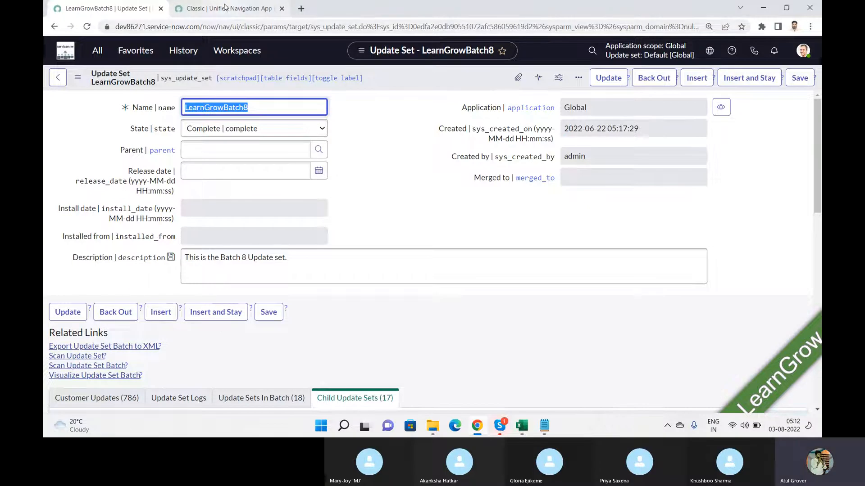
# On dev103145, filter the navigator by 'update se' and open Update Sources
pyautogui.click(224, 9)
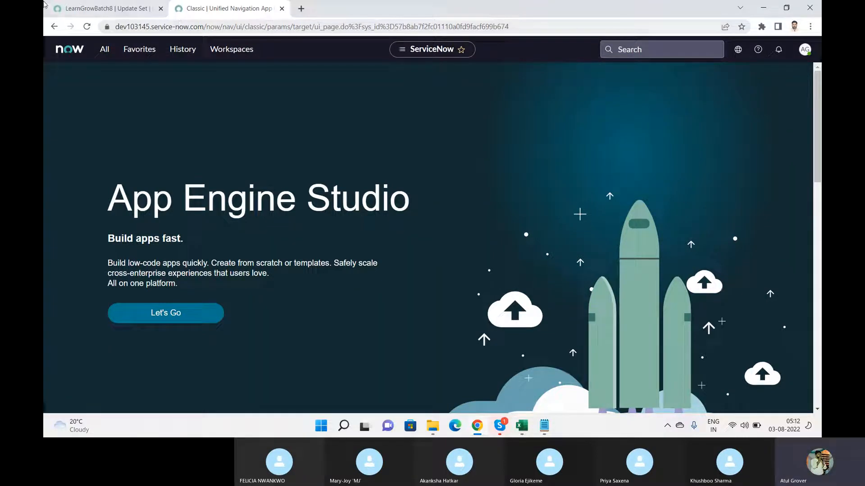
pyautogui.click(105, 50)
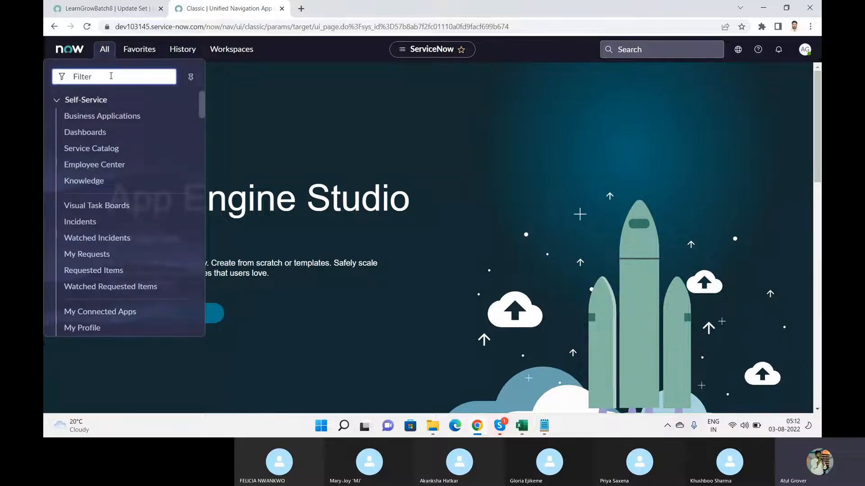
pyautogui.write('update se')
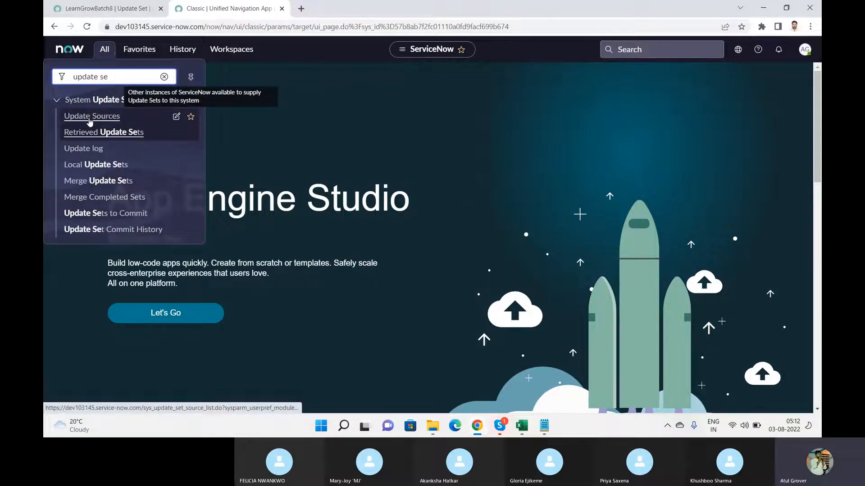
pyautogui.click(90, 118)
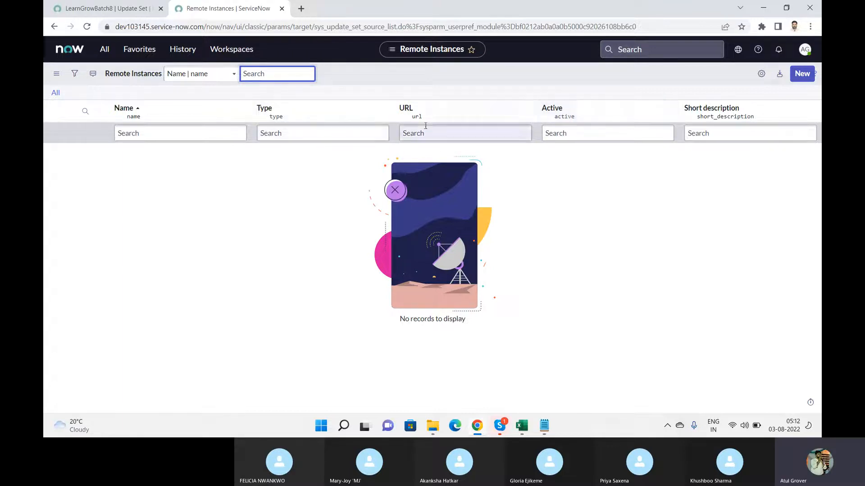
# Start a new remote instance named 'Dev86271 LNG' with type Development
pyautogui.click(807, 75)
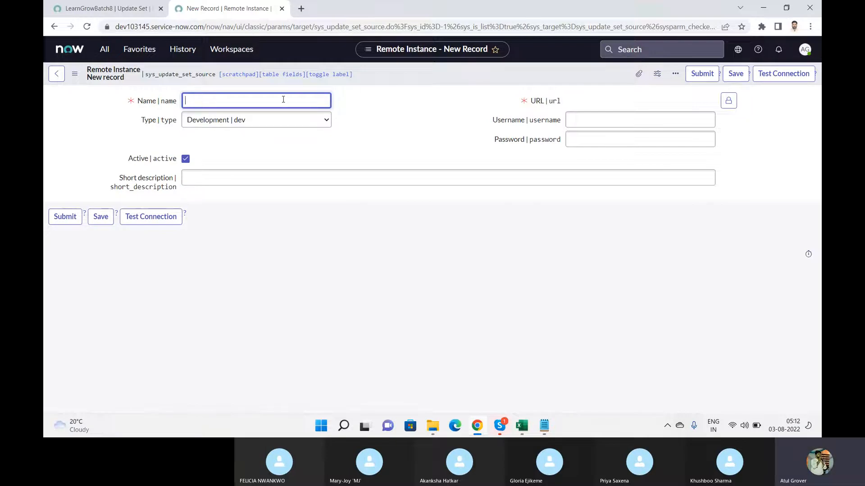
pyautogui.write('Dev86271 LNG')
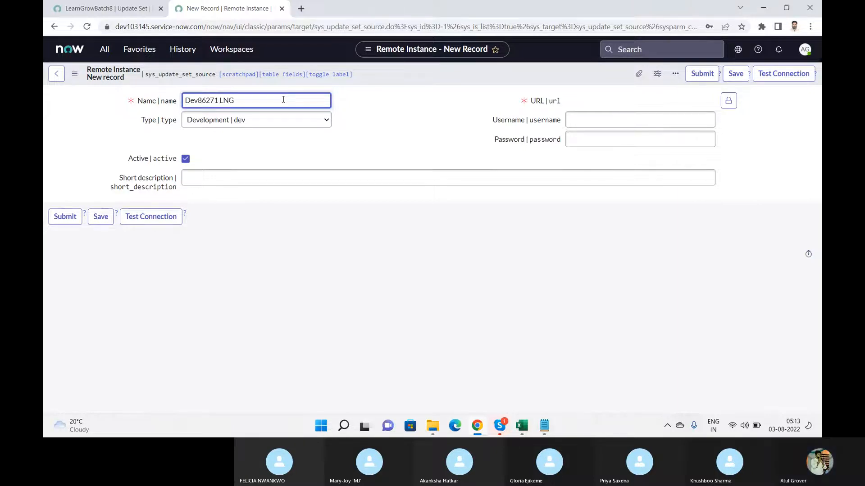
pyautogui.click(269, 123)
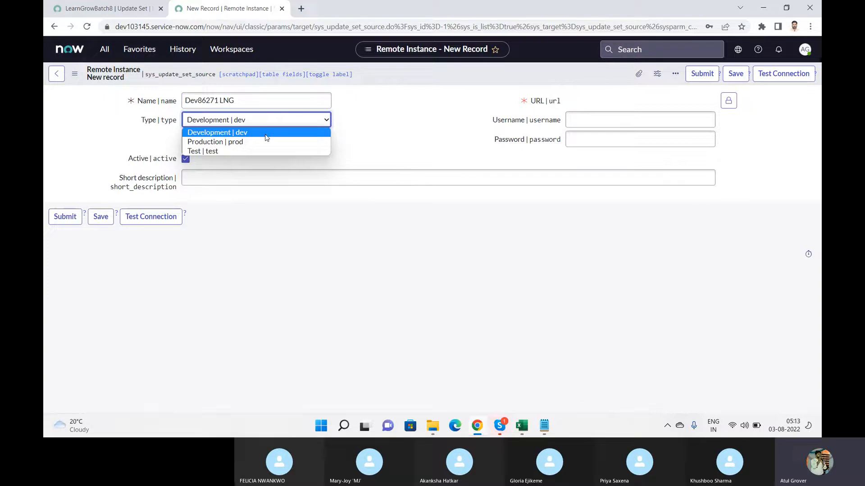
pyautogui.click(267, 134)
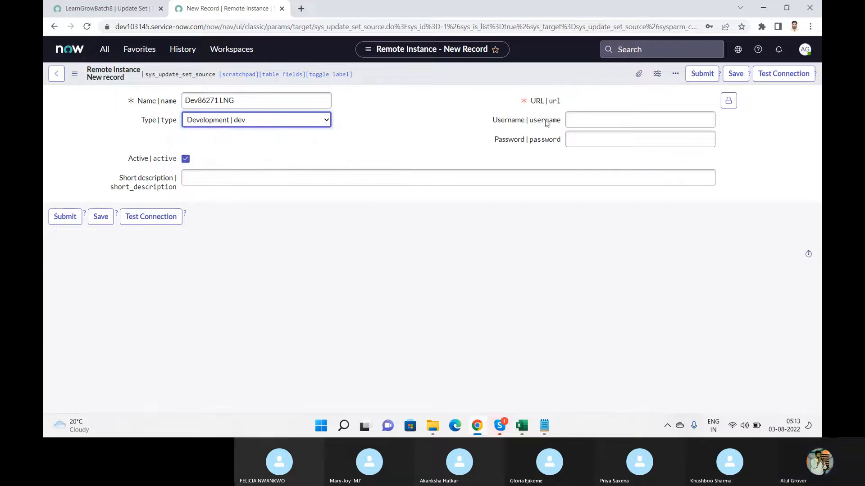
pyautogui.click(728, 103)
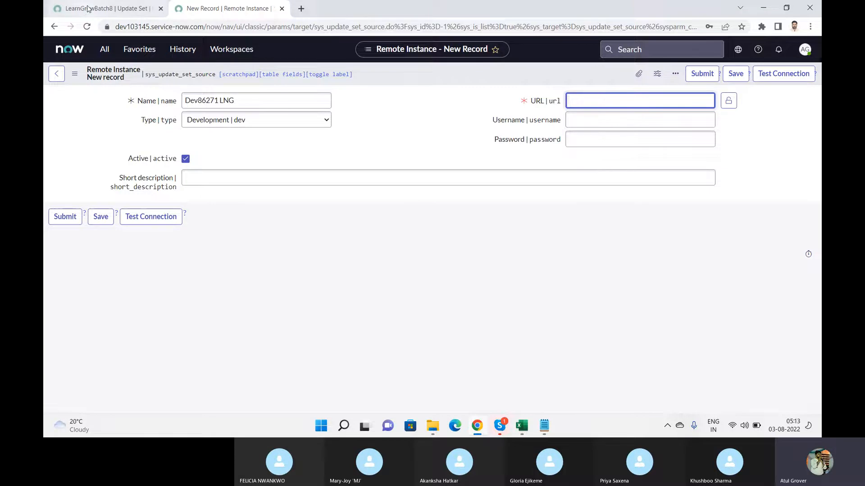
pyautogui.click(103, 9)
pyautogui.click(119, 27)
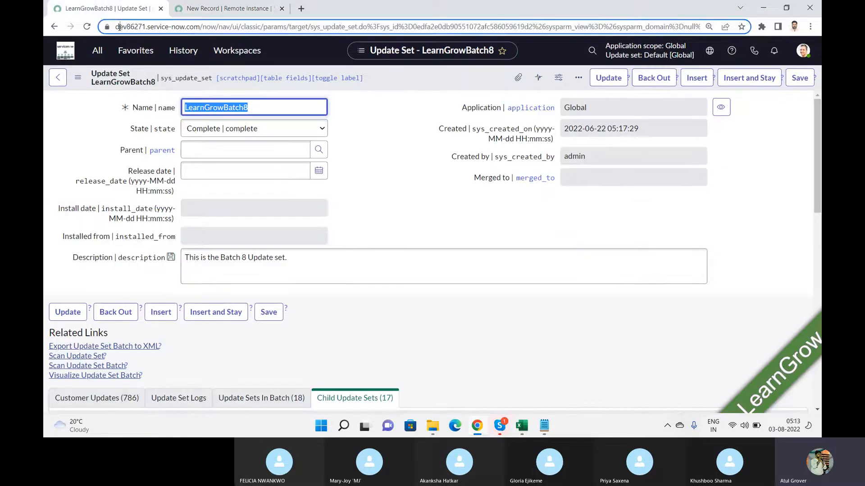
pyautogui.moveTo(119, 26); pyautogui.dragTo(223, 29)
pyautogui.hotkey('ctrl', 'c')
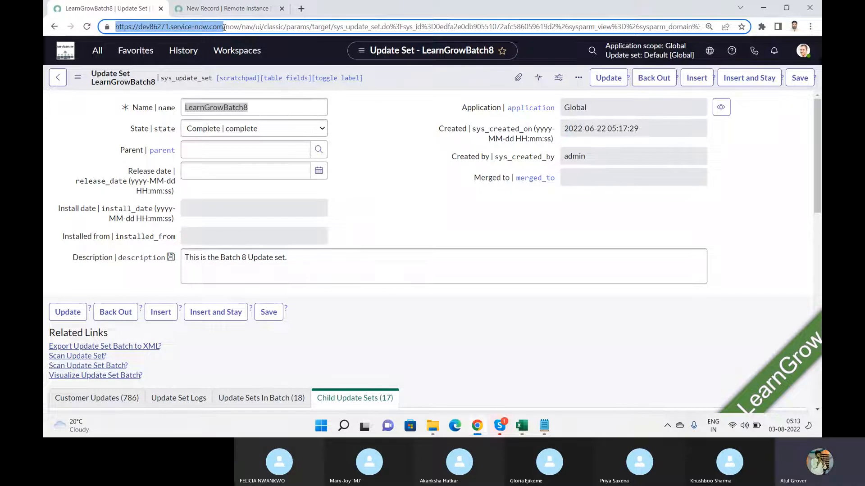
pyautogui.click(238, 9)
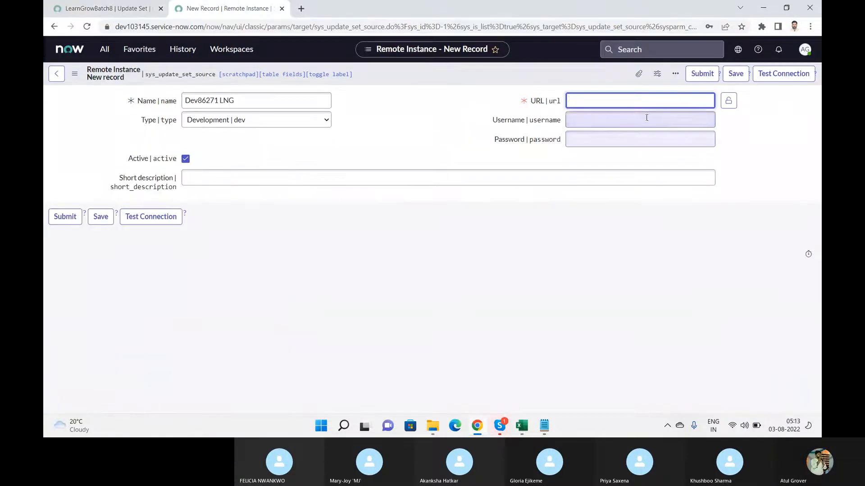
pyautogui.hotkey('ctrl', 'v')
pyautogui.click(624, 118)
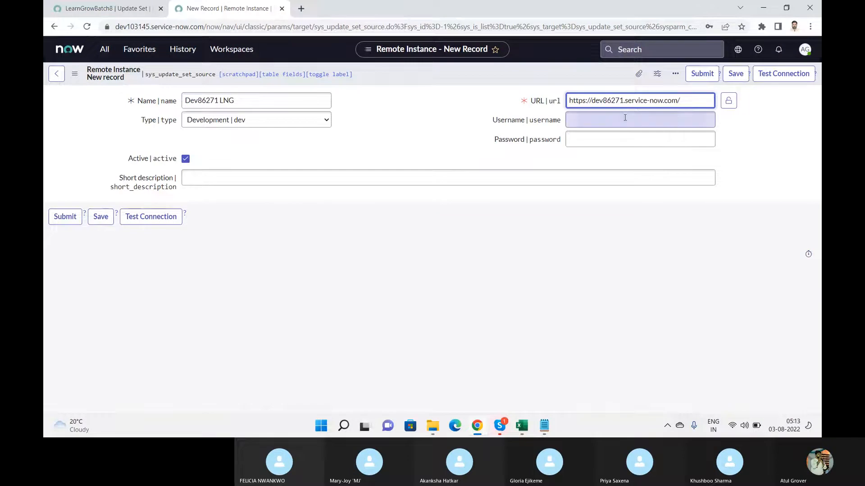
pyautogui.write('admin')
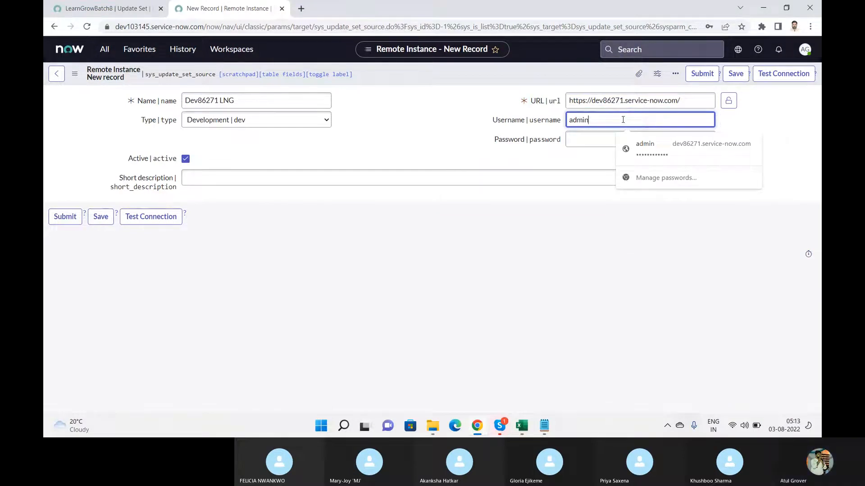
pyautogui.press('Tab')
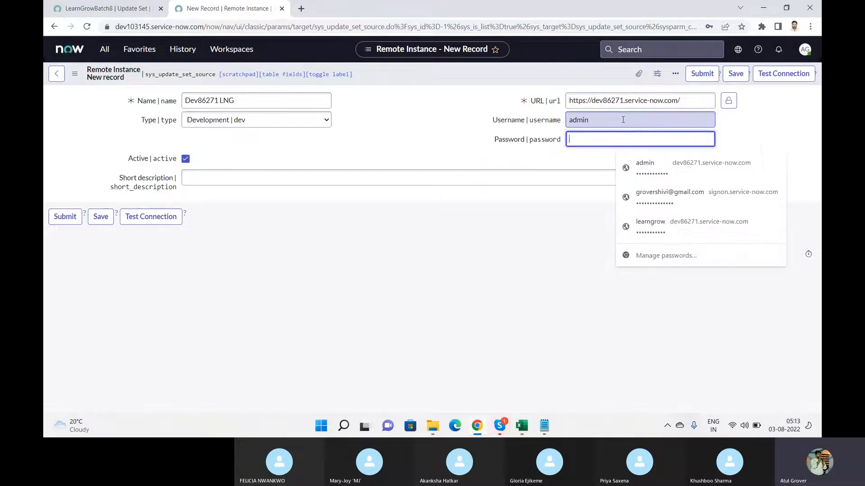
pyautogui.write('•••••')
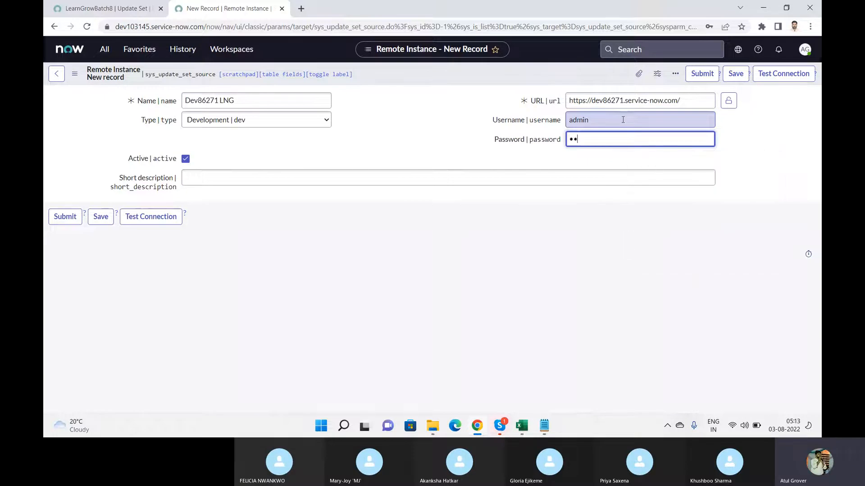
pyautogui.write('••••••')
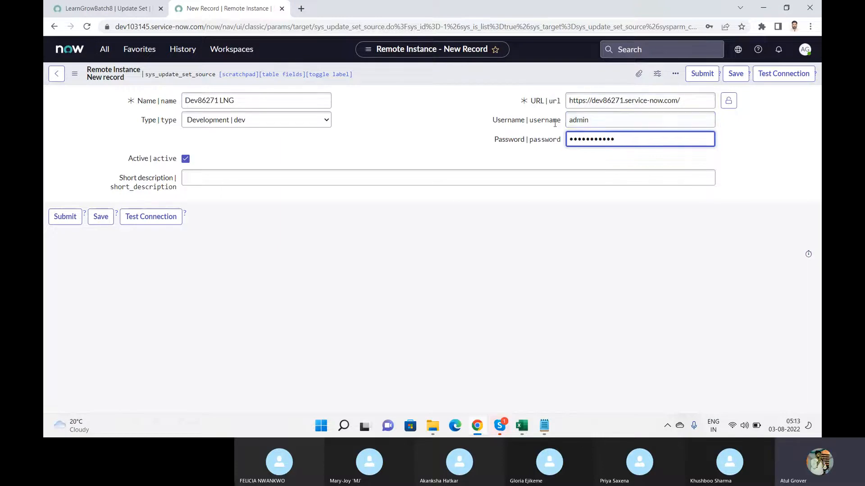
# Test the connection to the dev86271 source instance
pyautogui.click(94, 8)
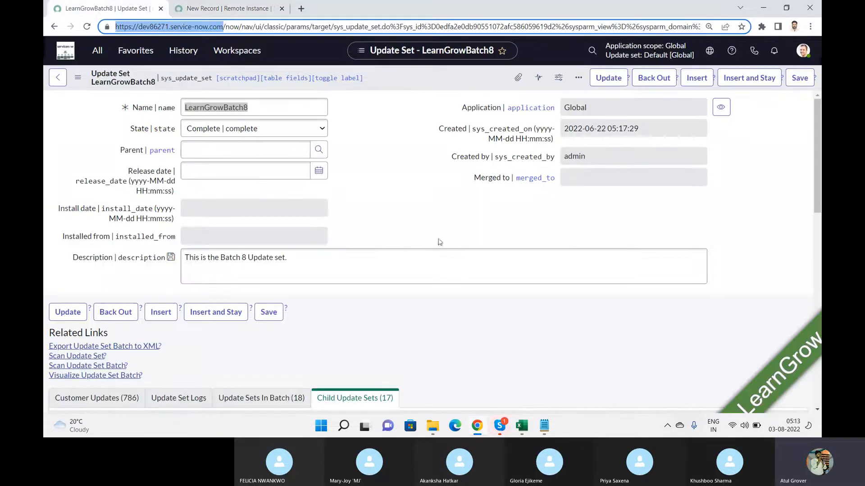
pyautogui.click(238, 6)
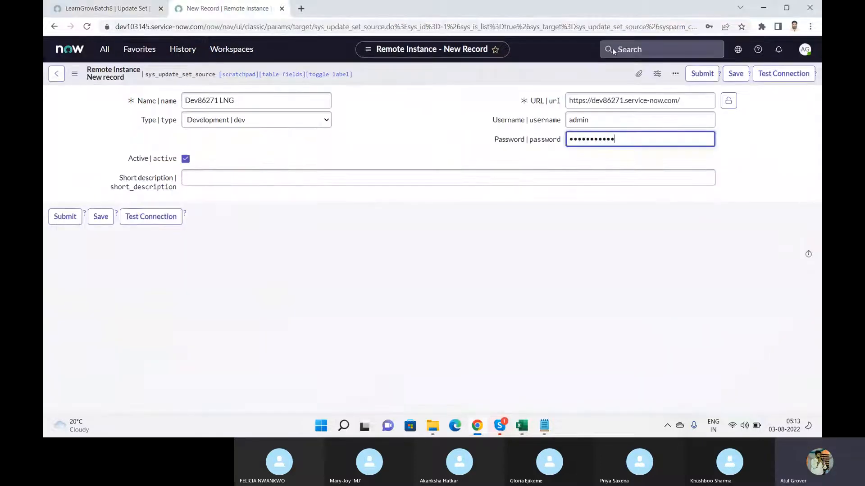
pyautogui.click(765, 81)
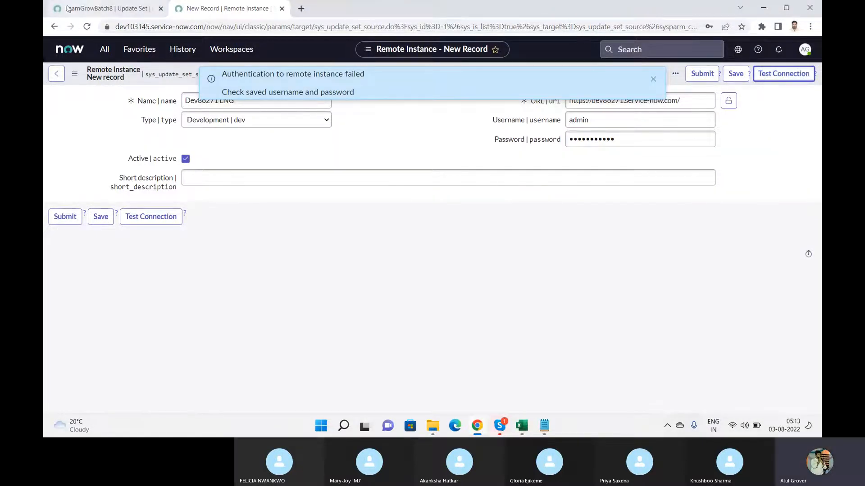
# Copy the correct password from the source login page into the form and retest
pyautogui.click(90, 9)
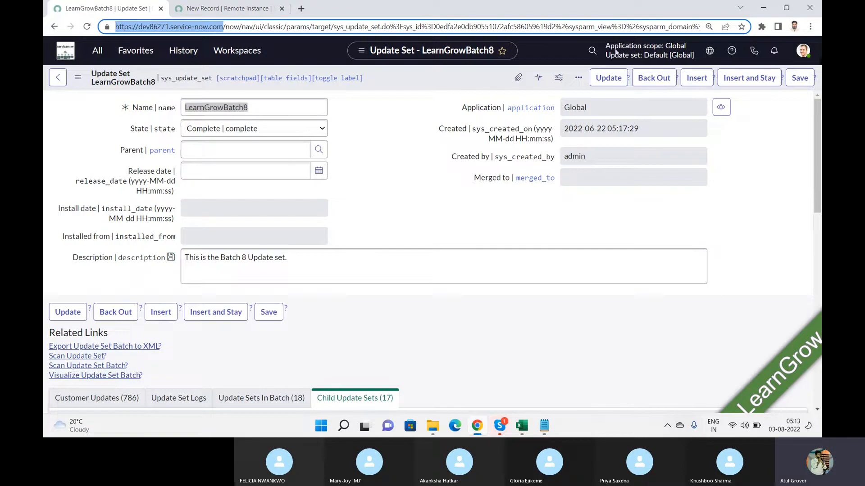
pyautogui.click(802, 51)
pyautogui.click(704, 231)
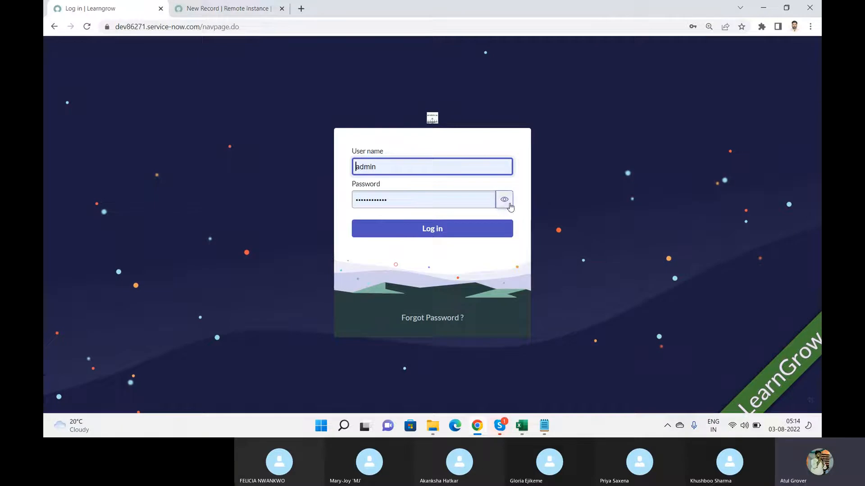
pyautogui.click(504, 201)
pyautogui.click(431, 200)
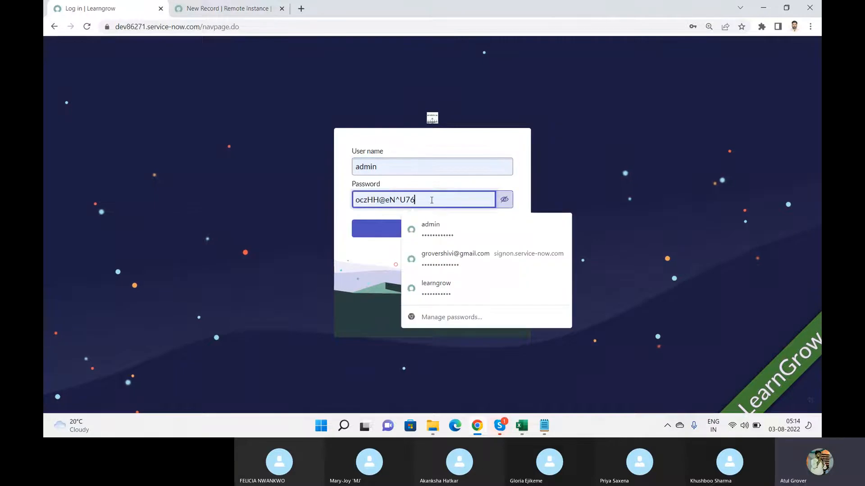
pyautogui.moveTo(433, 200); pyautogui.dragTo(344, 201)
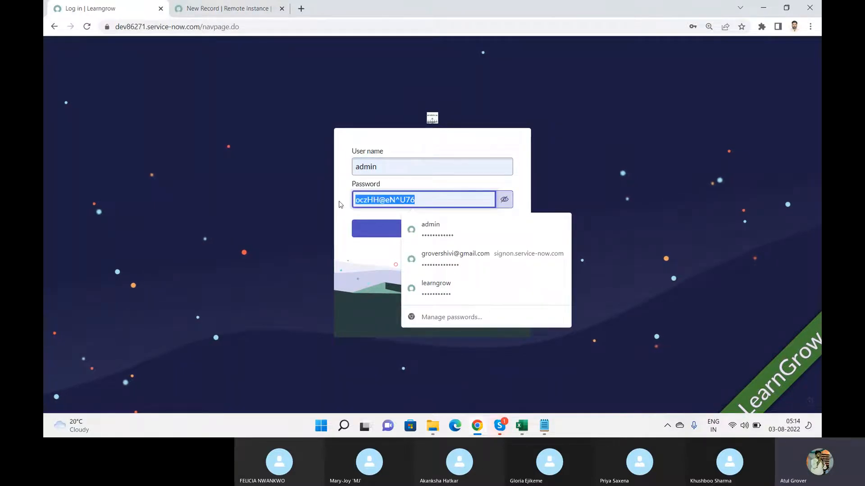
pyautogui.click(504, 200)
pyautogui.click(439, 231)
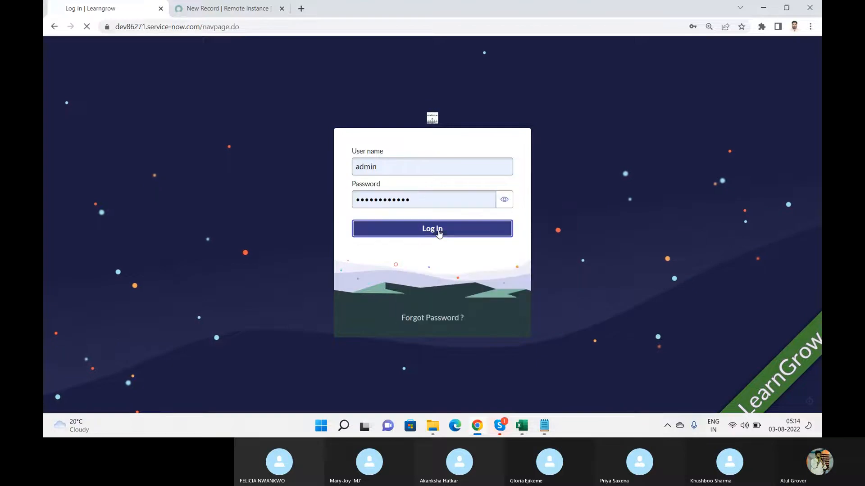
pyautogui.click(236, 8)
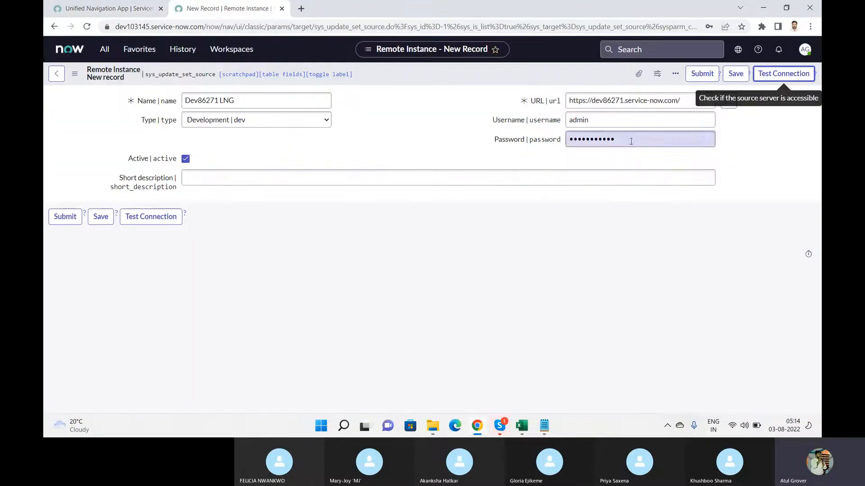
pyautogui.moveTo(630, 141); pyautogui.dragTo(525, 135)
pyautogui.hotkey('ctrl', 'v')
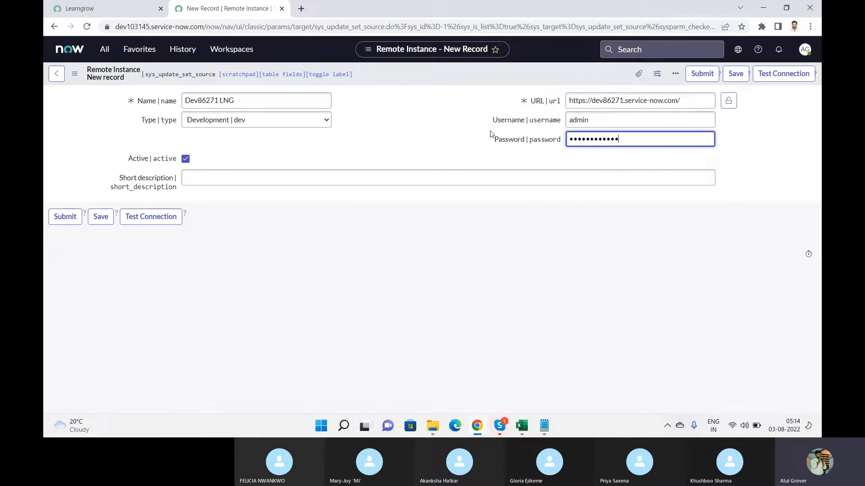
pyautogui.click(767, 77)
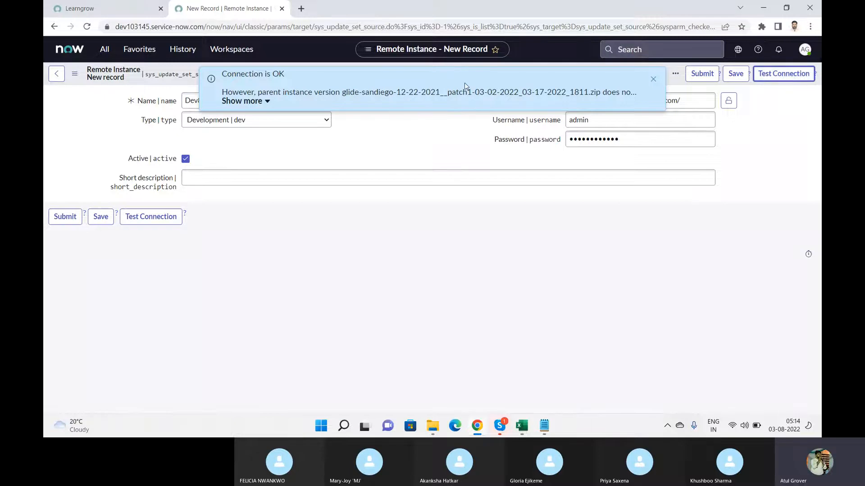
# Review the connection result messages, test once more, and save the Dev86271 LNG record
pyautogui.click(264, 102)
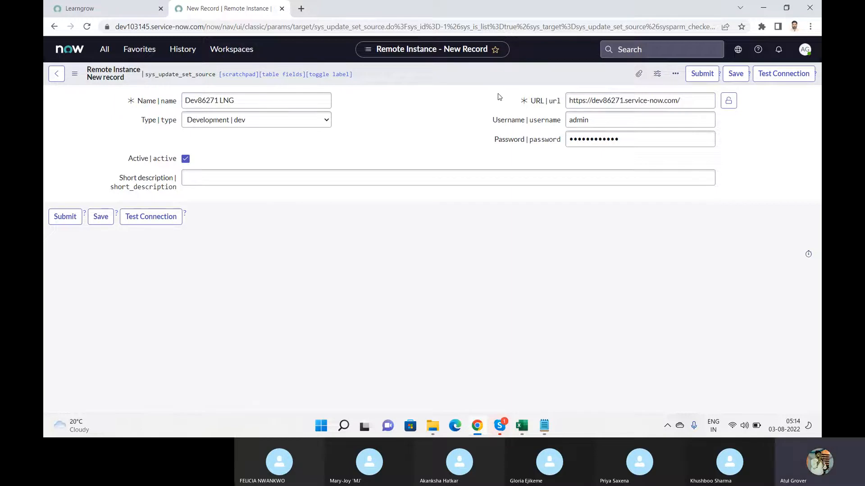
pyautogui.hotkey('ctrl', 'Tab')
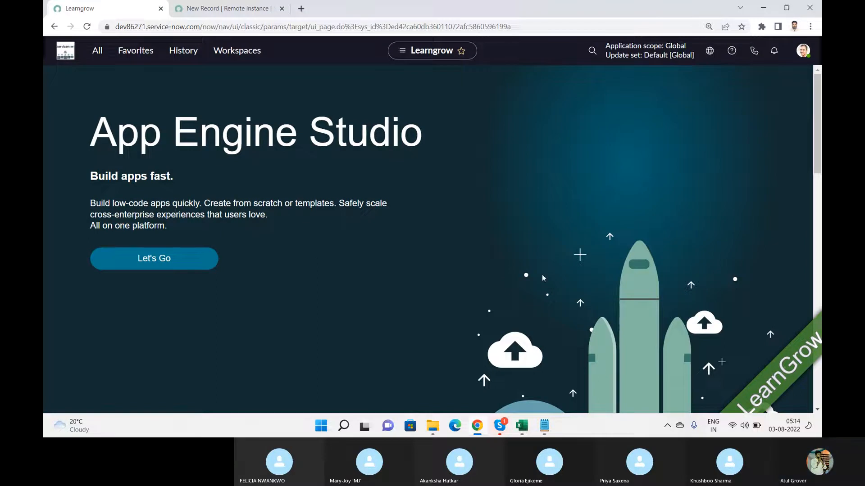
pyautogui.hotkey('ctrl', 'Tab')
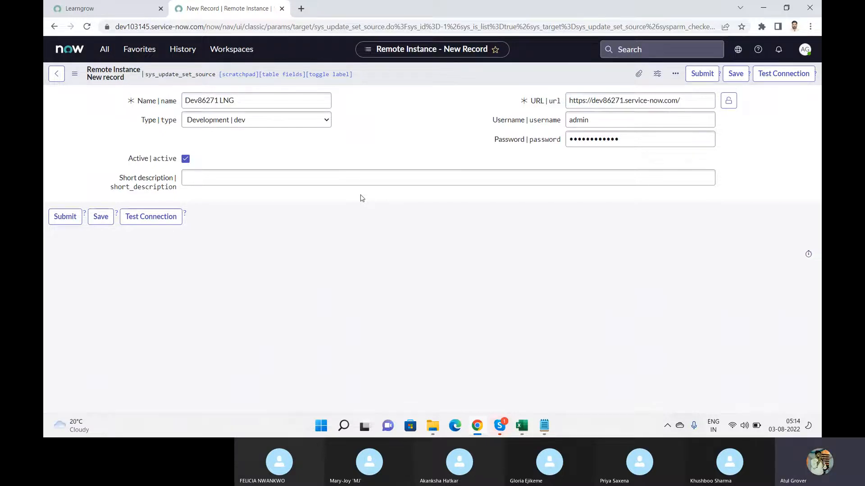
pyautogui.click(102, 9)
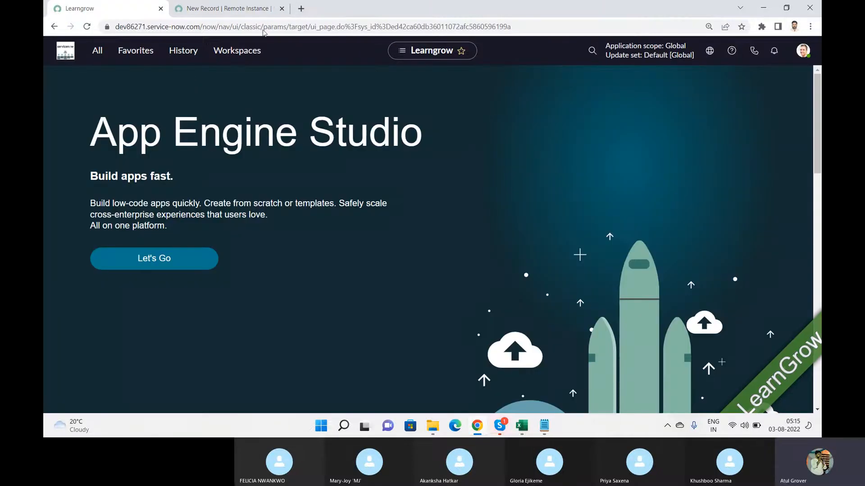
pyautogui.click(227, 8)
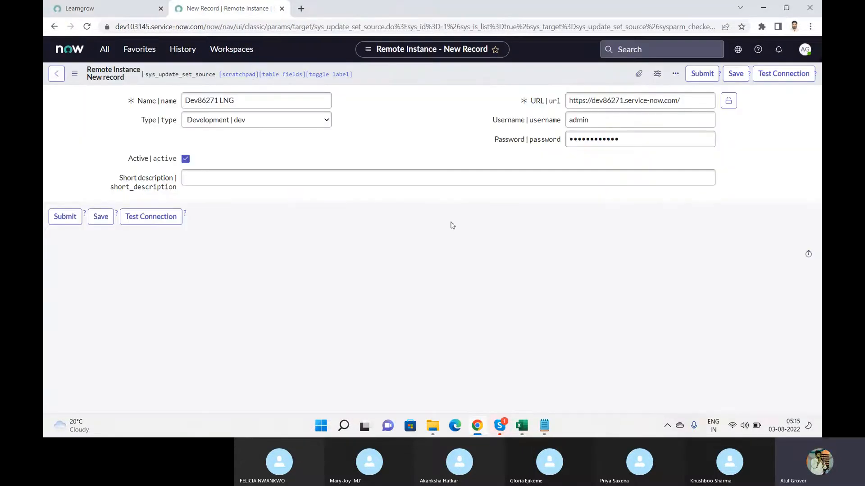
pyautogui.click(786, 77)
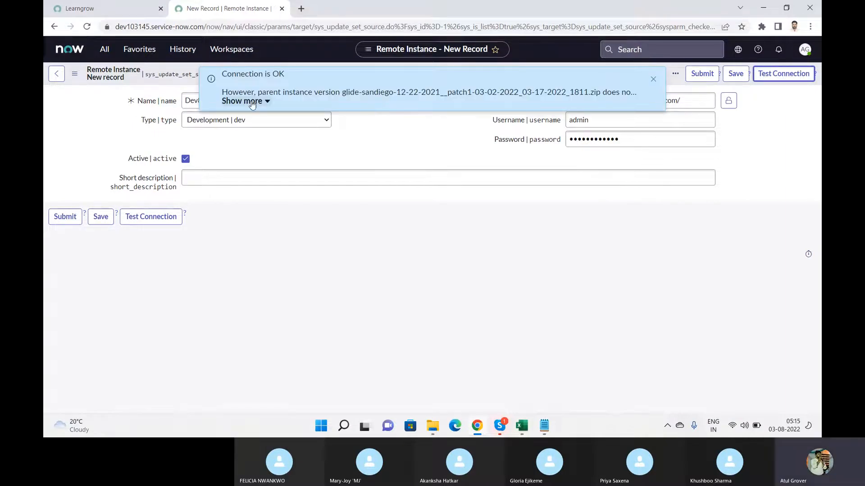
pyautogui.click(263, 102)
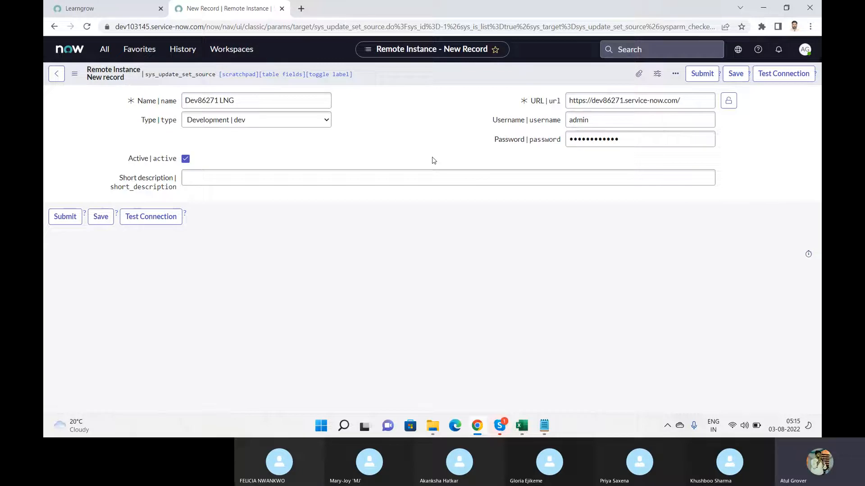
pyautogui.click(710, 80)
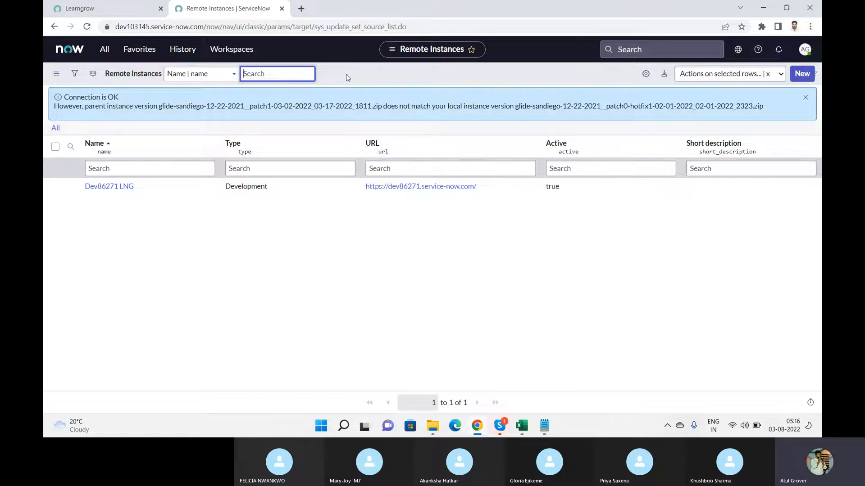
# Return to the Remote Instances list and open the navigator showing System Update Sets modules
pyautogui.click(100, 9)
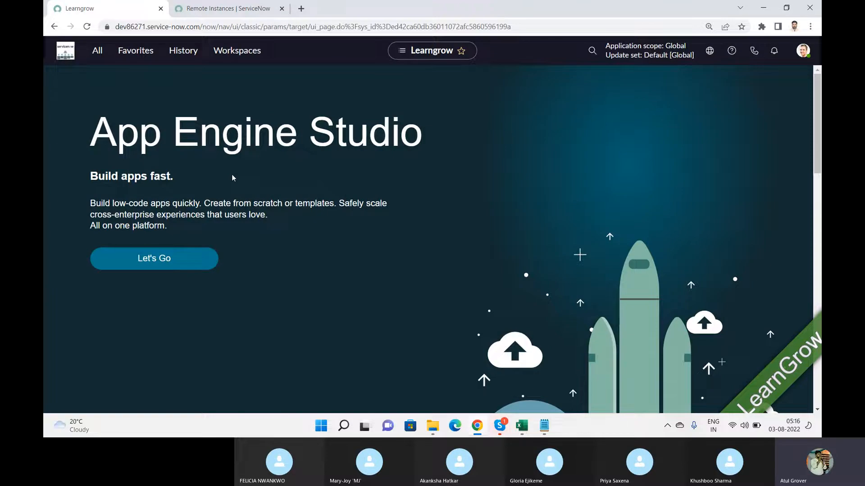
pyautogui.click(258, 9)
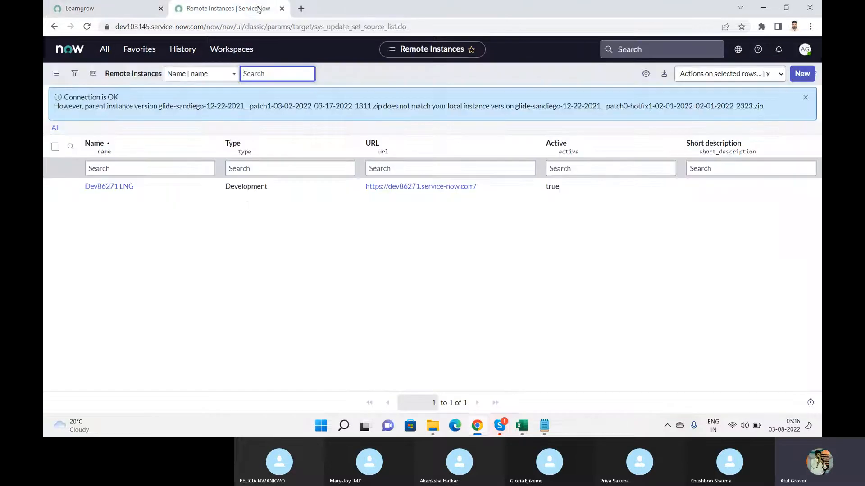
pyautogui.click(105, 49)
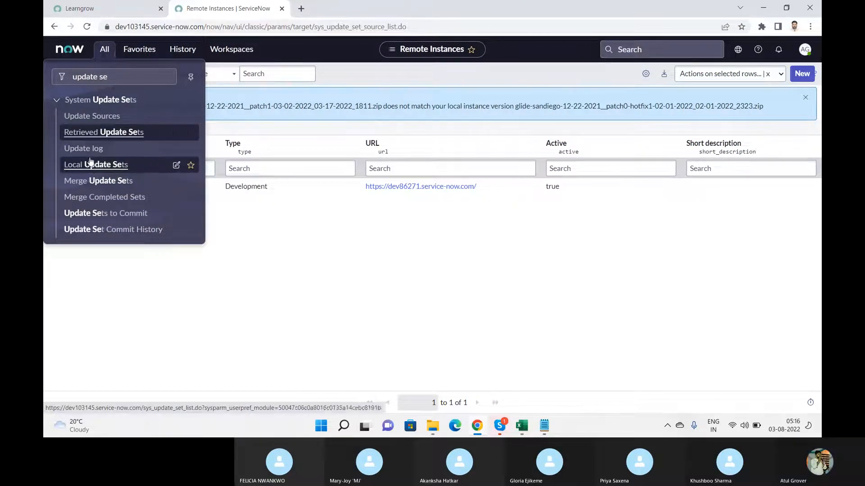
# Open the Dev86271 LNG record from Update Sources and check its URL and credential fields
pyautogui.click(100, 132)
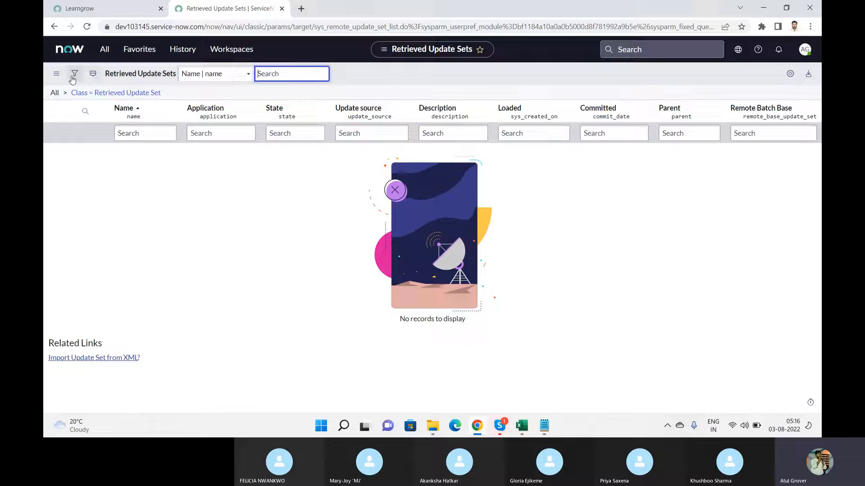
pyautogui.click(105, 50)
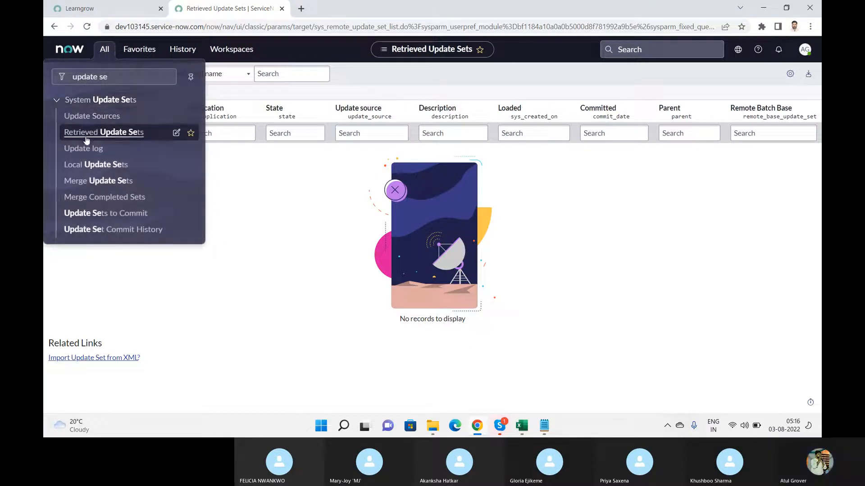
pyautogui.click(93, 116)
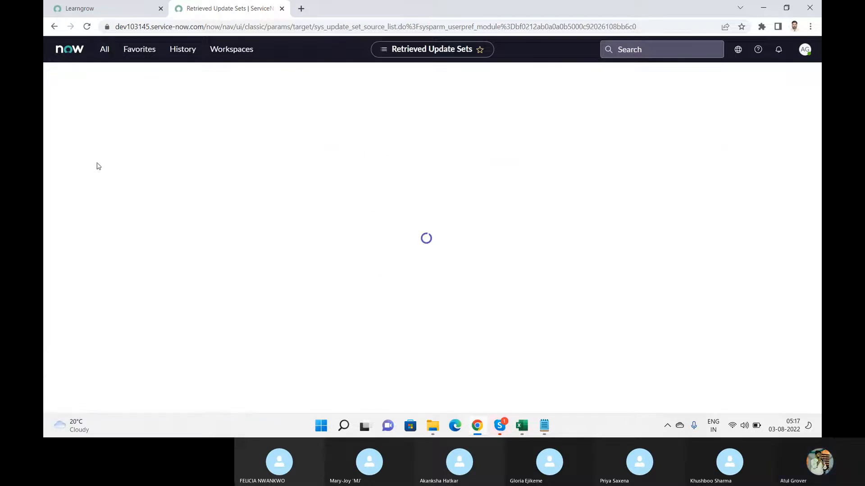
pyautogui.click(109, 151)
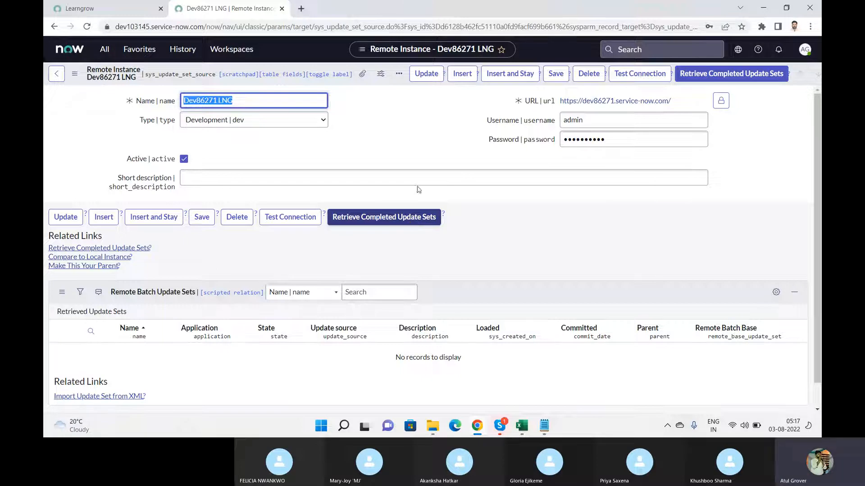
pyautogui.click(679, 106)
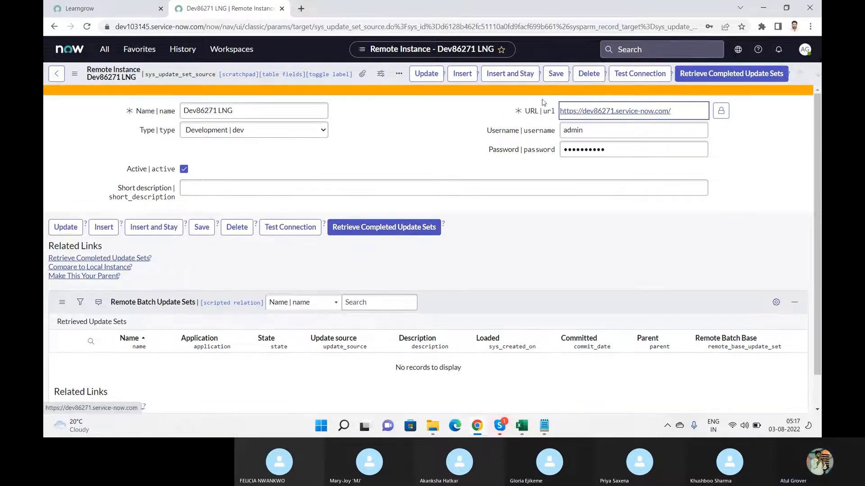
pyautogui.press('Tab')
pyautogui.press('Tab')
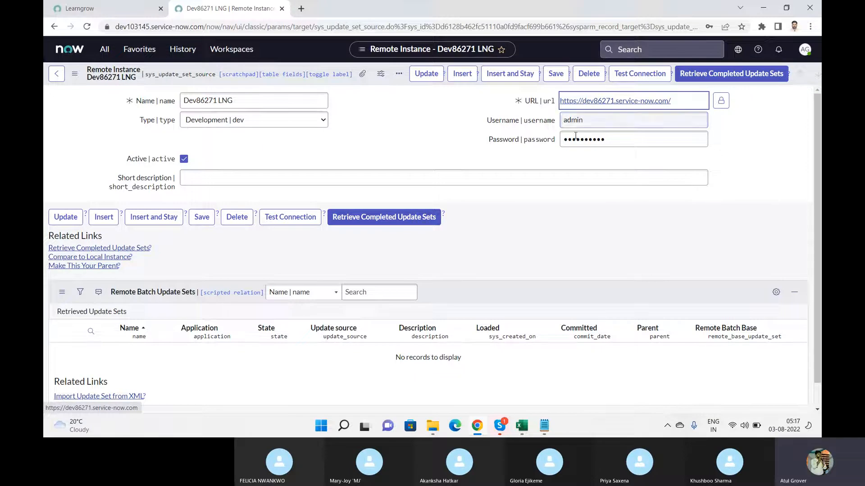
# On the Learngrow source instance, open the Local Update Sets list
pyautogui.click(104, 9)
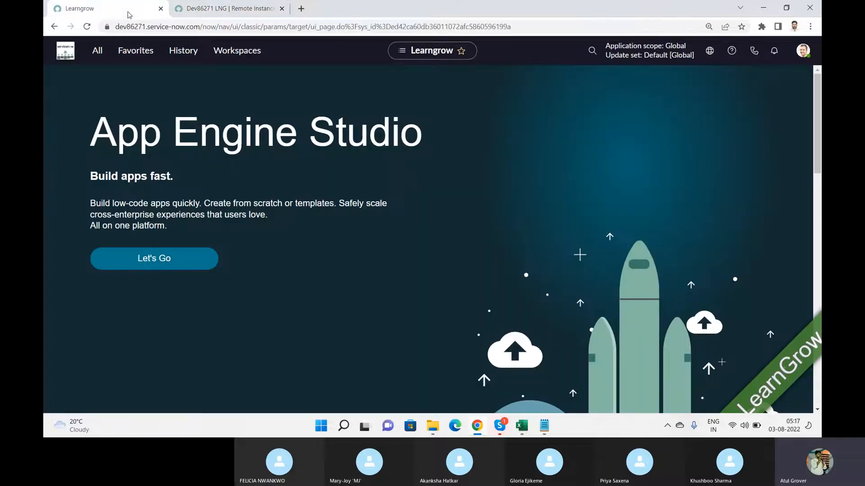
pyautogui.click(99, 54)
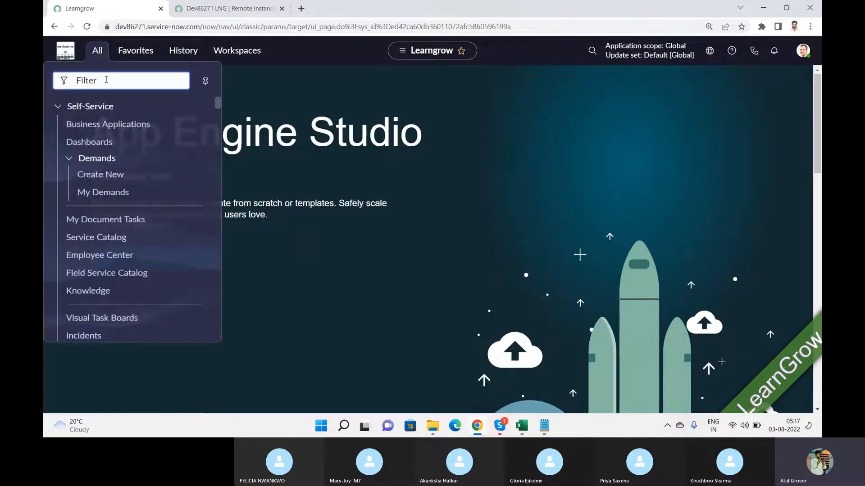
pyautogui.write('update')
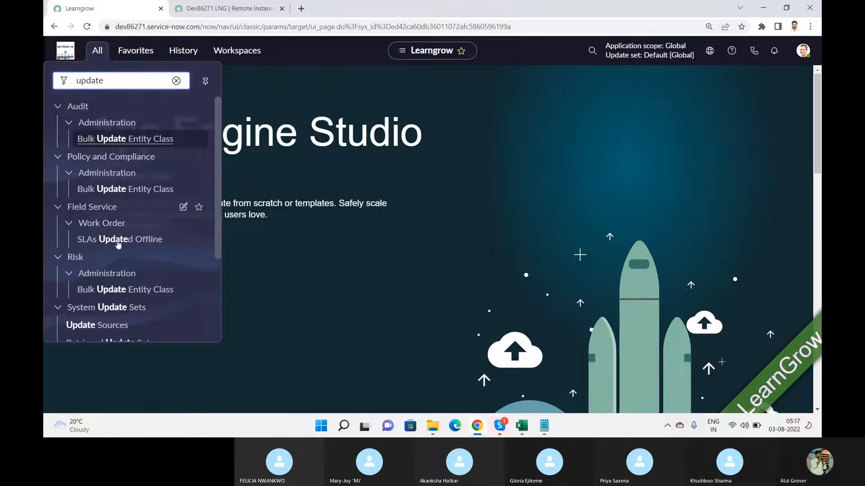
pyautogui.moveTo(219, 181); pyautogui.dragTo(213, 273)
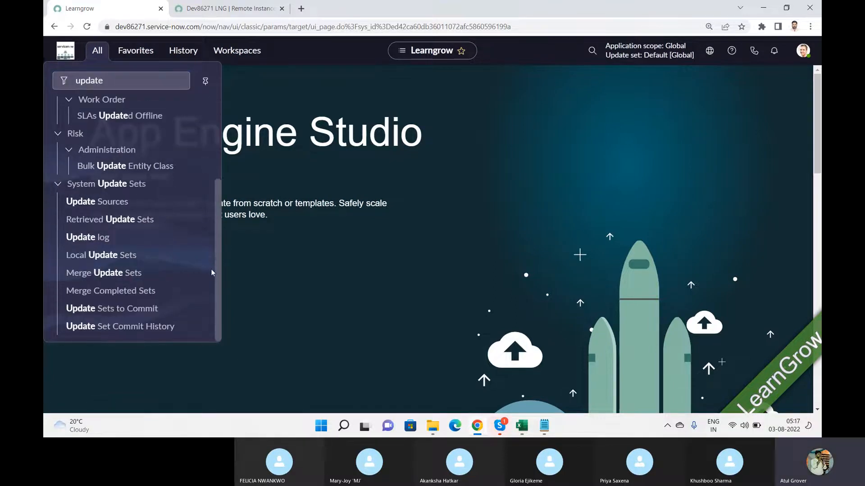
pyautogui.click(89, 256)
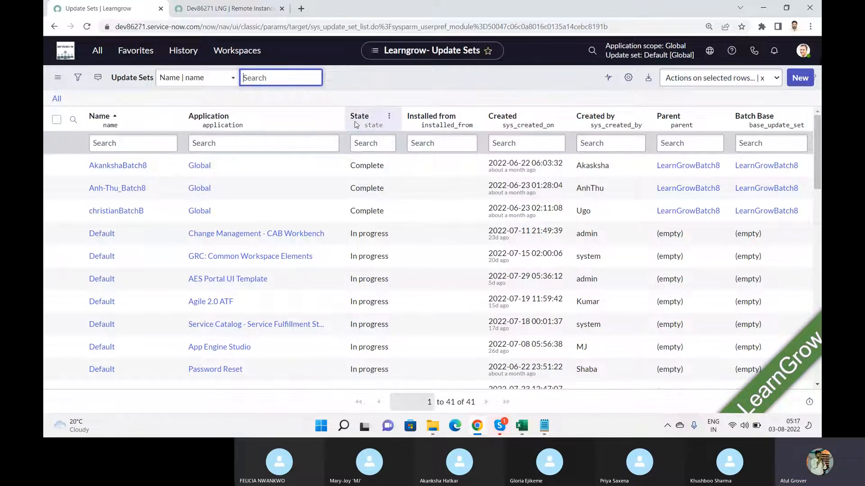
# Show Matching on a Complete State cell to list the 18 completed update sets
pyautogui.rightClick(366, 165)
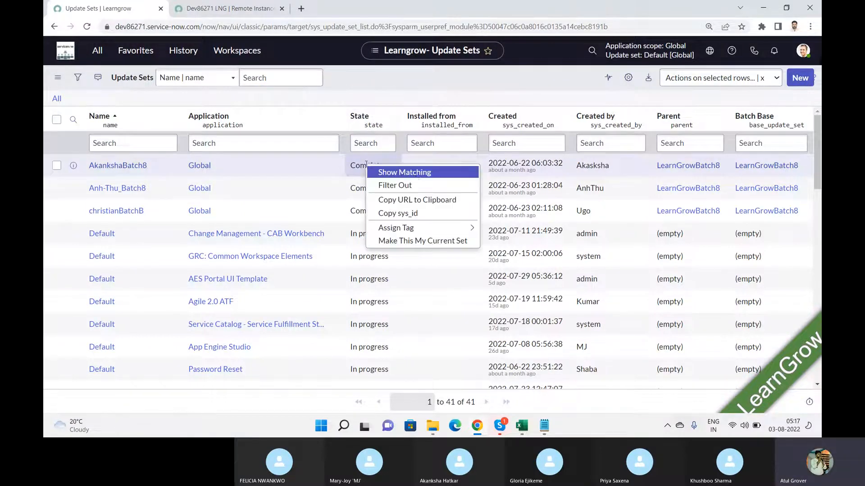
pyautogui.click(419, 173)
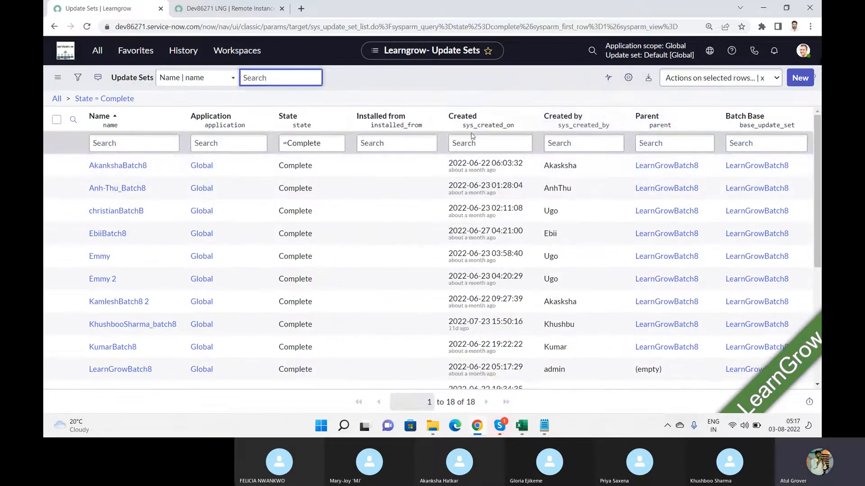
pyautogui.click(224, 9)
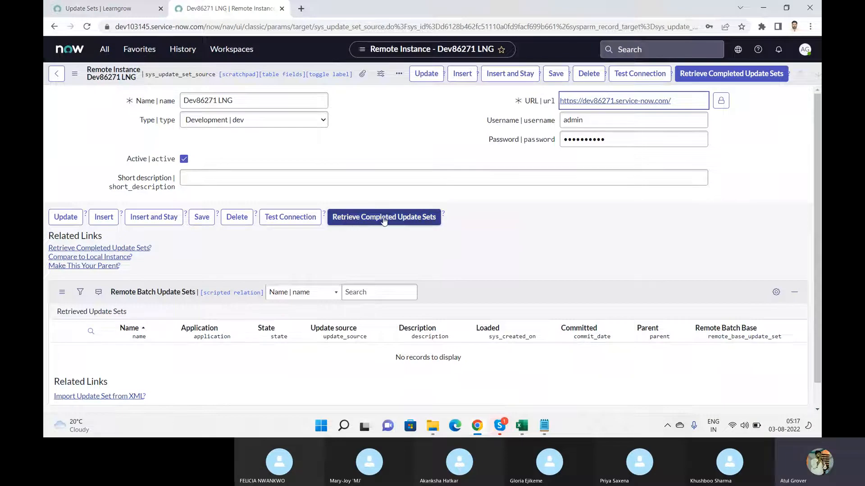
# Retrieve completed update sets from Dev86271 LNG and watch progress reach 763 of 786 updates
pyautogui.click(107, 8)
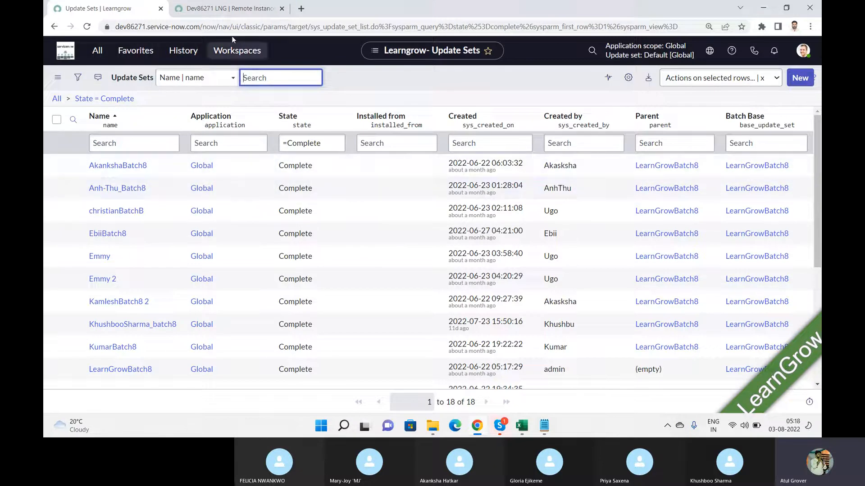
pyautogui.click(216, 10)
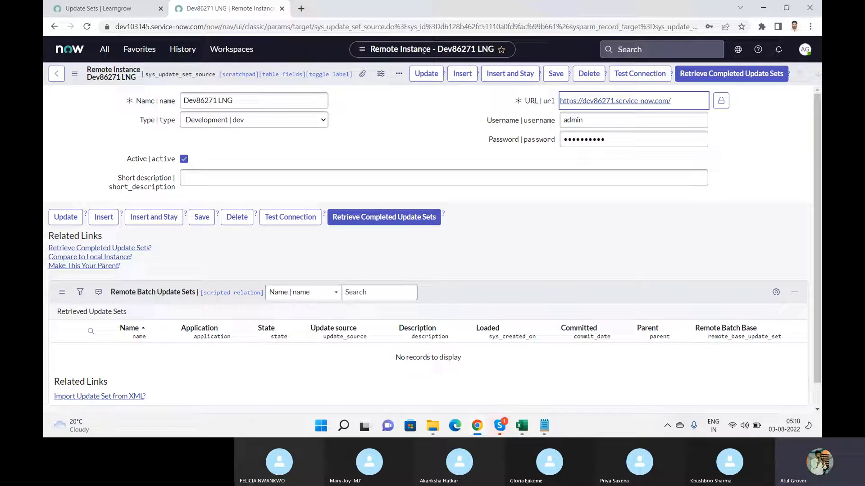
pyautogui.click(392, 218)
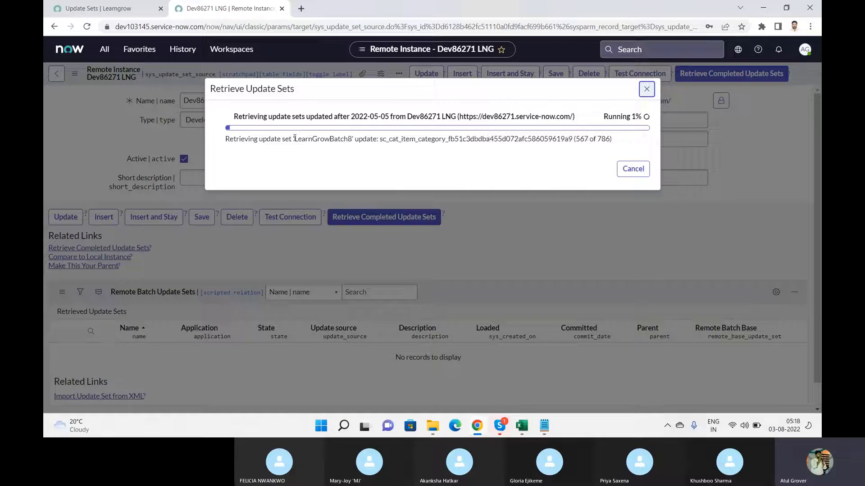
pyautogui.moveTo(294, 138); pyautogui.dragTo(350, 135)
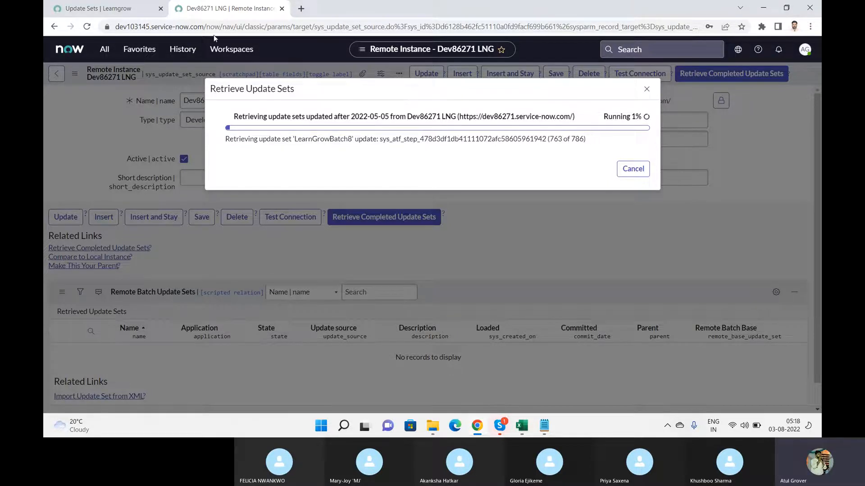
pyautogui.click(114, 16)
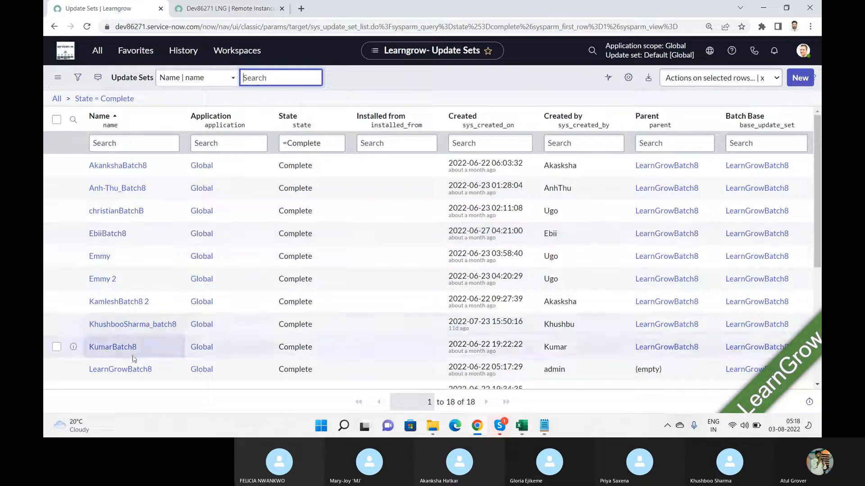
# Open the source's LearnGrowBatch8 record and scroll to its 17 Complete child update sets
pyautogui.click(128, 368)
pyautogui.click(127, 372)
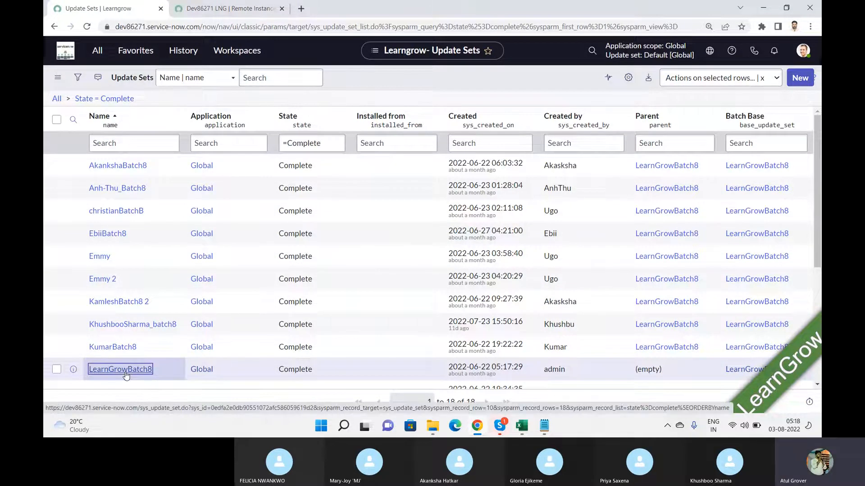
pyautogui.click(227, 8)
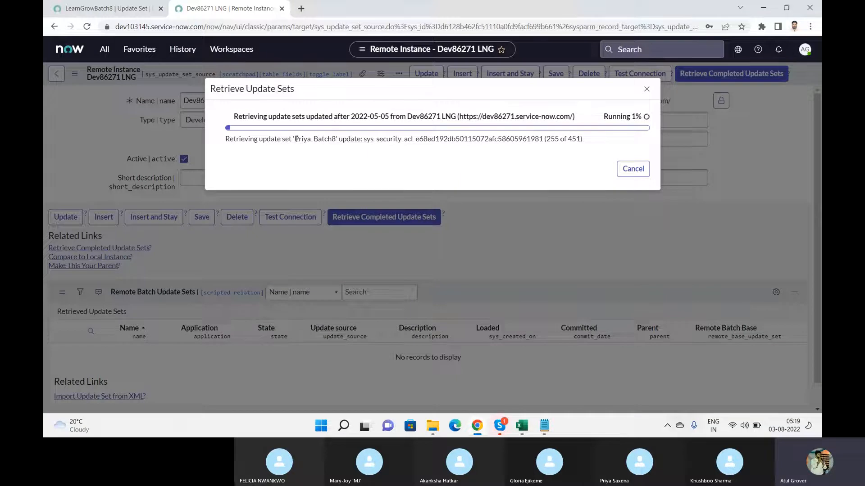
pyautogui.moveTo(296, 139); pyautogui.dragTo(334, 139)
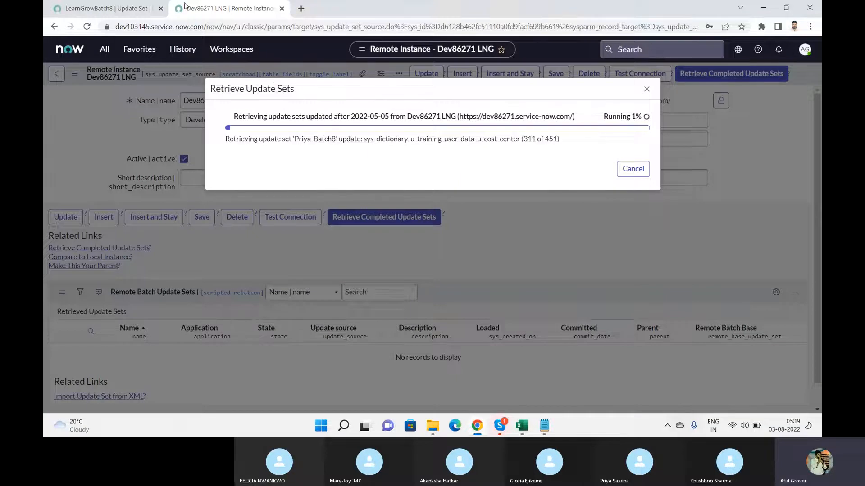
pyautogui.click(104, 8)
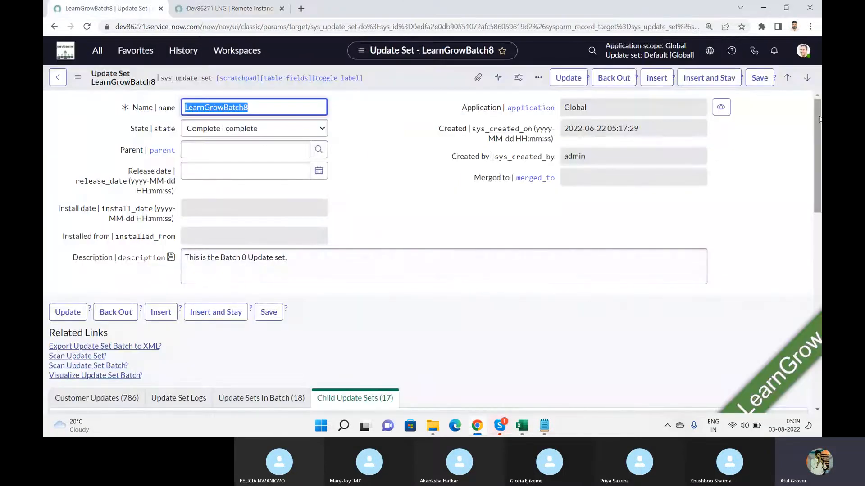
pyautogui.scroll(-5, 415, 211)
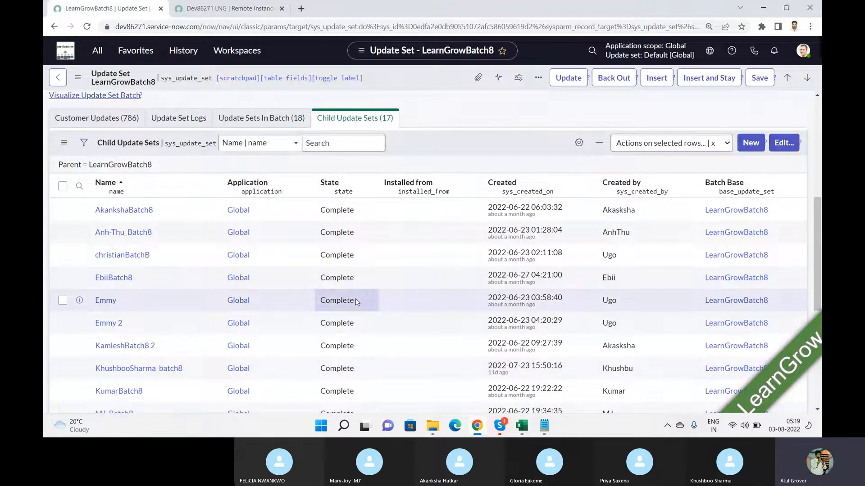
# Return to the Dev86271 LNG tab while retrieval hits 92% and auto-previews LearnGrowBatch8
pyautogui.click(230, 10)
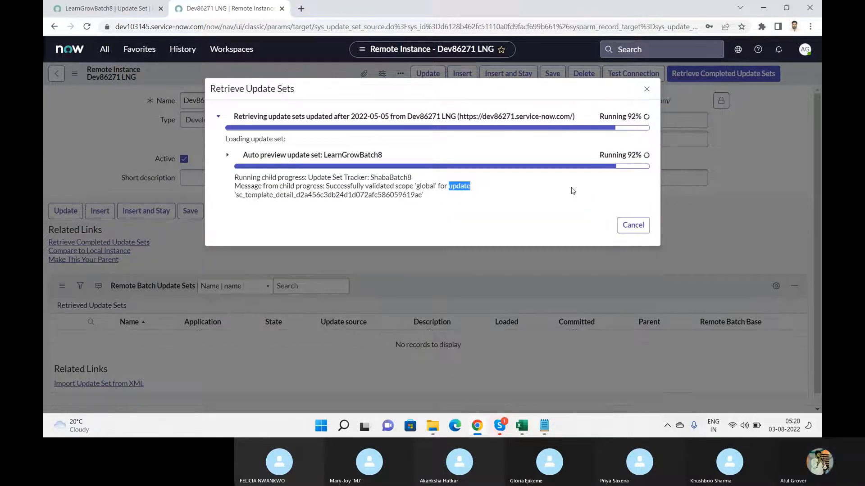
# Expand the auto preview details, review each tracker's result, and close the progress report
pyautogui.click(228, 155)
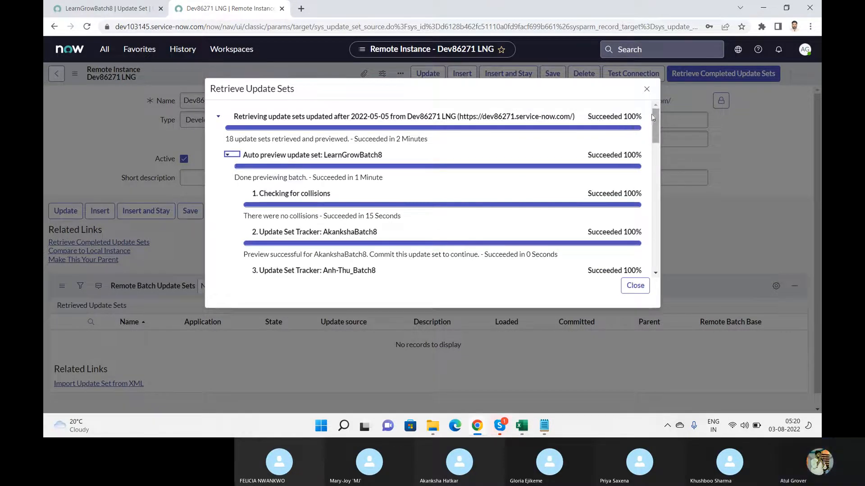
pyautogui.moveTo(654, 121); pyautogui.dragTo(661, 199)
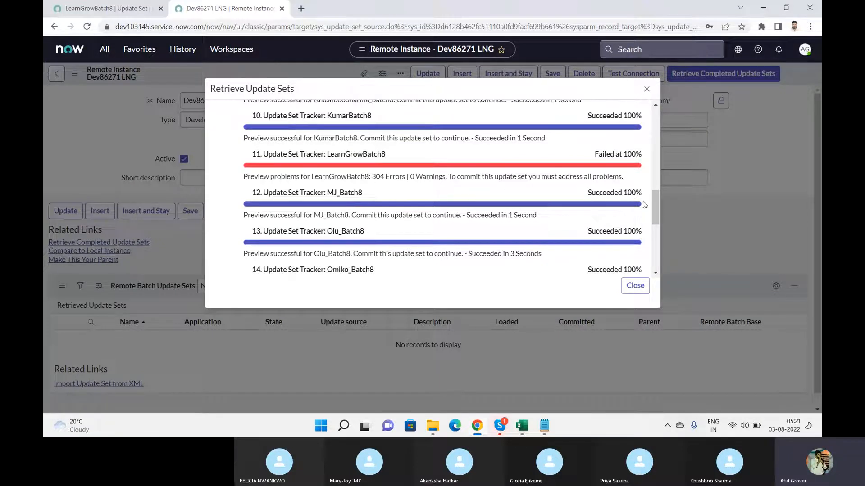
pyautogui.moveTo(654, 207); pyautogui.dragTo(653, 237)
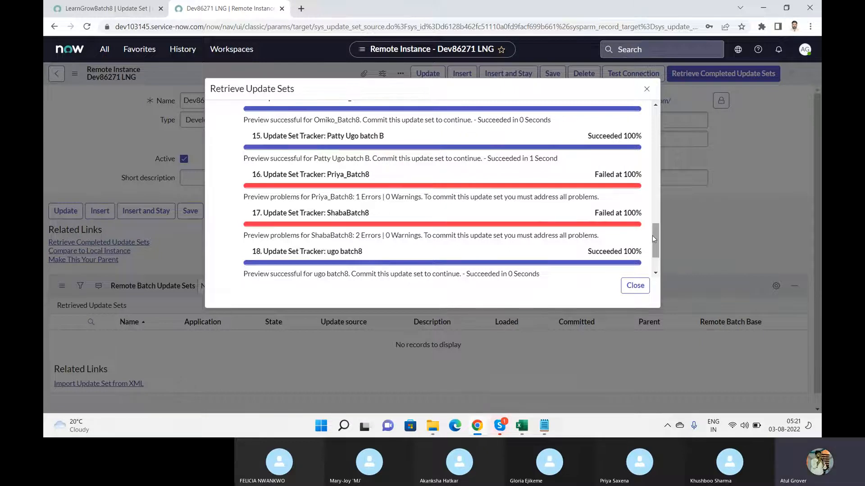
pyautogui.moveTo(654, 239); pyautogui.dragTo(658, 122)
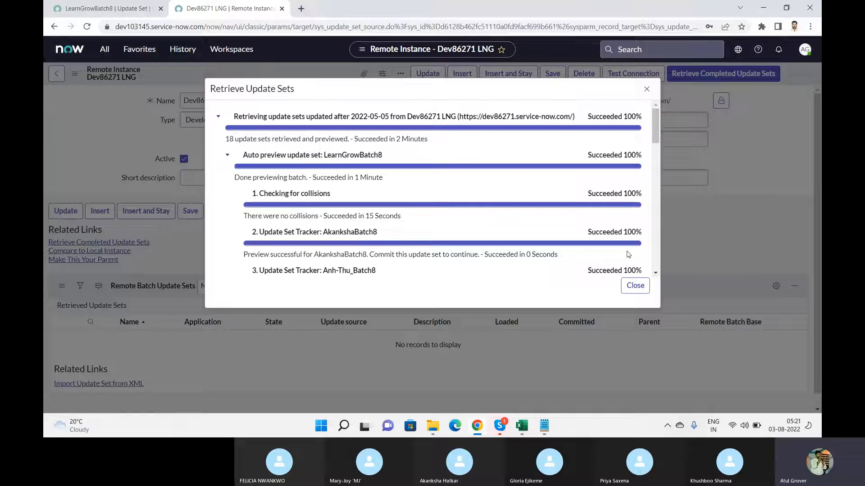
pyautogui.click(635, 290)
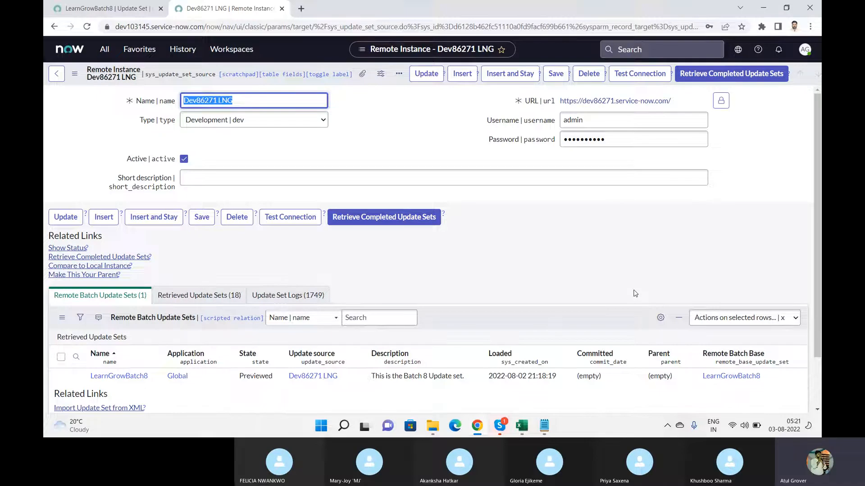
# View the Update Set Logs and all 18 retrieved update sets, then switch to Skype
pyautogui.moveTo(817, 147); pyautogui.dragTo(819, 207)
pyautogui.click(299, 241)
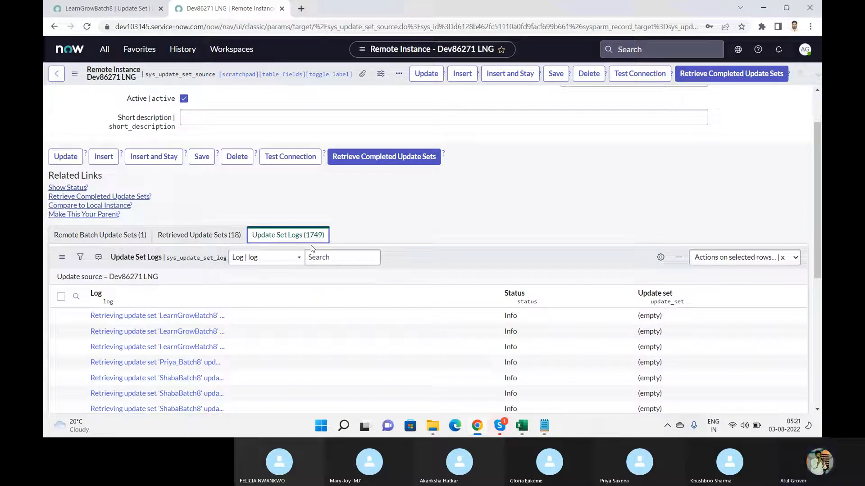
pyautogui.click(215, 243)
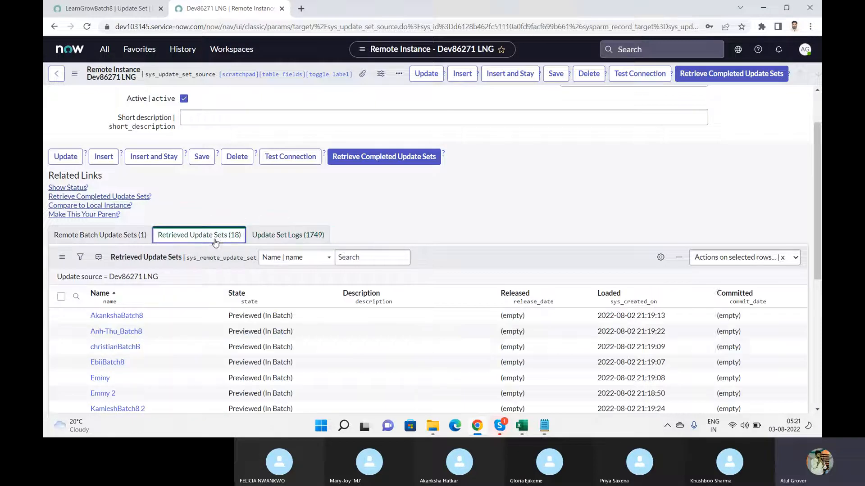
pyautogui.moveTo(817, 174); pyautogui.dragTo(819, 302)
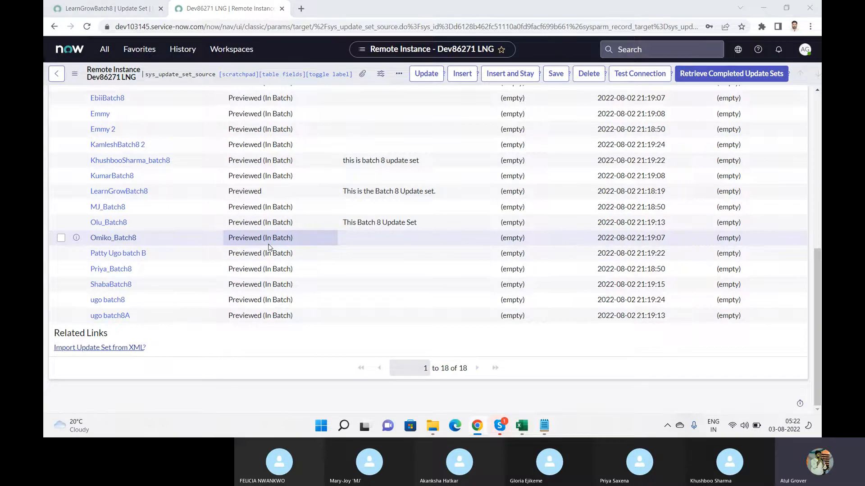
pyautogui.hotkey('alt', 'Tab')
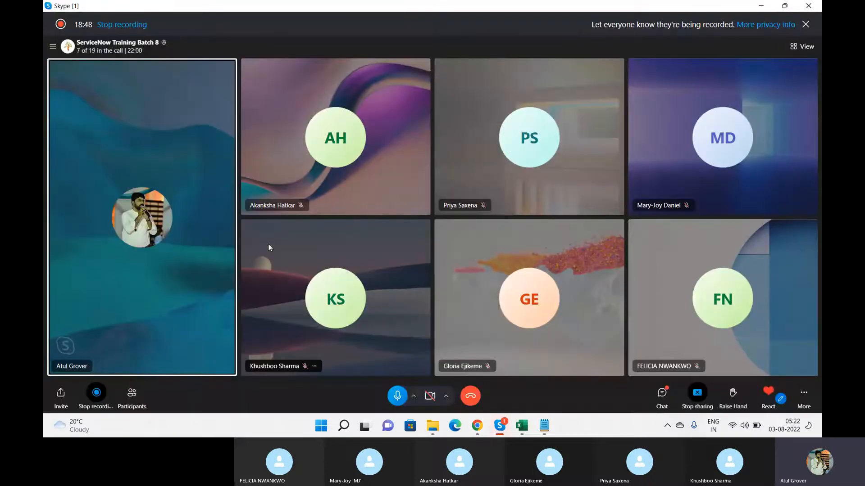
# Back in Chrome, show the Remote Batch Update Sets (1) list with LearnGrowBatch8 Previewed
pyautogui.hotkey('alt', 'Tab')
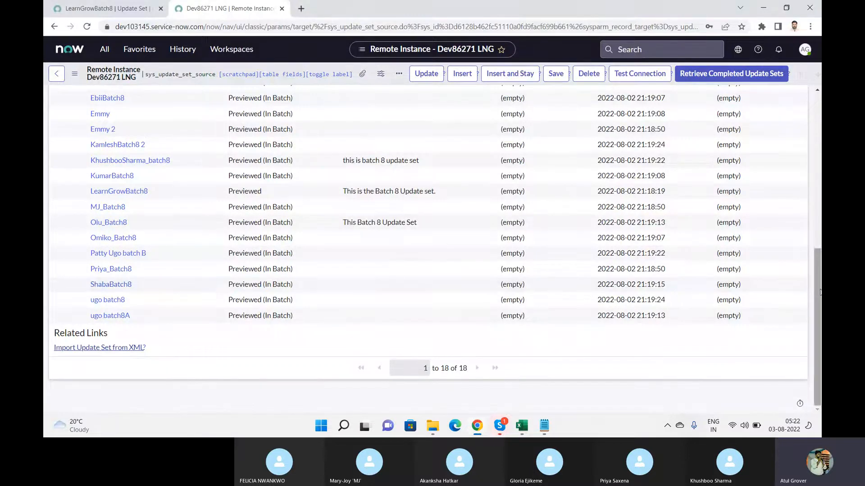
pyautogui.moveTo(820, 292); pyautogui.dragTo(820, 168)
pyautogui.click(102, 234)
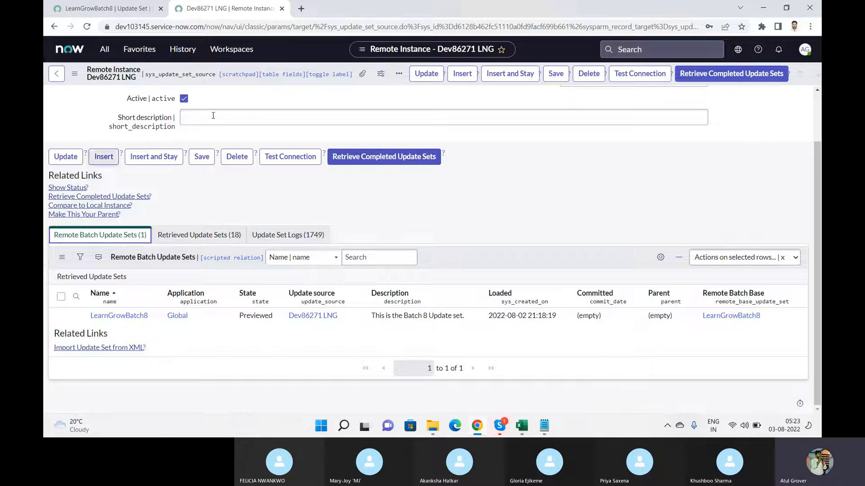
pyautogui.click(116, 14)
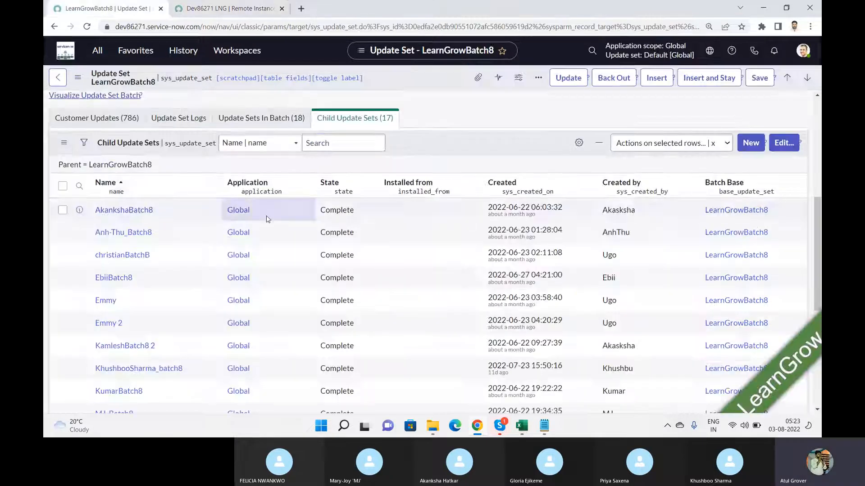
pyautogui.click(235, 8)
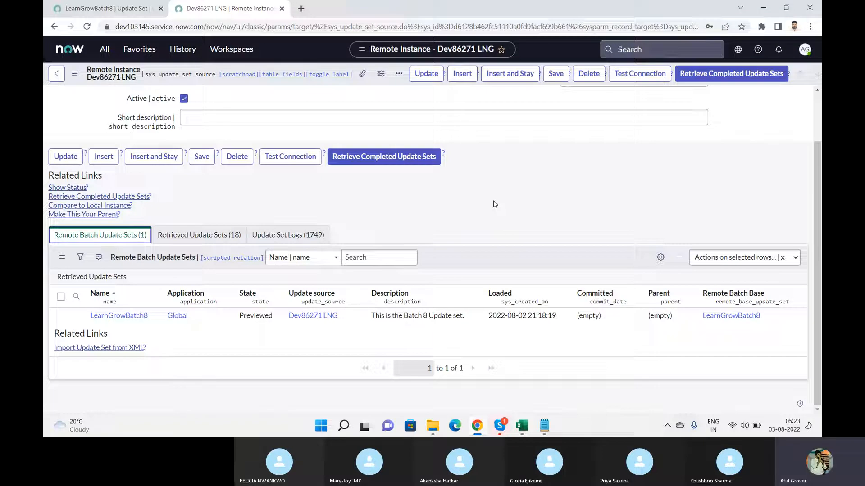
# Open System Update Sets > Retrieved Update Sets and scroll through its 18 records
pyautogui.click(105, 51)
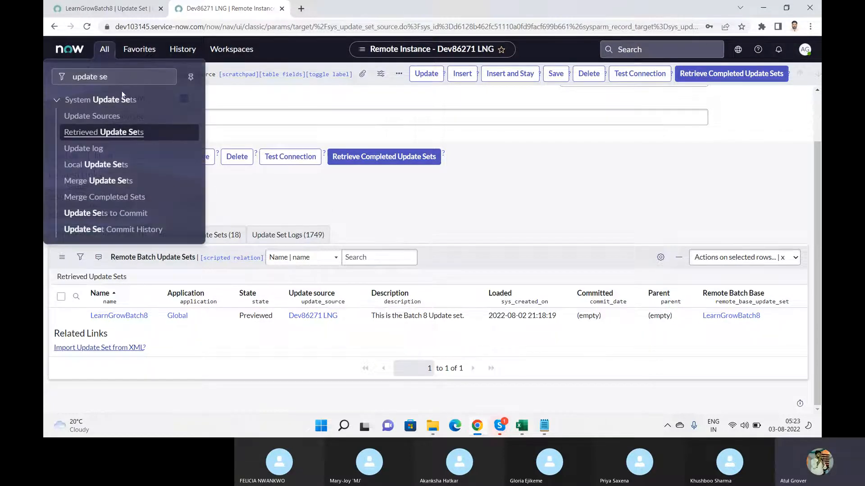
pyautogui.click(103, 134)
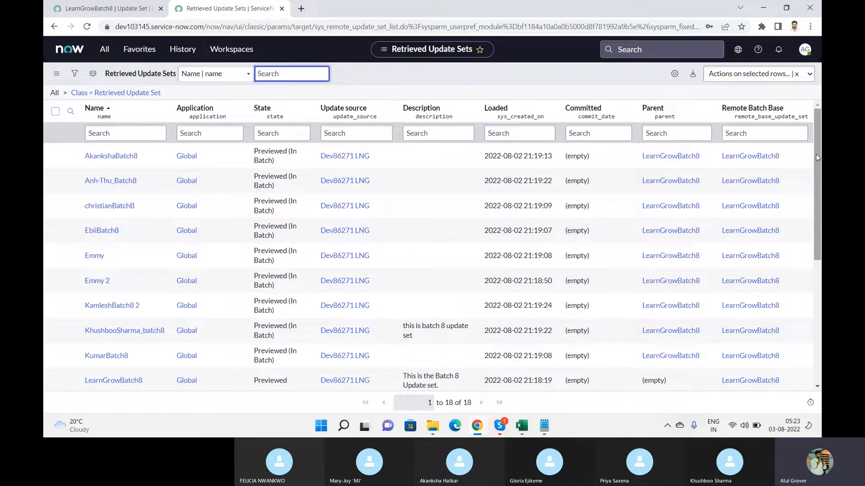
pyautogui.moveTo(815, 154); pyautogui.dragTo(815, 271)
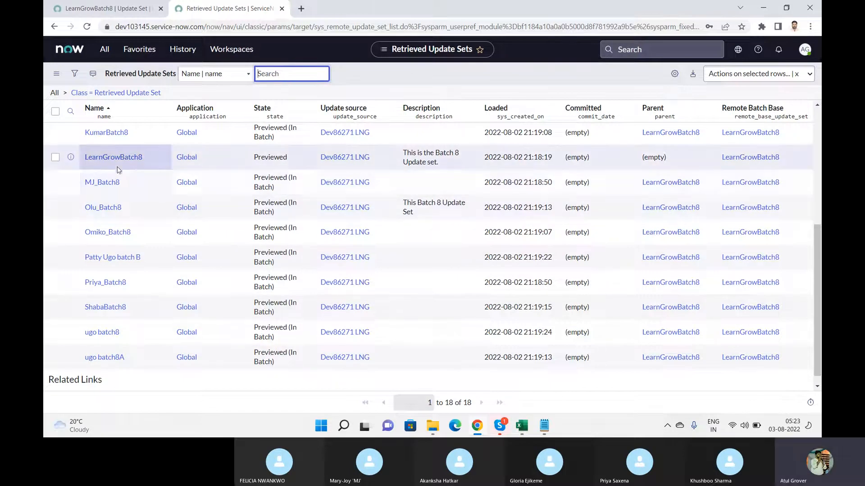
# Open the retrieved LearnGrowBatch8 and review its commit warning and 307 remaining preview problems
pyautogui.click(126, 160)
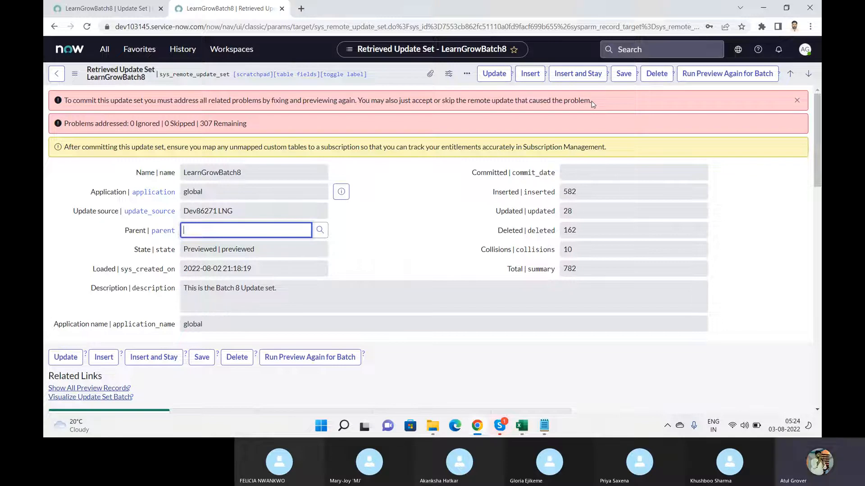
pyautogui.click(411, 102)
pyautogui.moveTo(410, 103); pyautogui.dragTo(433, 109)
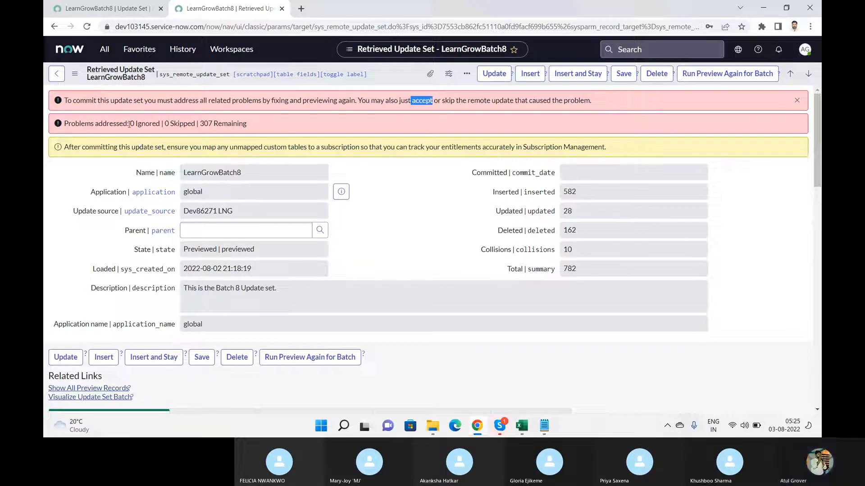
pyautogui.moveTo(129, 124); pyautogui.dragTo(251, 130)
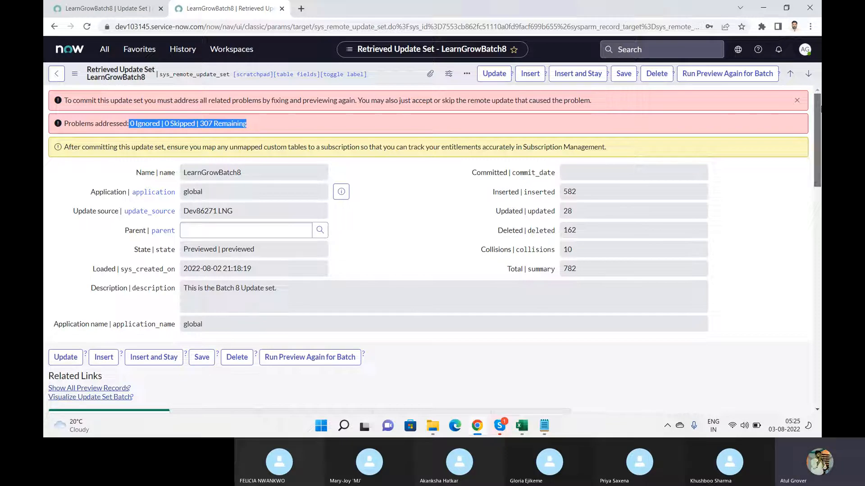
pyautogui.moveTo(819, 108); pyautogui.dragTo(820, 82)
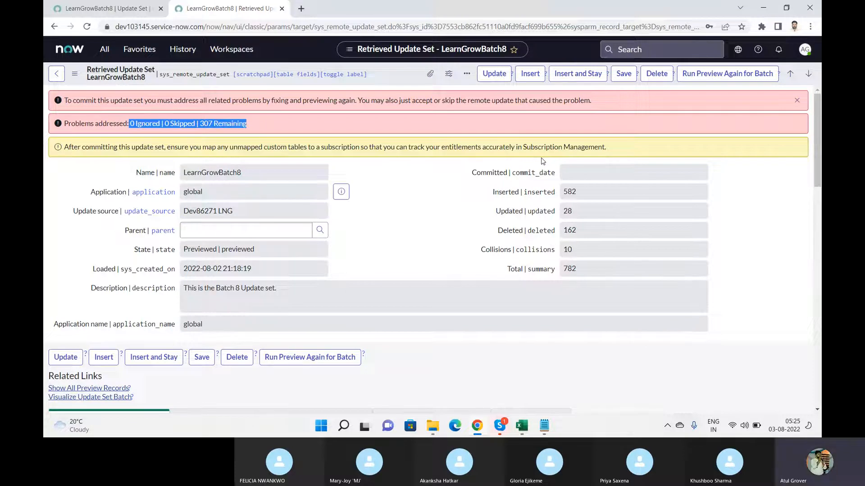
pyautogui.click(116, 10)
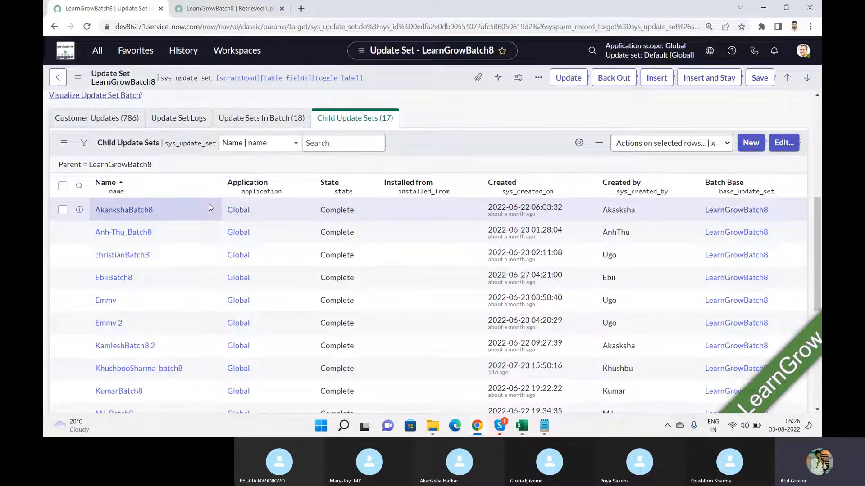
pyautogui.click(234, 11)
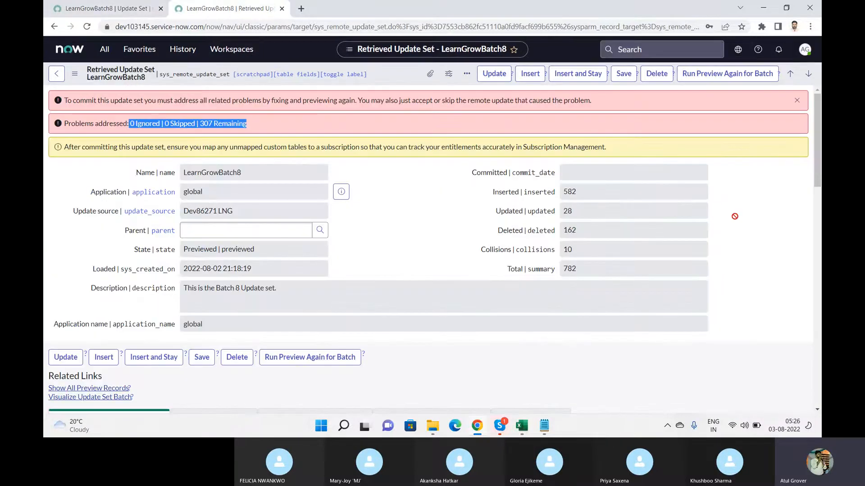
pyautogui.moveTo(819, 107); pyautogui.dragTo(819, 81)
pyautogui.click(114, 104)
pyautogui.moveTo(113, 105); pyautogui.dragTo(448, 107)
pyautogui.click(381, 111)
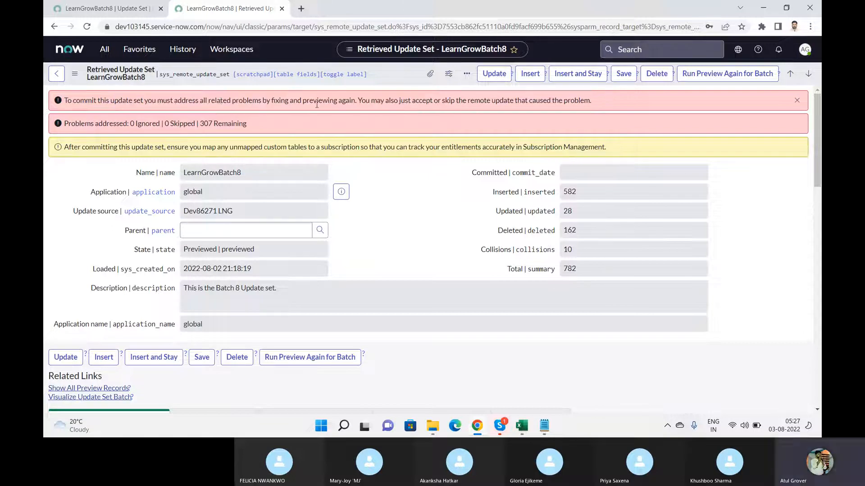
pyautogui.moveTo(127, 102); pyautogui.dragTo(221, 101)
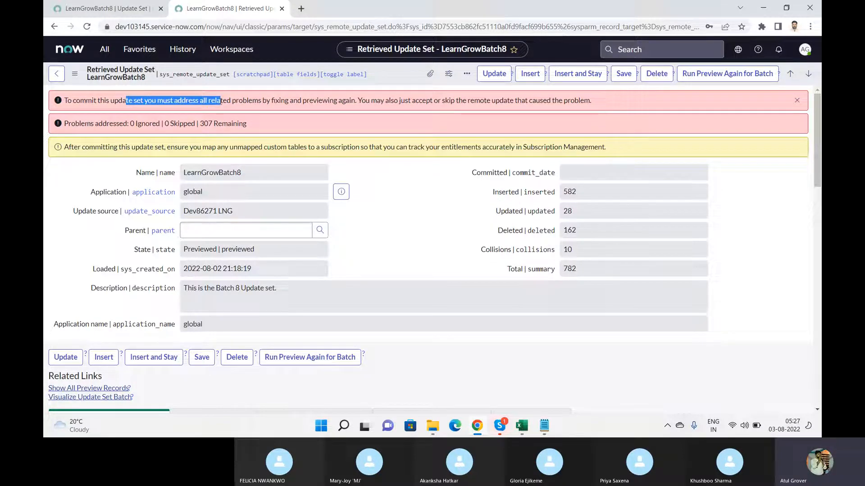
# Scroll to LearnGrowBatch8's 304 preview problems, then switch to the Skype call window
pyautogui.scroll(-7, 819, 121)
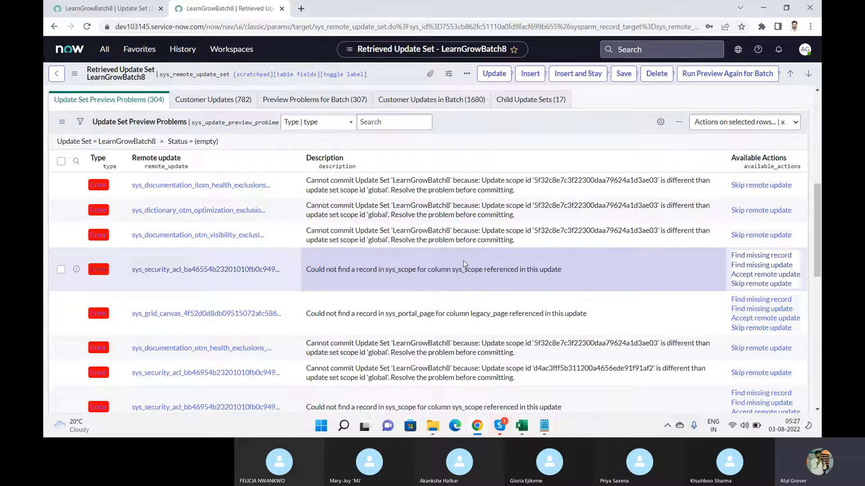
pyautogui.hotkey('alt', 'Tab')
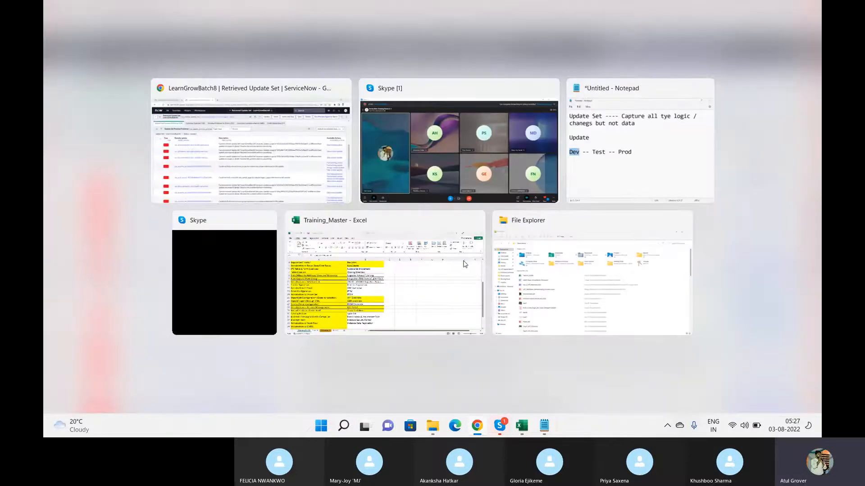
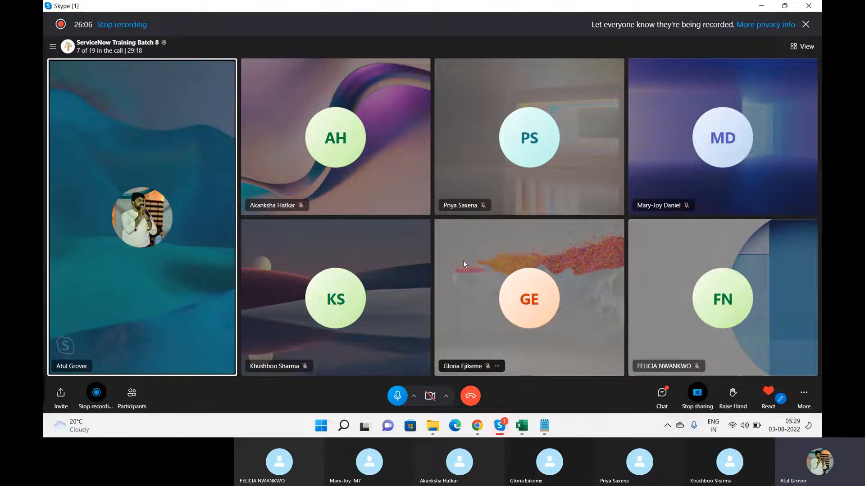
# Switch from the Skype call to the browser showing LearnGrowBatch8's 304 preview problems
pyautogui.hotkey('alt', 'Tab')
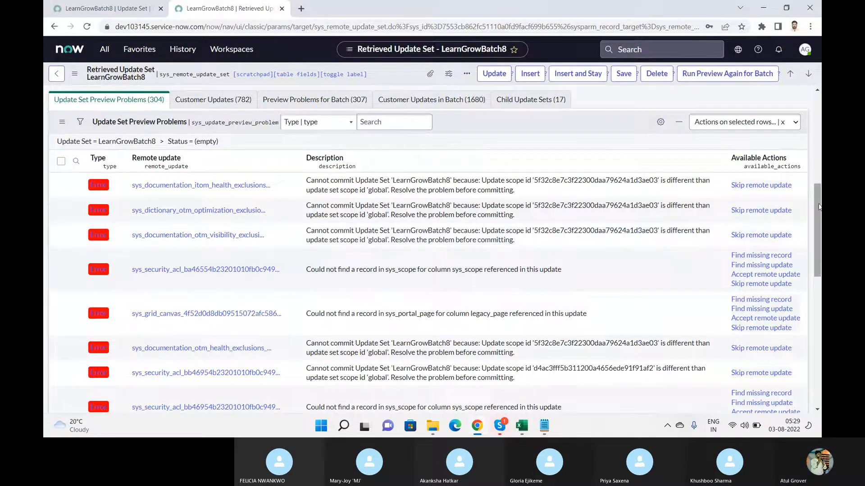
pyautogui.moveTo(819, 207); pyautogui.dragTo(820, 230)
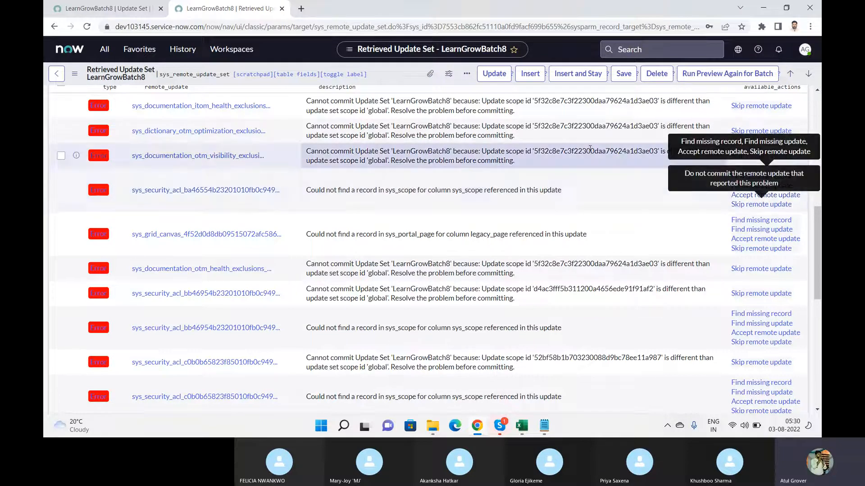
pyautogui.click(132, 13)
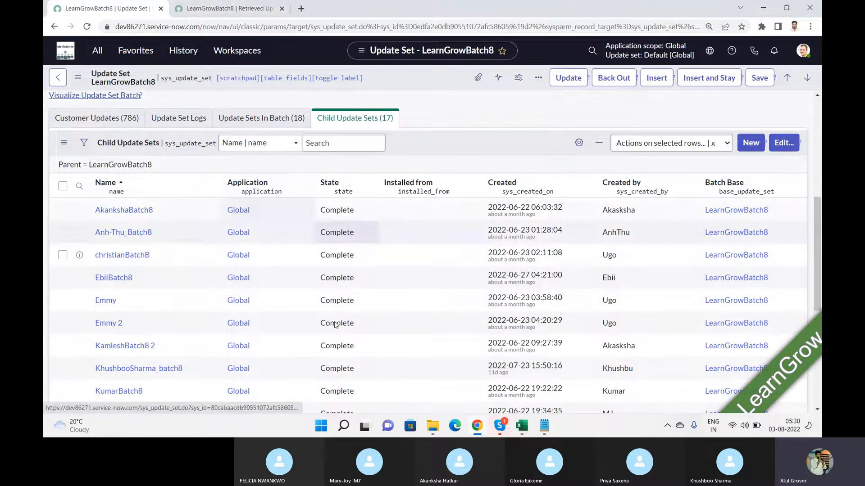
pyautogui.click(243, 12)
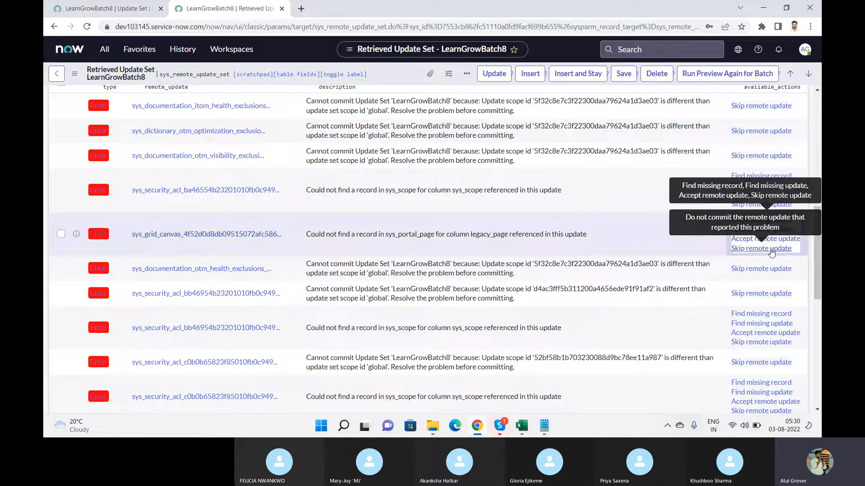
pyautogui.click(543, 237)
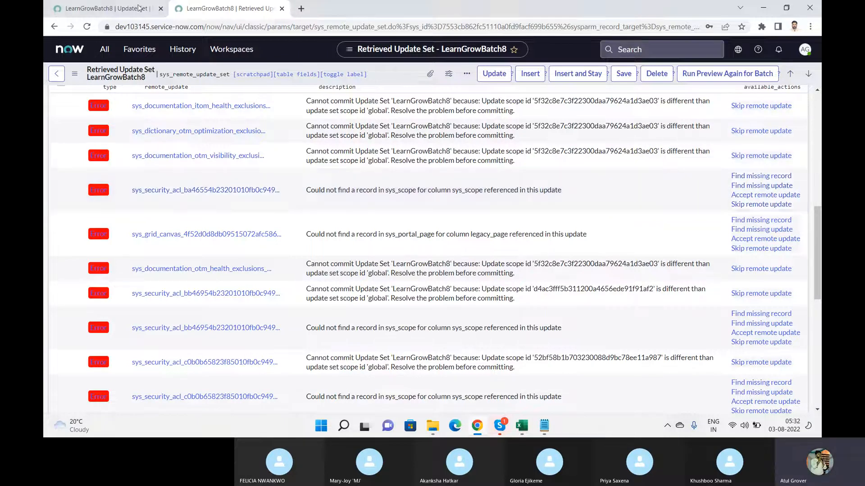
pyautogui.click(116, 10)
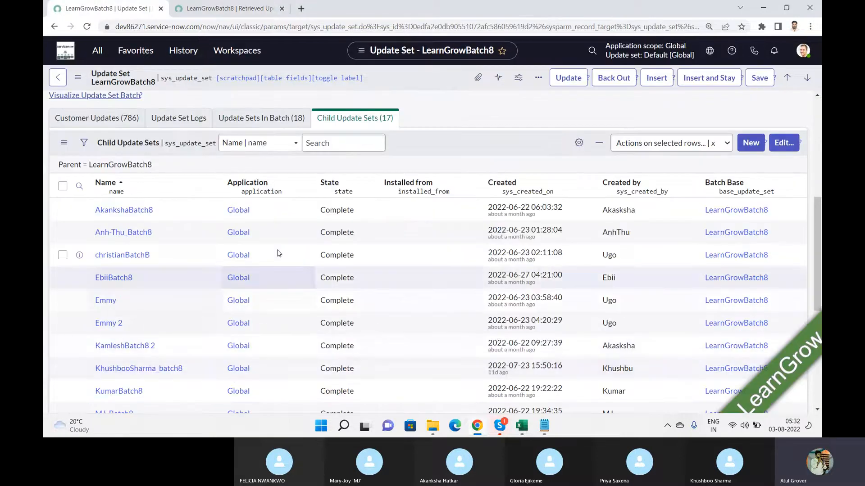
pyautogui.click(237, 11)
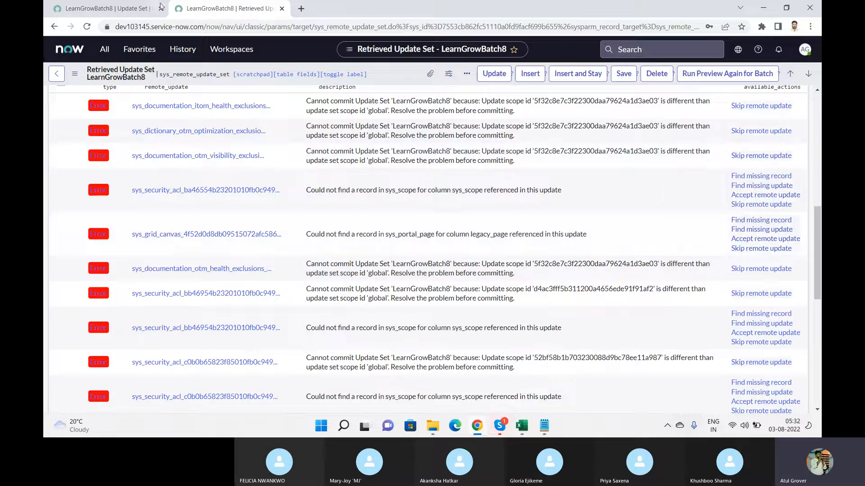
pyautogui.click(128, 8)
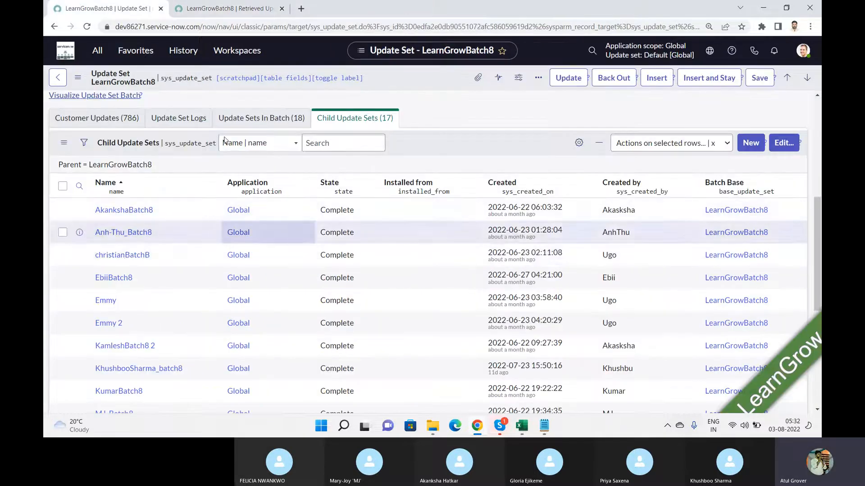
pyautogui.click(228, 13)
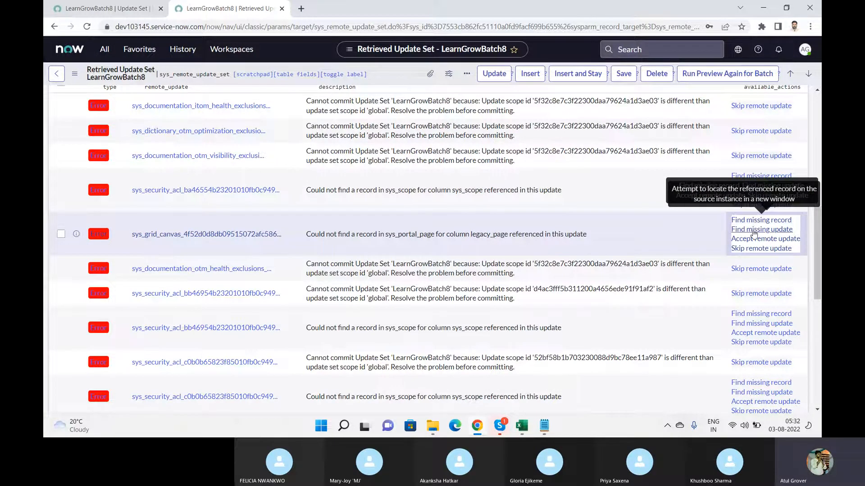
pyautogui.click(403, 248)
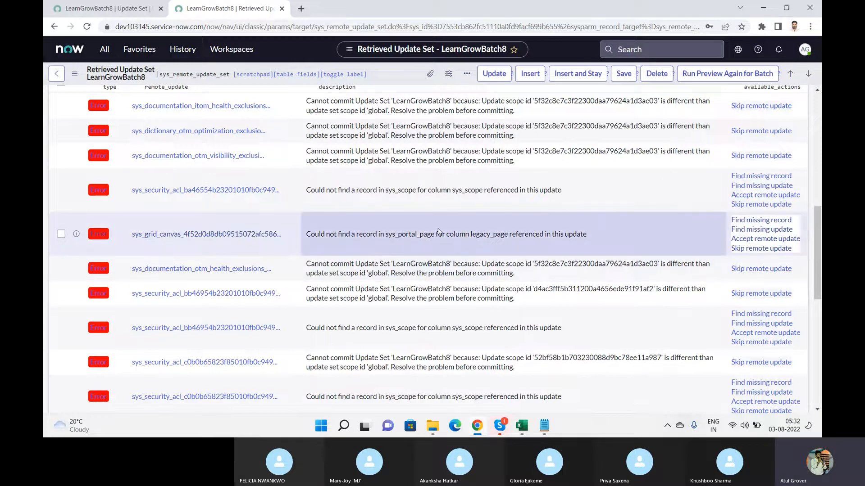
pyautogui.moveTo(436, 232); pyautogui.dragTo(618, 221)
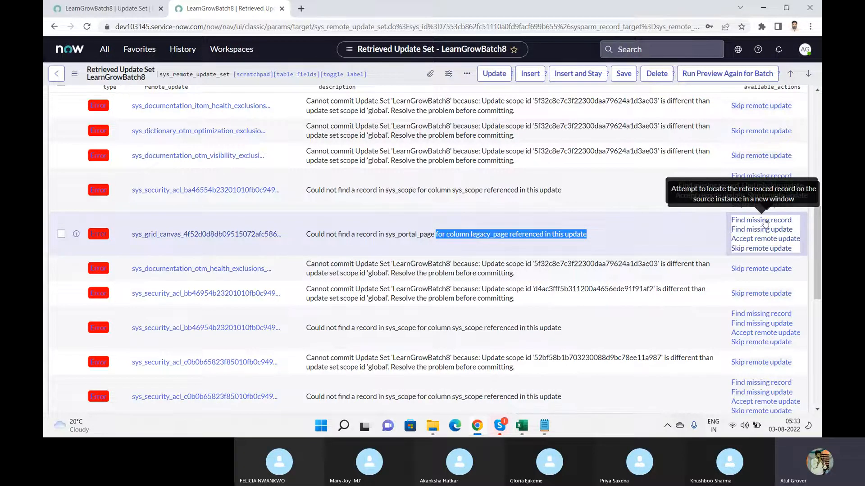
pyautogui.moveTo(817, 223); pyautogui.dragTo(814, 206)
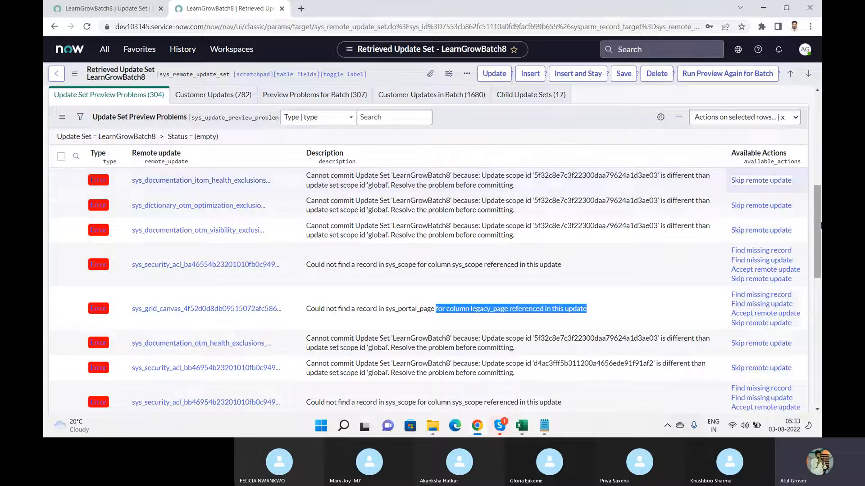
# Select all LearnGrowBatch8 preview problems and open the problems list in a new tab
pyautogui.moveTo(819, 223); pyautogui.dragTo(817, 369)
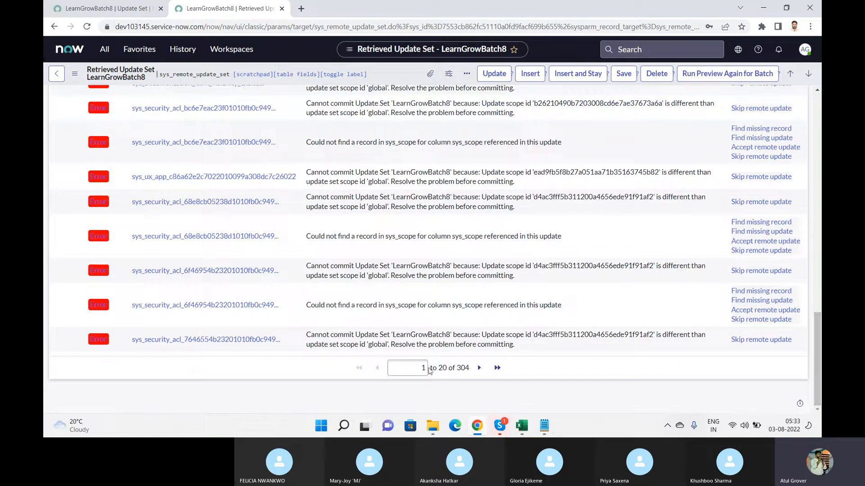
pyautogui.click(61, 340)
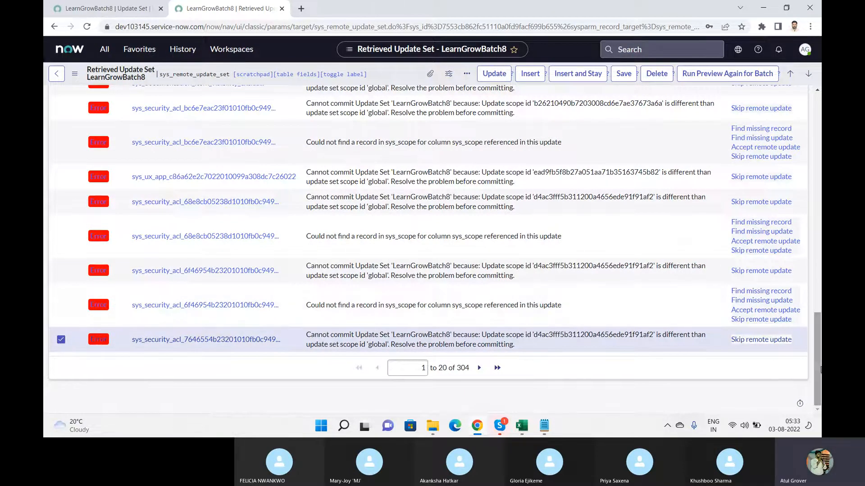
pyautogui.moveTo(818, 367); pyautogui.dragTo(819, 224)
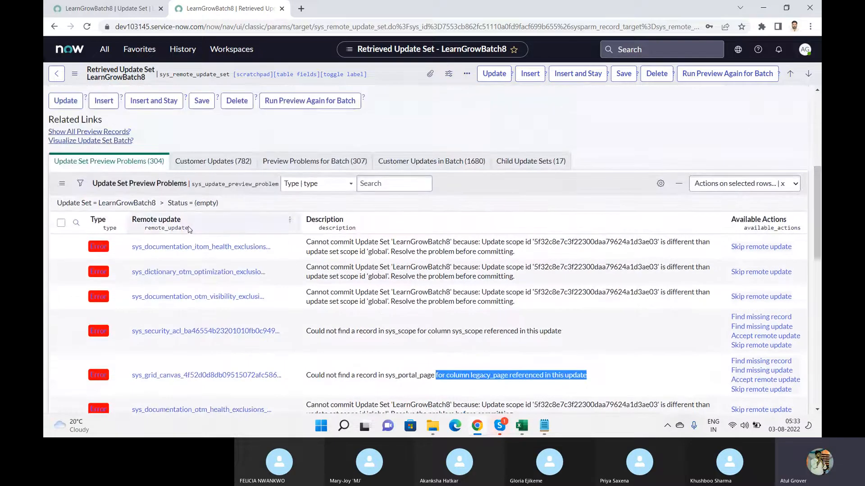
pyautogui.click(61, 223)
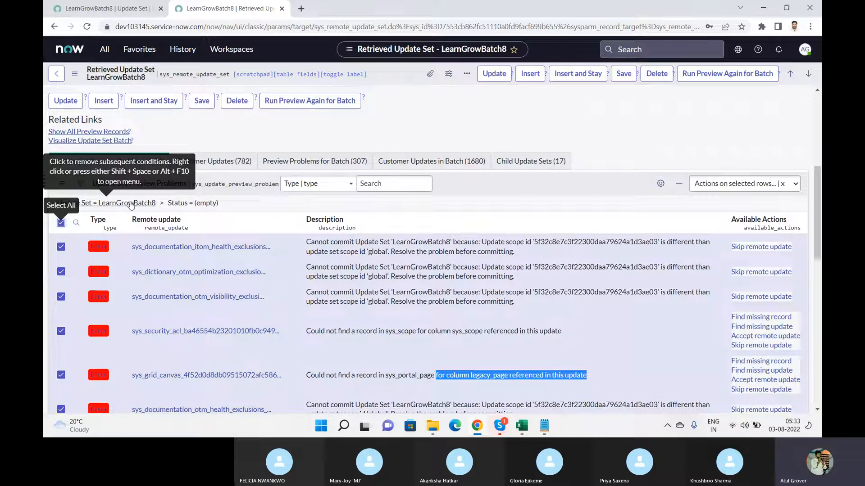
pyautogui.rightClick(131, 204)
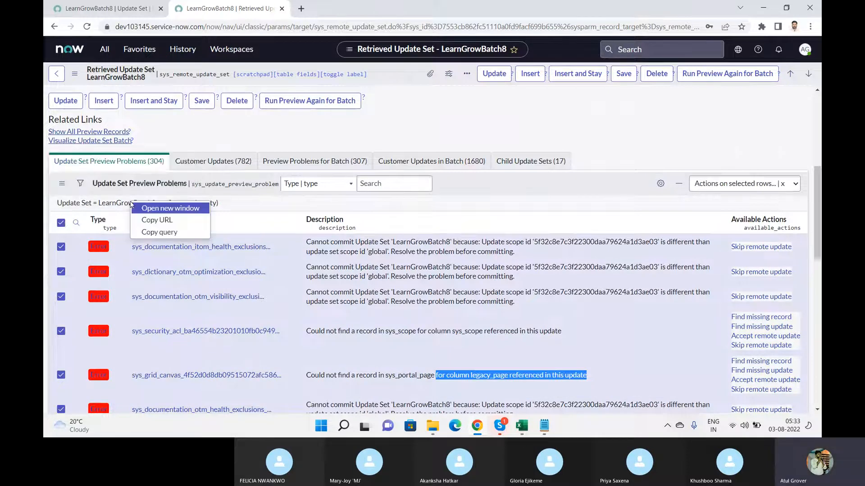
pyautogui.click(160, 209)
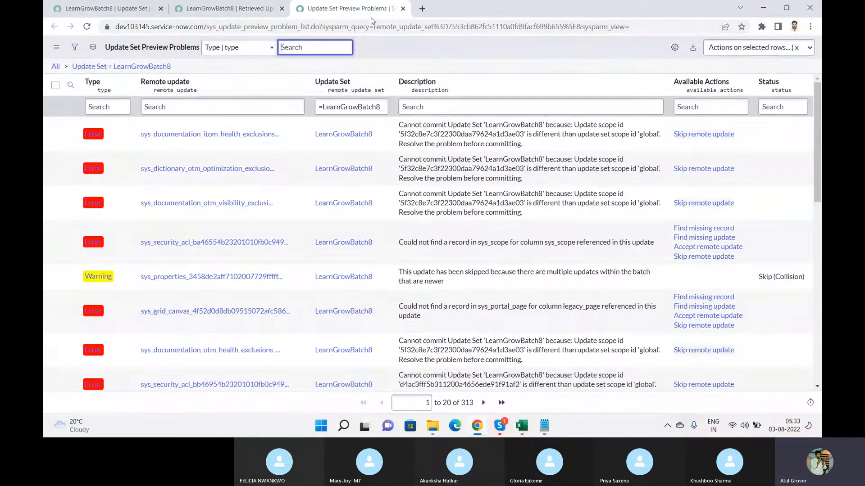
# Filter the problems to Type = Error, show 100 rows per page, and select all
pyautogui.rightClick(90, 135)
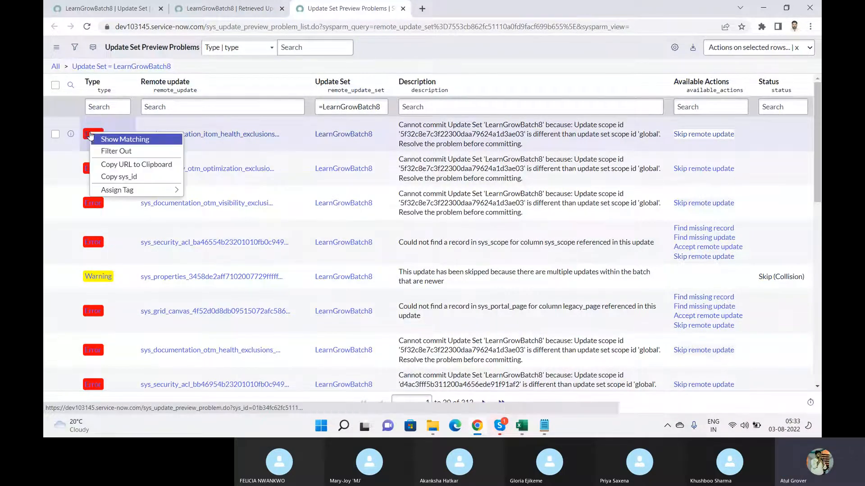
pyautogui.click(116, 145)
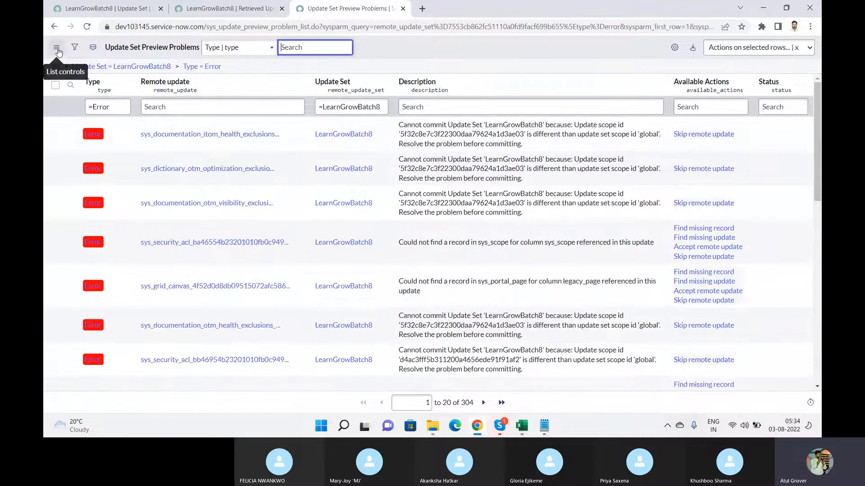
pyautogui.click(57, 48)
pyautogui.moveTo(116, 95)
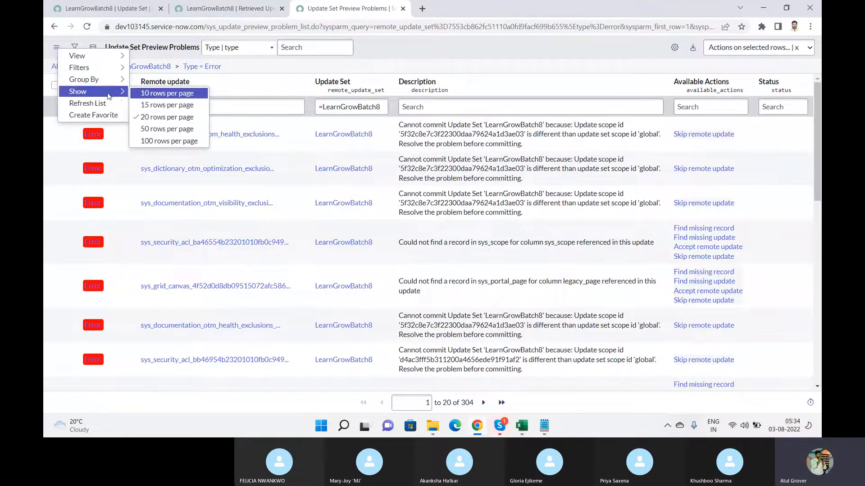
pyautogui.click(156, 143)
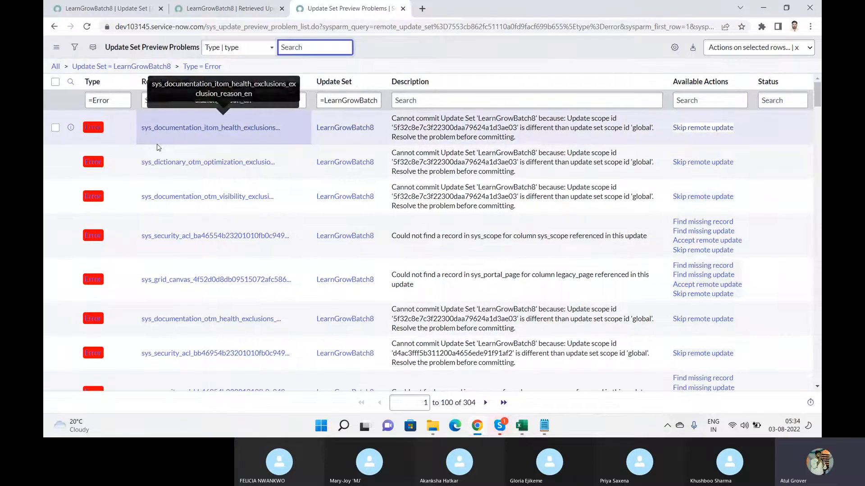
pyautogui.click(56, 82)
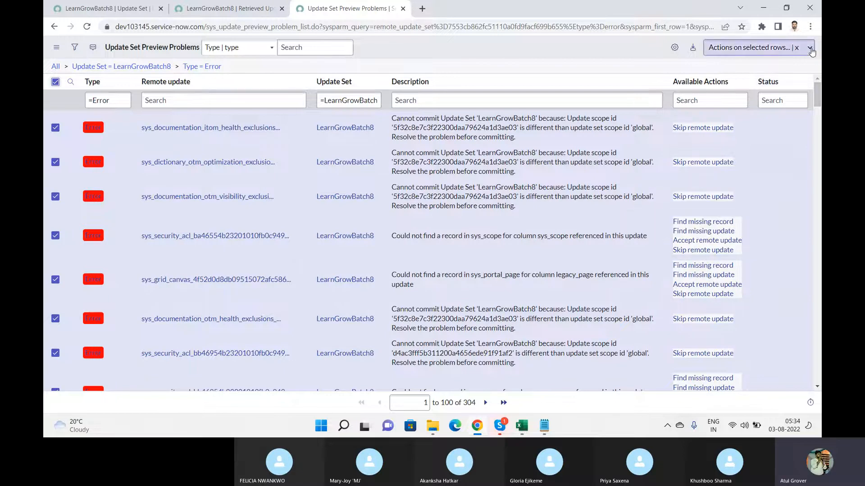
# Skip remote update for the first 100 Error problems and check their status reads Skipped
pyautogui.click(810, 49)
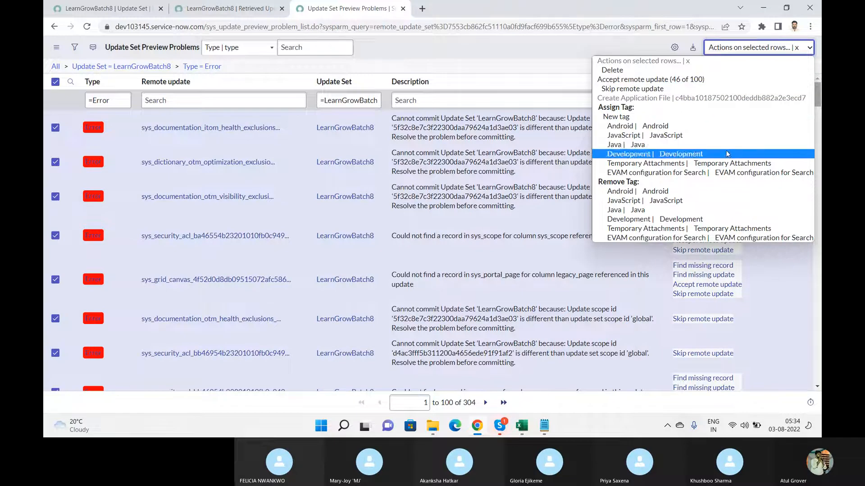
pyautogui.click(654, 89)
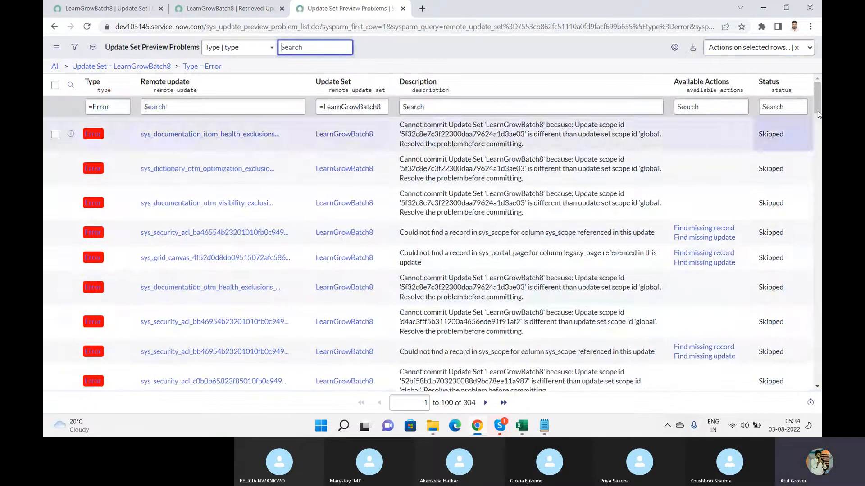
pyautogui.moveTo(818, 94); pyautogui.dragTo(786, 360)
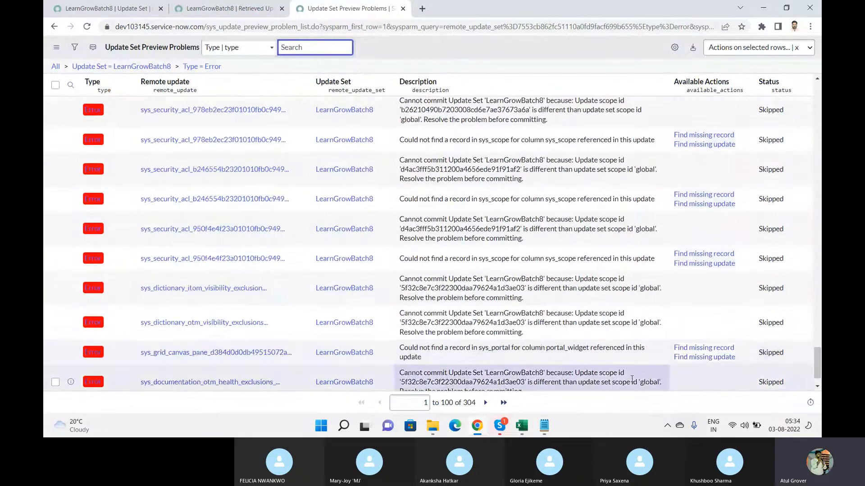
# Skip the remote updates for all Error problems on rows 101–200
pyautogui.click(486, 403)
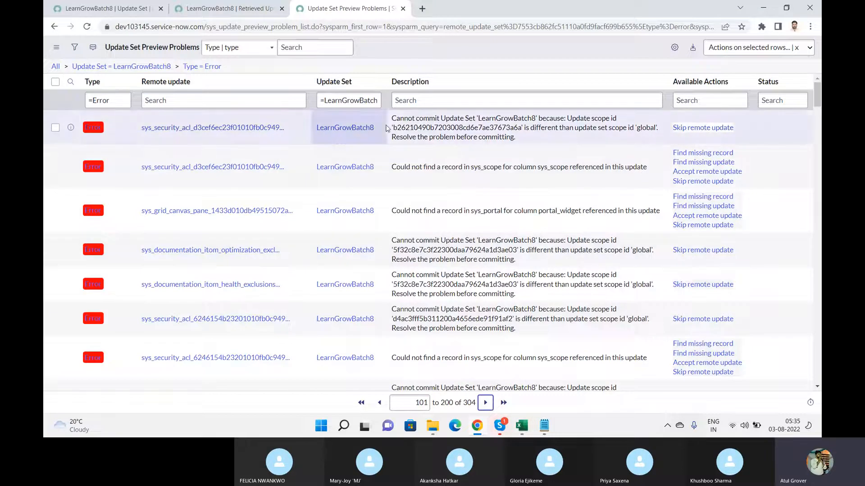
pyautogui.click(56, 81)
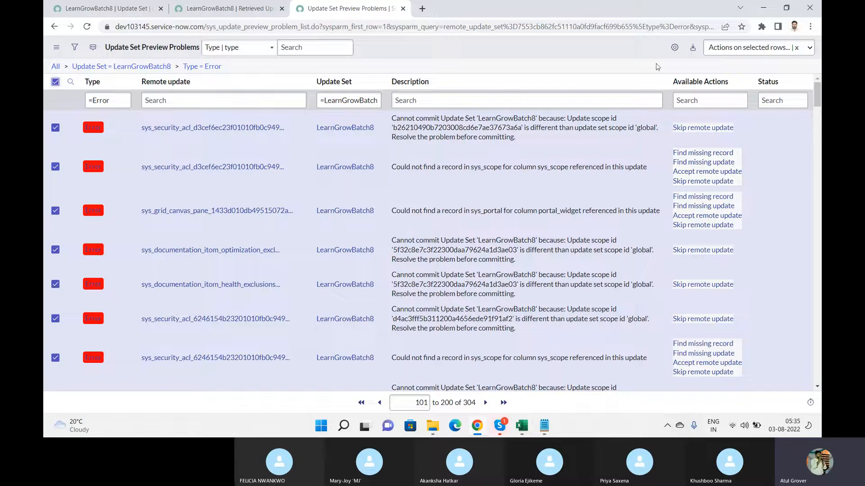
pyautogui.click(762, 56)
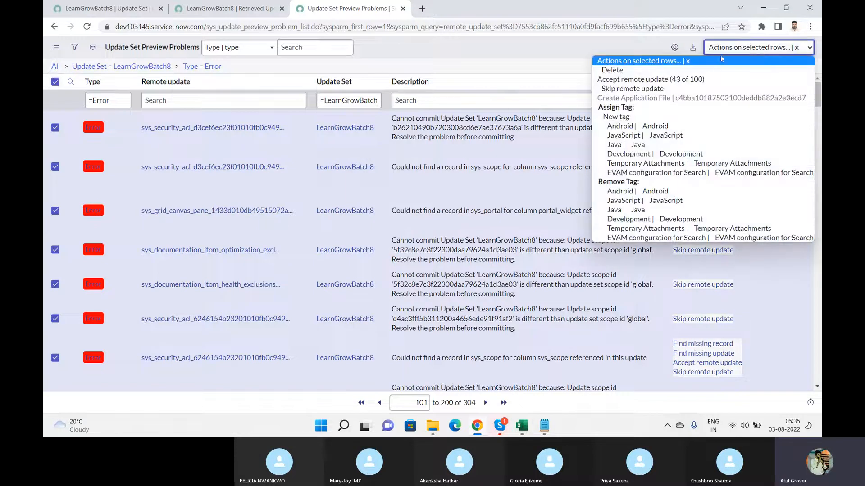
pyautogui.click(629, 90)
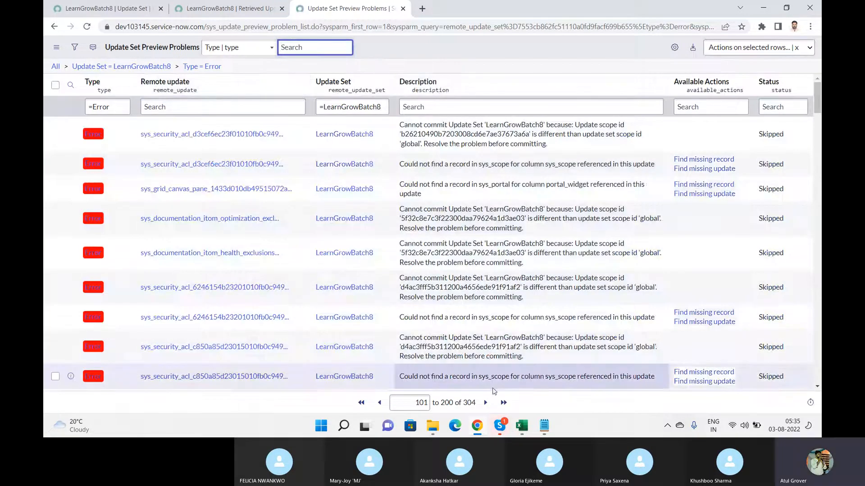
pyautogui.click(484, 404)
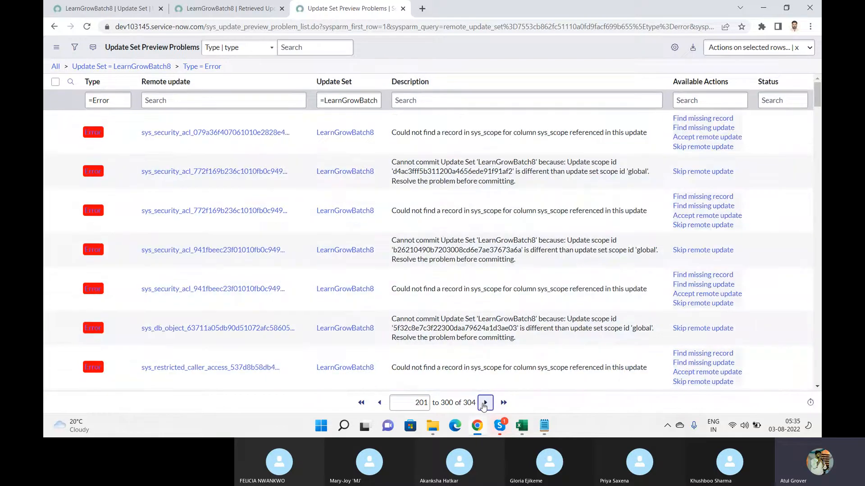
# Skip remote updates for rows 201–300 and the final four rows 301–304
pyautogui.click(55, 81)
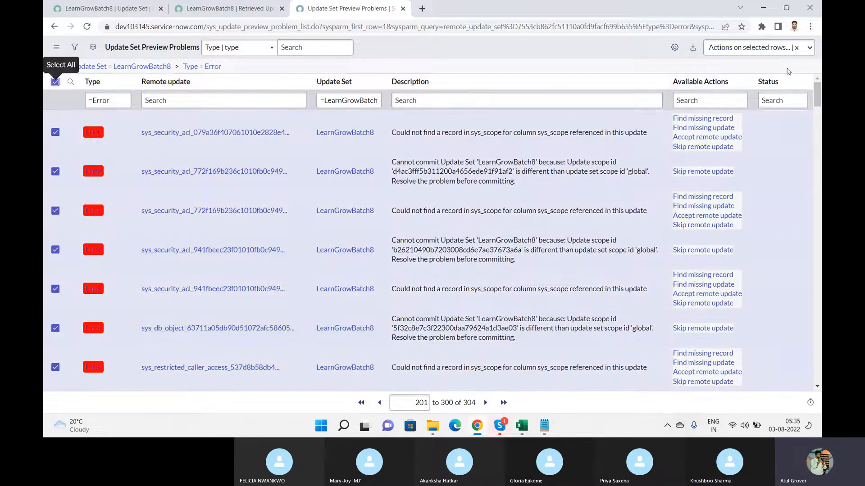
pyautogui.click(795, 50)
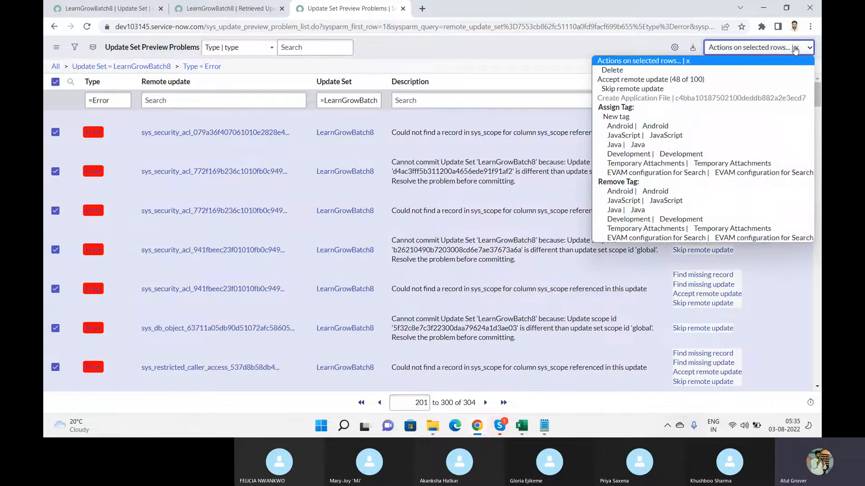
pyautogui.click(627, 89)
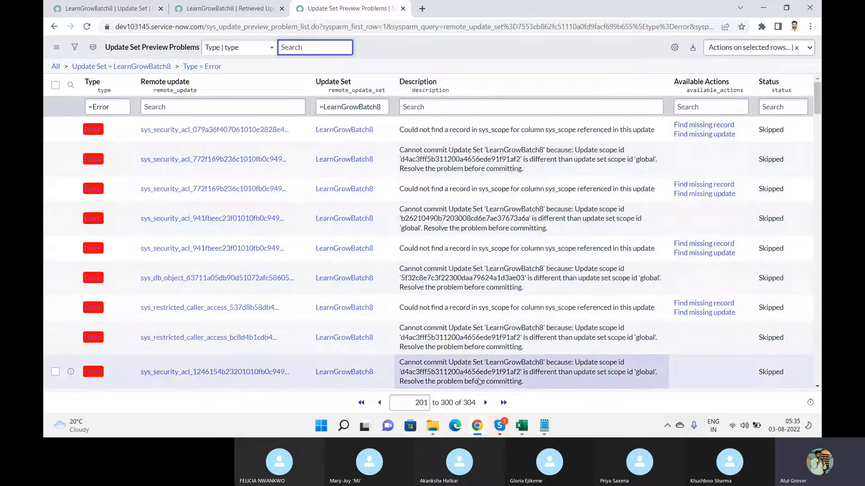
pyautogui.click(486, 403)
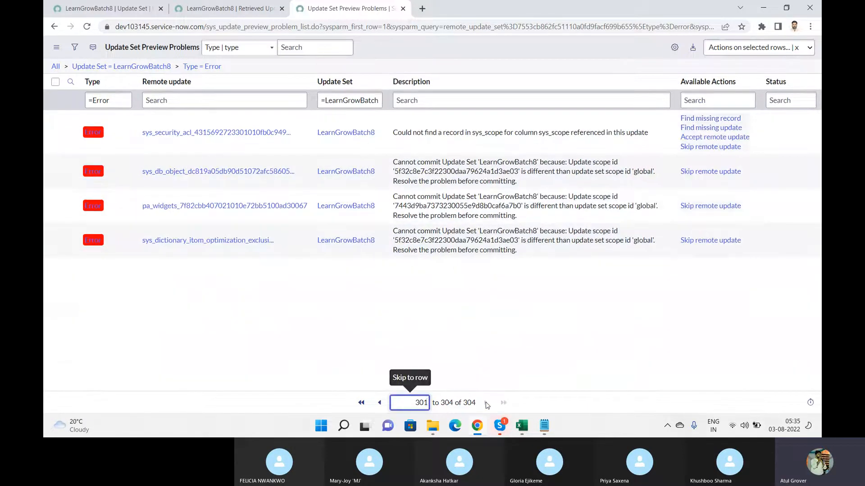
pyautogui.click(56, 81)
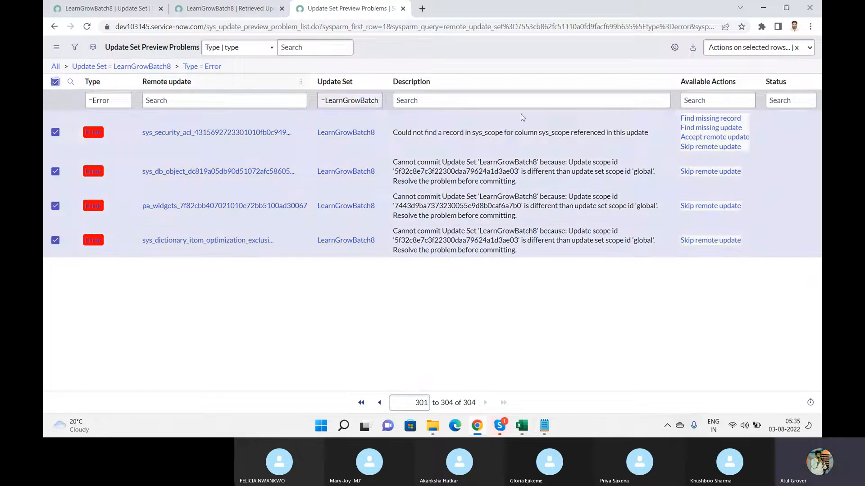
pyautogui.click(766, 47)
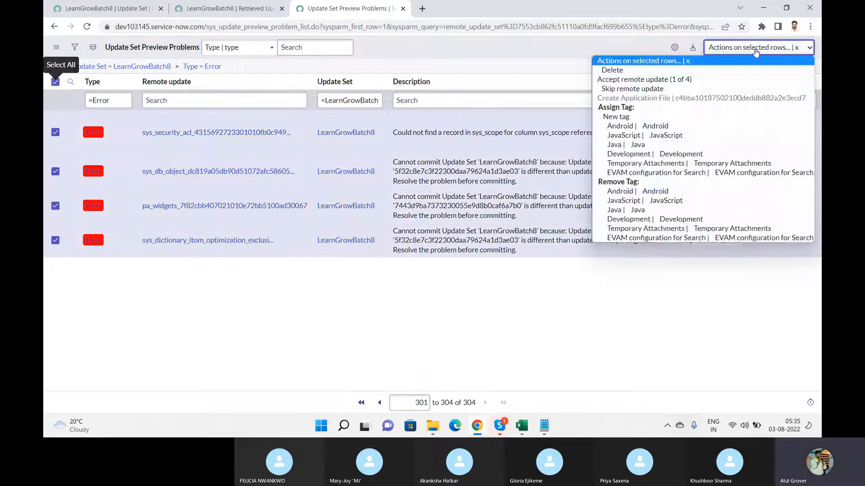
pyautogui.click(660, 88)
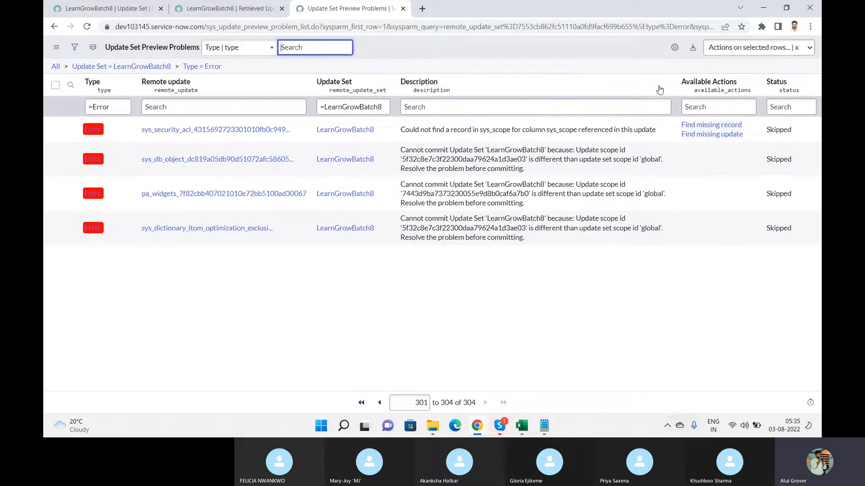
# Return to the LearnGrowBatch8 record and refresh its preview problems related list
pyautogui.click(217, 10)
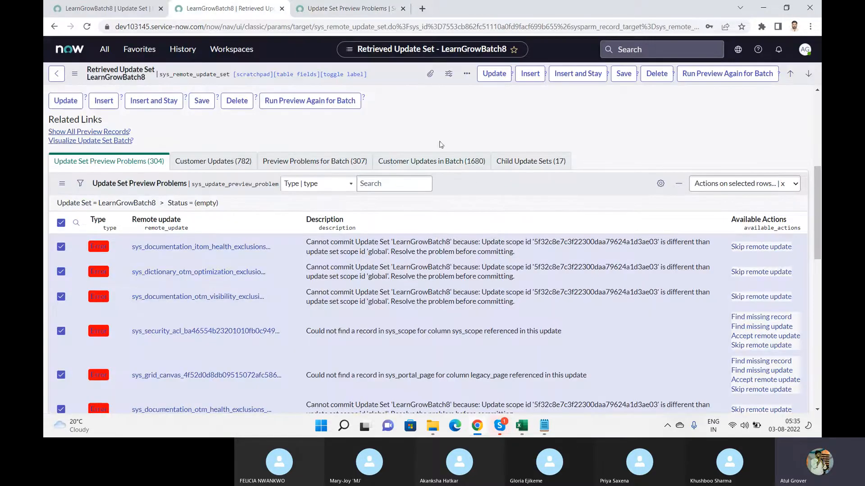
pyautogui.rightClick(480, 181)
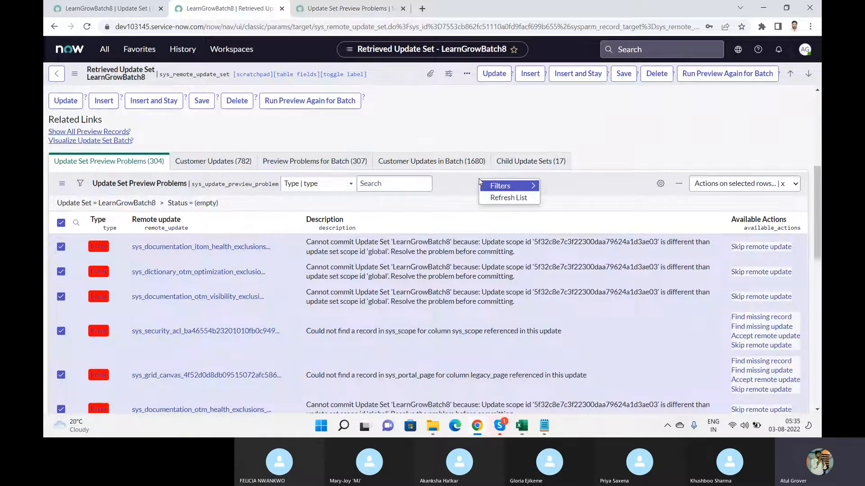
pyautogui.click(497, 198)
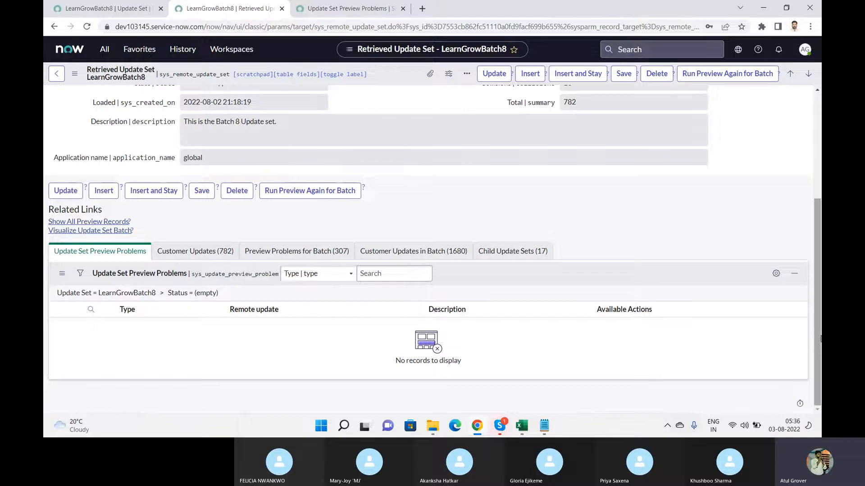
pyautogui.scroll(5, 819, 339)
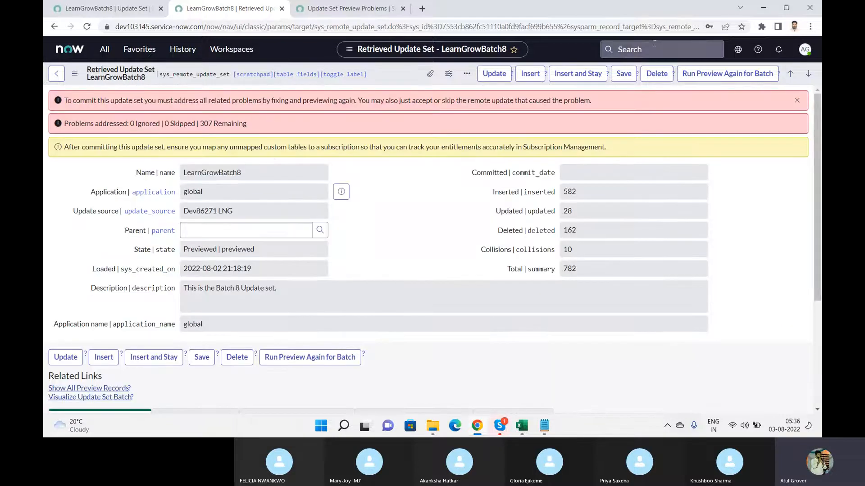
# Run the batch preview again and close the Succeeded 100% result dialog
pyautogui.click(718, 77)
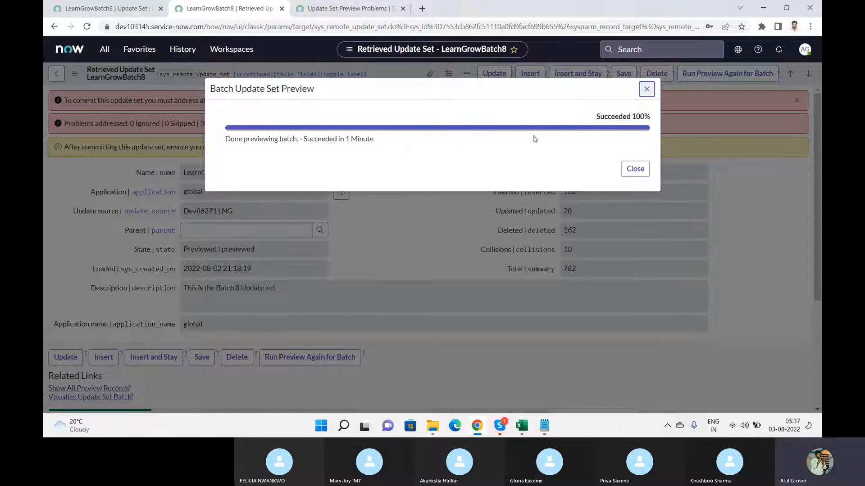
pyautogui.click(640, 169)
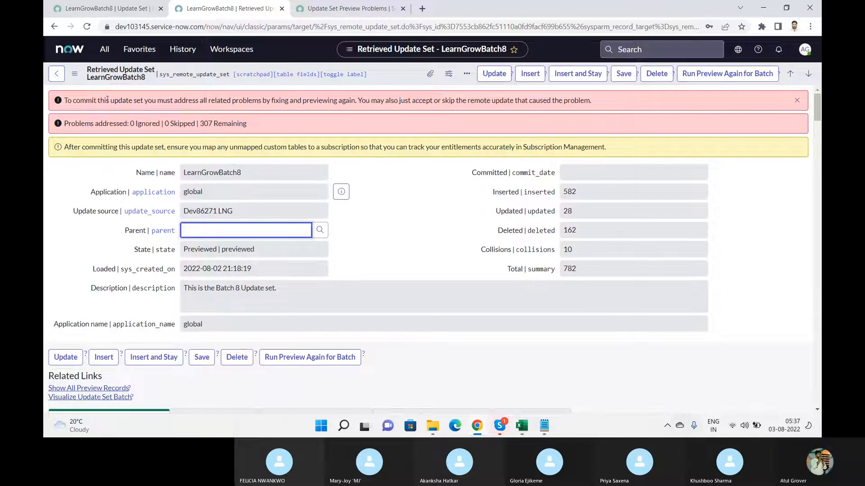
# Highlight and review the commit requirement warning on the LearnGrowBatch8 record
pyautogui.moveTo(106, 100); pyautogui.dragTo(675, 114)
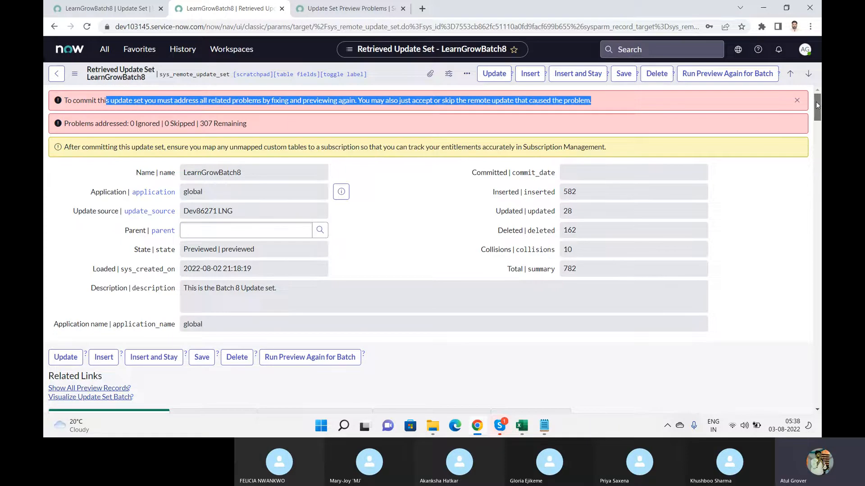
pyautogui.moveTo(816, 101); pyautogui.dragTo(816, 129)
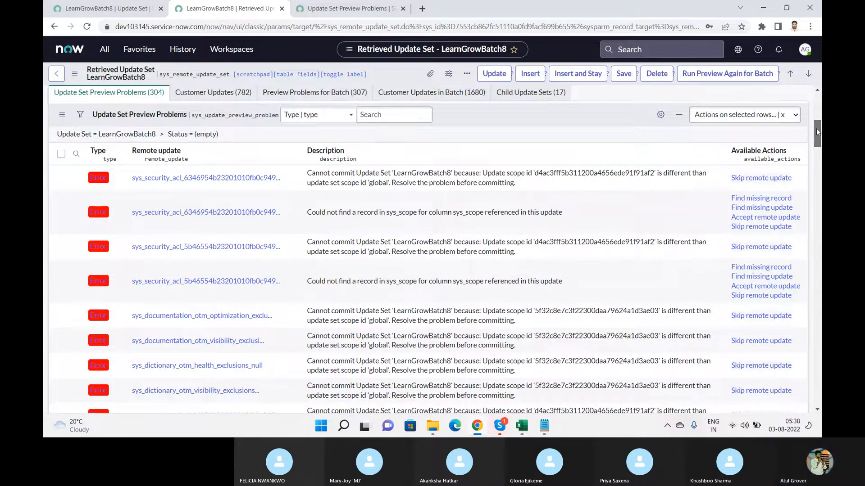
pyautogui.moveTo(816, 129); pyautogui.dragTo(821, 67)
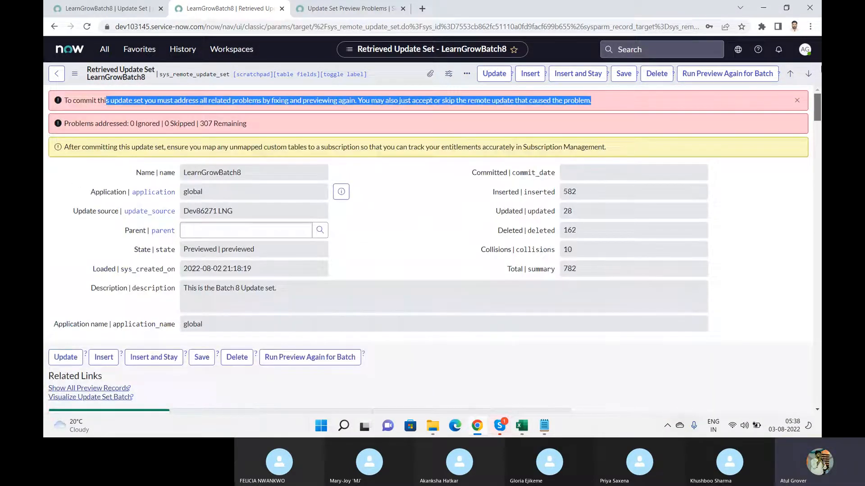
pyautogui.moveTo(820, 98); pyautogui.dragTo(814, 128)
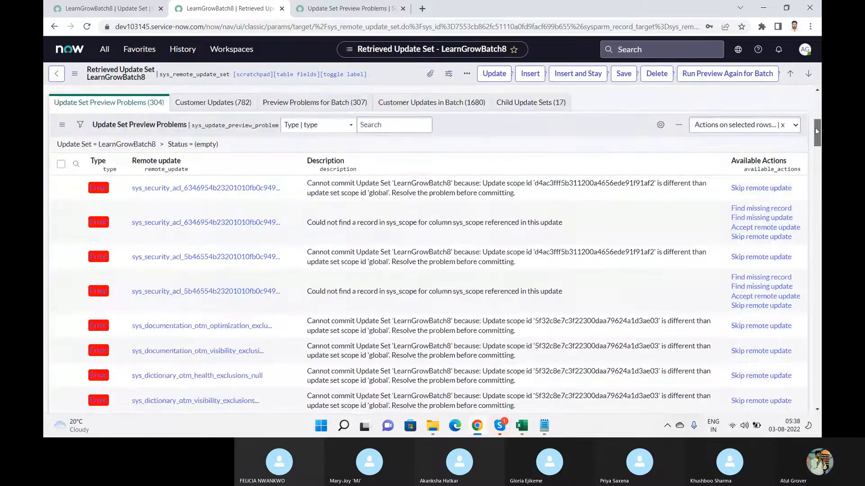
# Select all related preview problems, dismiss the Actions menu, and return to the standalone problems list
pyautogui.click(62, 164)
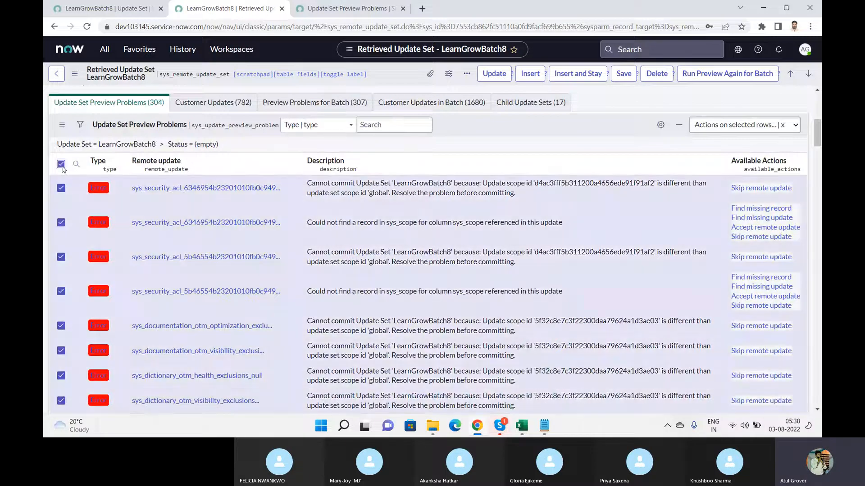
pyautogui.click(739, 125)
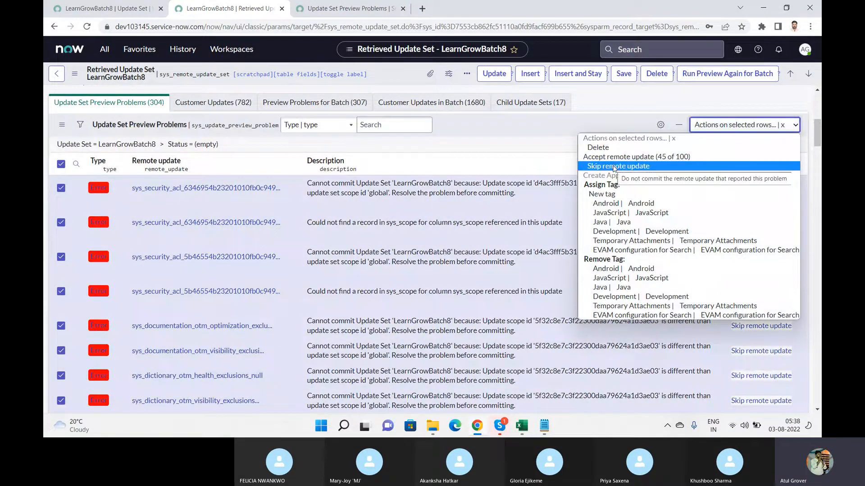
pyautogui.click(529, 150)
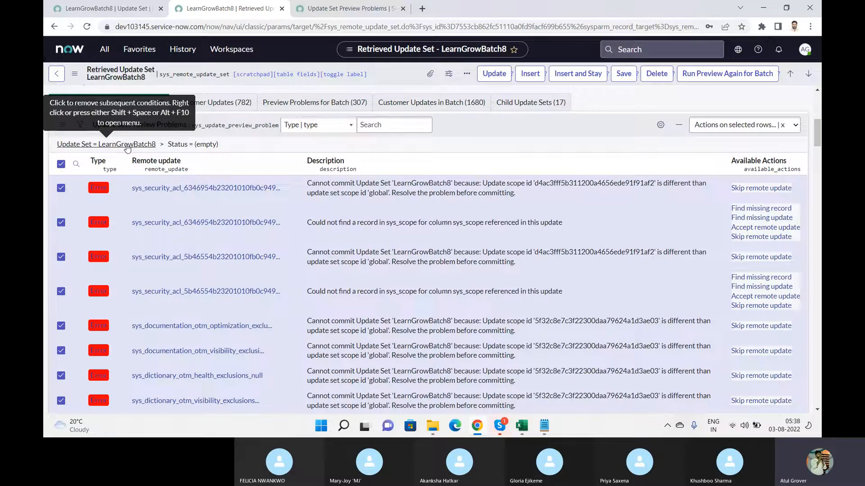
pyautogui.click(376, 9)
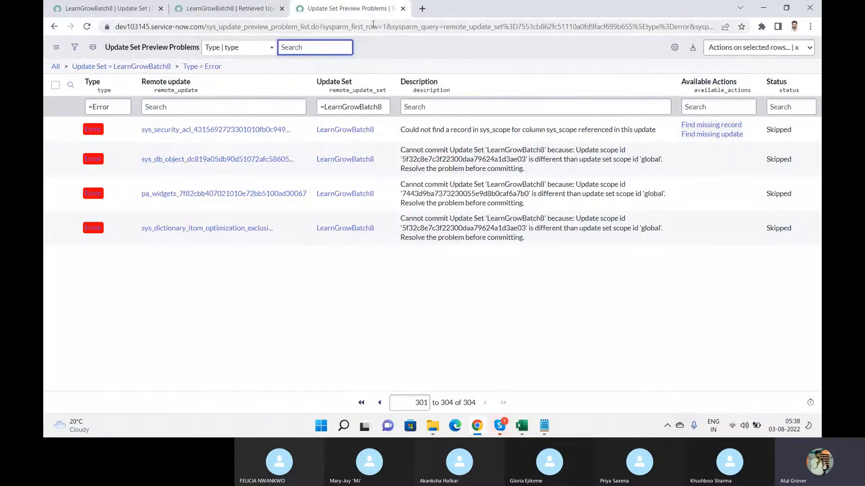
# Reload the problems list and accept the eligible remote updates (47 of 100) on this page
pyautogui.click(373, 25)
pyautogui.press('Return')
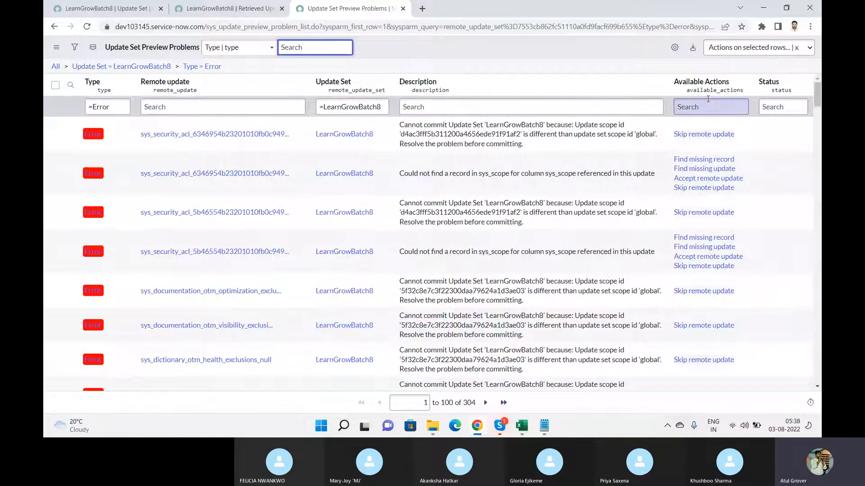
pyautogui.click(55, 86)
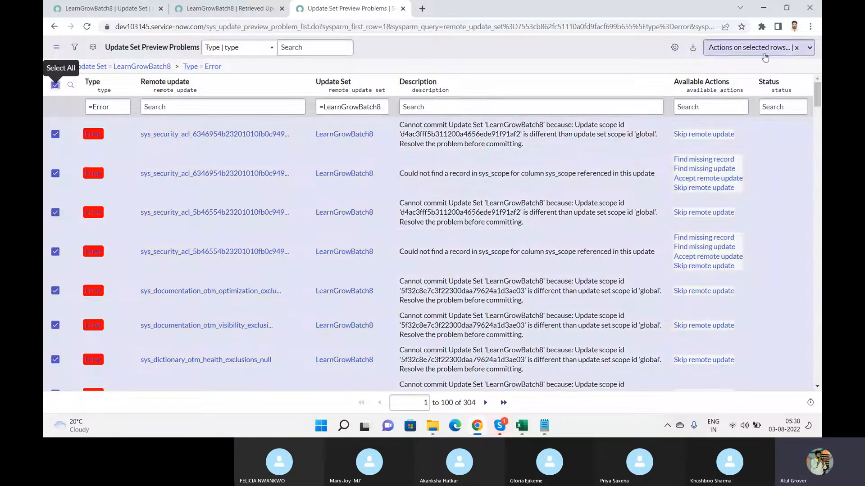
pyautogui.click(765, 56)
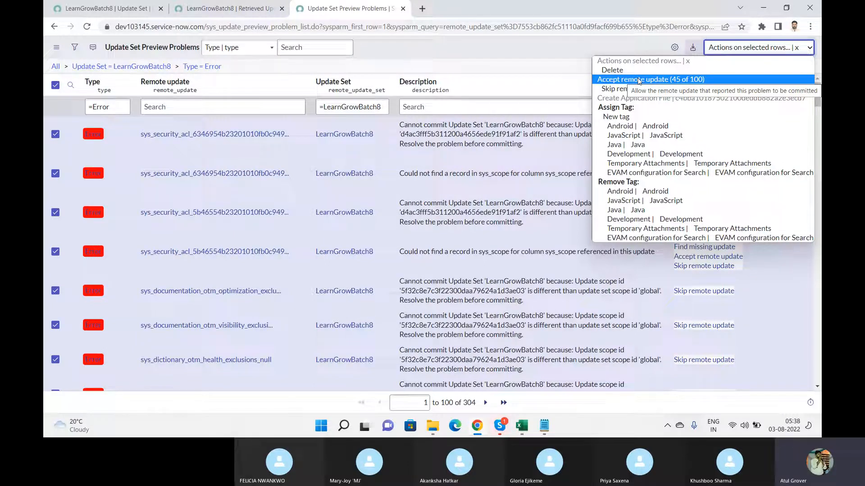
pyautogui.click(638, 80)
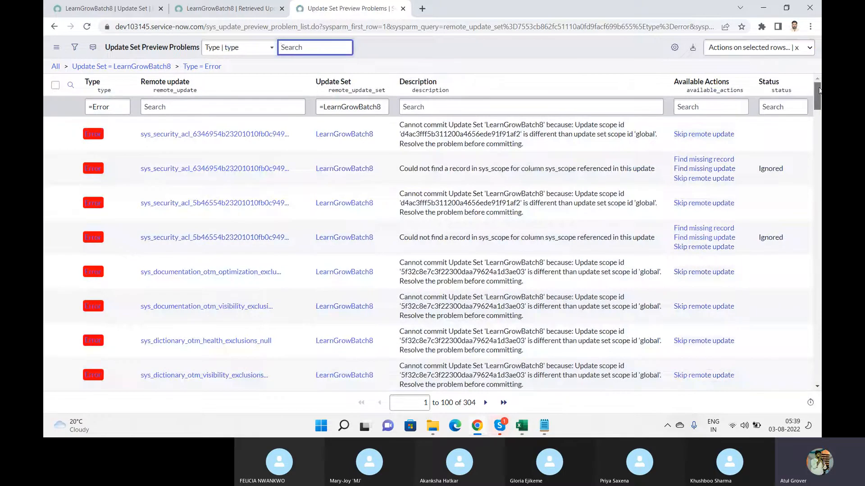
pyautogui.moveTo(818, 90); pyautogui.dragTo(812, 339)
# Accept the remote updates for all selected problems on the next page
pyautogui.click(486, 403)
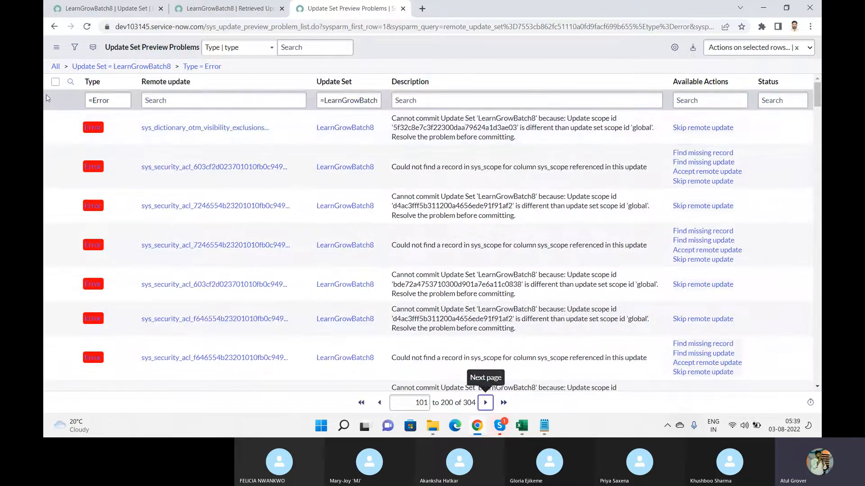
pyautogui.click(55, 82)
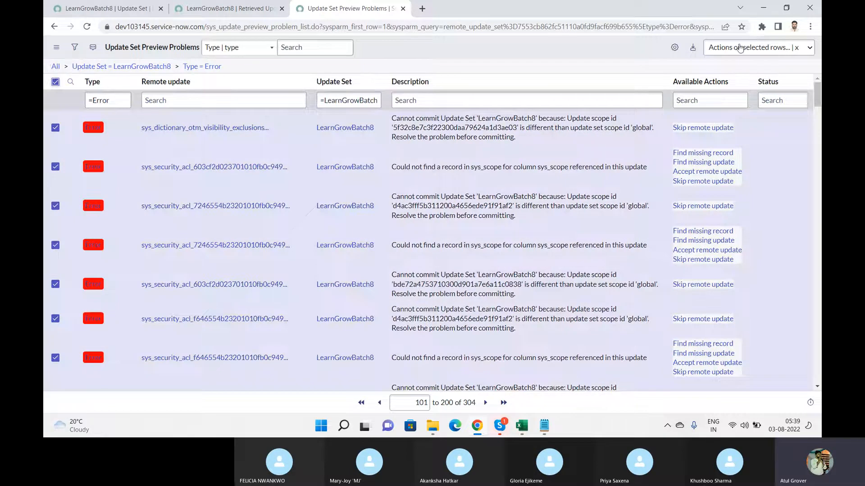
pyautogui.click(730, 49)
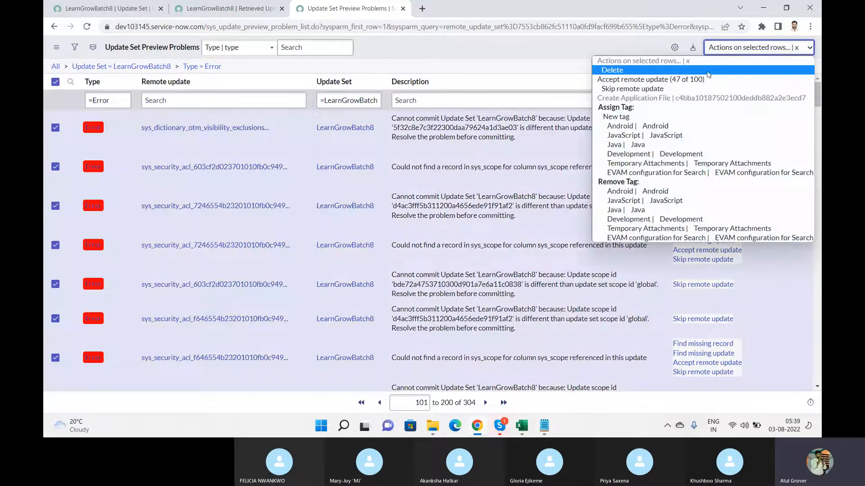
pyautogui.click(641, 80)
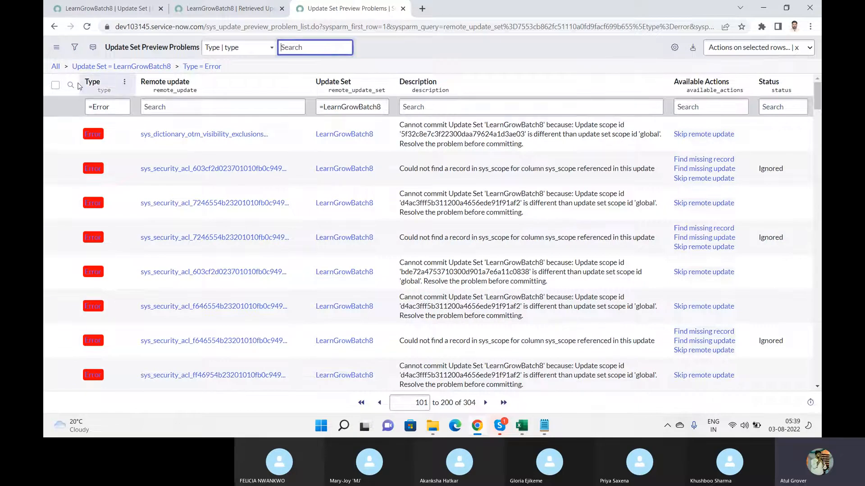
# Skip the remote updates for all problem rows 101–200
pyautogui.click(55, 85)
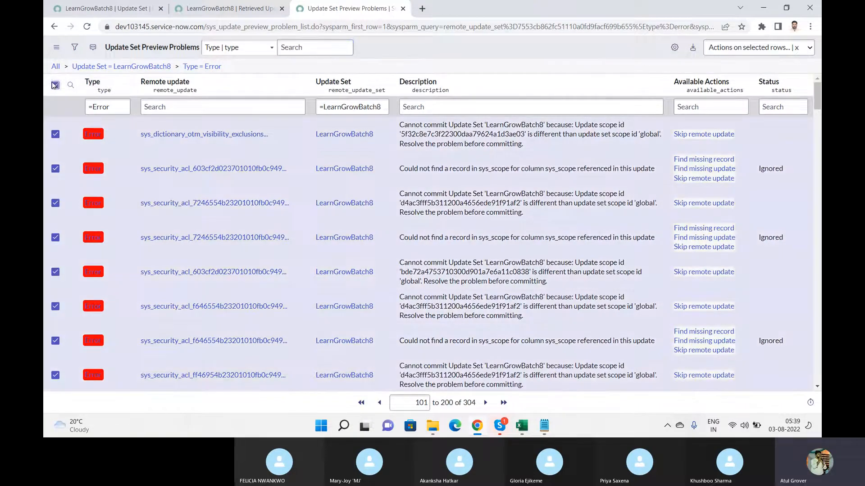
pyautogui.click(743, 47)
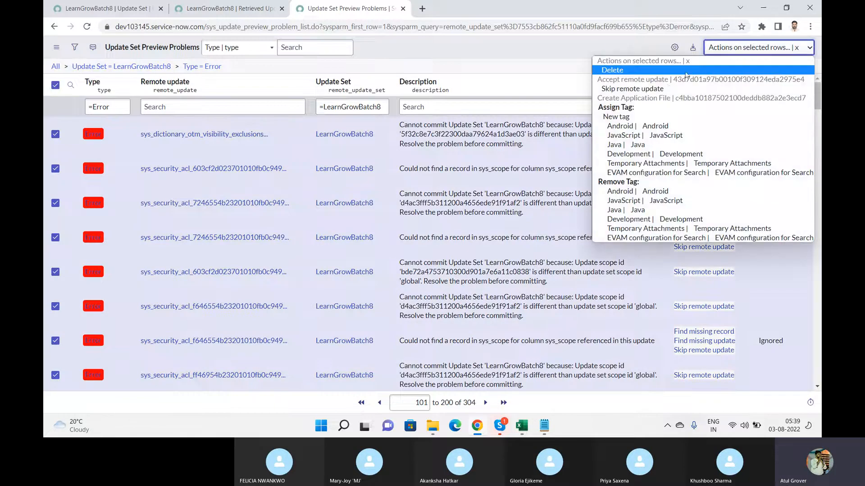
pyautogui.click(660, 88)
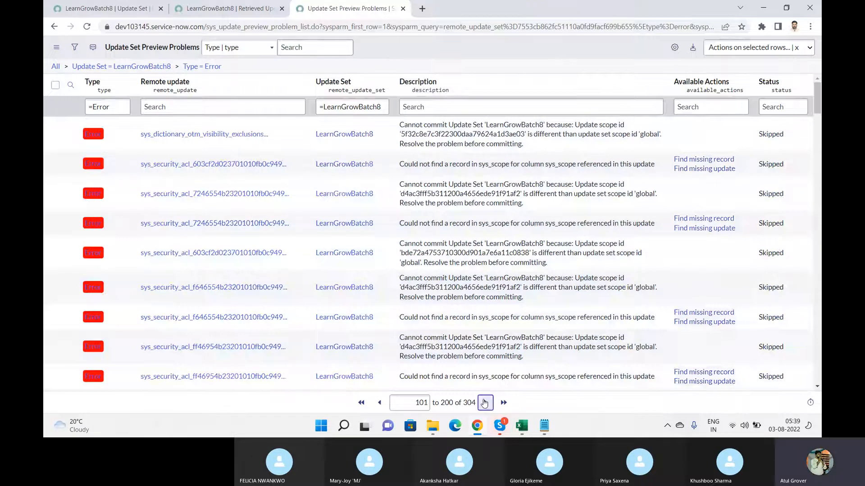
# Accept the remote updates for rows 201–304, then return to the LearnGrowBatch8 record
pyautogui.click(484, 402)
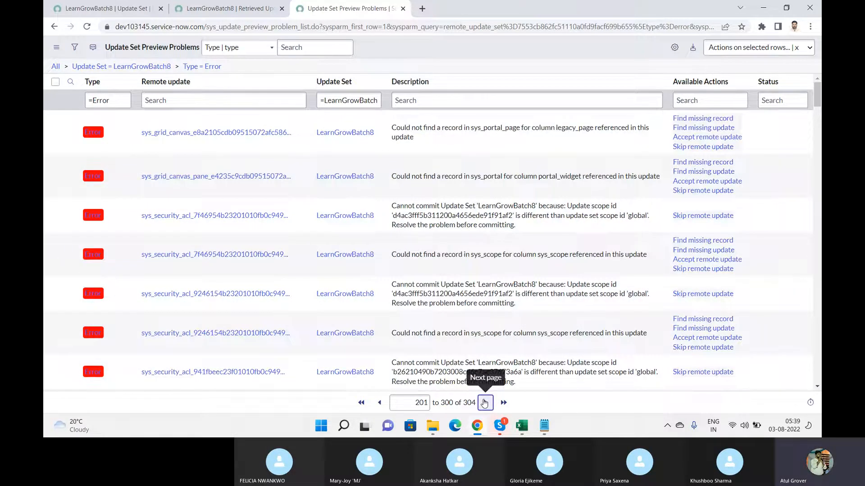
pyautogui.click(55, 81)
pyautogui.click(736, 50)
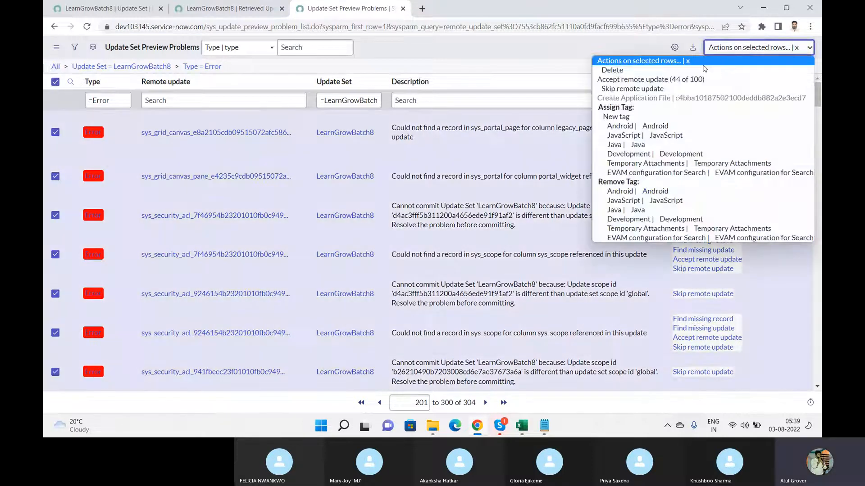
pyautogui.click(683, 79)
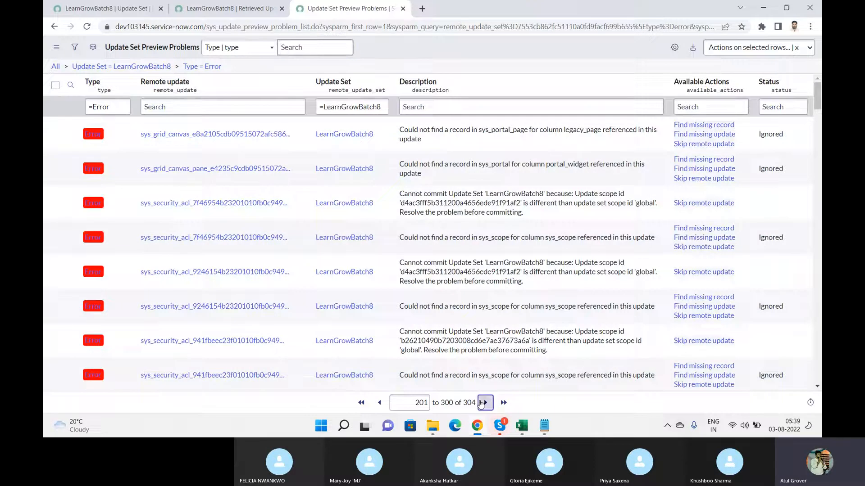
pyautogui.click(485, 402)
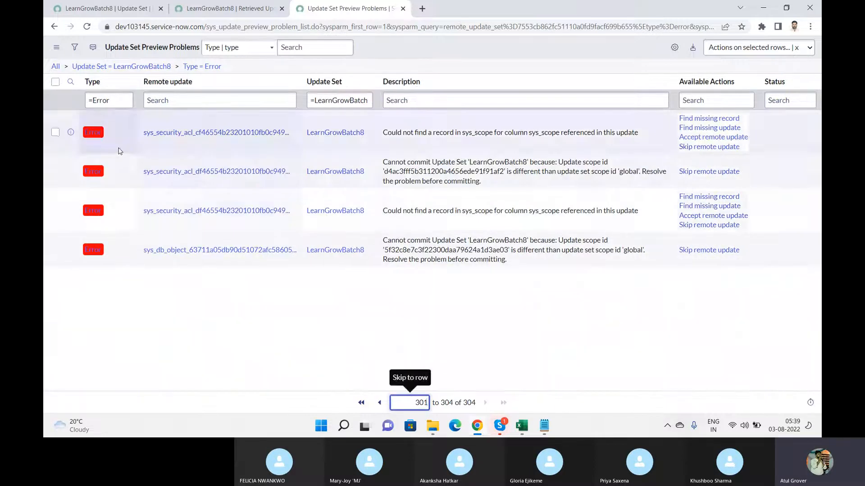
pyautogui.click(55, 82)
pyautogui.click(750, 48)
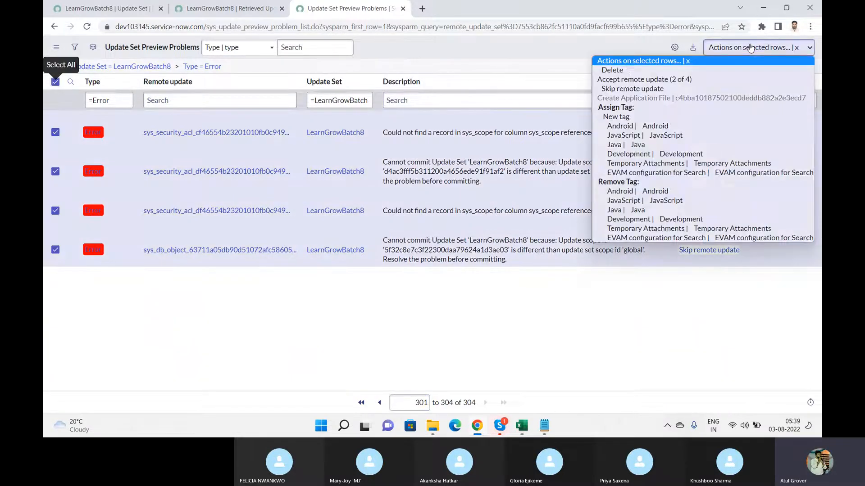
pyautogui.click(624, 79)
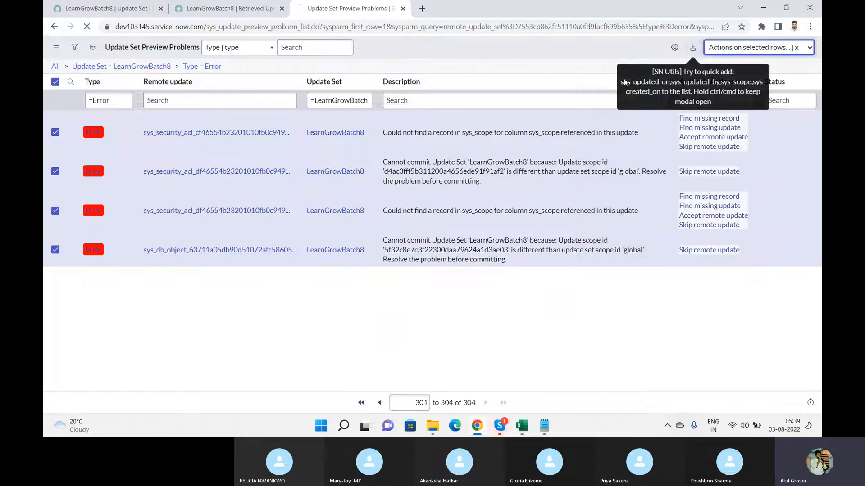
pyautogui.click(221, 16)
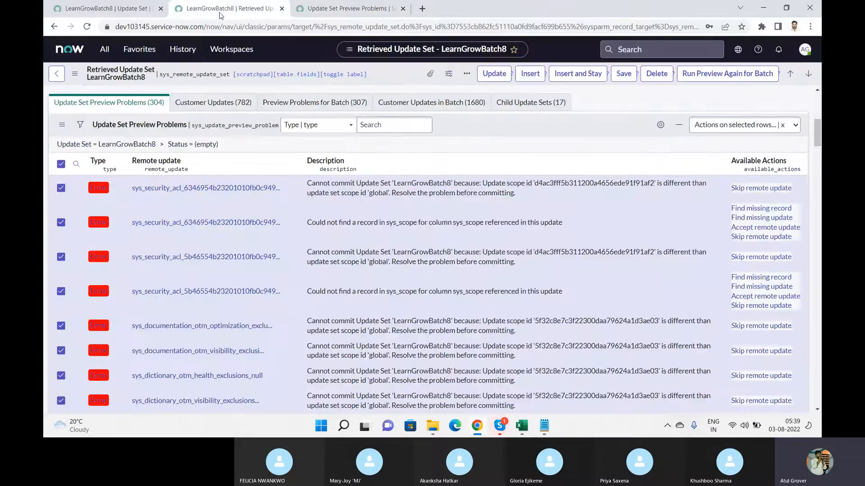
# Refresh the preview problems list, bringing it down to 113 entries
pyautogui.rightClick(472, 129)
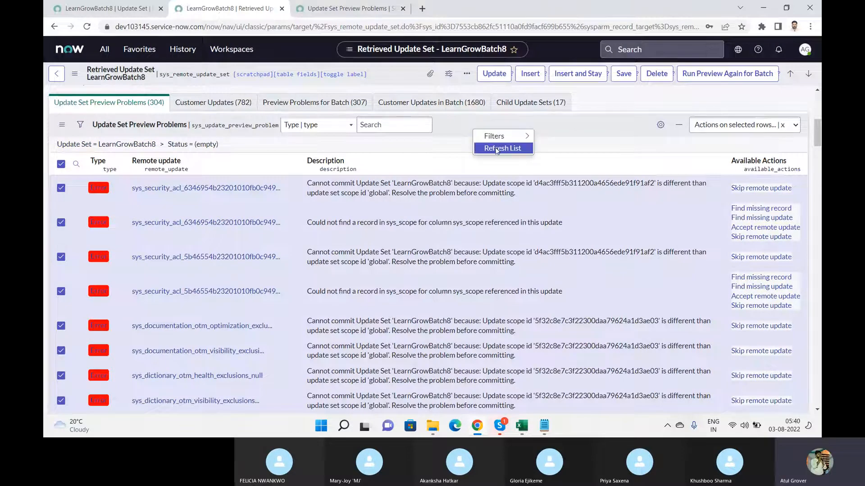
pyautogui.click(496, 149)
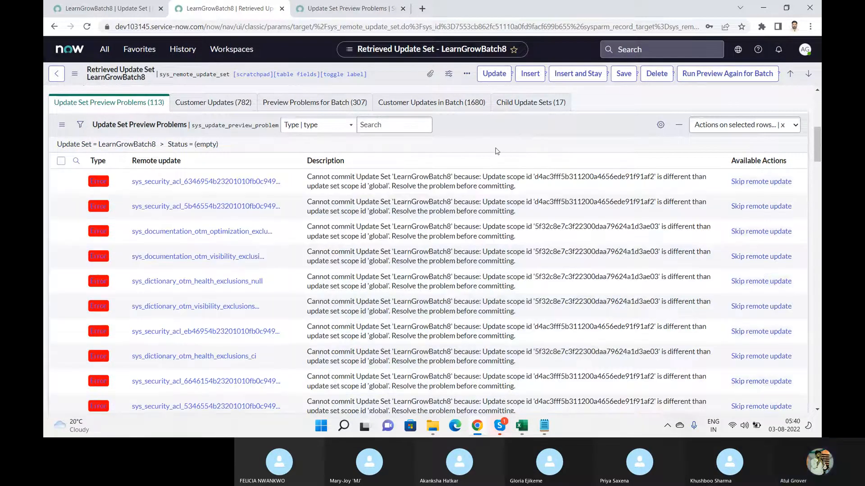
pyautogui.moveTo(819, 146); pyautogui.dragTo(819, 105)
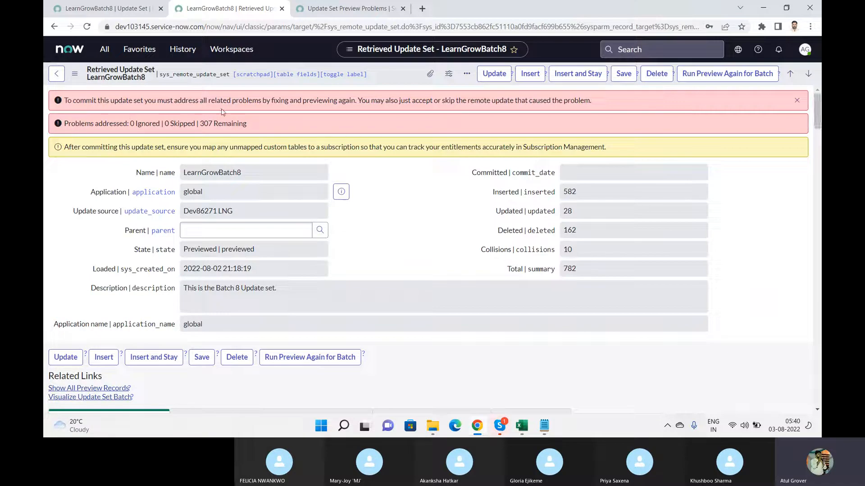
# Rerun the LearnGrowBatch8 batch preview and let it progress to 71%
pyautogui.click(703, 73)
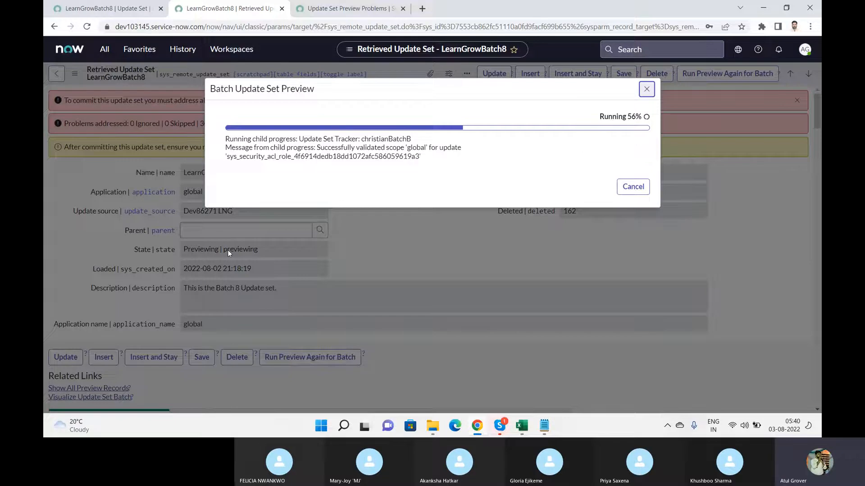
pyautogui.hotkey('alt', 'Tab')
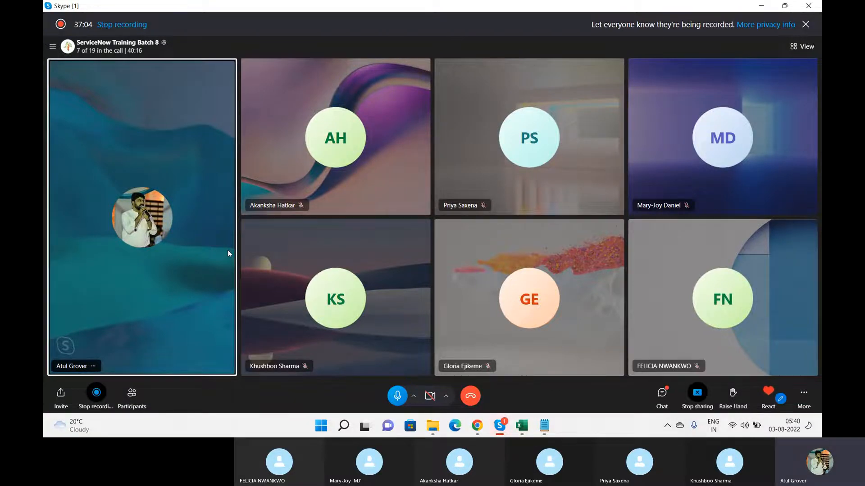
pyautogui.hotkey('alt', 'Tab')
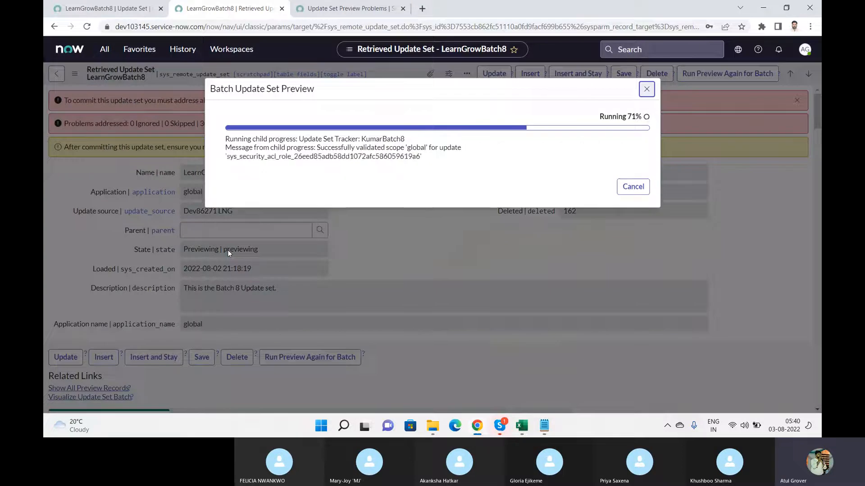
pyautogui.click(129, 8)
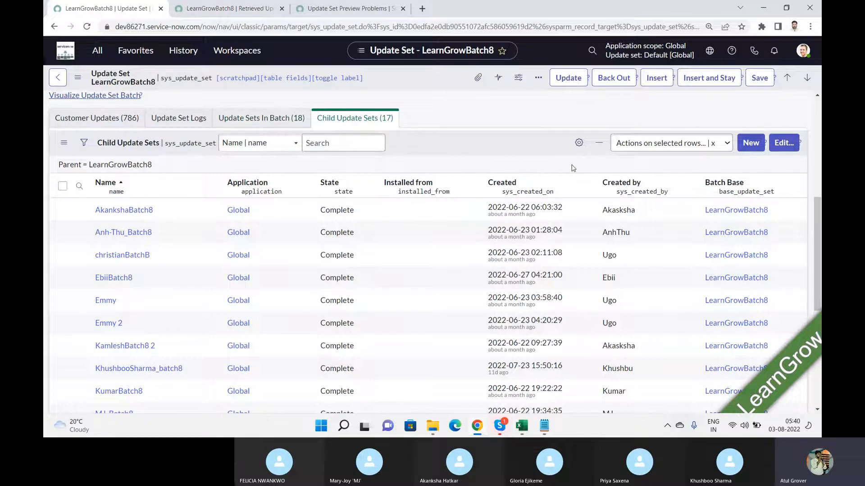
pyautogui.click(220, 8)
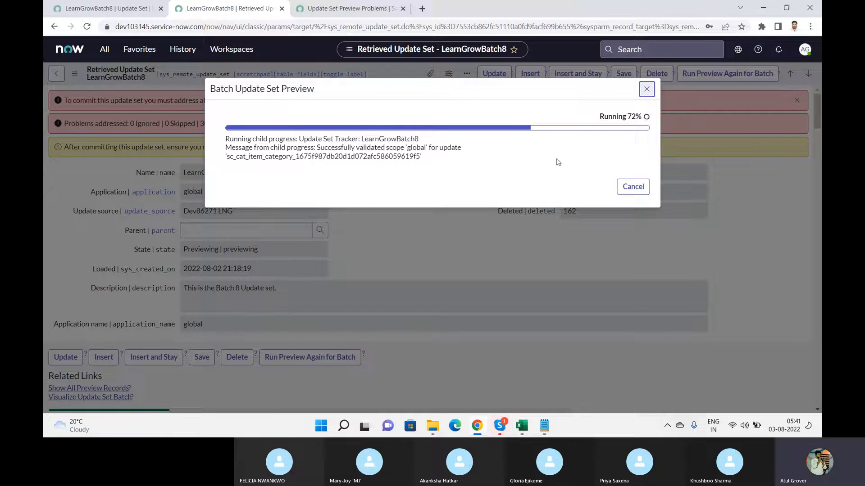
# Review the Child Update Sets list, then wait for the batch preview to succeed at 100%
pyautogui.click(106, 9)
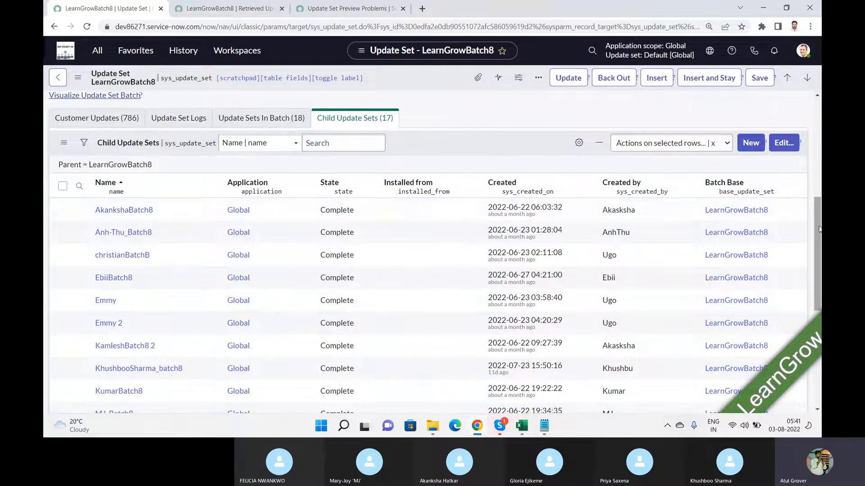
pyautogui.moveTo(819, 234); pyautogui.dragTo(818, 124)
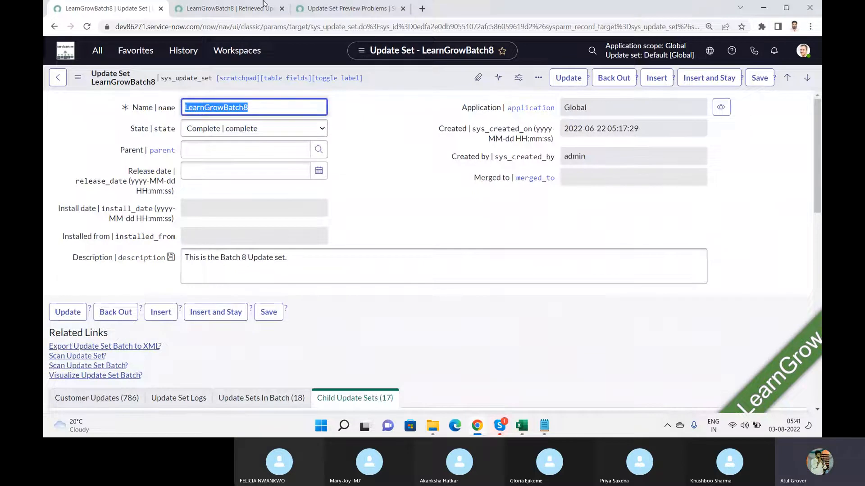
pyautogui.click(224, 10)
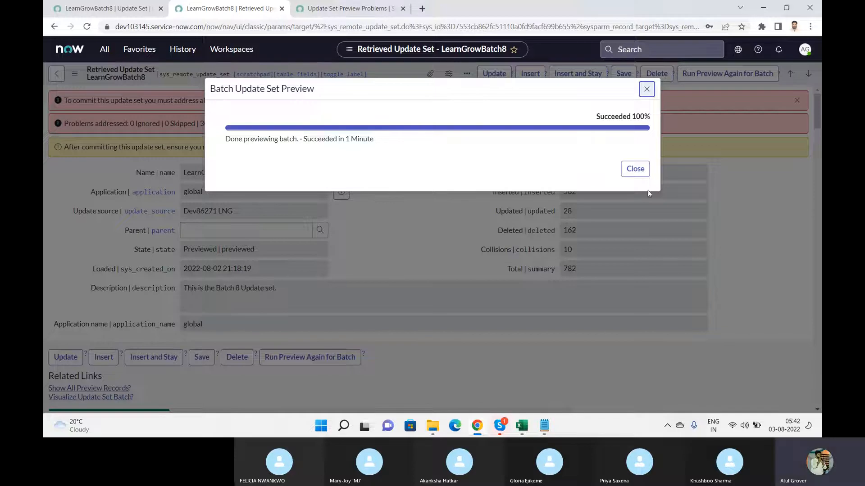
pyautogui.click(635, 169)
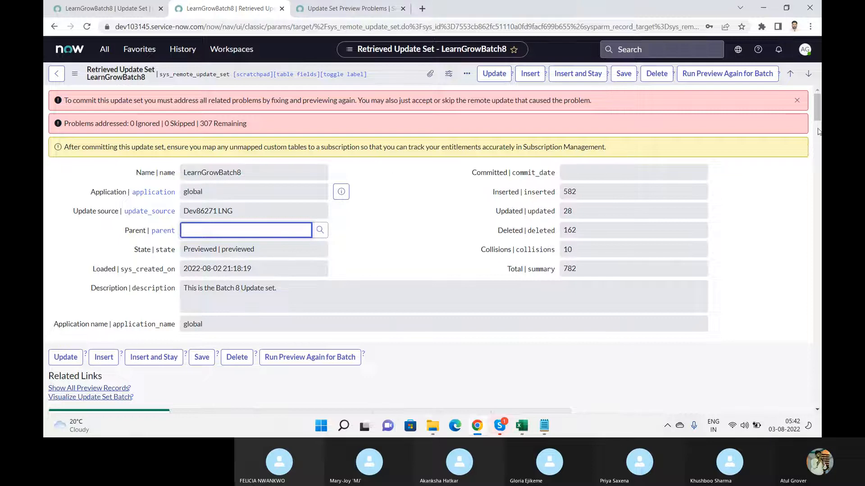
pyautogui.scroll(-8, 818, 132)
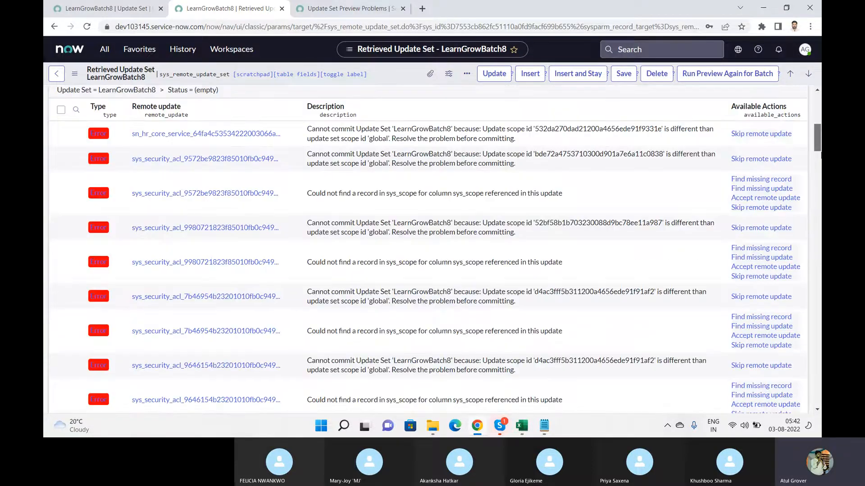
pyautogui.scroll(-6, 819, 155)
pyautogui.moveTo(819, 168); pyautogui.dragTo(819, 125)
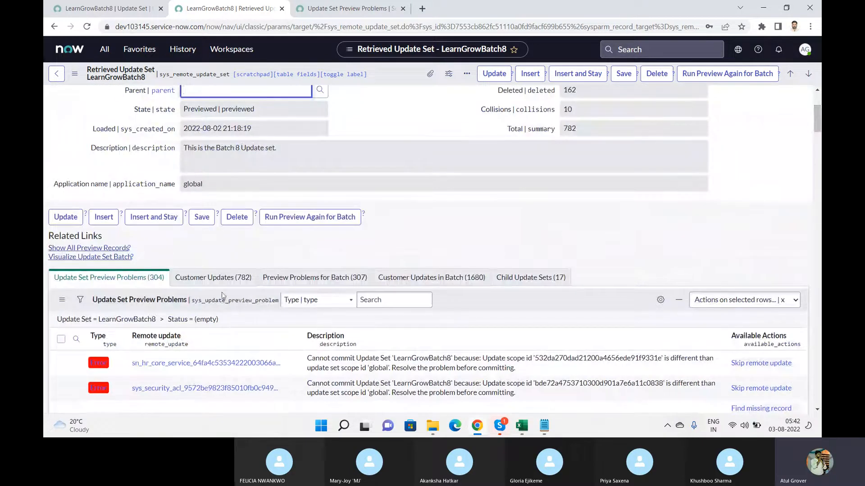
pyautogui.click(214, 277)
pyautogui.click(301, 283)
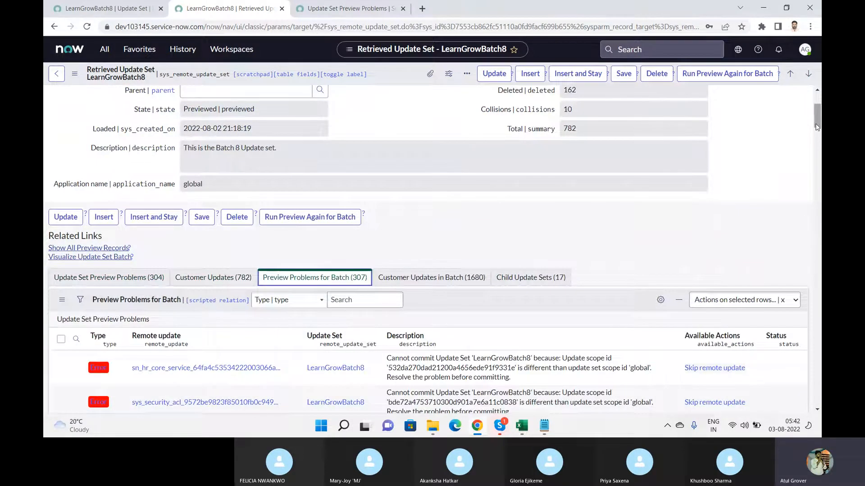
pyautogui.moveTo(820, 117); pyautogui.dragTo(820, 131)
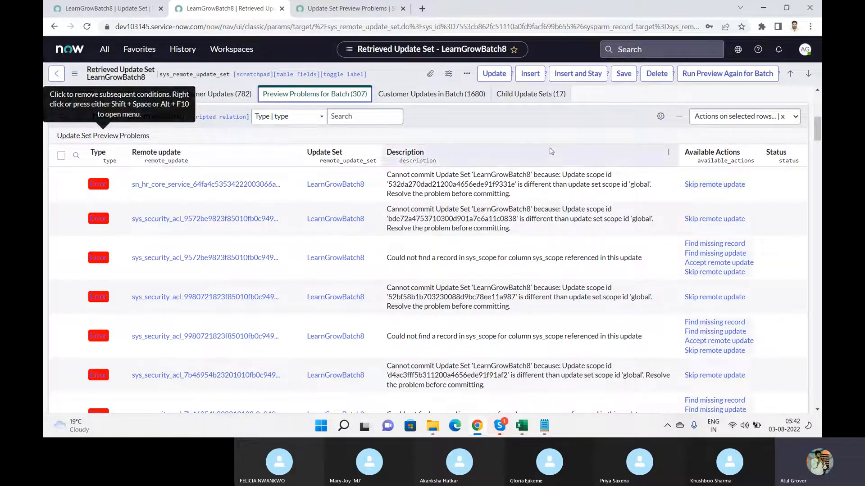
pyautogui.moveTo(816, 136); pyautogui.dragTo(816, 132)
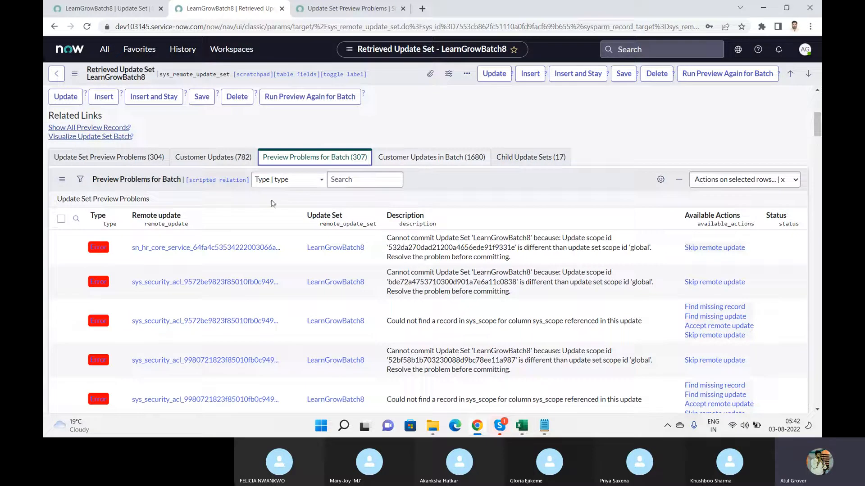
# Open the batch preview problems list in its own tab and close the duplicate tab
pyautogui.rightClick(131, 201)
pyautogui.click(170, 210)
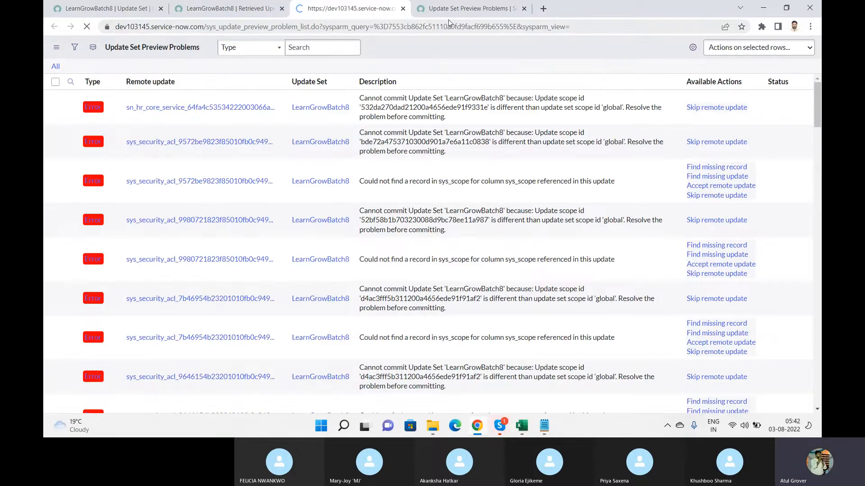
pyautogui.click(227, 8)
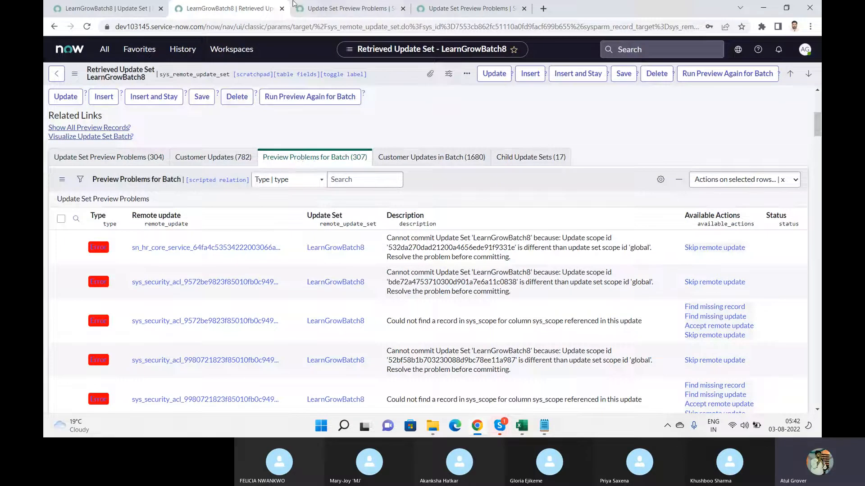
pyautogui.click(315, 8)
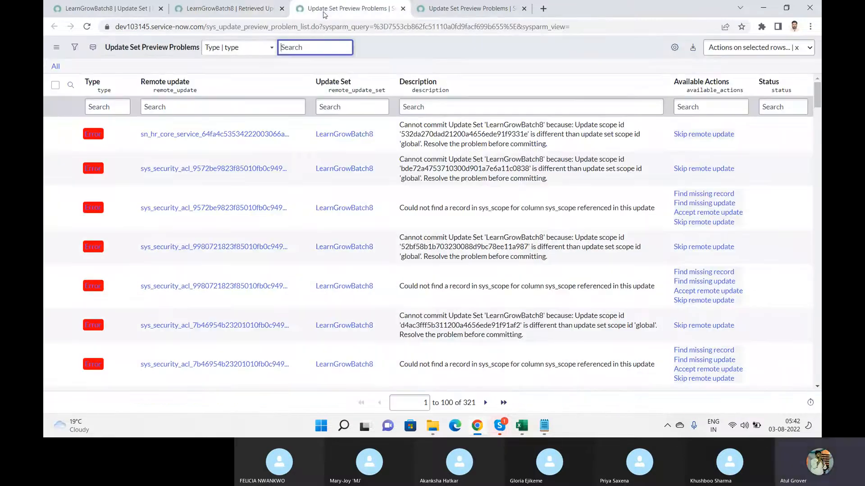
pyautogui.click(523, 8)
# Skip the remote updates for all problems on the first page, rows 1–100
pyautogui.click(55, 85)
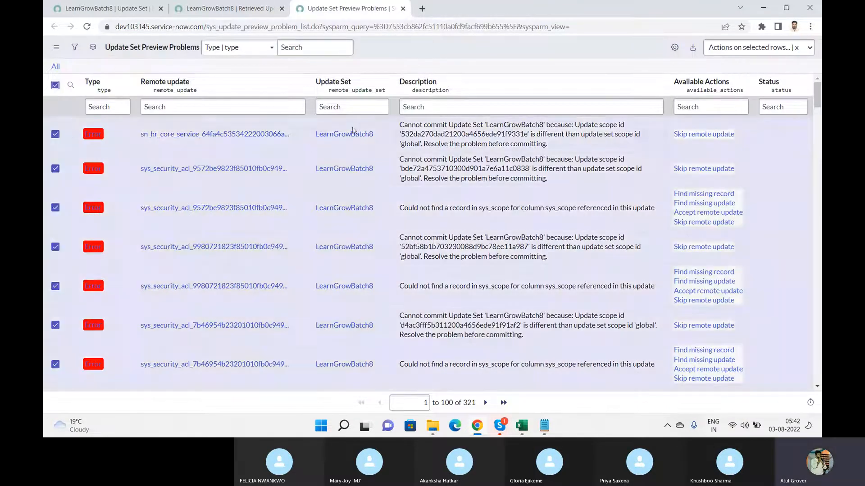
pyautogui.click(756, 47)
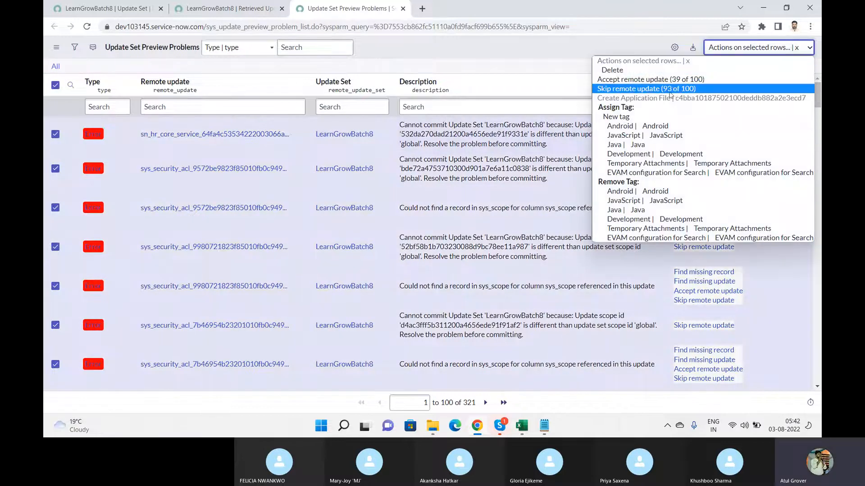
pyautogui.click(668, 89)
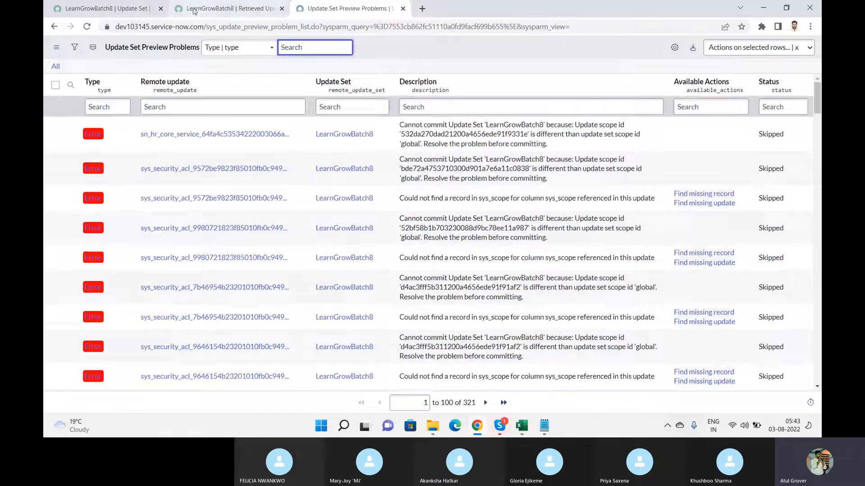
pyautogui.click(217, 9)
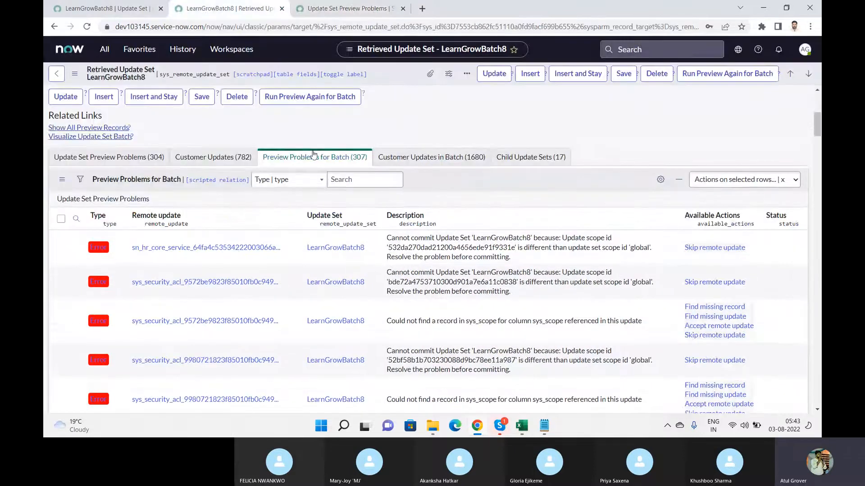
pyautogui.click(341, 9)
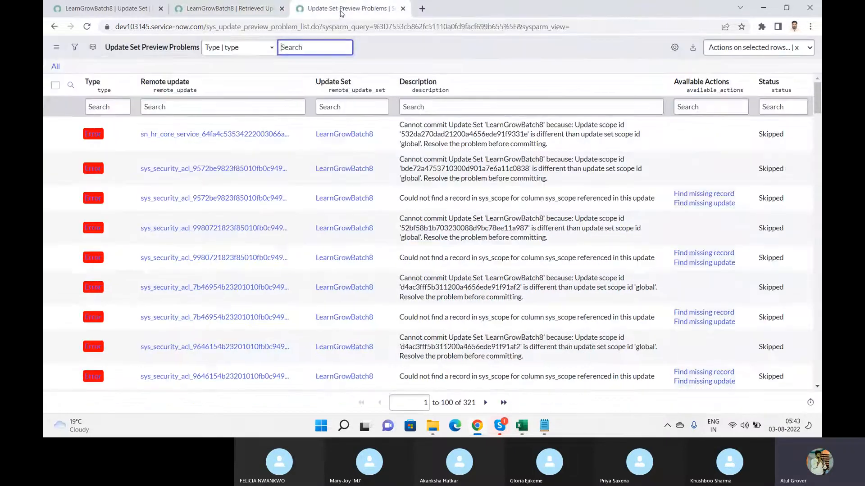
pyautogui.click(55, 85)
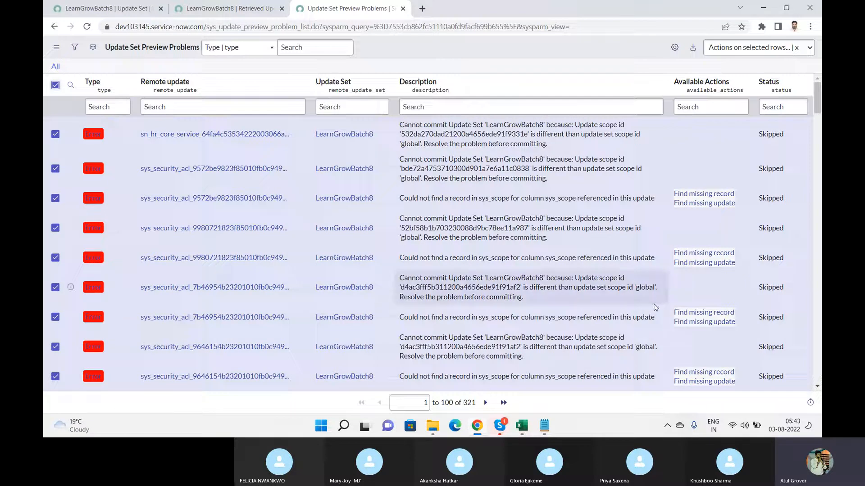
pyautogui.click(795, 50)
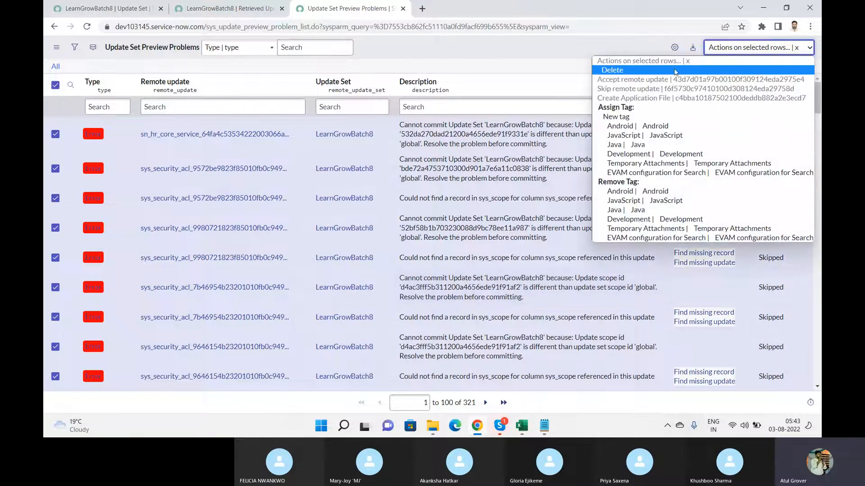
pyautogui.click(532, 79)
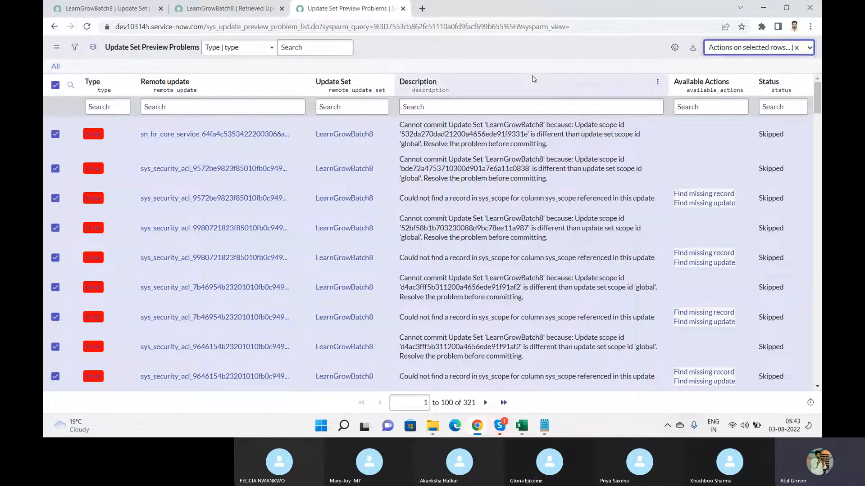
# Skip the remote updates for problem rows 101–200 and 201–300
pyautogui.click(484, 407)
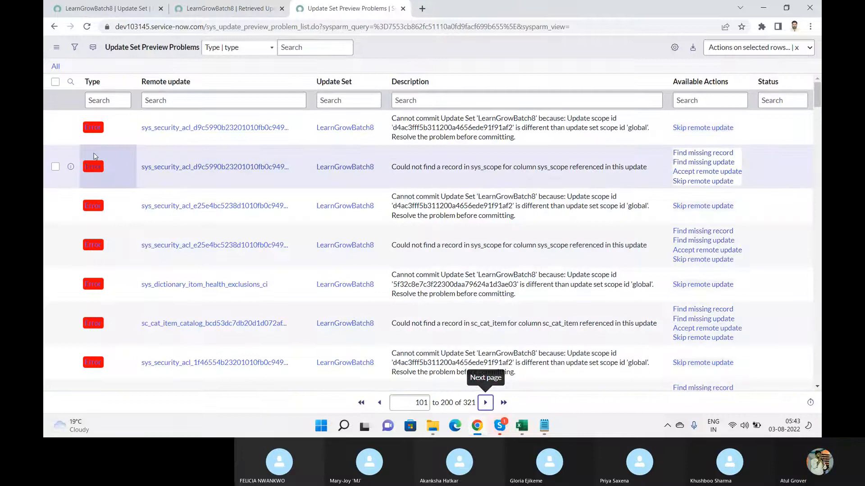
pyautogui.click(55, 81)
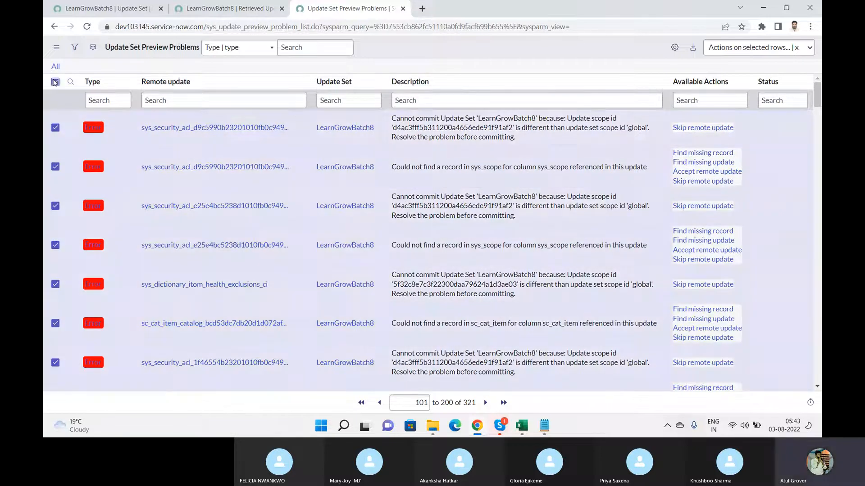
pyautogui.click(750, 49)
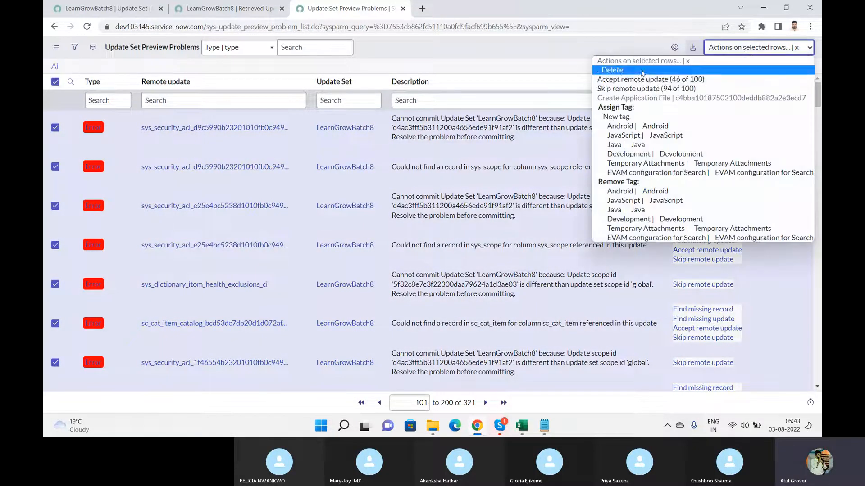
pyautogui.click(633, 89)
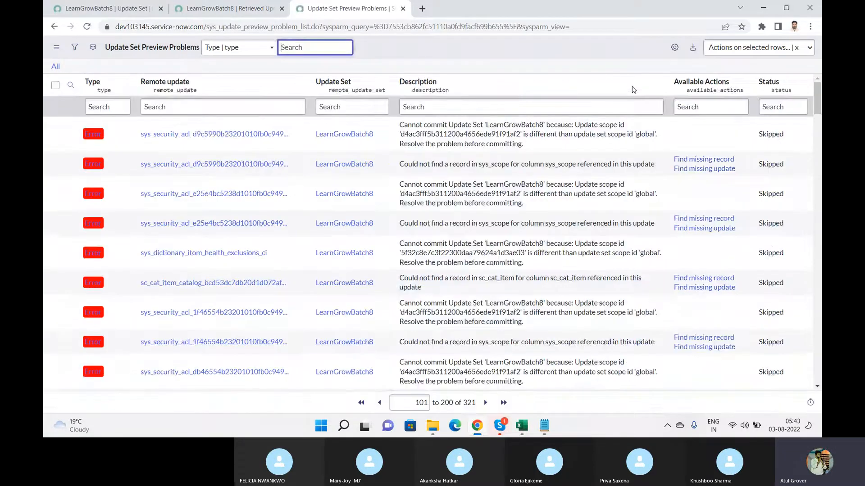
pyautogui.click(487, 408)
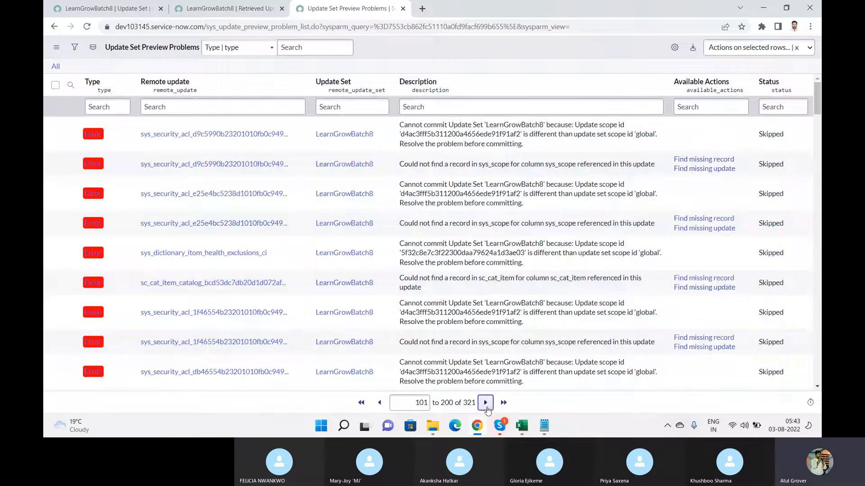
pyautogui.click(55, 82)
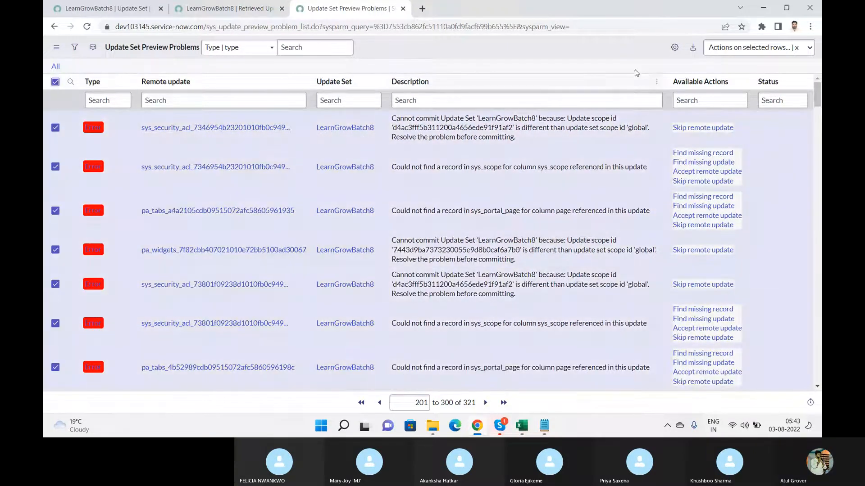
pyautogui.click(760, 48)
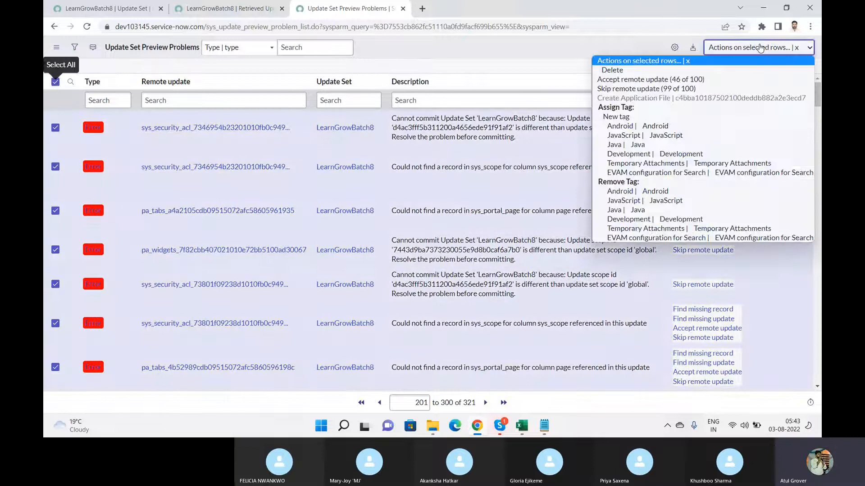
pyautogui.click(662, 86)
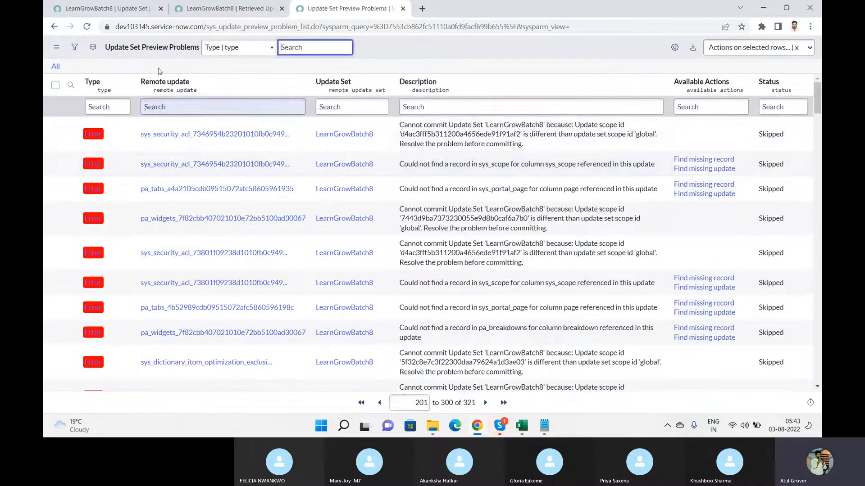
# Skip the final problems, rows 301–321, and return to the LearnGrowBatch8 record
pyautogui.click(484, 403)
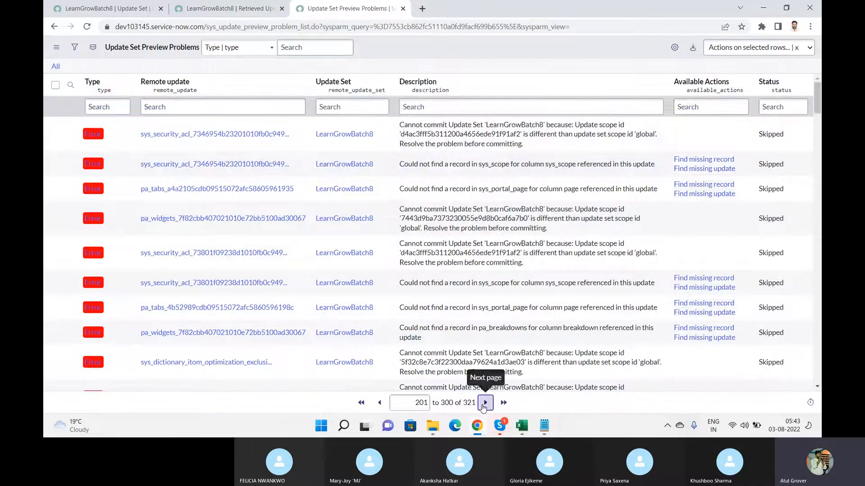
pyautogui.click(55, 82)
pyautogui.click(55, 82)
pyautogui.click(55, 82)
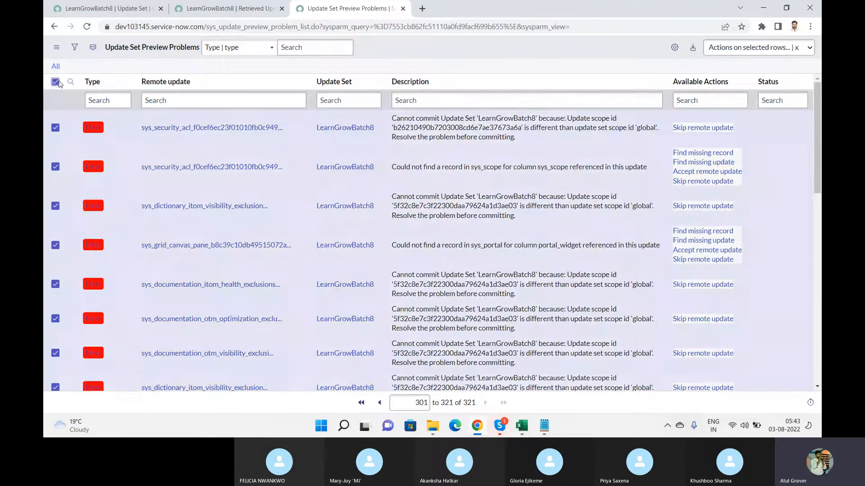
pyautogui.click(737, 50)
pyautogui.click(621, 89)
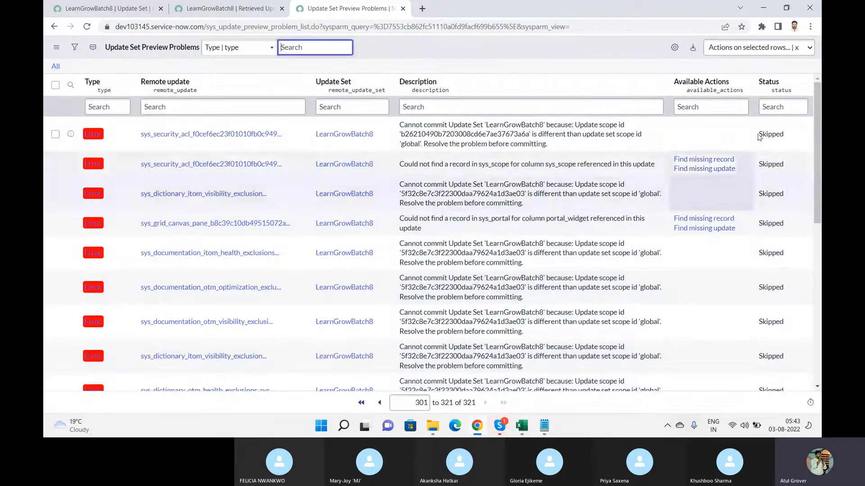
pyautogui.click(212, 6)
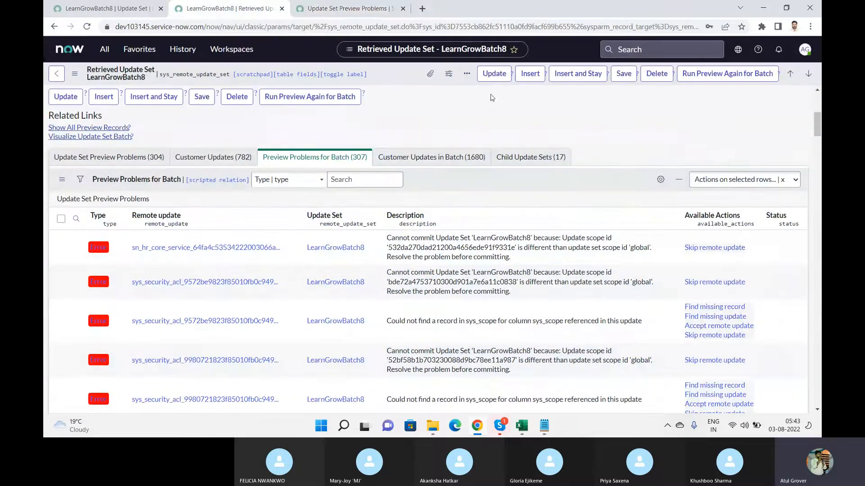
# Run the LearnGrowBatch8 batch preview again, letting it finish at Succeeded 100% in 1 minute
pyautogui.click(730, 74)
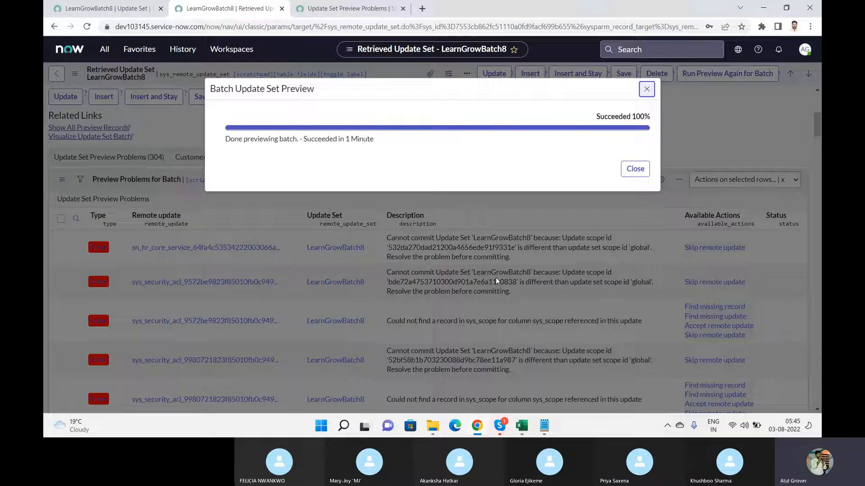
# Close the finished preview dialog and review the record's 307 remaining preview problems
pyautogui.click(635, 169)
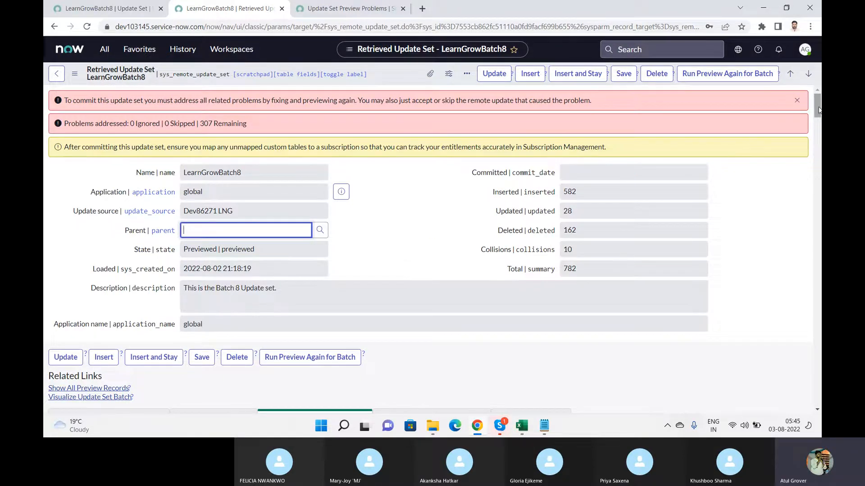
pyautogui.moveTo(818, 110); pyautogui.dragTo(818, 131)
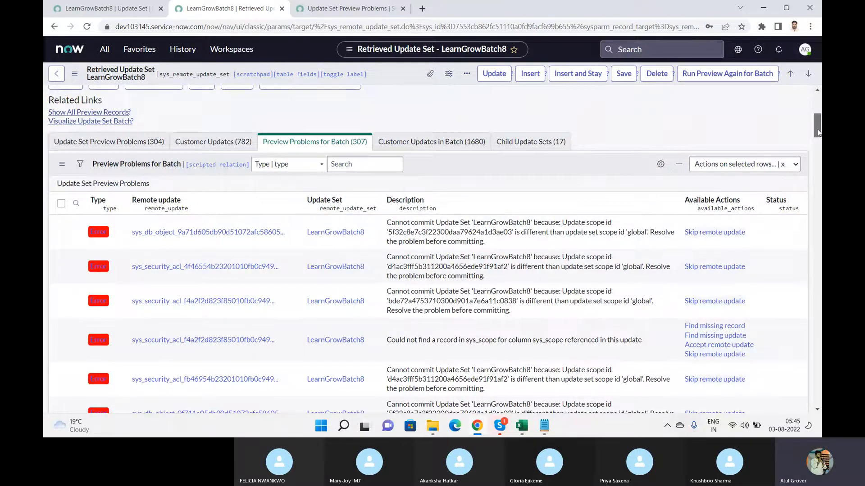
pyautogui.moveTo(817, 128); pyautogui.dragTo(817, 109)
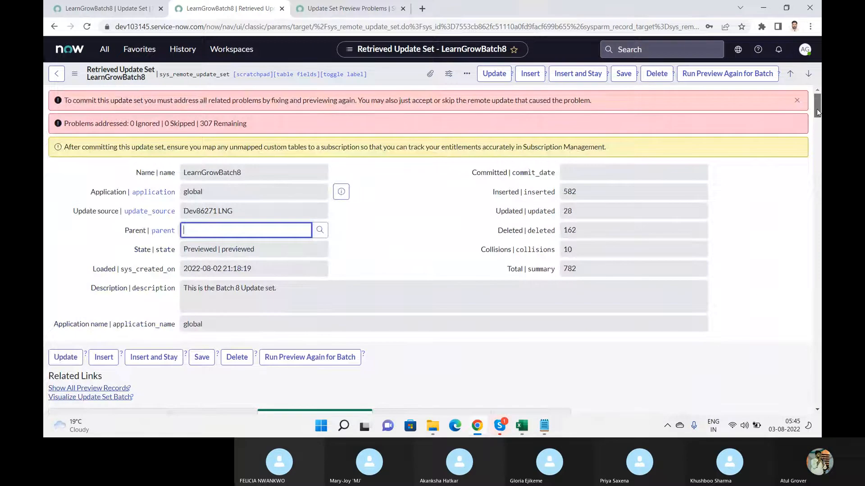
# Open the Local Update Sets list by filtering the navigator for 'local u'
pyautogui.click(107, 54)
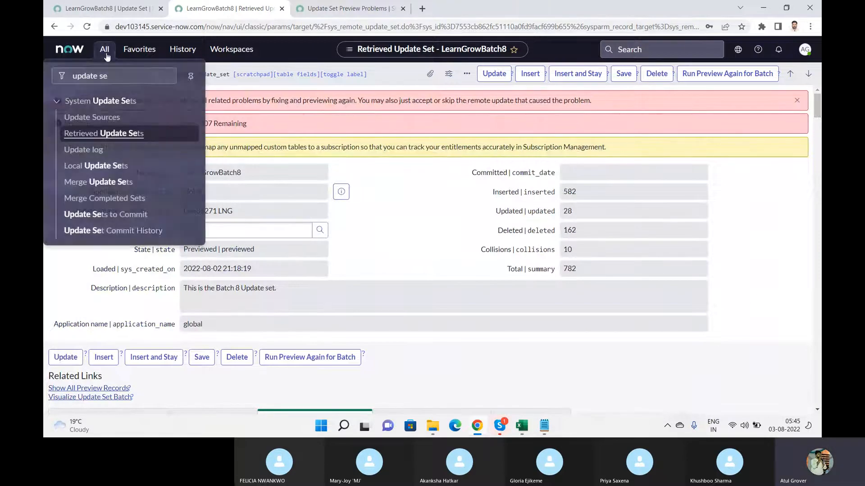
pyautogui.moveTo(131, 76); pyautogui.dragTo(45, 86)
pyautogui.write('local')
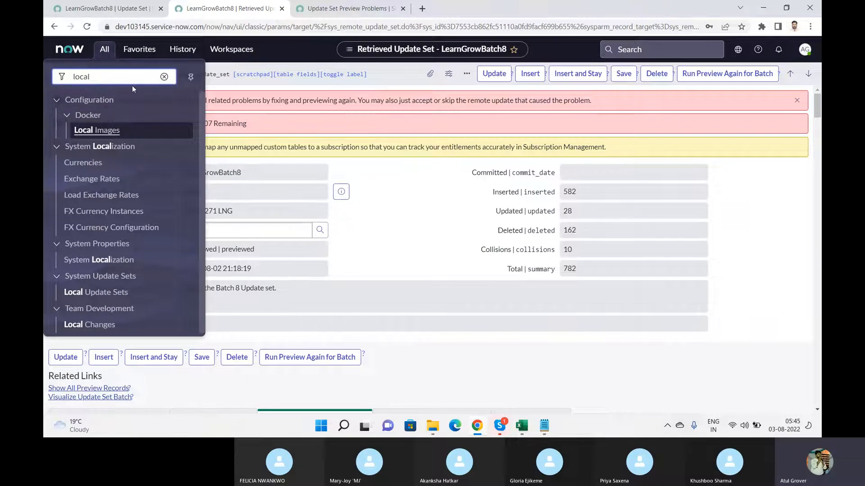
pyautogui.write(' u')
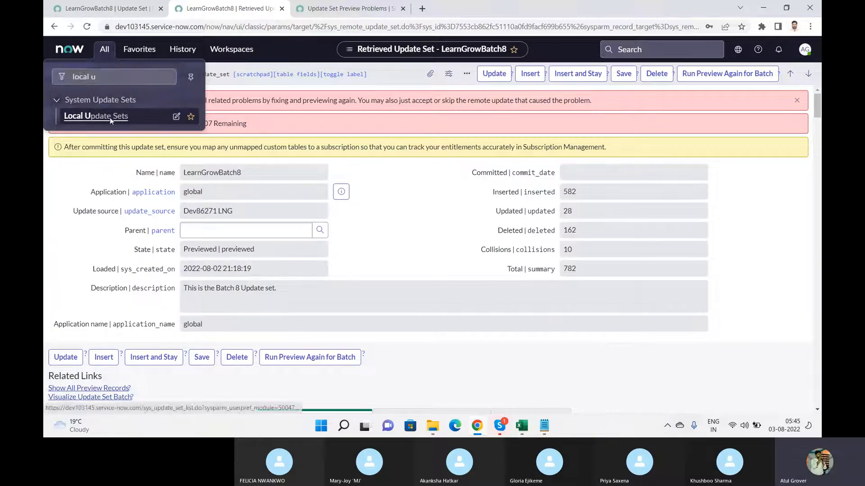
pyautogui.click(110, 118)
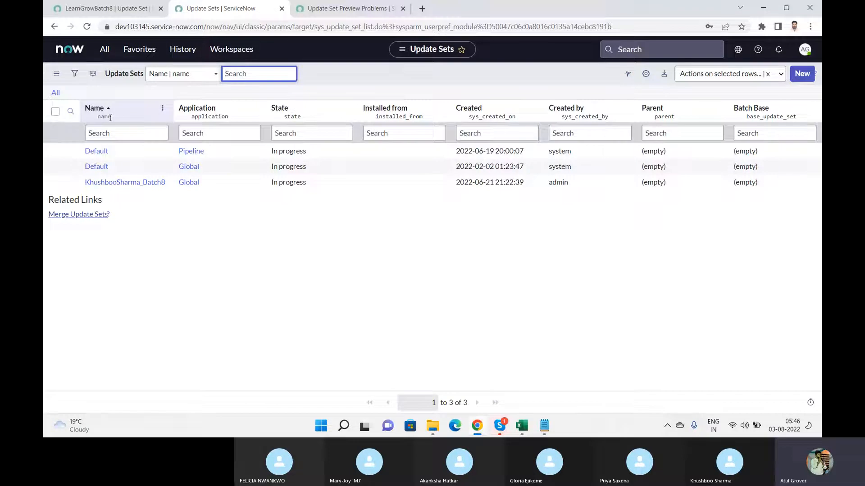
# Filter the navigator for 'ret' and open the 18 Retrieved Update Sets
pyautogui.click(105, 50)
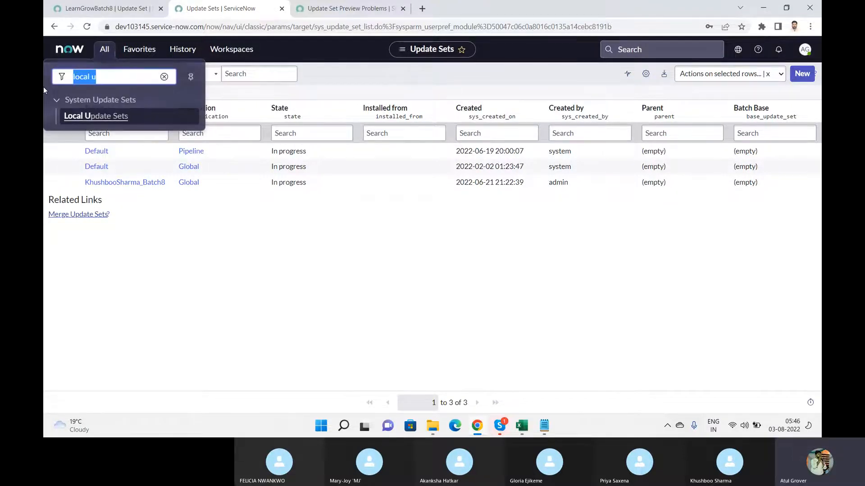
pyautogui.write('ret')
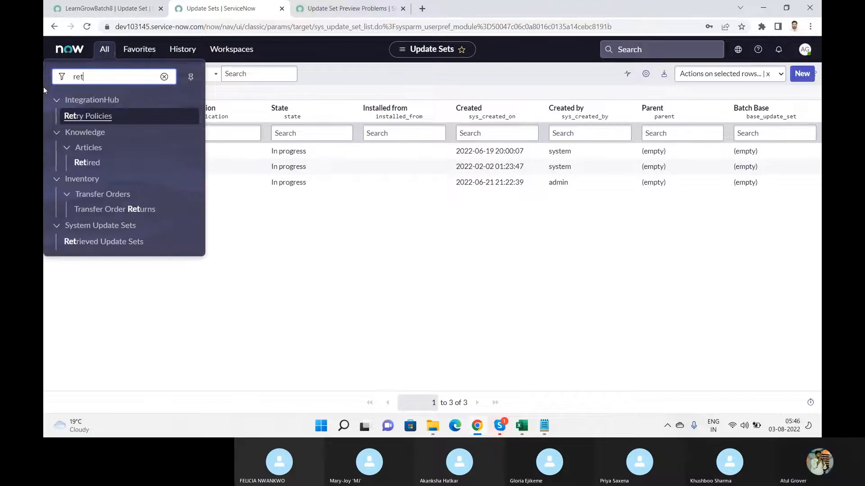
pyautogui.click(110, 242)
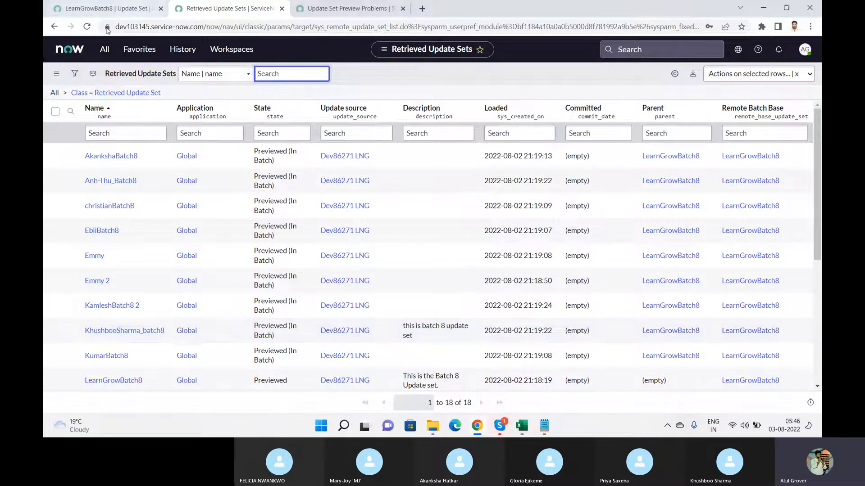
# Review the source LearnGrowBatch8 and preview problems tabs, then open LearnGrowBatch8 from the retrieved list
pyautogui.click(116, 11)
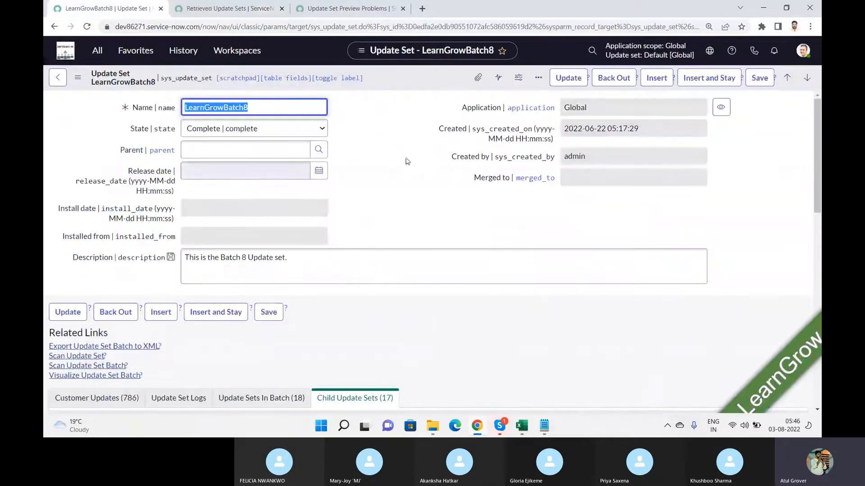
pyautogui.moveTo(819, 141); pyautogui.dragTo(801, 255)
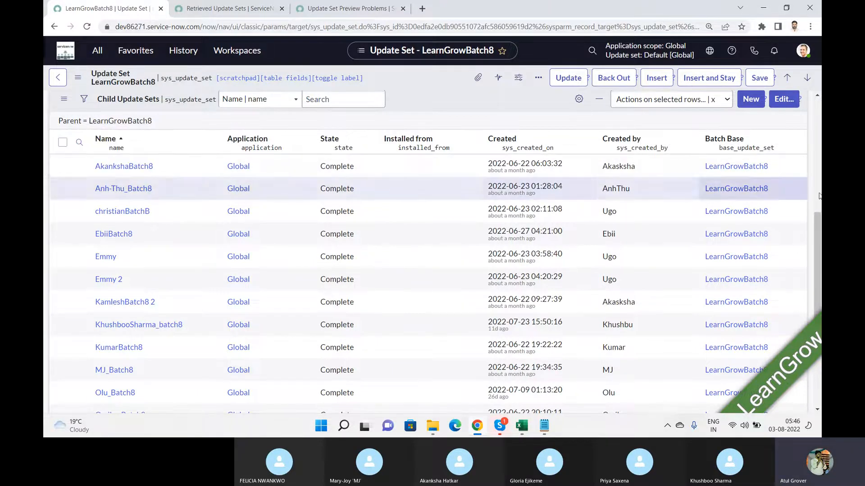
pyautogui.click(321, 12)
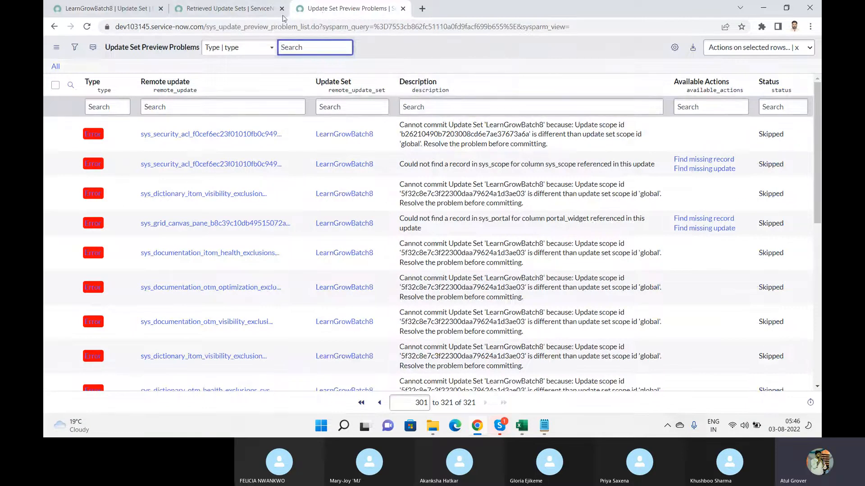
pyautogui.click(252, 10)
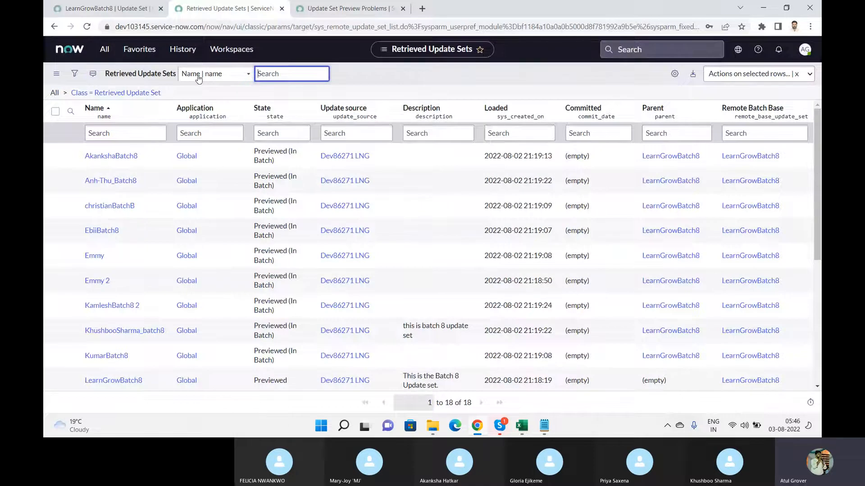
pyautogui.click(110, 381)
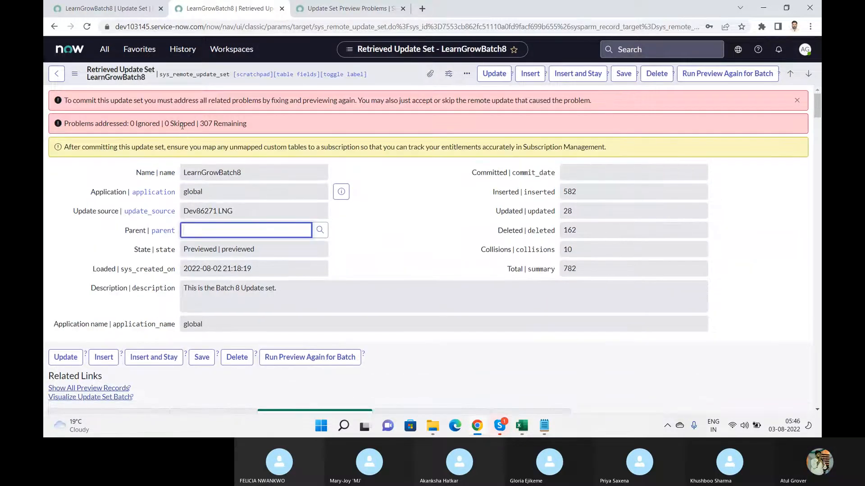
pyautogui.moveTo(183, 126); pyautogui.dragTo(259, 125)
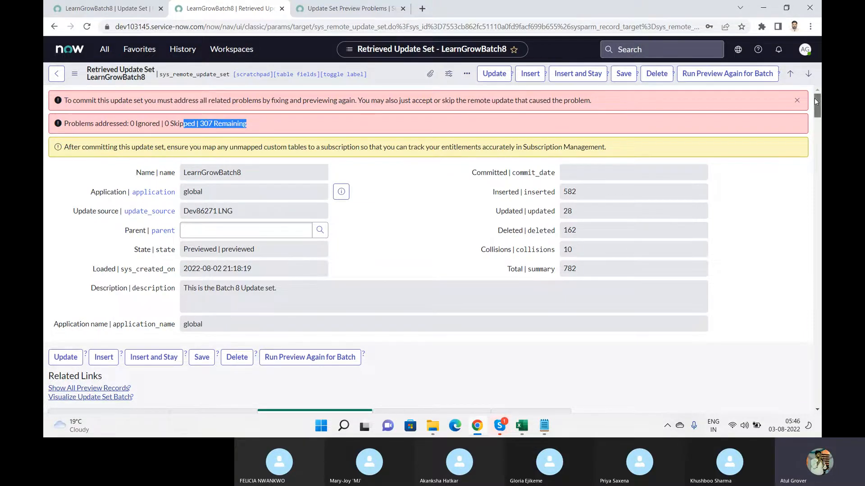
pyautogui.moveTo(814, 100); pyautogui.dragTo(817, 118)
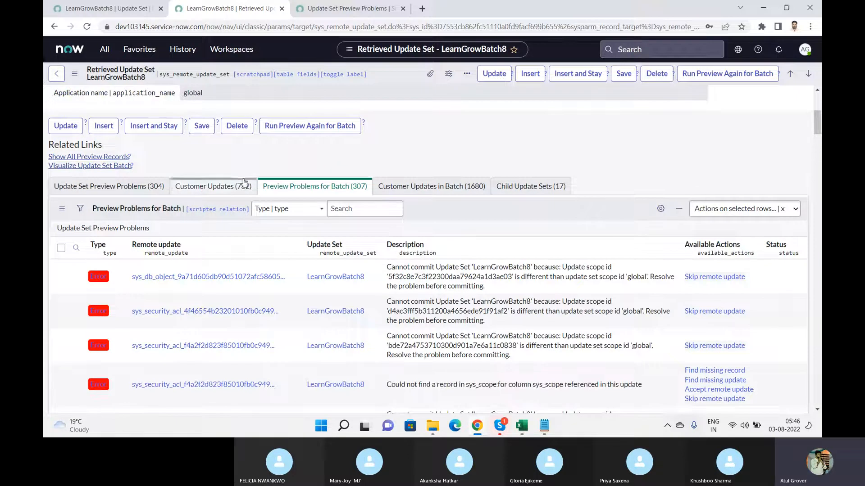
pyautogui.click(329, 186)
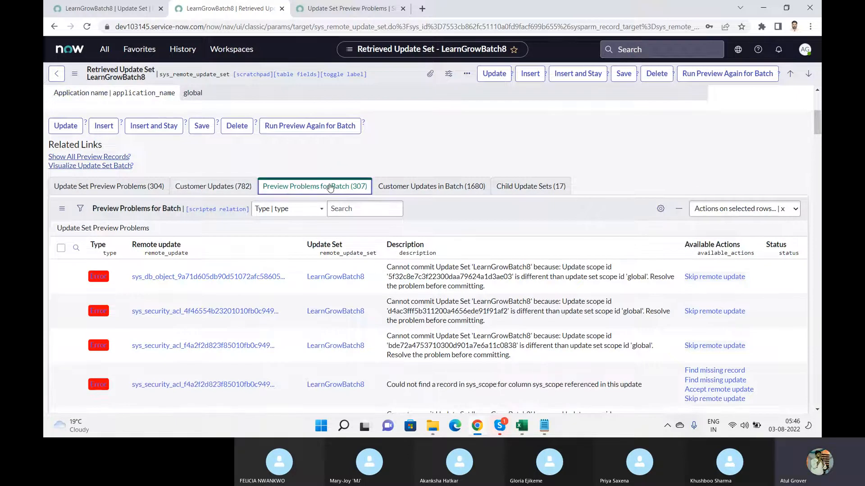
pyautogui.click(783, 278)
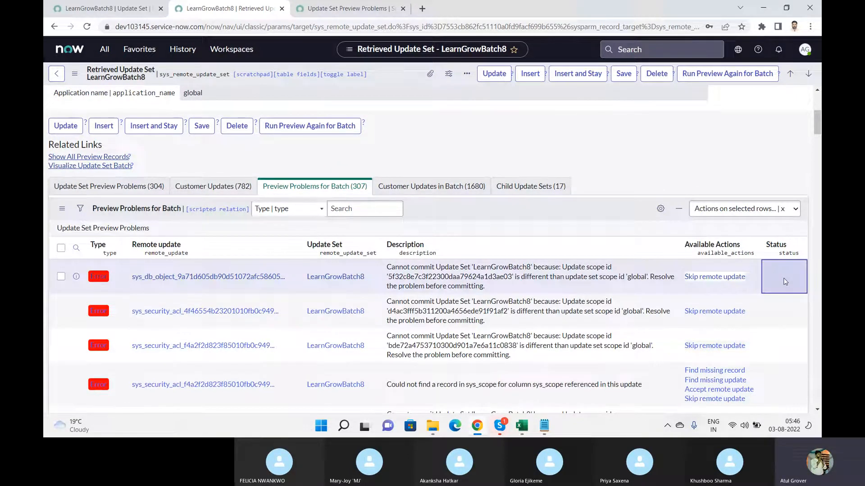
pyautogui.rightClick(449, 209)
pyautogui.click(469, 227)
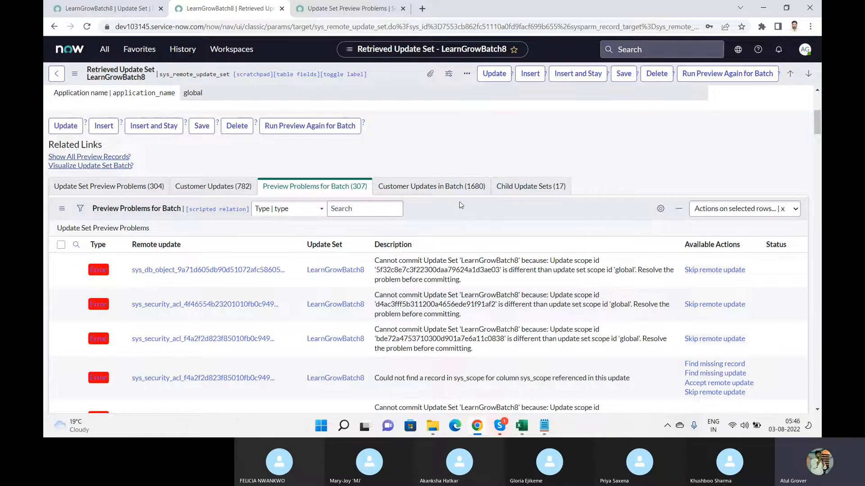
pyautogui.click(430, 186)
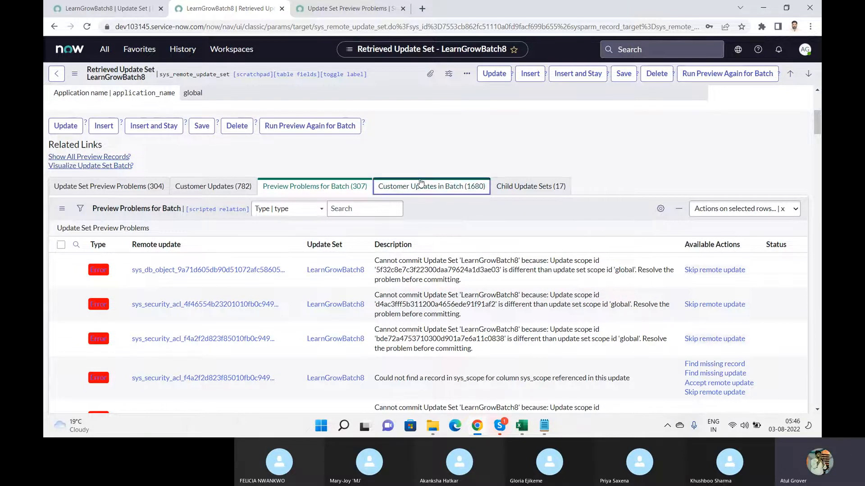
pyautogui.click(530, 189)
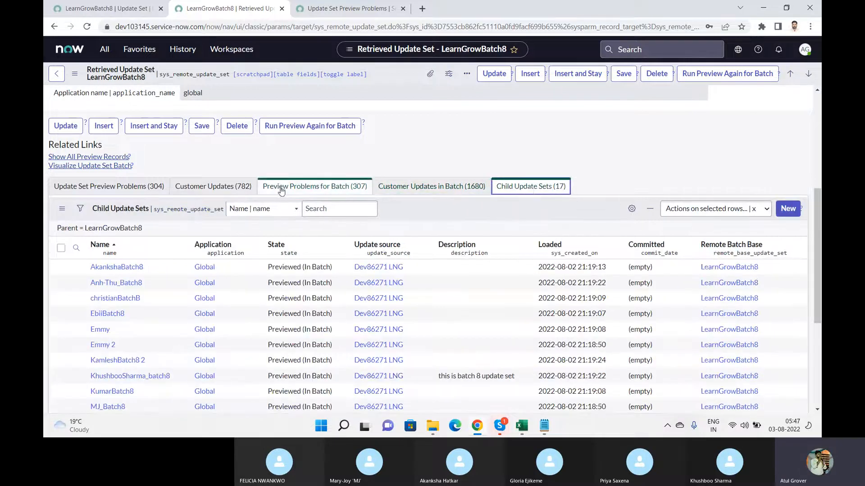
pyautogui.click(219, 186)
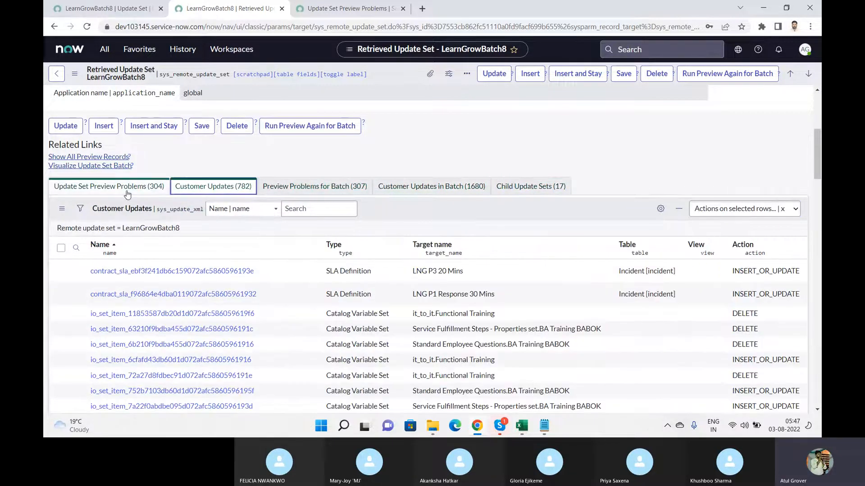
pyautogui.click(94, 189)
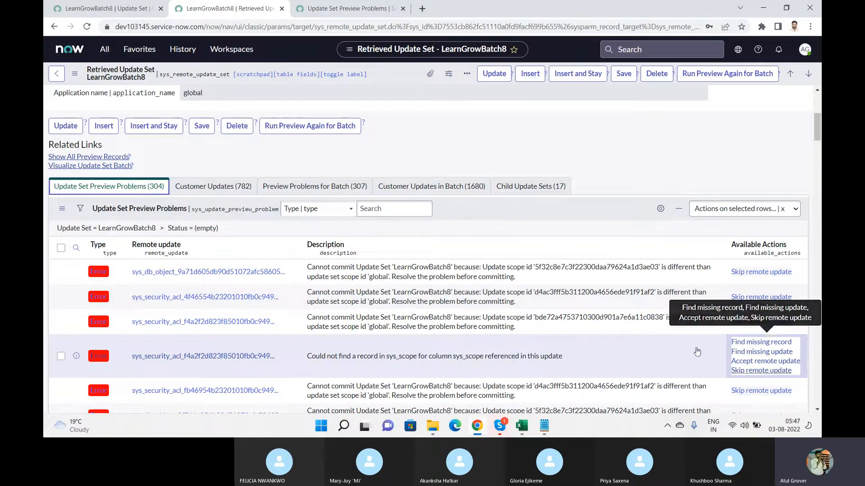
pyautogui.click(194, 357)
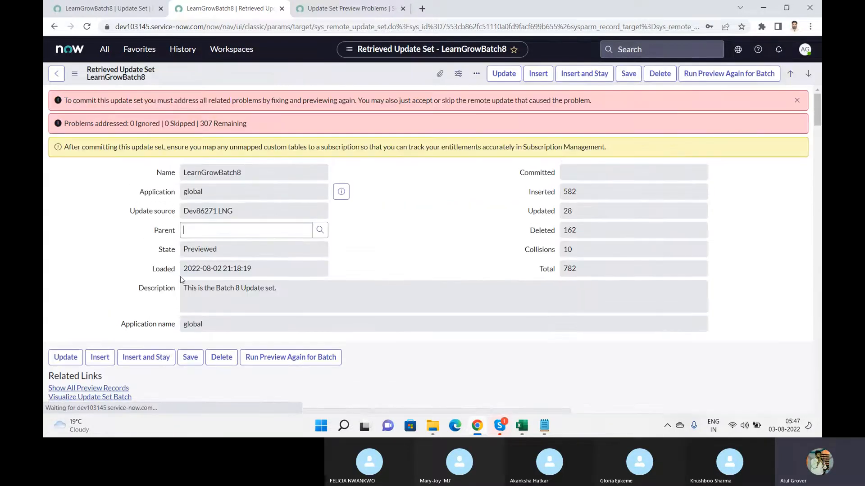
# Skip the remote update on the third, security ACL, preview problem, leaving 306 remaining
pyautogui.moveTo(819, 114); pyautogui.dragTo(817, 137)
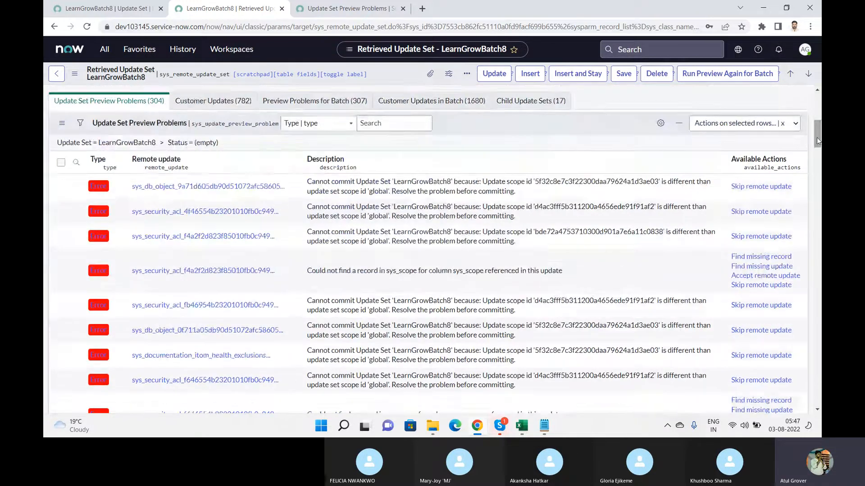
pyautogui.click(98, 237)
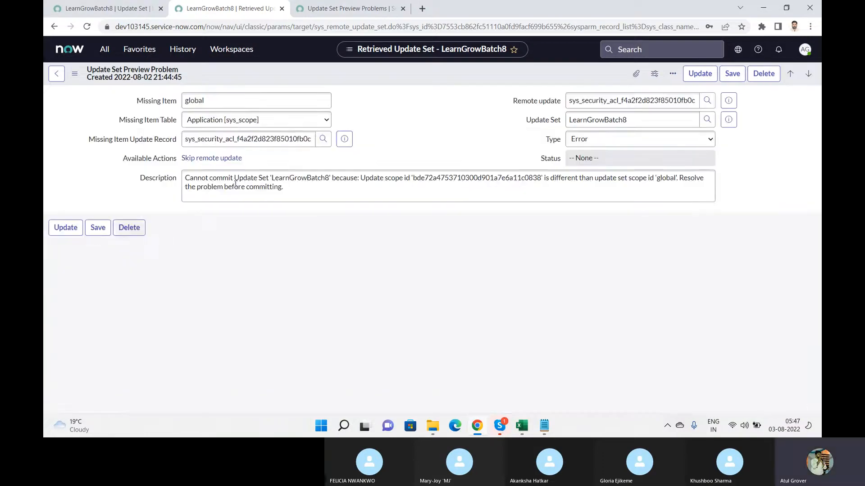
pyautogui.click(217, 158)
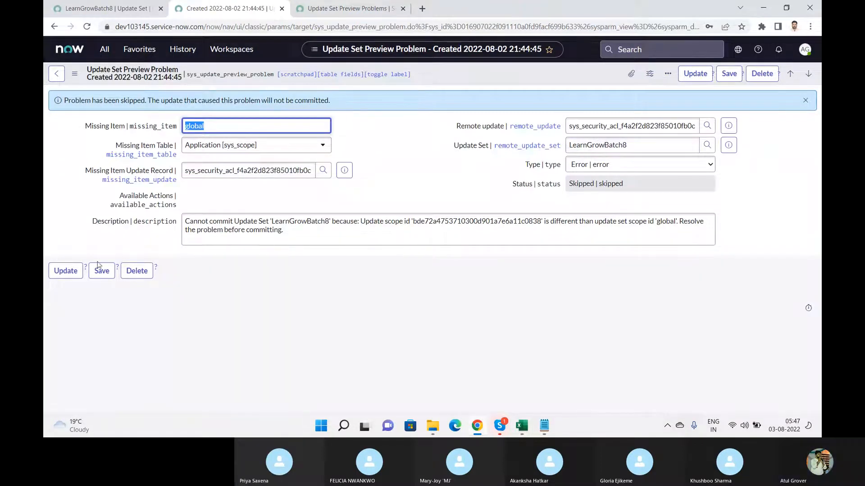
pyautogui.click(67, 270)
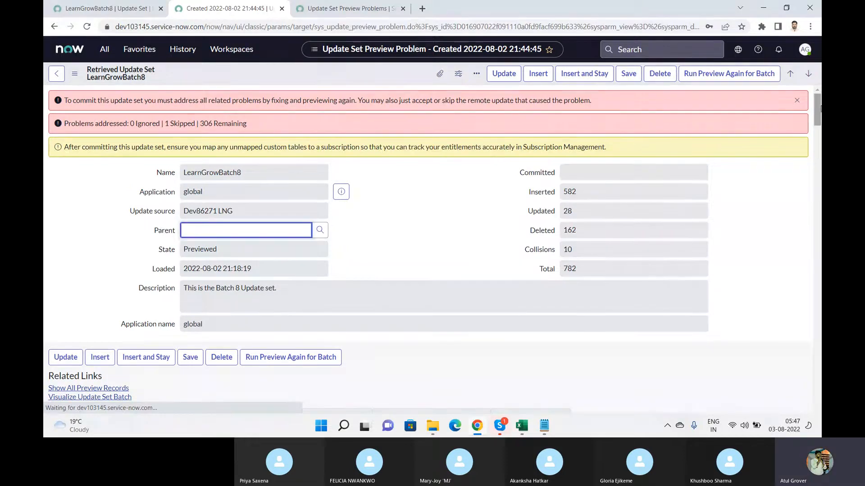
pyautogui.moveTo(817, 110); pyautogui.dragTo(817, 136)
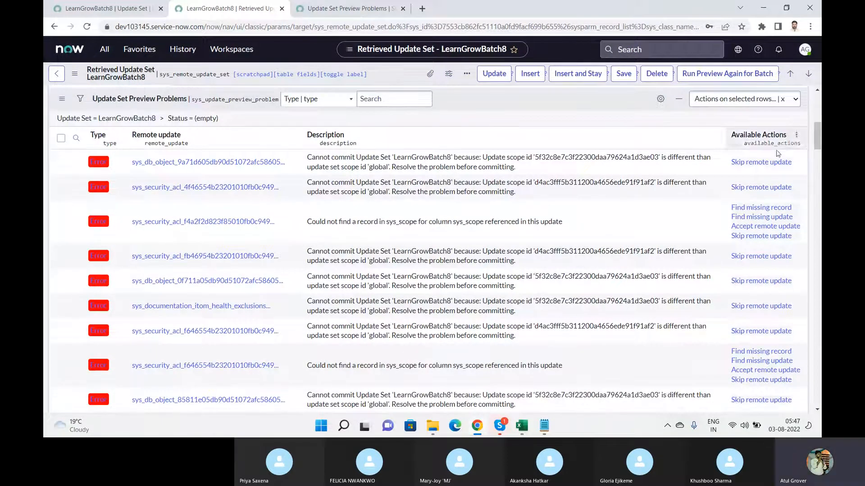
# Open the LearnGrowBatch8 preview problems list in a new tab from the update set filter
pyautogui.rightClick(760, 165)
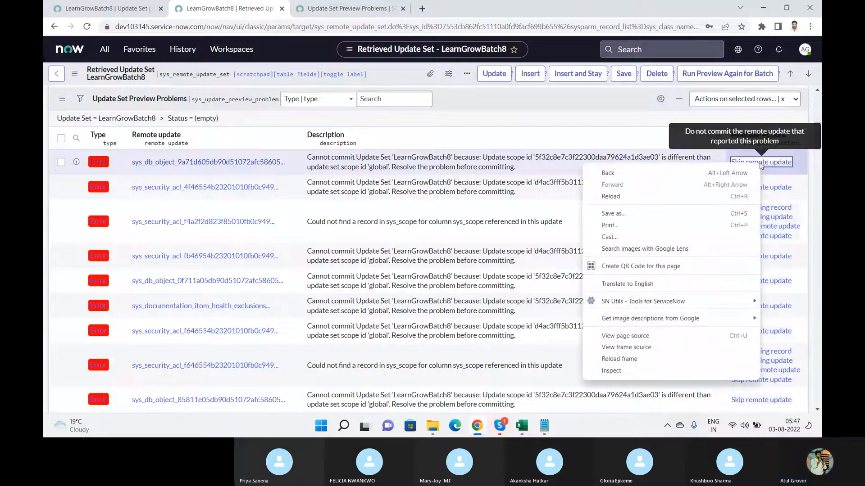
pyautogui.rightClick(140, 120)
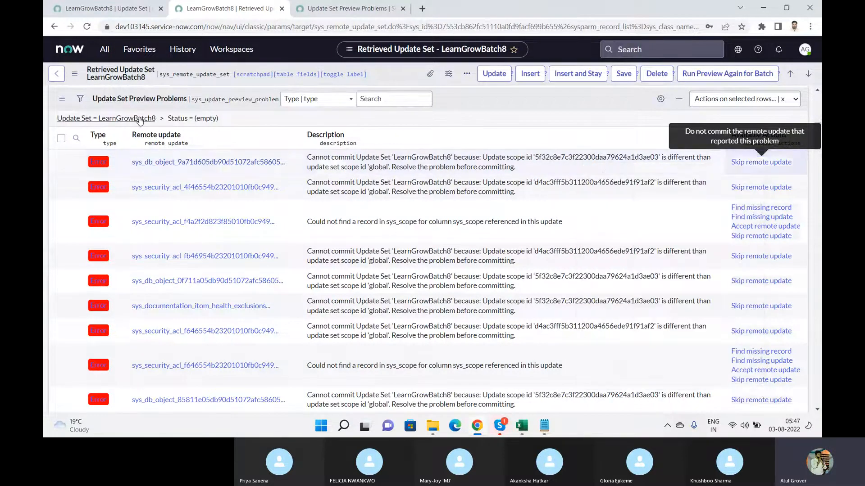
pyautogui.click(159, 125)
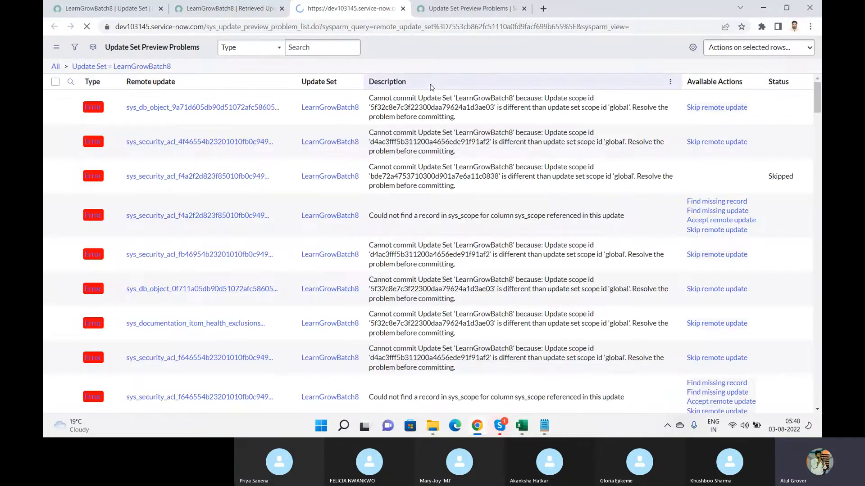
# Skip the remote update for the first sys_db_object scope-mismatch problem
pyautogui.rightClick(707, 134)
pyautogui.click(771, 150)
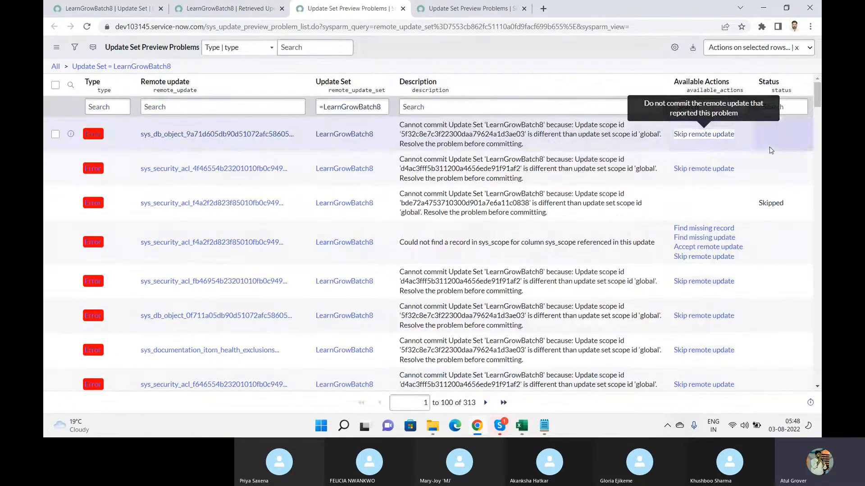
pyautogui.rightClick(701, 137)
pyautogui.click(726, 144)
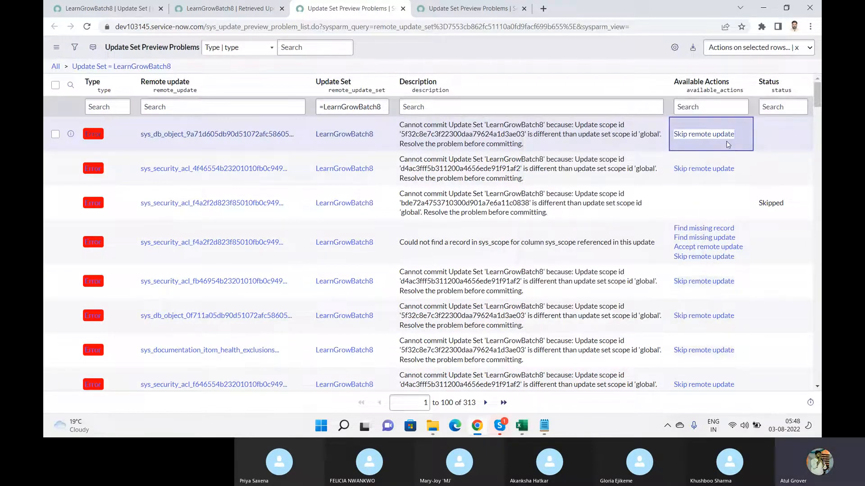
pyautogui.click(714, 135)
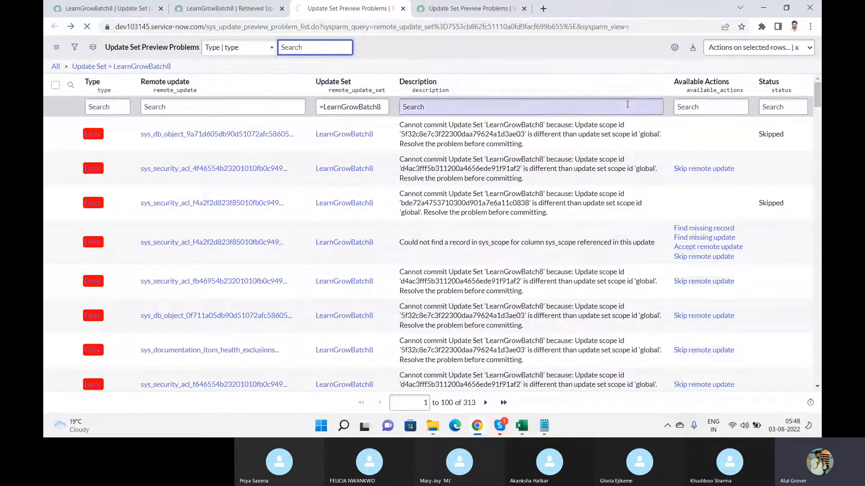
pyautogui.click(699, 82)
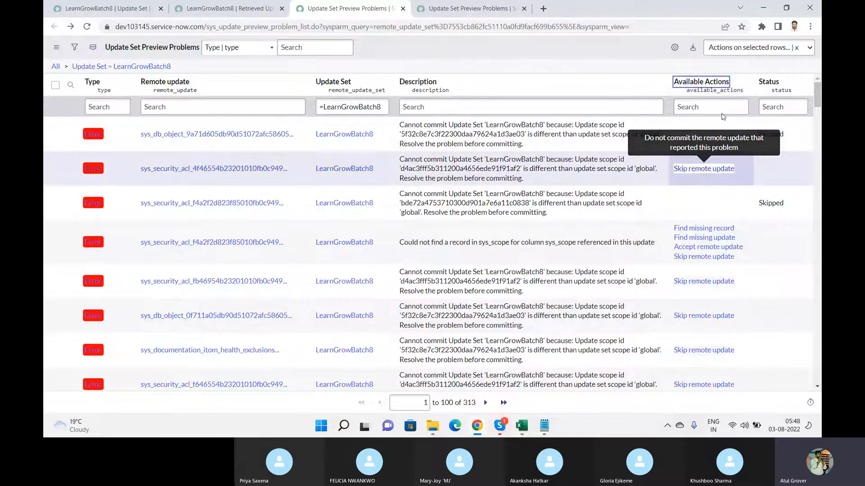
pyautogui.click(743, 171)
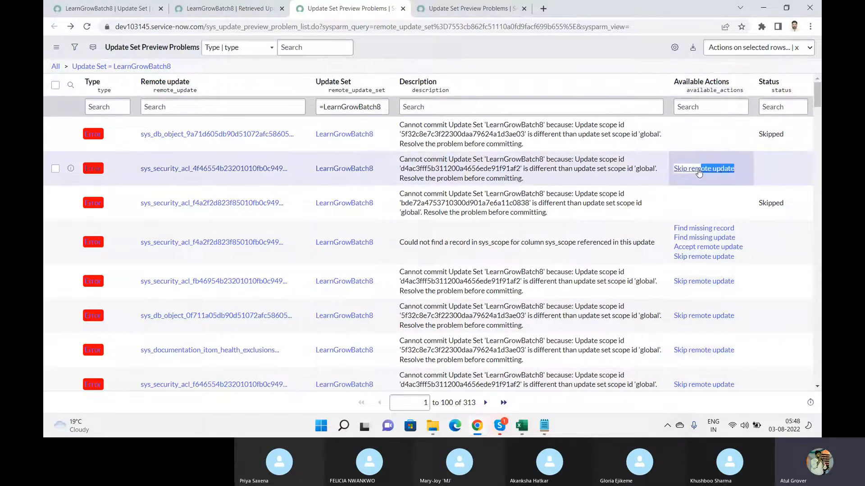
pyautogui.moveTo(699, 172); pyautogui.dragTo(679, 175)
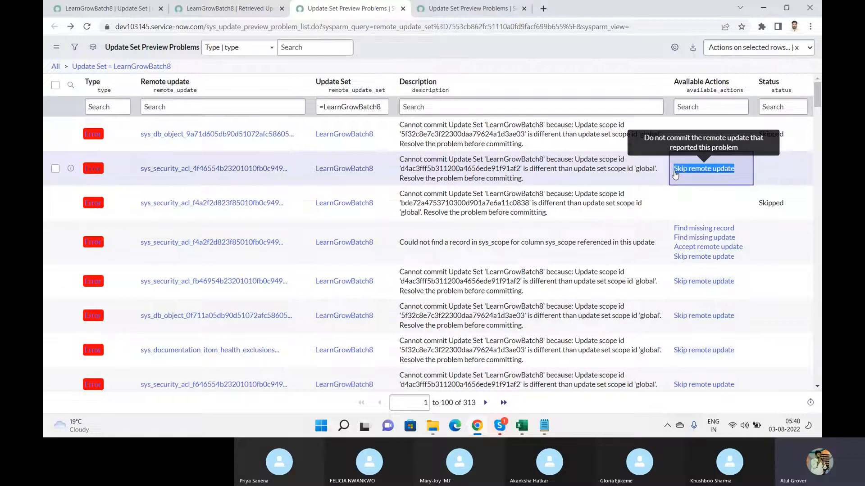
pyautogui.click(696, 108)
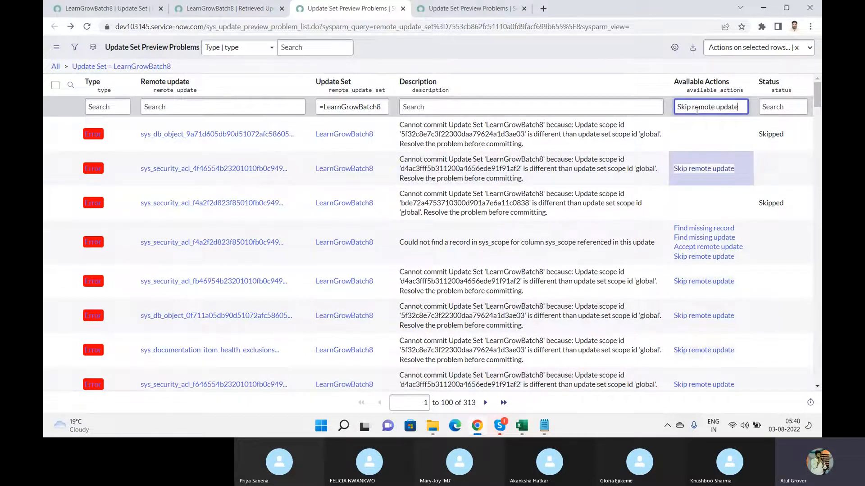
pyautogui.press('Return')
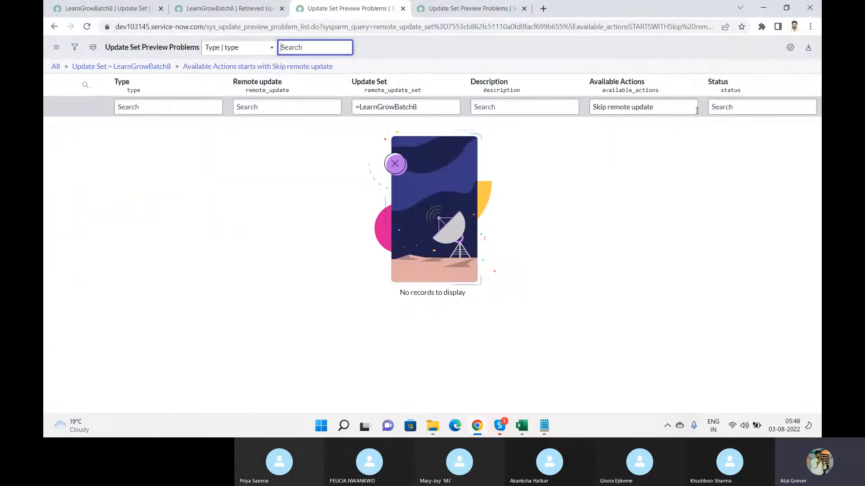
pyautogui.click(594, 107)
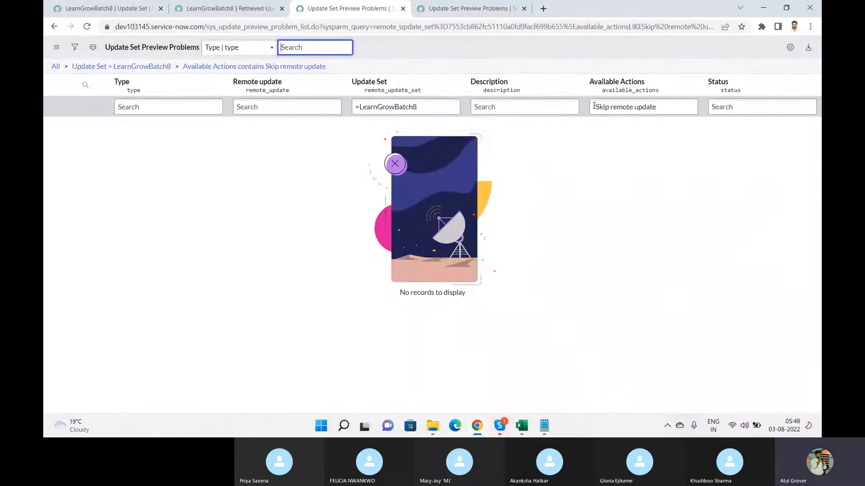
pyautogui.moveTo(611, 106); pyautogui.dragTo(764, 109)
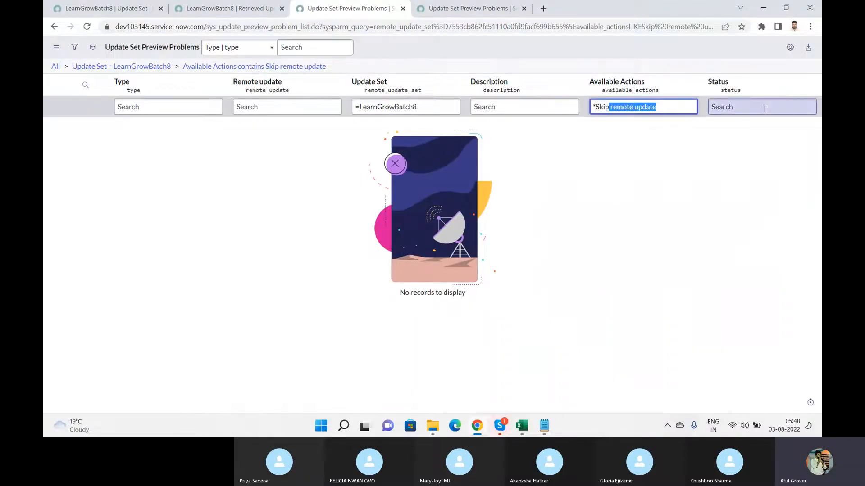
pyautogui.click(764, 108)
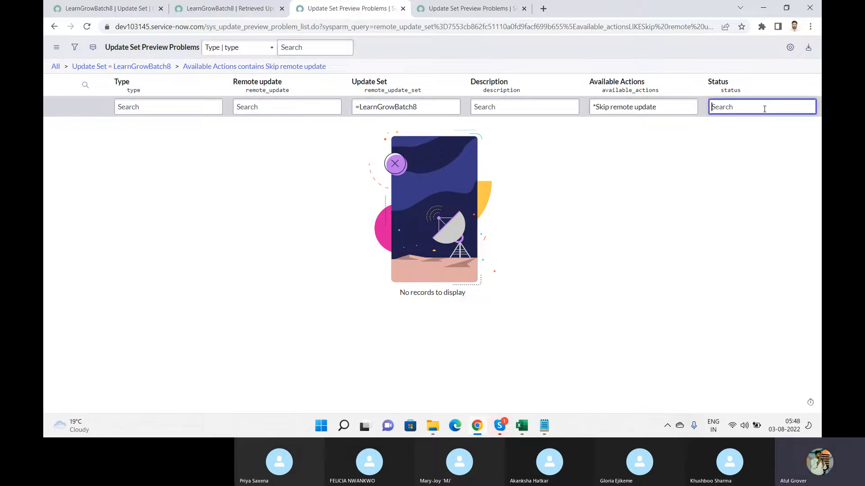
pyautogui.click(690, 108)
pyautogui.press('BackSpace')
pyautogui.press('BackSpace')
pyautogui.press('BackSpace')
pyautogui.press('BackSpace')
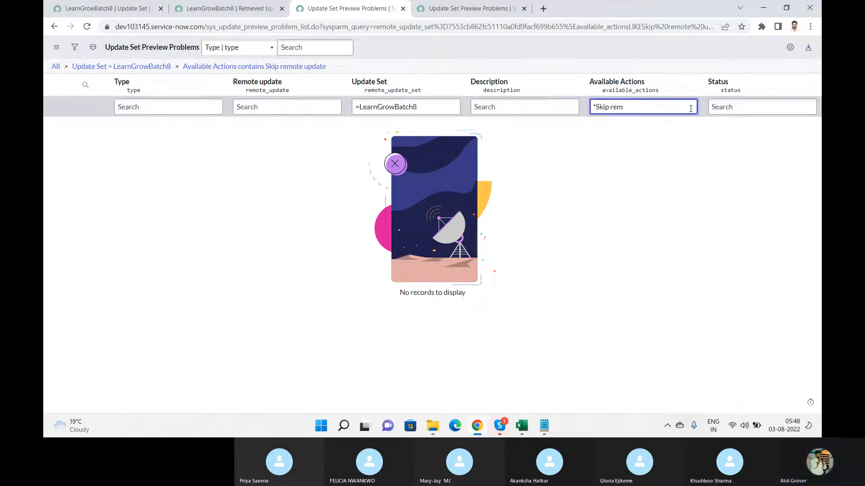
pyautogui.press('Return')
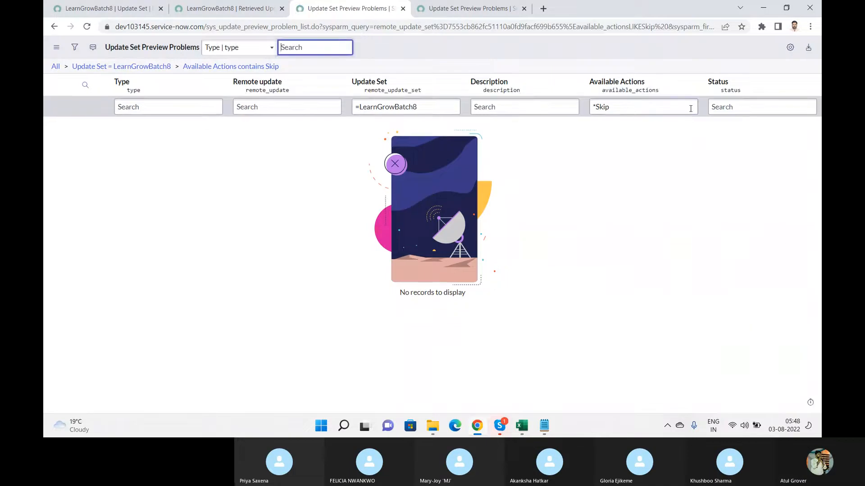
pyautogui.press('BackSpace')
pyautogui.press('BackSpace')
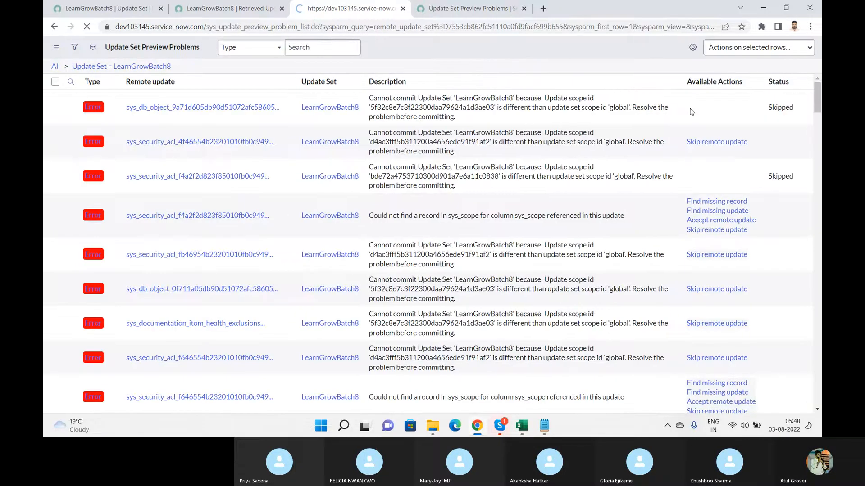
pyautogui.moveTo(818, 94)
pyautogui.mouseDown()
pyautogui.moveTo(819, 197)
pyautogui.moveTo(817, 92)
pyautogui.mouseUp()
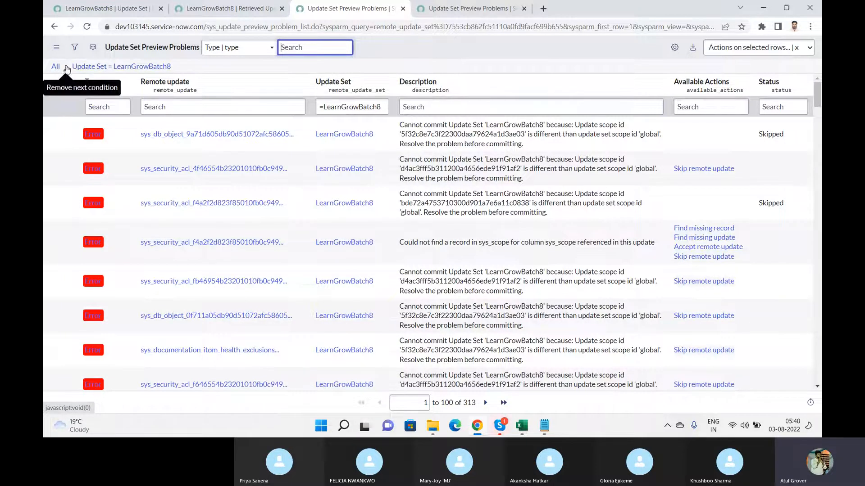
pyautogui.click(82, 48)
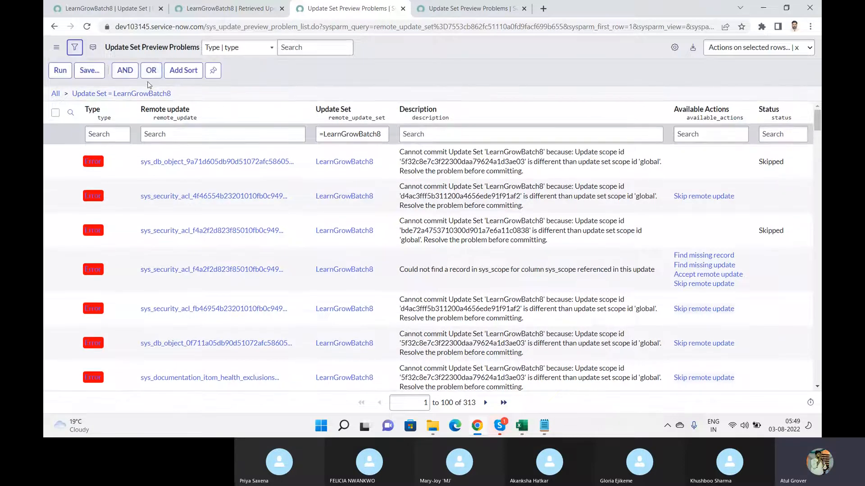
pyautogui.click(360, 95)
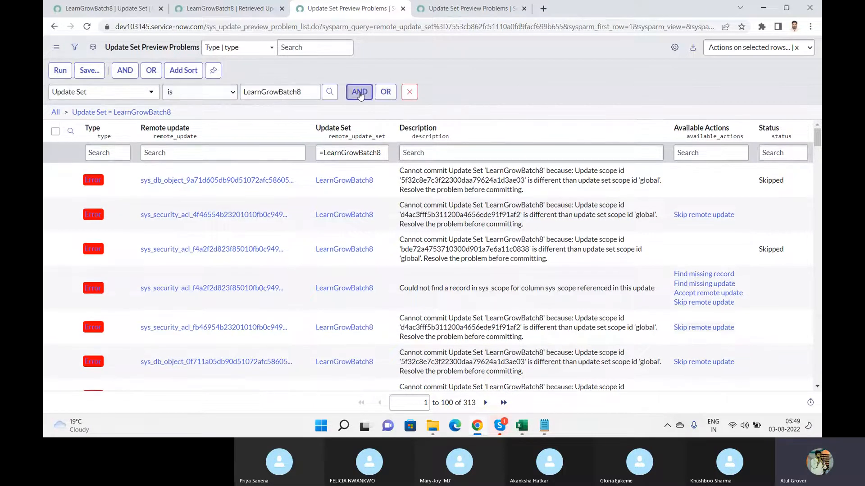
pyautogui.click(98, 128)
pyautogui.write('avai')
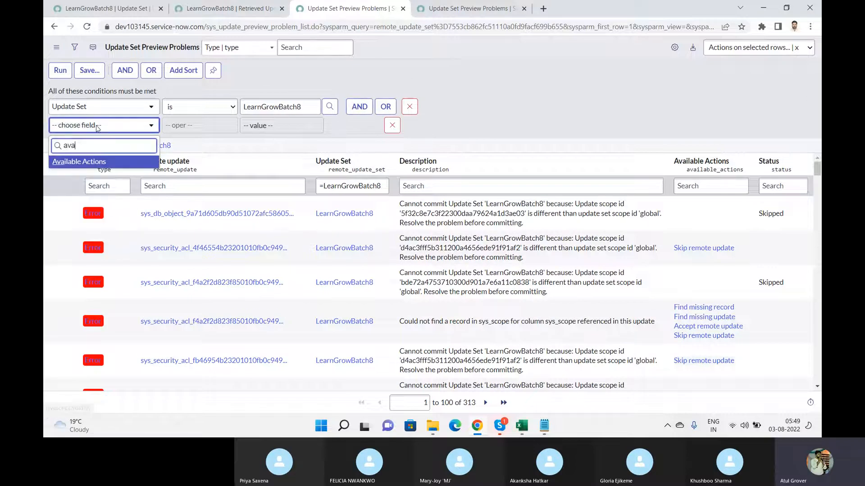
pyautogui.click(95, 163)
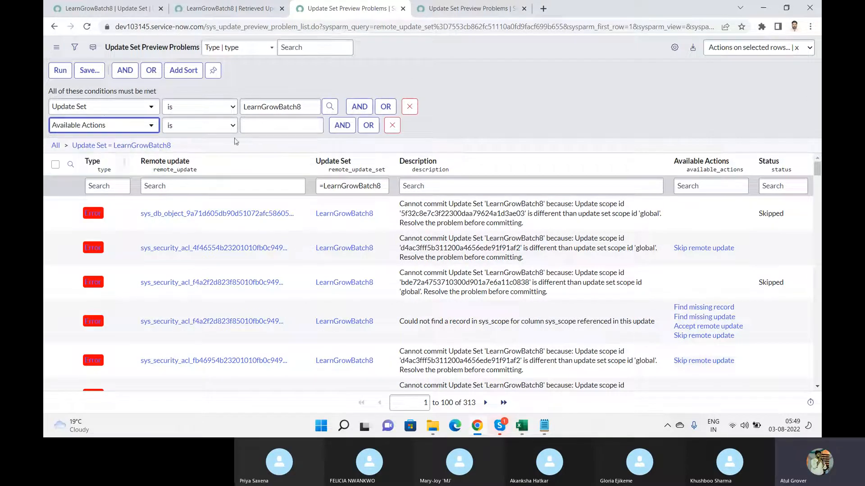
pyautogui.click(263, 126)
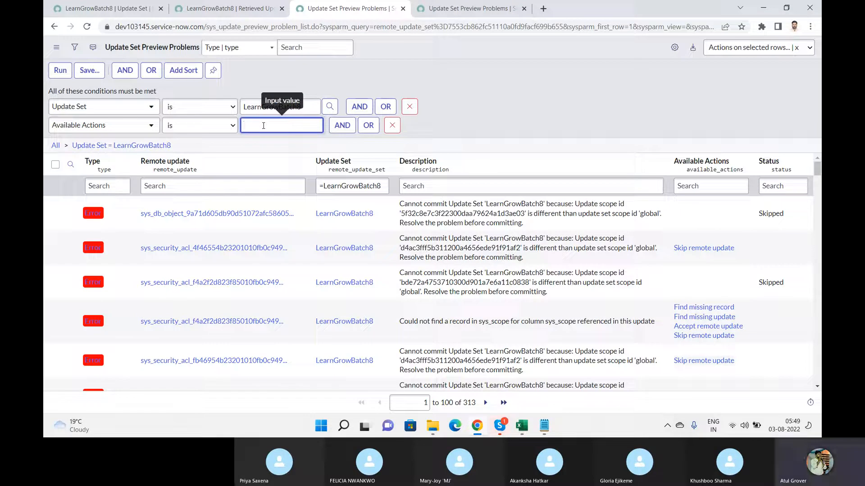
pyautogui.write('Skip')
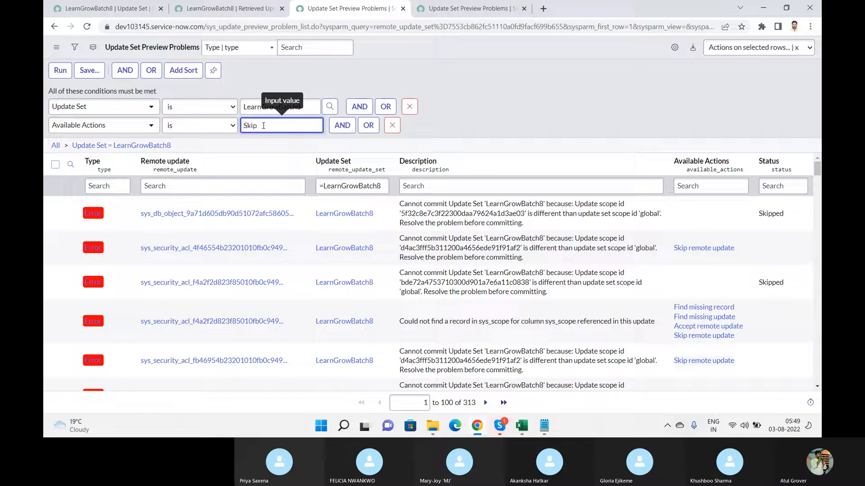
pyautogui.click(202, 125)
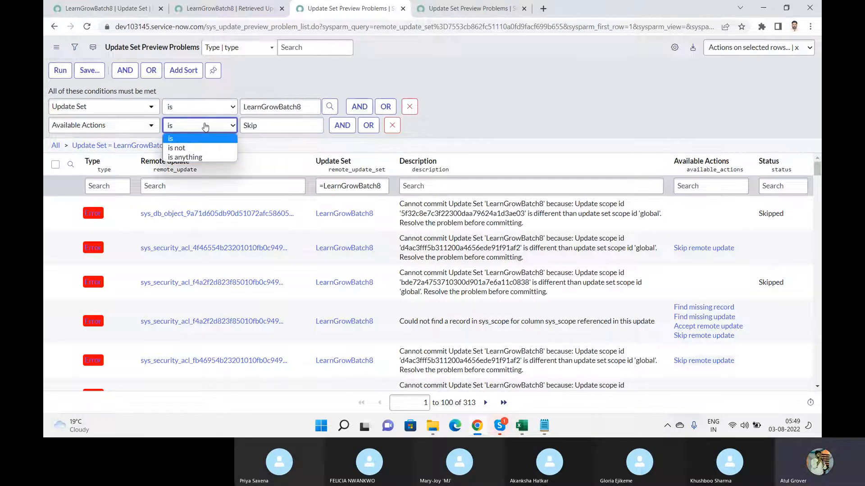
pyautogui.click(286, 128)
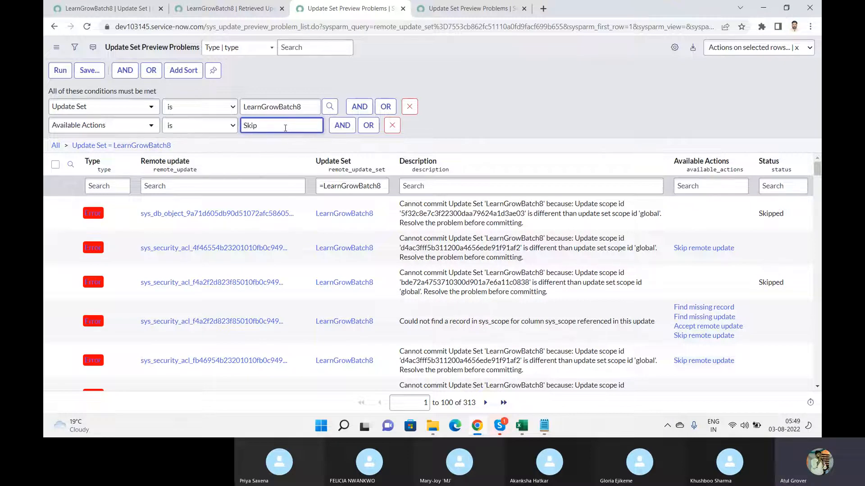
pyautogui.press('BackSpace')
pyautogui.write('Skip remote update')
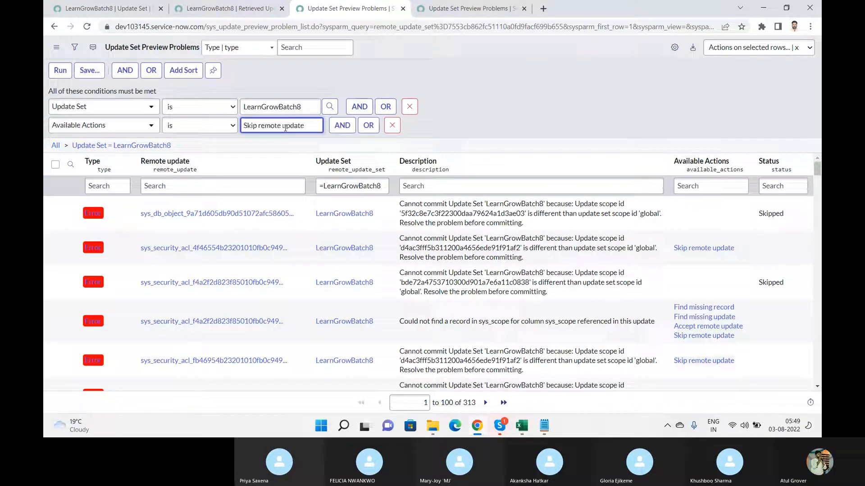
pyautogui.click(60, 70)
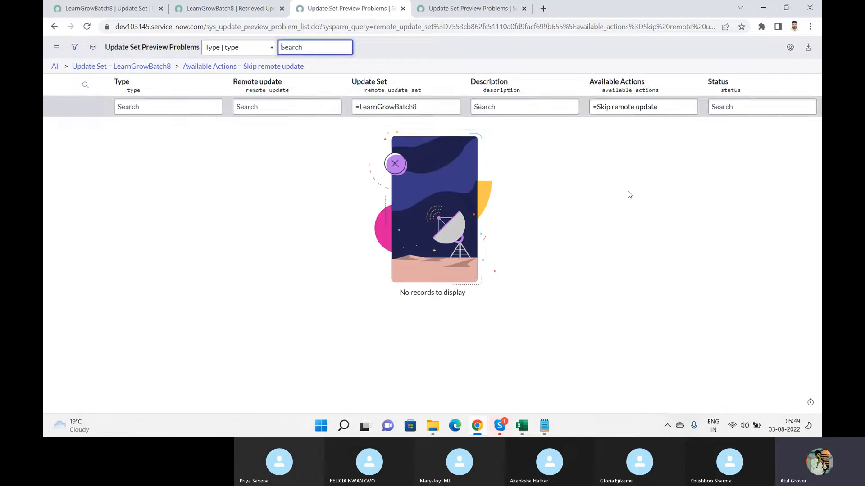
pyautogui.click(176, 66)
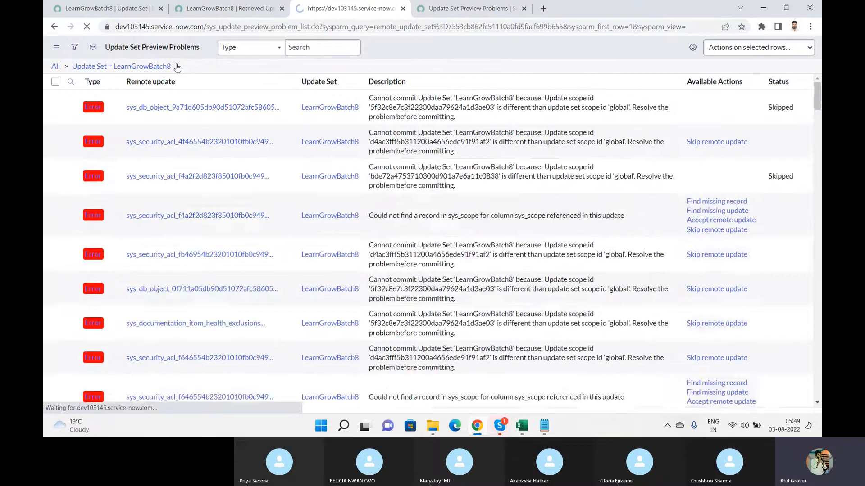
# Skip the remote updates for all selected preview problems on the current page, rows 101–200
pyautogui.click(56, 85)
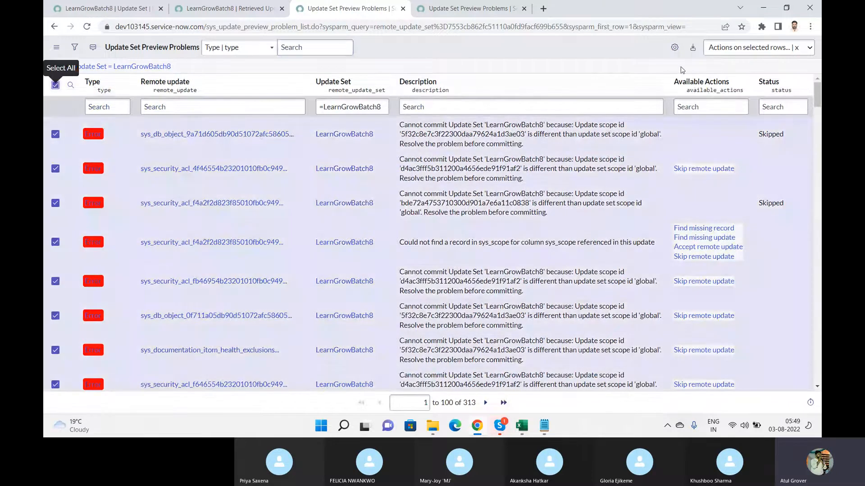
pyautogui.click(737, 50)
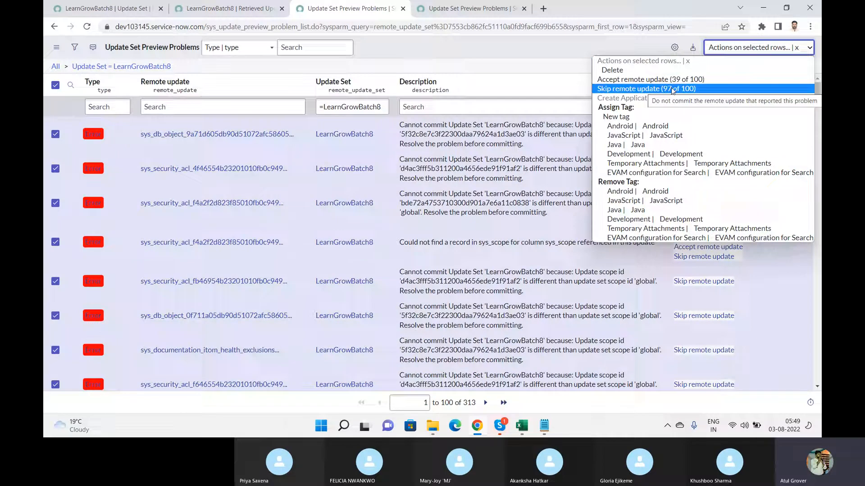
pyautogui.click(672, 89)
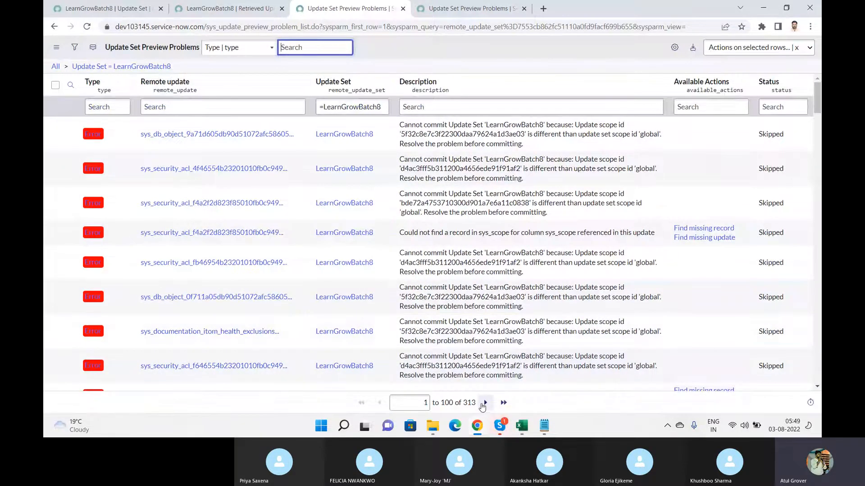
# Skip the remote updates for all problems on the following pages through row 300
pyautogui.click(485, 403)
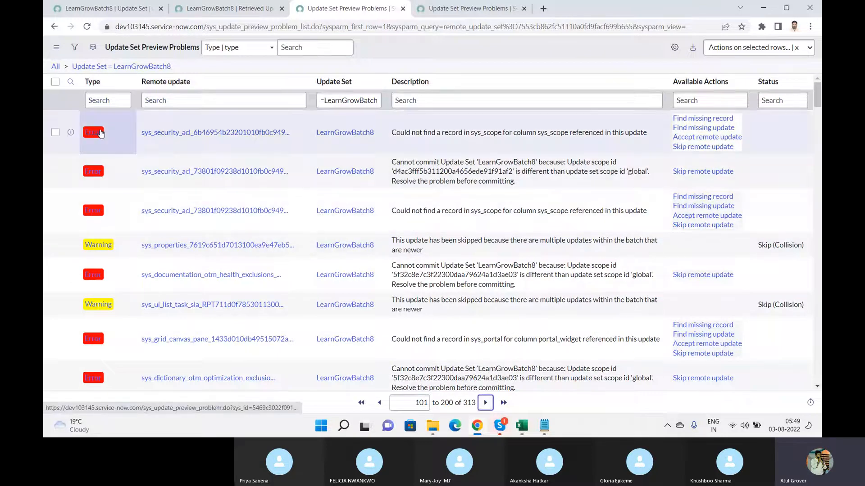
pyautogui.click(55, 81)
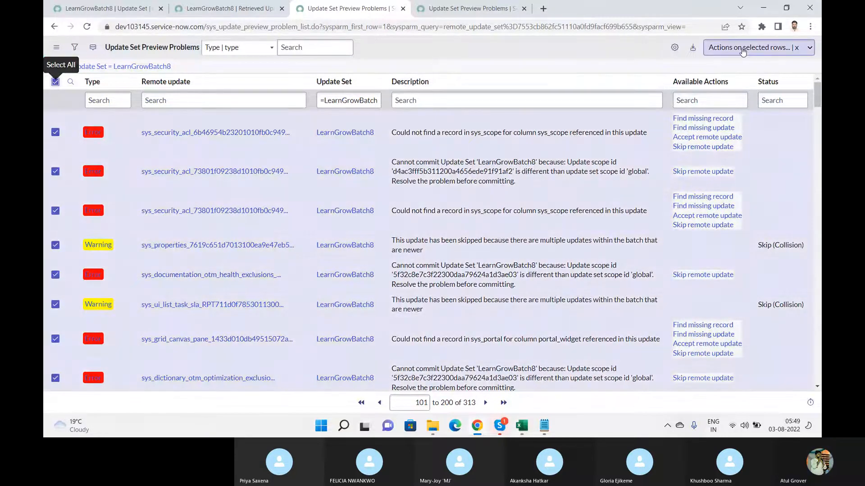
pyautogui.click(766, 47)
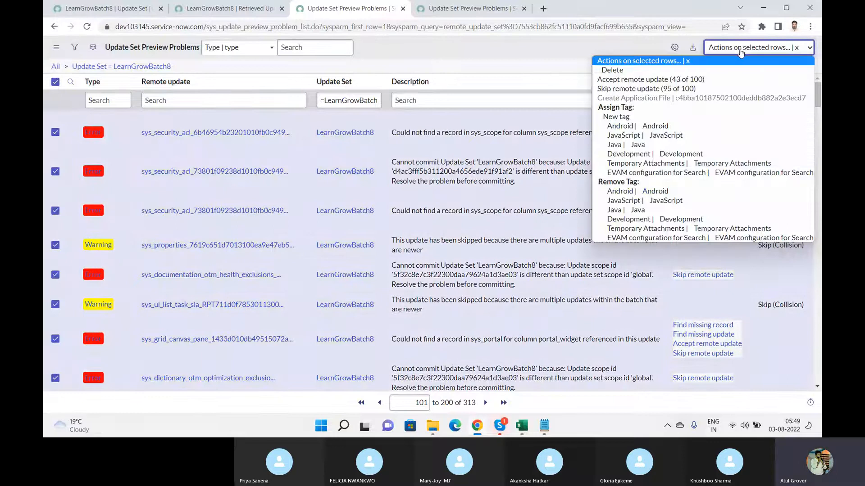
pyautogui.click(654, 88)
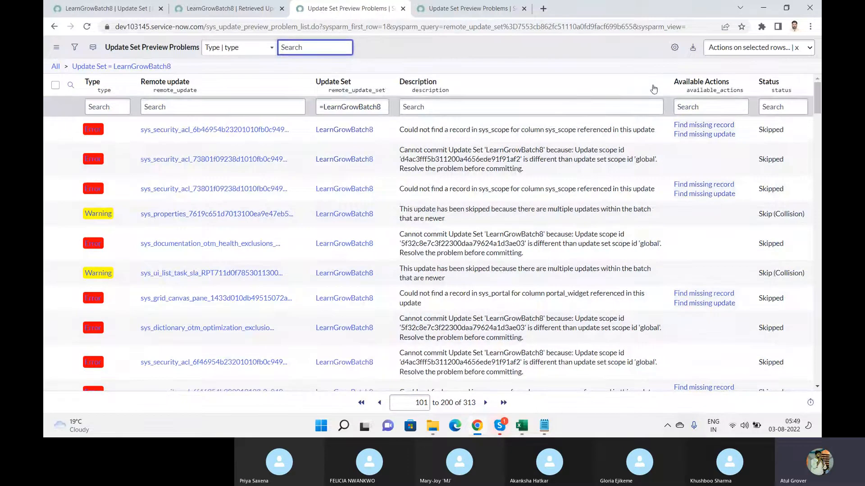
pyautogui.click(55, 85)
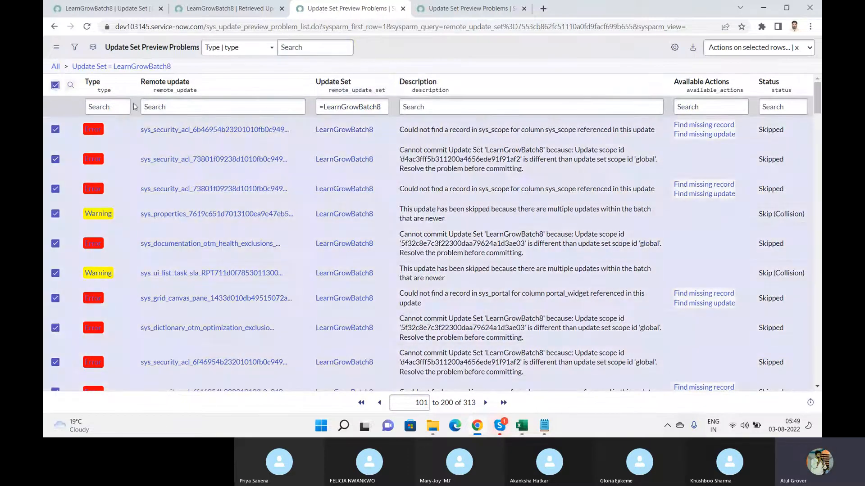
pyautogui.click(485, 403)
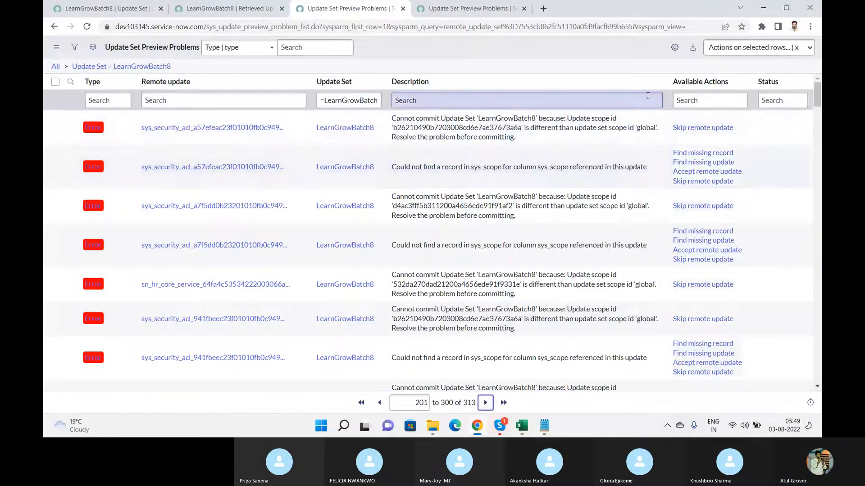
pyautogui.click(55, 82)
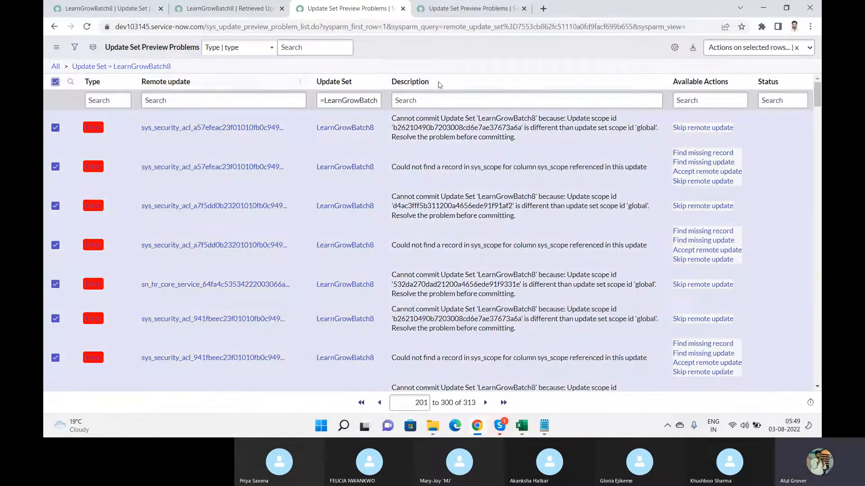
pyautogui.click(723, 48)
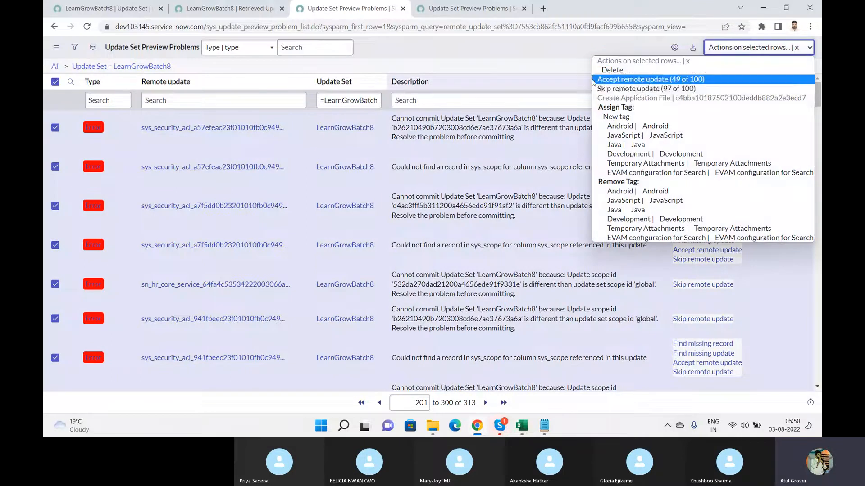
pyautogui.click(626, 92)
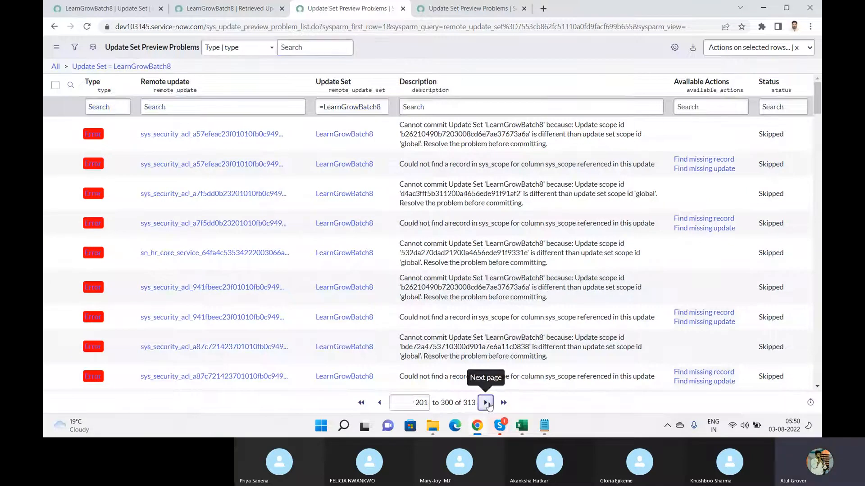
# On the last page, skip the remote updates for the final problems, rows 301–313
pyautogui.click(485, 402)
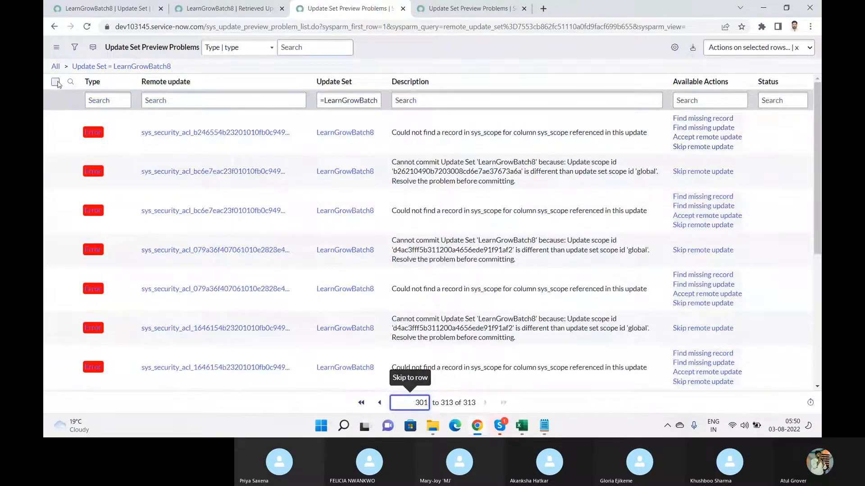
pyautogui.click(56, 82)
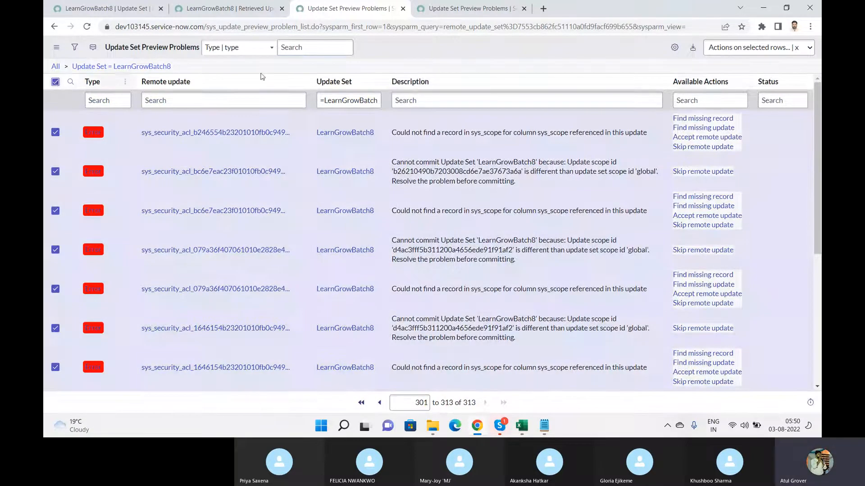
pyautogui.click(721, 50)
pyautogui.click(651, 88)
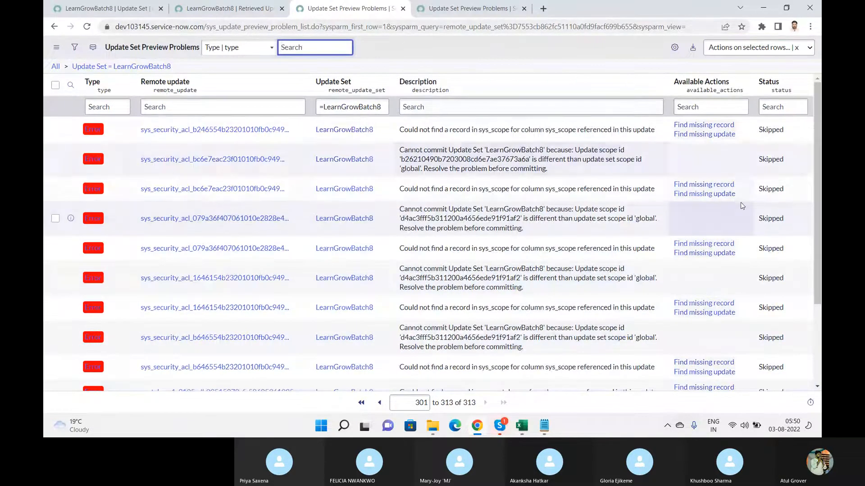
pyautogui.moveTo(816, 195)
pyautogui.mouseDown()
pyautogui.moveTo(816, 356)
pyautogui.moveTo(816, 180)
pyautogui.mouseUp()
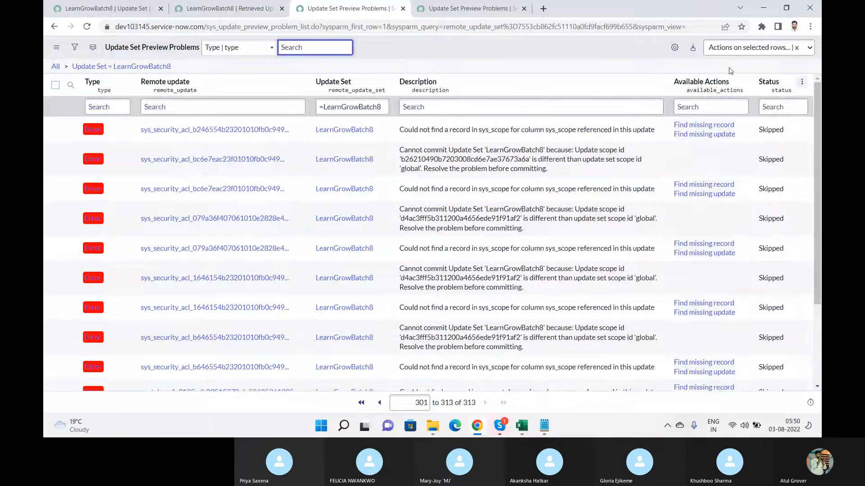
# Refresh the preview problems list and open the remaining skip-action problems, which show no records
pyautogui.click(217, 15)
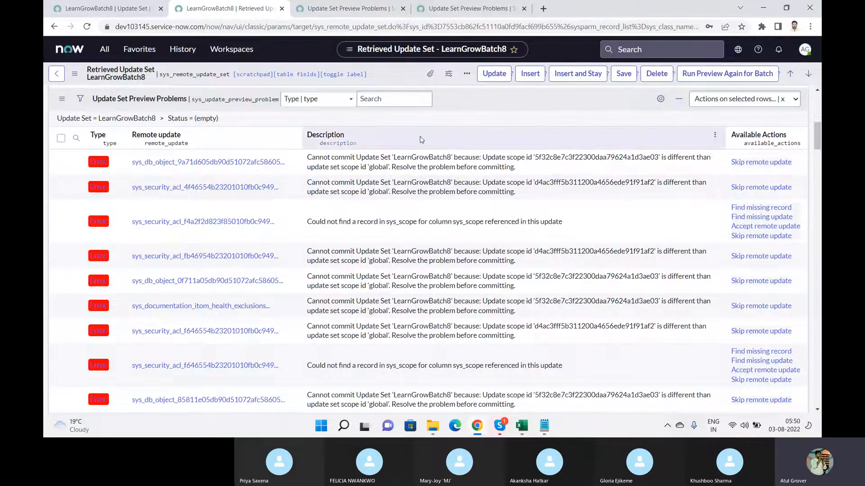
pyautogui.rightClick(498, 102)
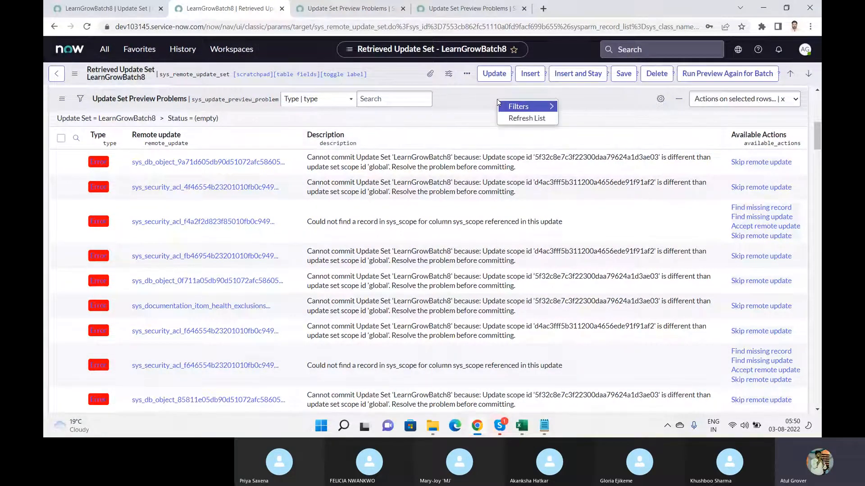
pyautogui.click(516, 121)
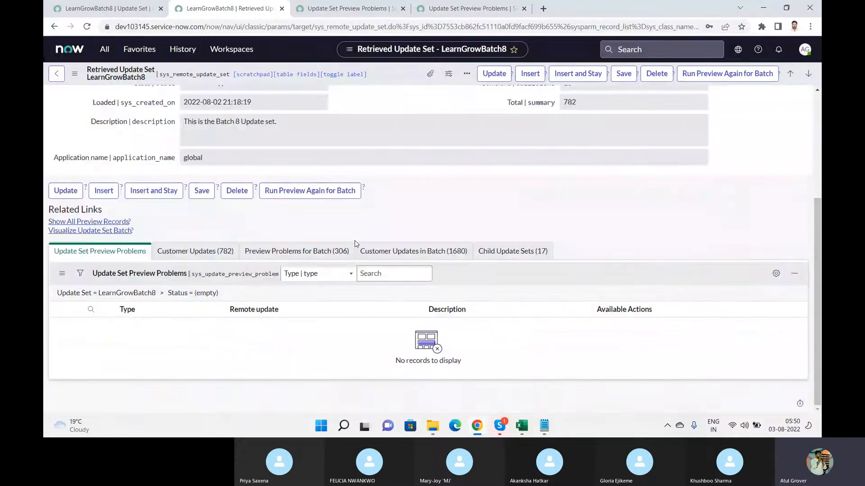
pyautogui.moveTo(816, 241); pyautogui.dragTo(816, 181)
pyautogui.moveTo(818, 169); pyautogui.dragTo(819, 133)
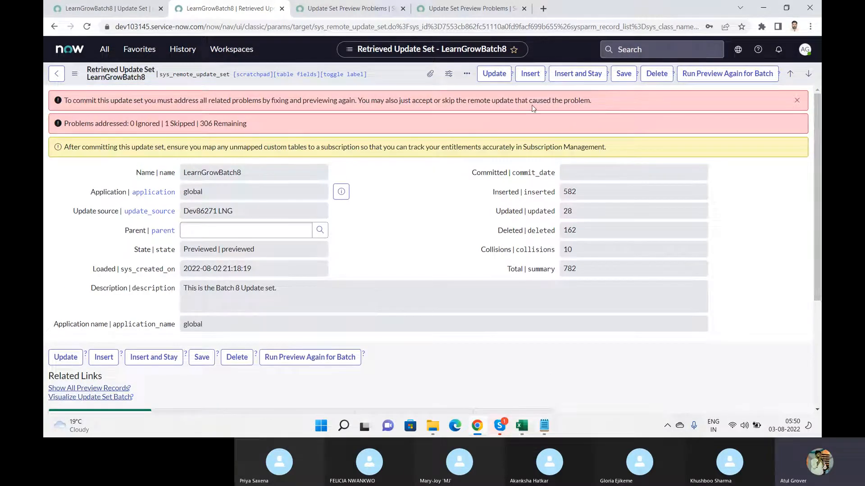
pyautogui.click(495, 74)
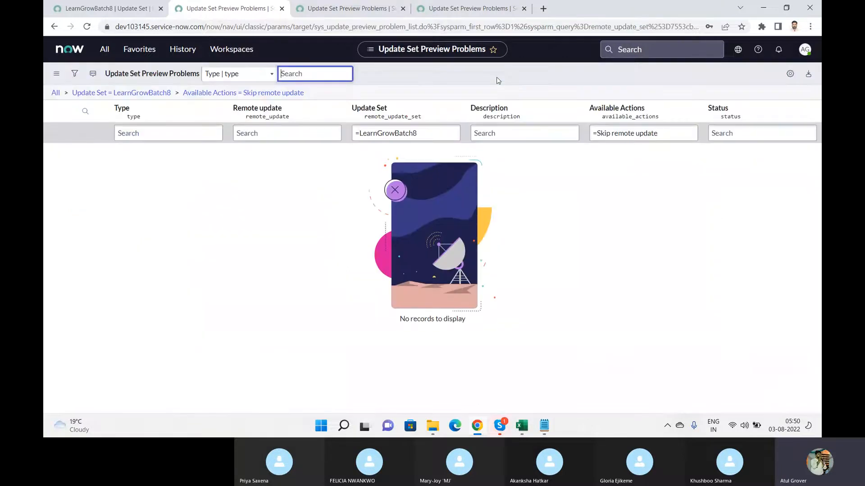
# Clear the skip filter, then go to System Update Sets > Retrieved Update Sets
pyautogui.click(145, 95)
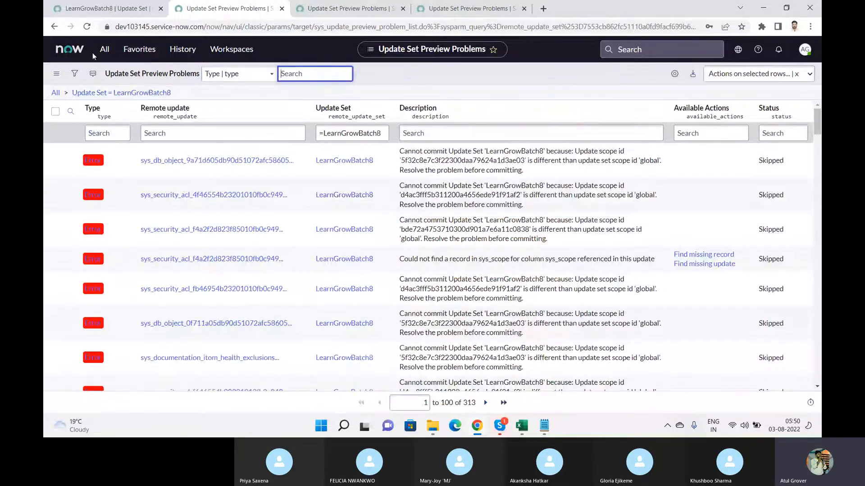
pyautogui.click(104, 49)
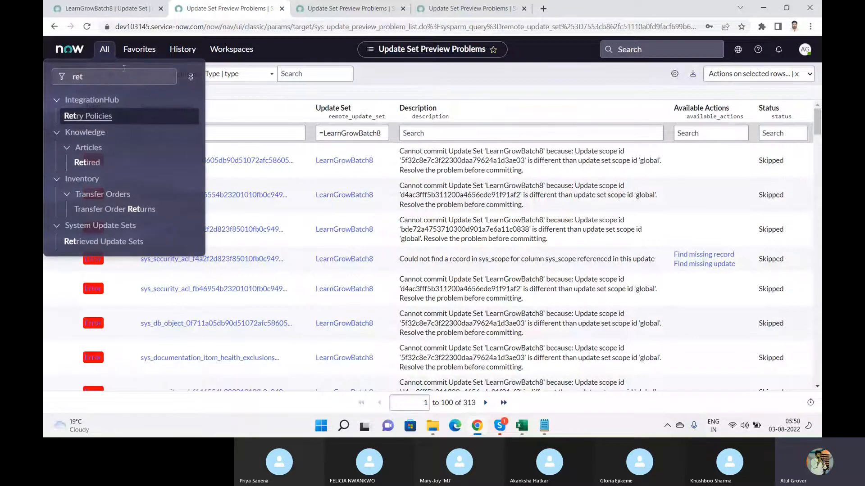
pyautogui.click(109, 243)
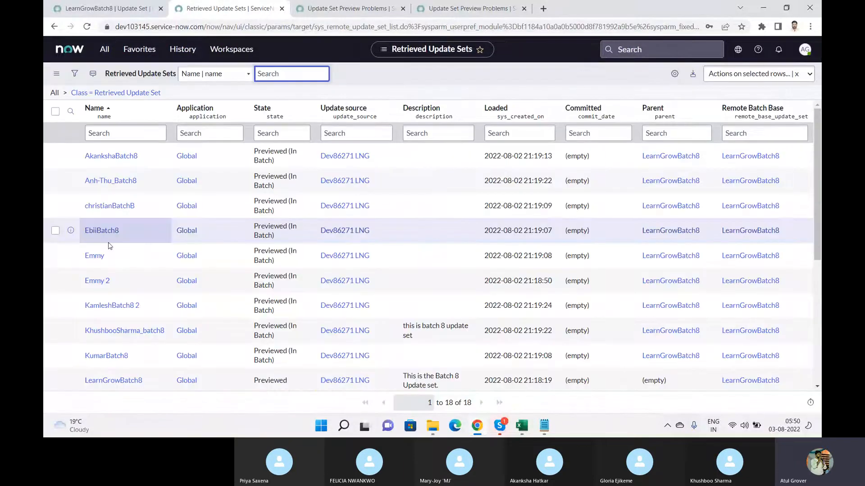
pyautogui.moveTo(820, 182); pyautogui.dragTo(812, 242)
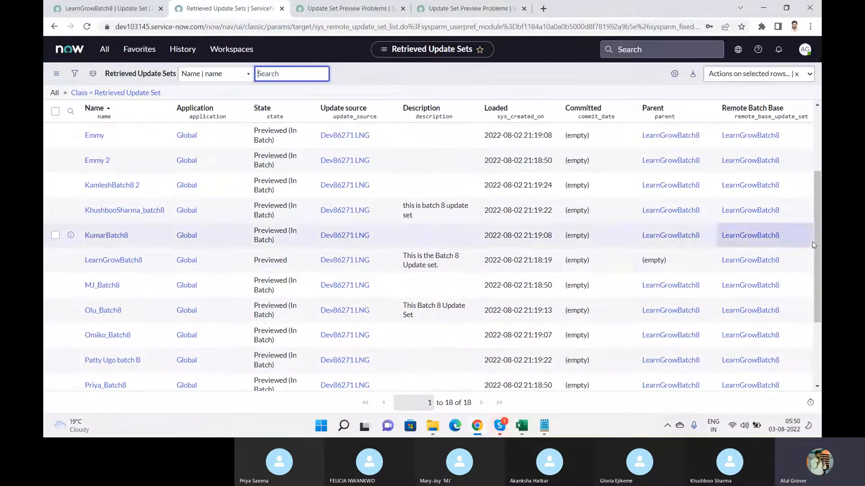
# In LearnGrowBatch8, skip the 3 remaining batch preview problems and save with Update
pyautogui.click(103, 262)
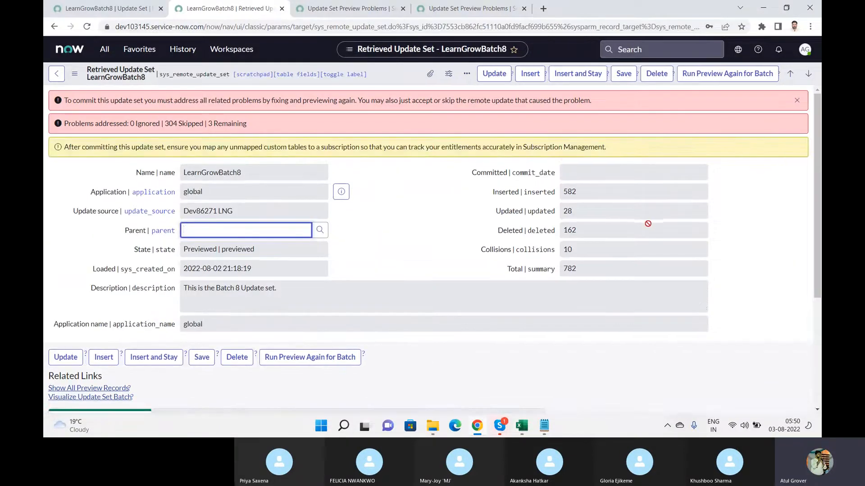
pyautogui.moveTo(818, 152); pyautogui.dragTo(814, 258)
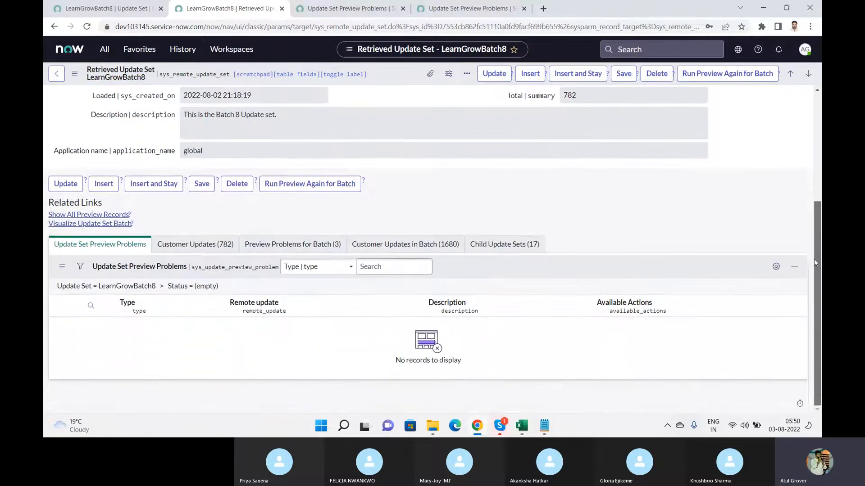
pyautogui.click(315, 244)
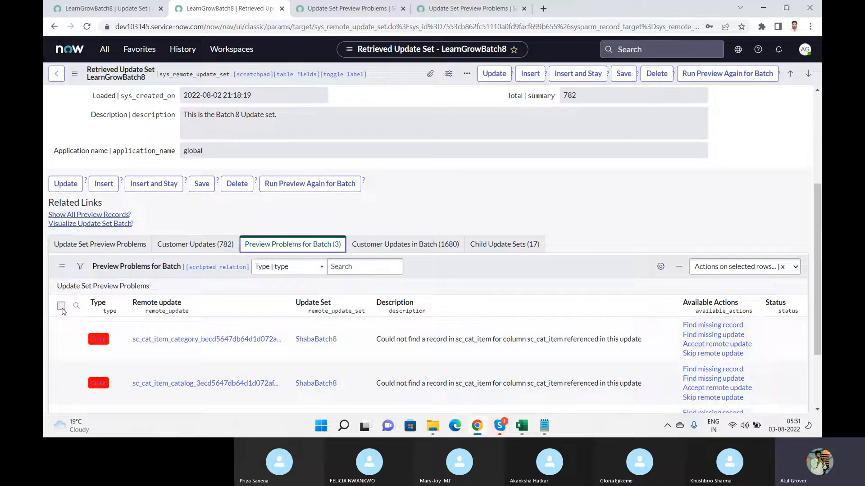
pyautogui.click(60, 306)
pyautogui.click(717, 272)
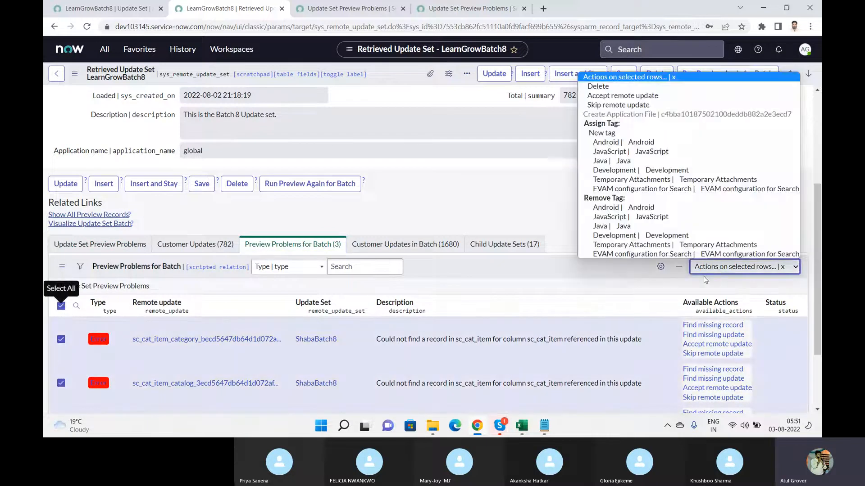
pyautogui.click(630, 108)
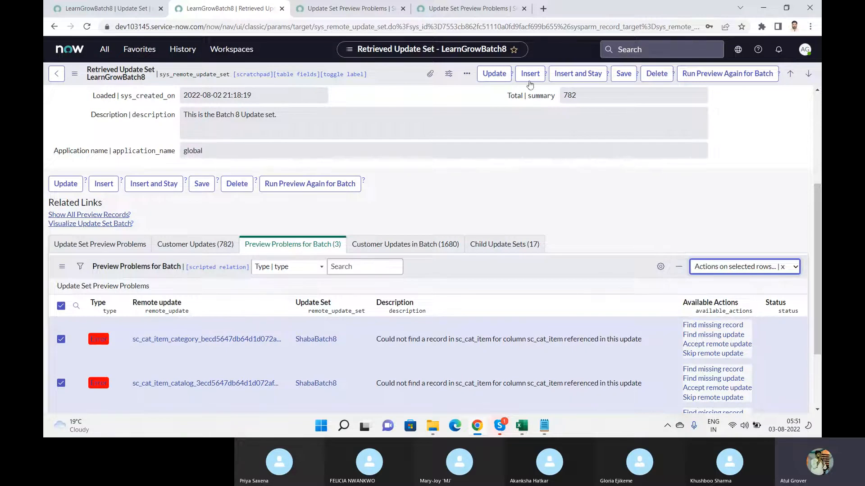
pyautogui.click(490, 76)
pyautogui.doubleClick(399, 89)
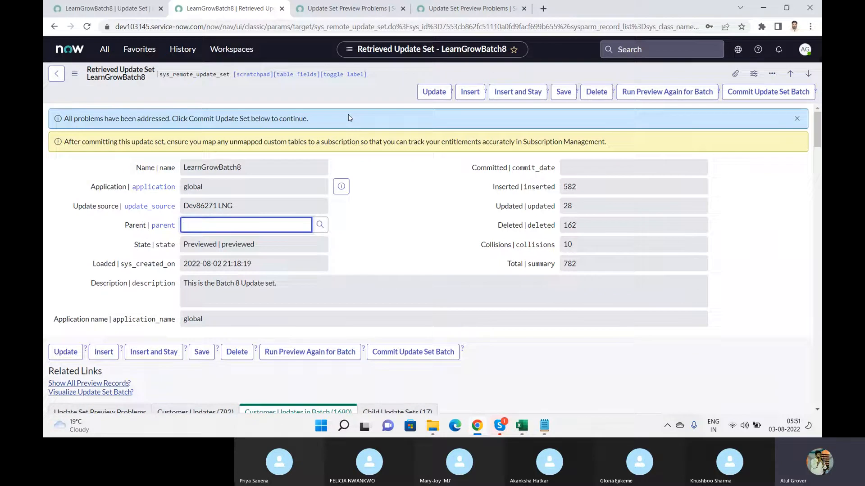
# Switch to the Skype call window, then back to the ServiceNow update set page
pyautogui.hotkey('alt', 'Tab')
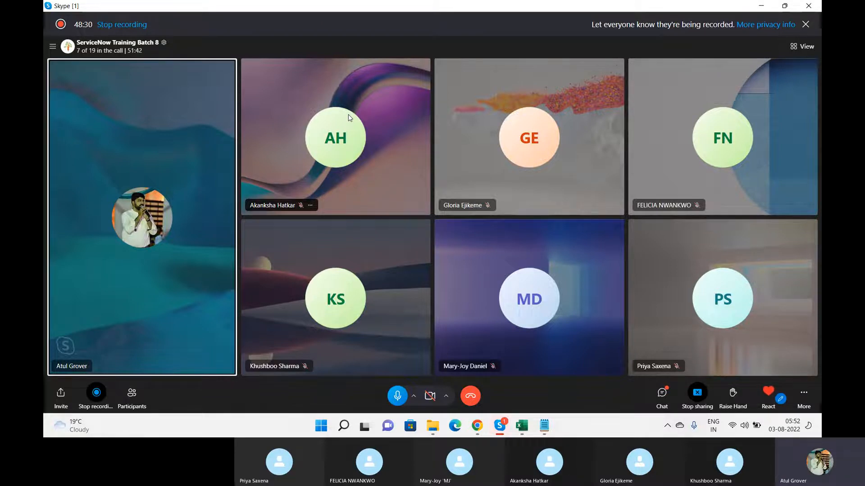
pyautogui.hotkey('alt', 'Tab')
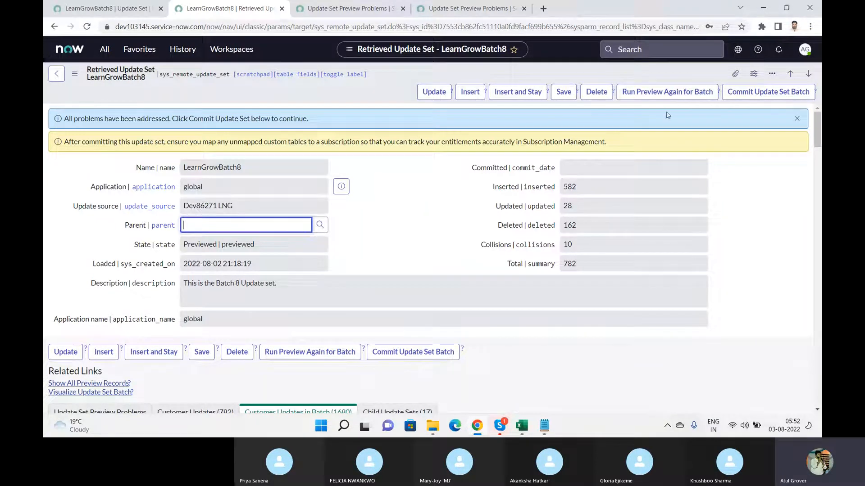
# Click Commit Update Set Batch on the LearnGrowBatch8 form
pyautogui.click(756, 92)
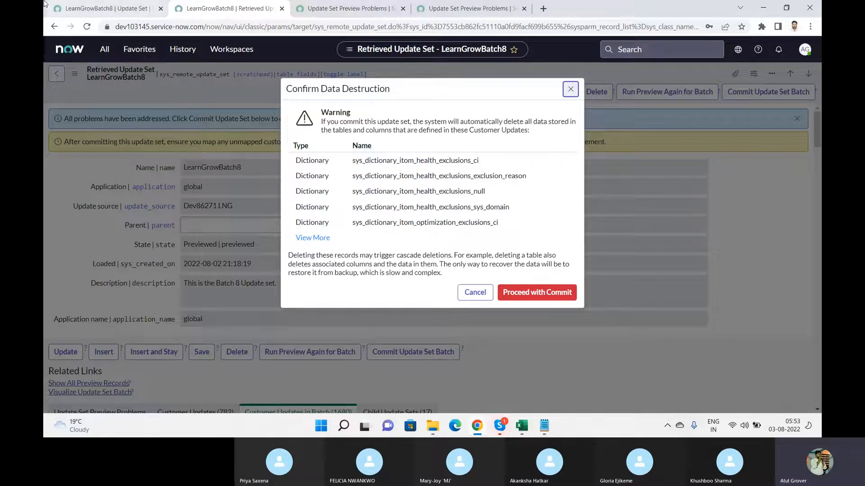
# Use View More to list the 30 dictionary deletions, then reopen LearnGrowBatch8 and scroll its Customer Updates
pyautogui.click(95, 9)
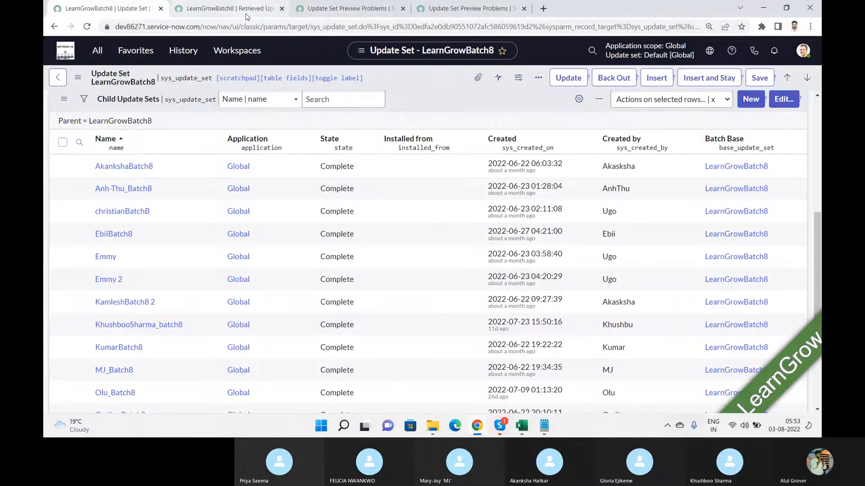
pyautogui.click(260, 13)
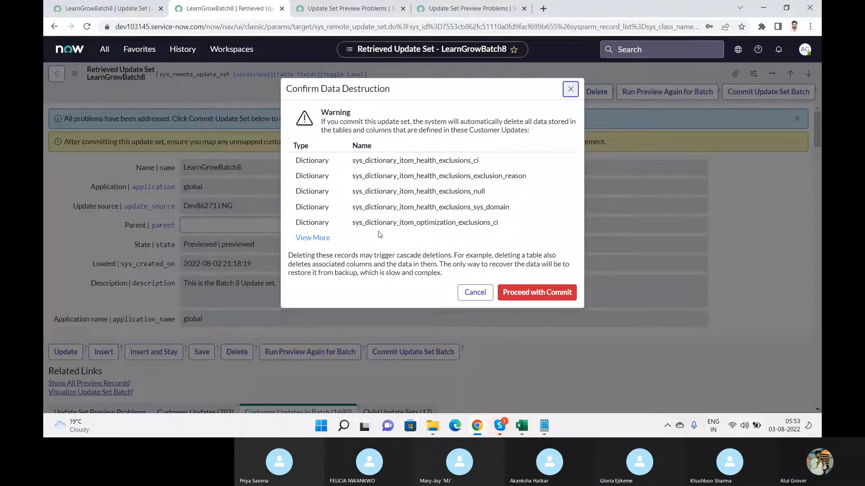
pyautogui.click(315, 238)
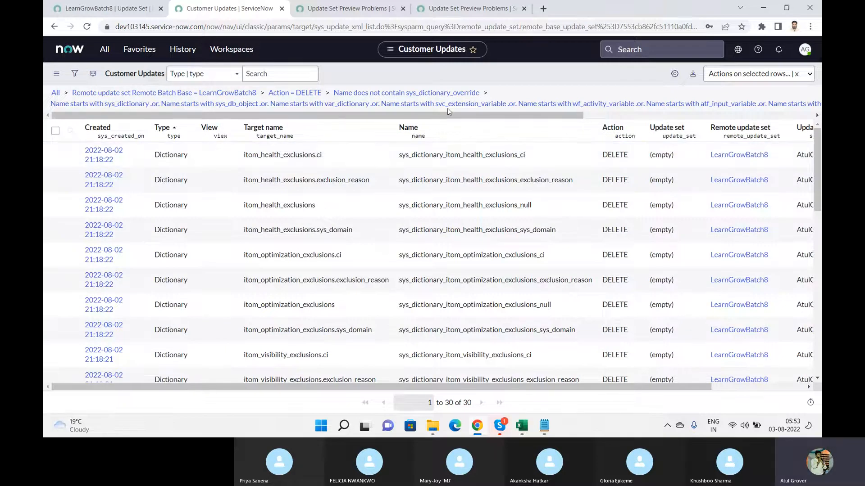
pyautogui.click(725, 161)
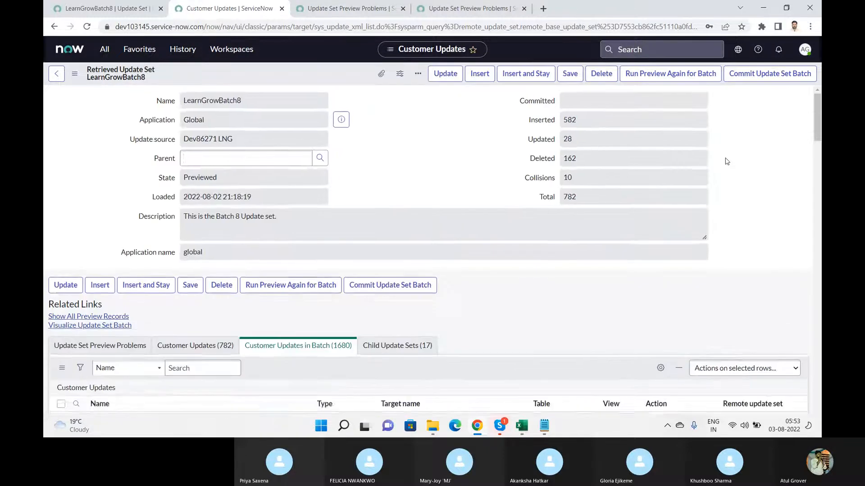
pyautogui.scroll(-8, 391, 158)
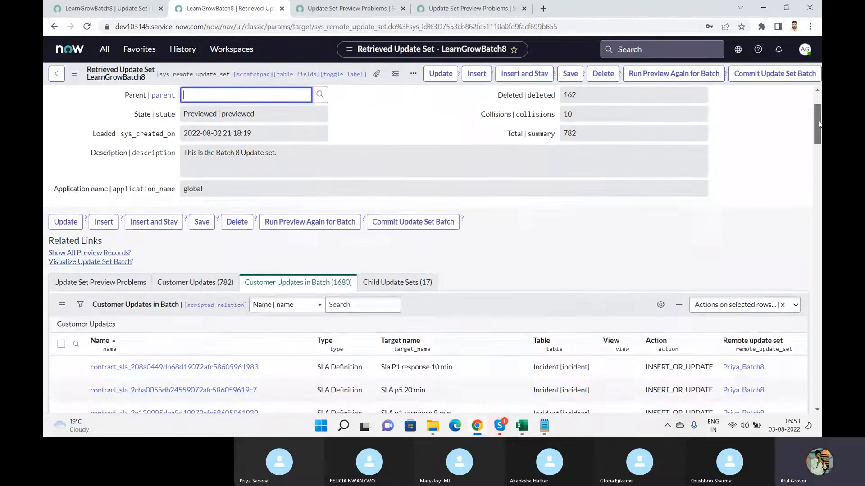
pyautogui.scroll(3, 391, 157)
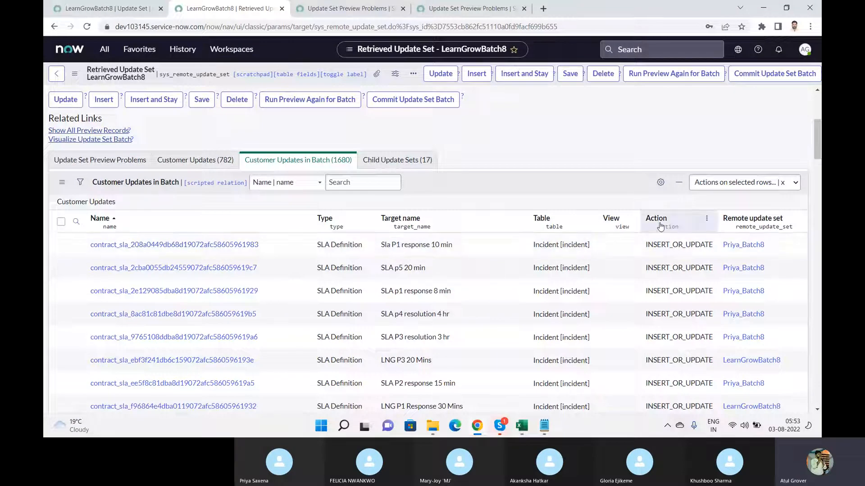
pyautogui.moveTo(814, 147); pyautogui.dragTo(817, 183)
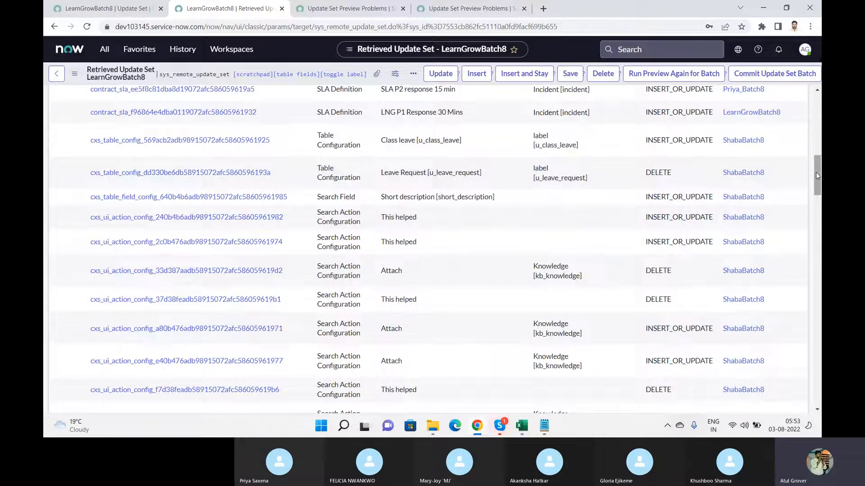
pyautogui.moveTo(816, 172); pyautogui.dragTo(816, 110)
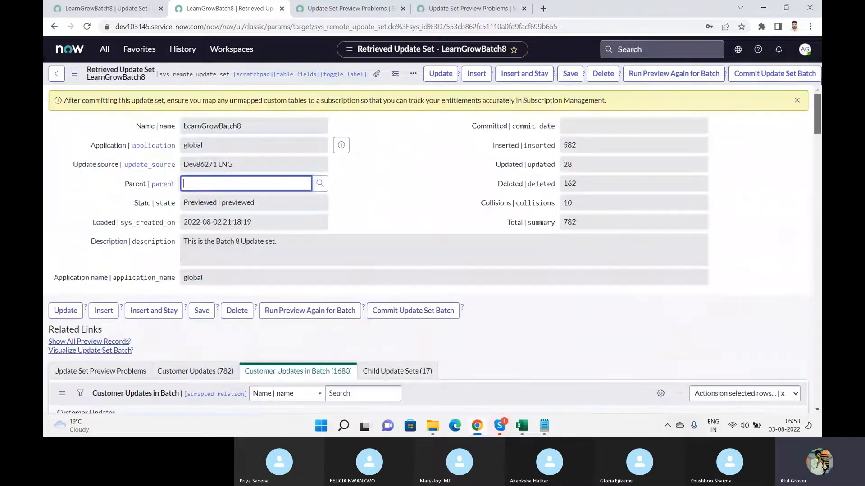
# Proceed with Commit on the LearnGrowBatch8 batch, then view the Complete child update sets
pyautogui.click(773, 74)
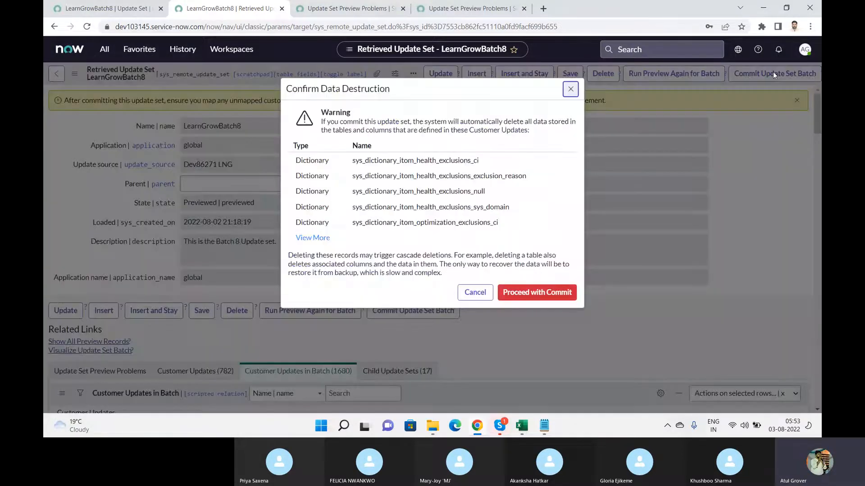
pyautogui.click(519, 293)
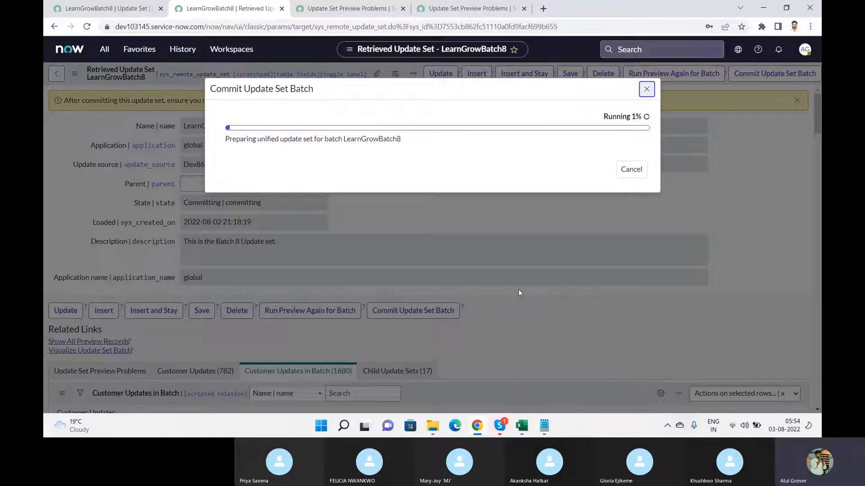
pyautogui.doubleClick(223, 90)
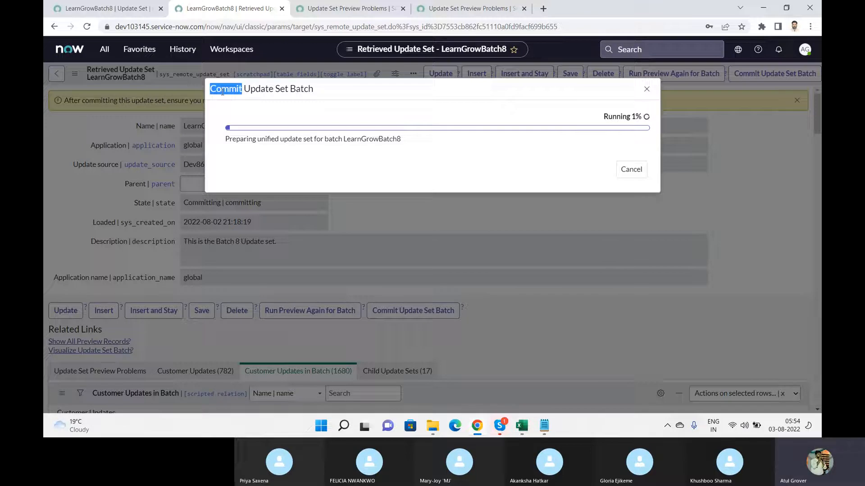
pyautogui.click(112, 9)
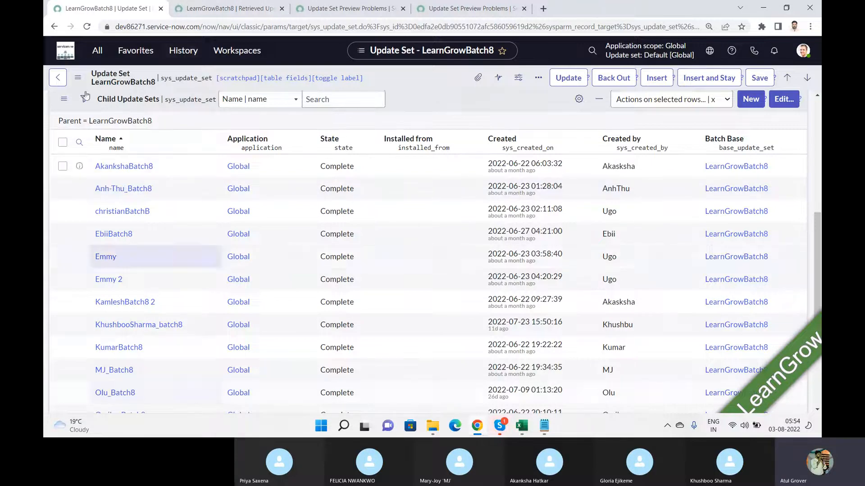
# Filter the navigator with 'LNG', then check the LearnGrowBatch8 commit progress at 95%
pyautogui.click(97, 50)
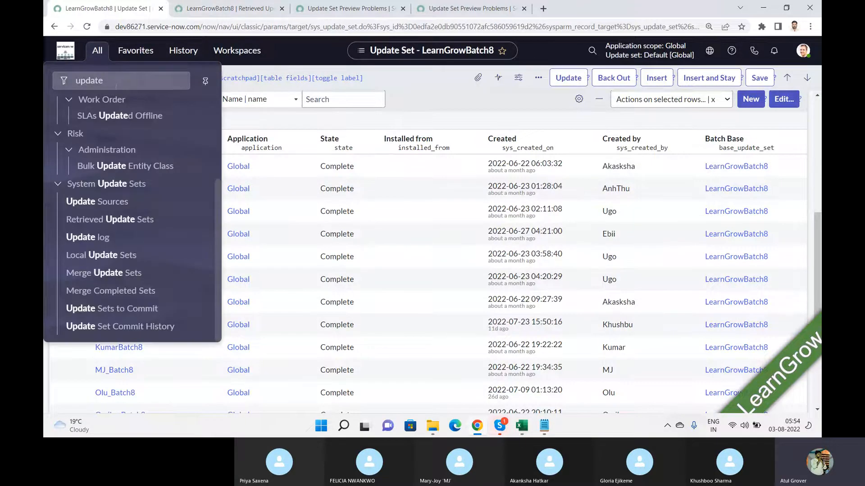
pyautogui.write('LNG')
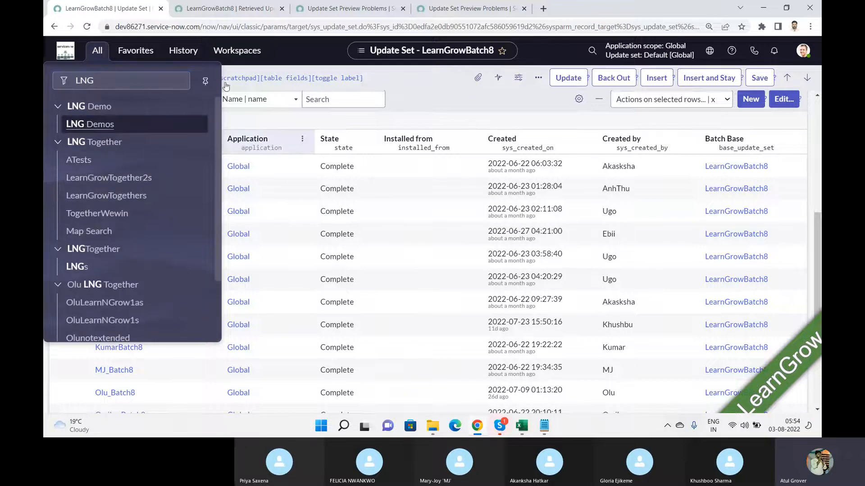
pyautogui.click(250, 7)
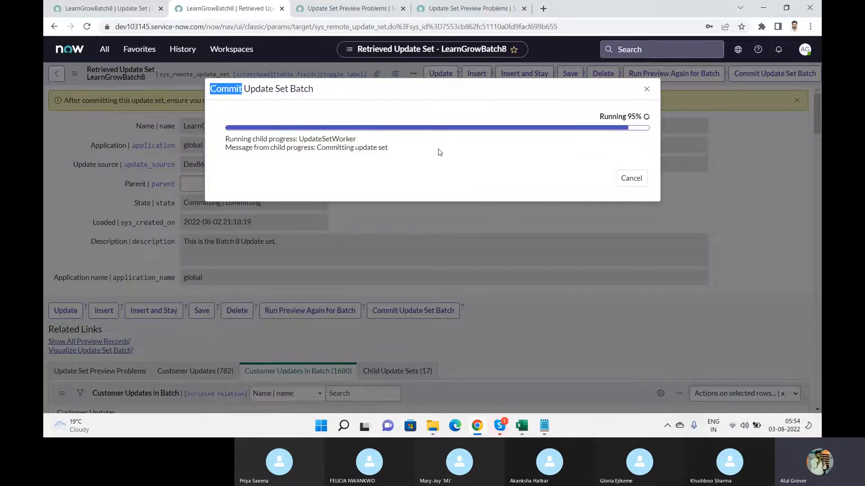
# Switch from Chrome to the ServiceNow Training Batch 8 Skype call window
pyautogui.hotkey('alt', 'Tab')
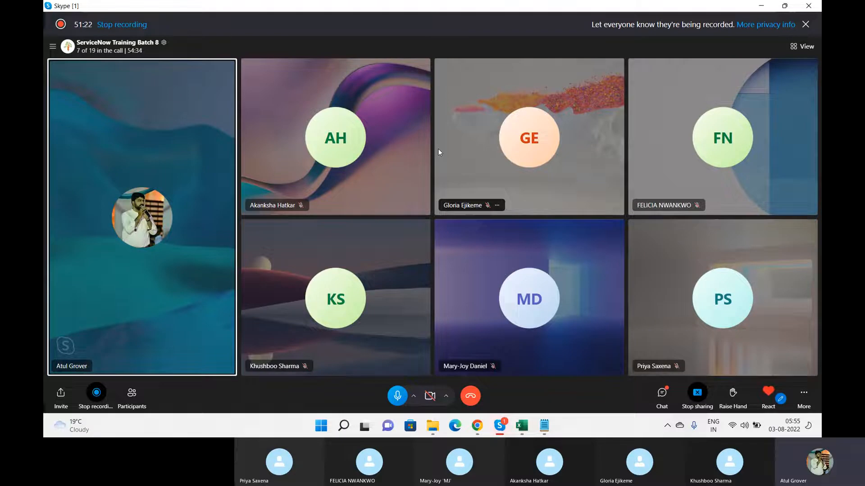
# Back in Chrome, alternate between the parent update set's child list and the LearnGrowBatch8 commit dialog, now at 99%
pyautogui.hotkey('alt', 'Tab')
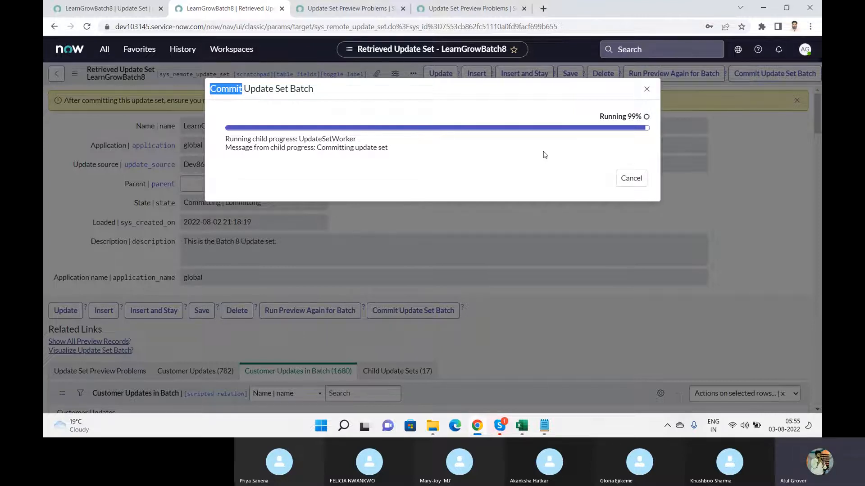
pyautogui.click(104, 8)
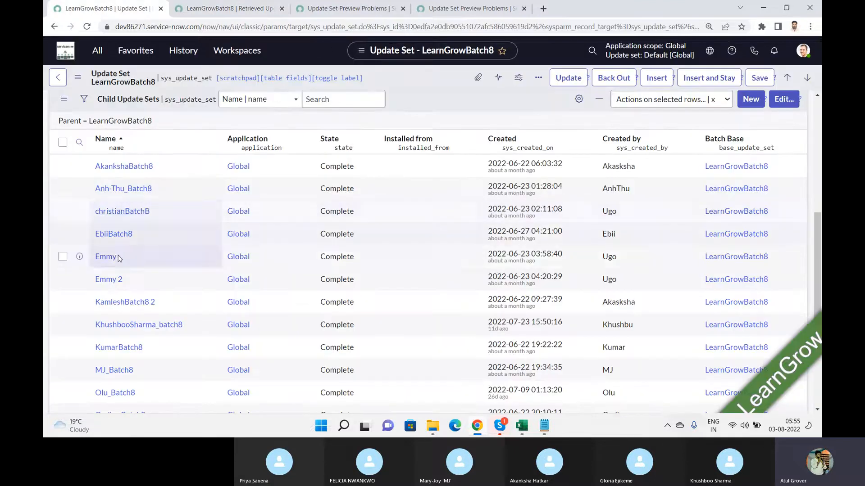
pyautogui.click(243, 8)
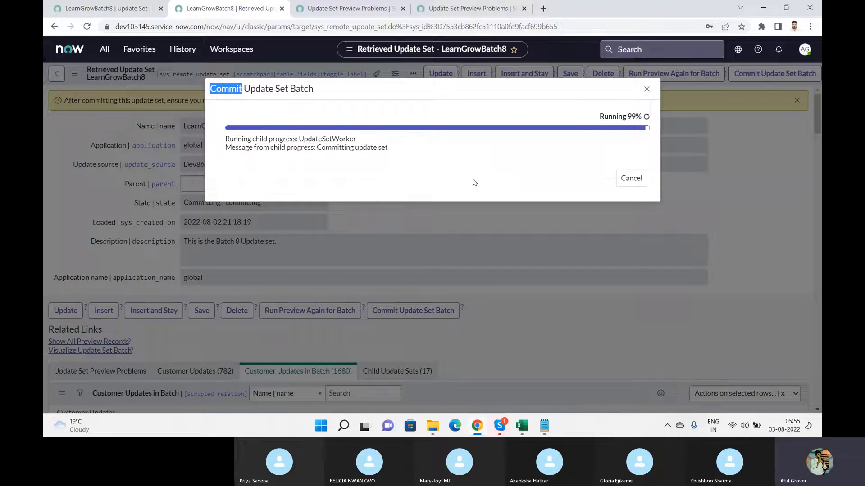
pyautogui.click(301, 127)
pyautogui.click(106, 13)
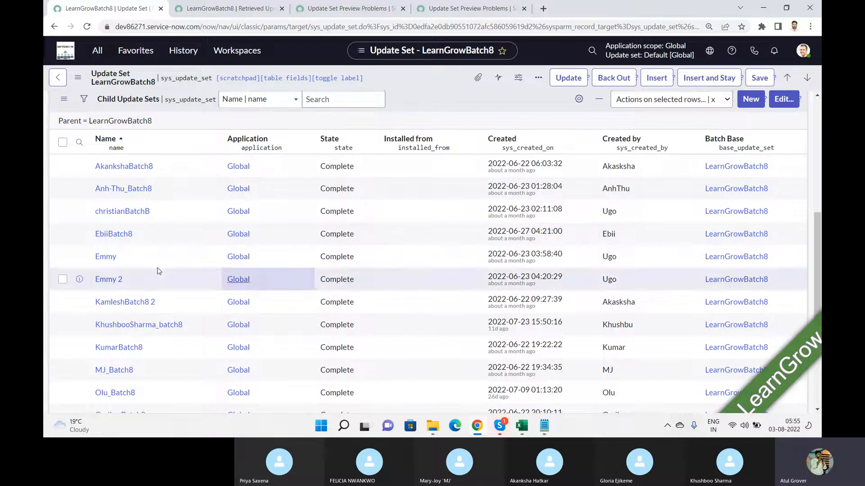
pyautogui.click(217, 10)
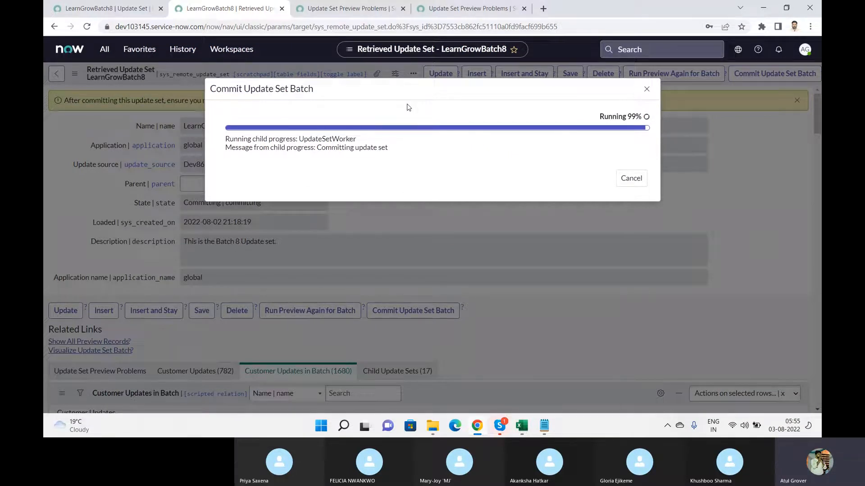
pyautogui.click(79, 10)
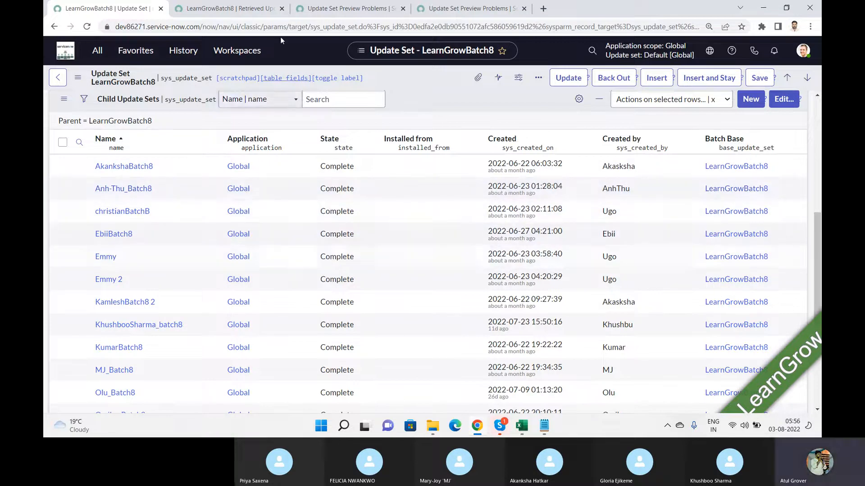
pyautogui.click(239, 17)
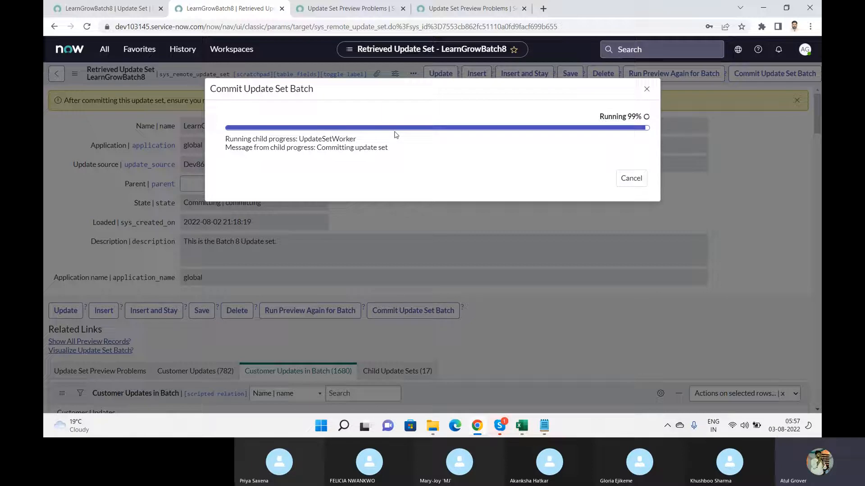
# Glance at the Skype call, then check the child update sets list and the commit progress
pyautogui.hotkey('alt', 'Tab')
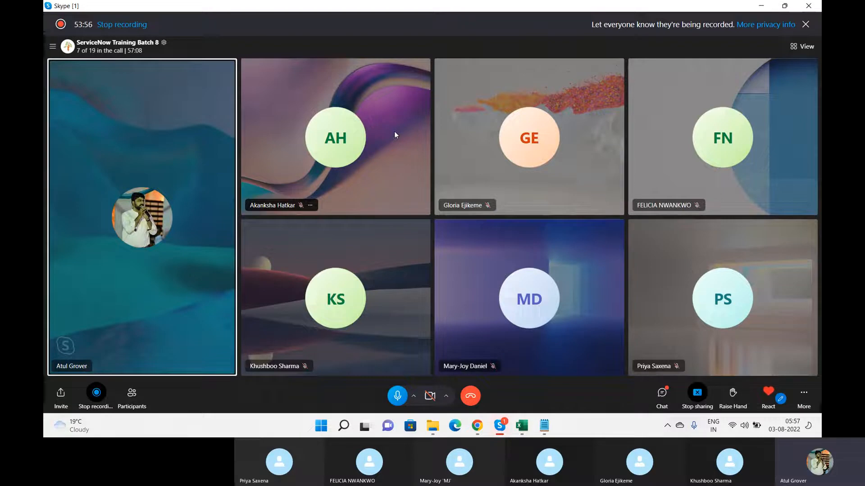
pyautogui.hotkey('alt', 'Tab')
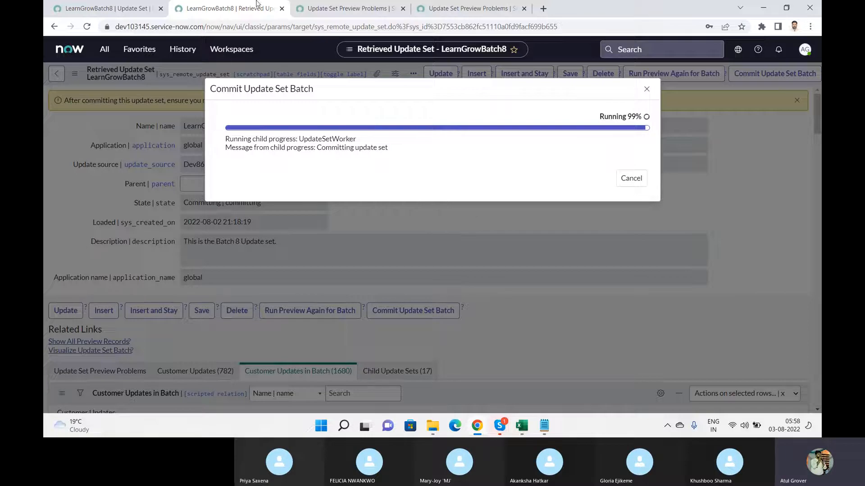
pyautogui.click(114, 8)
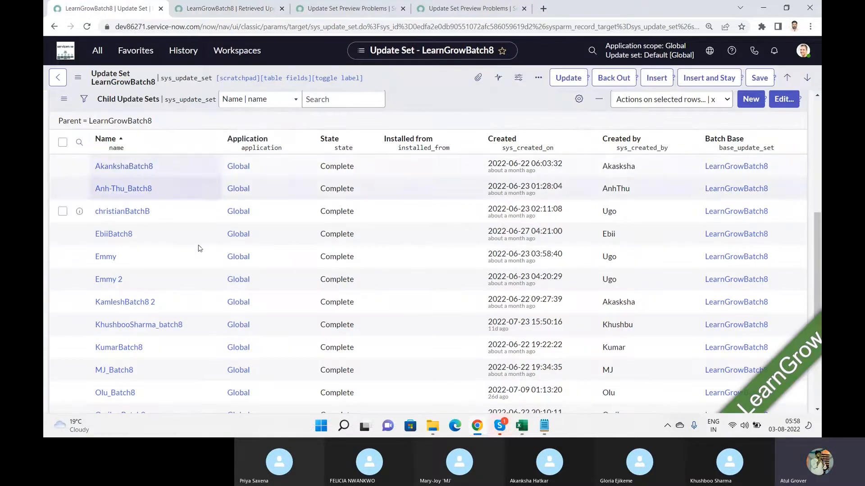
pyautogui.click(242, 9)
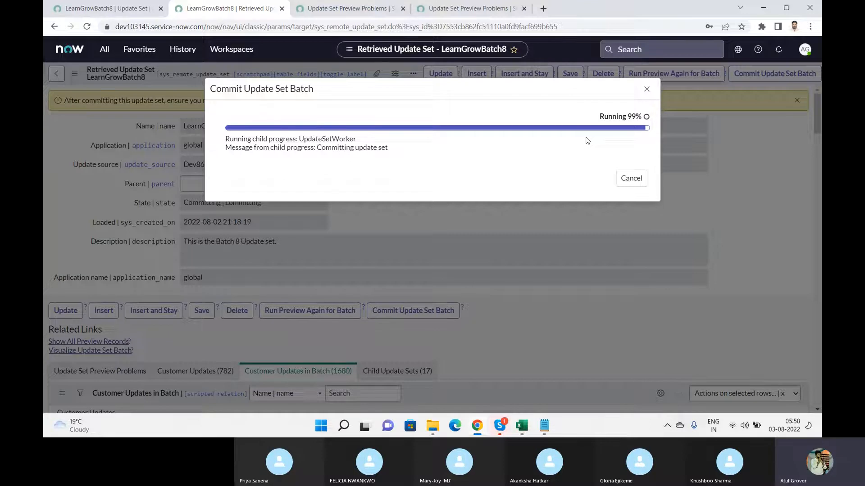
# Open the Employee Center portal at the instance's /esc address in a new tab
pyautogui.click(546, 12)
pyautogui.write('dev')
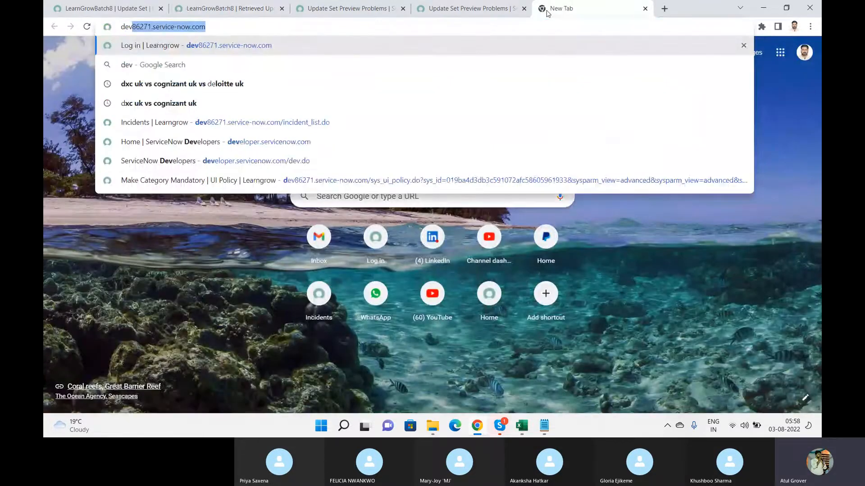
pyautogui.press('Right')
pyautogui.write('/esc')
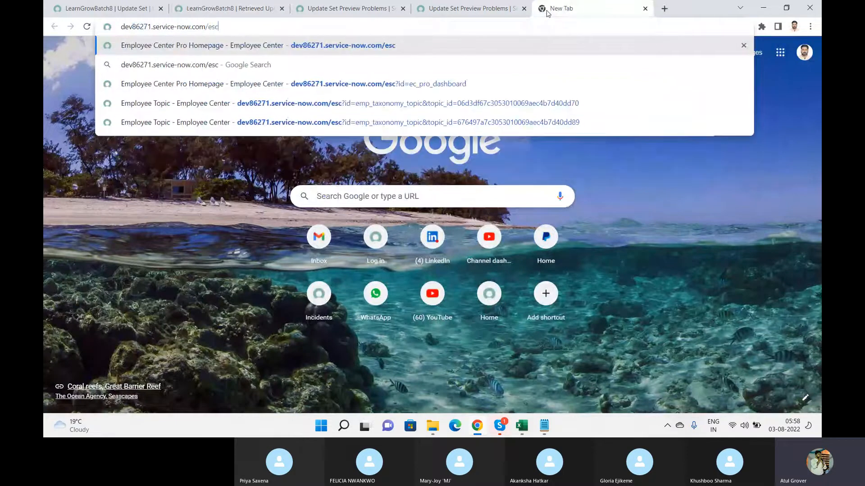
pyautogui.press('Return')
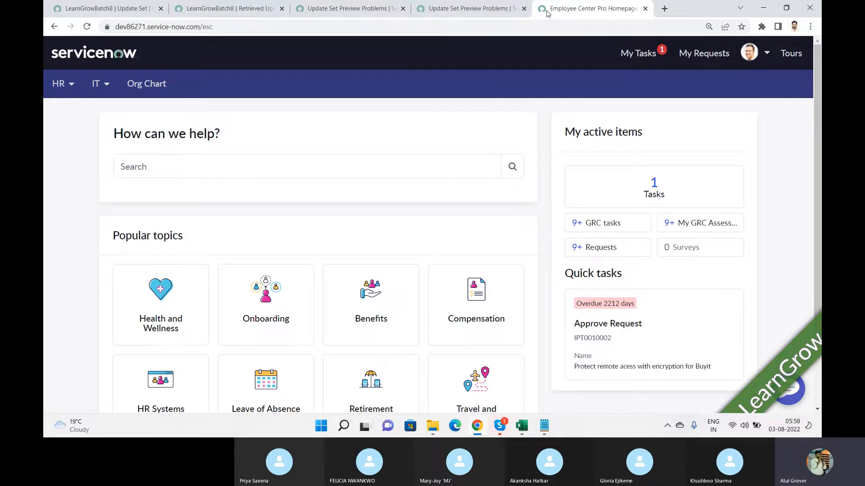
# Close both Update Set Preview Problems tabs and confirm the batch commit reached 100%
pyautogui.click(359, 9)
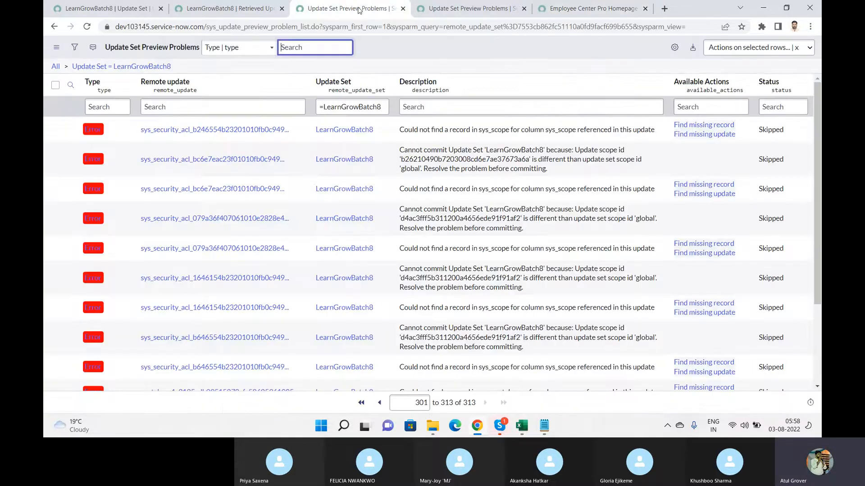
pyautogui.click(403, 9)
pyautogui.click(402, 8)
pyautogui.click(257, 8)
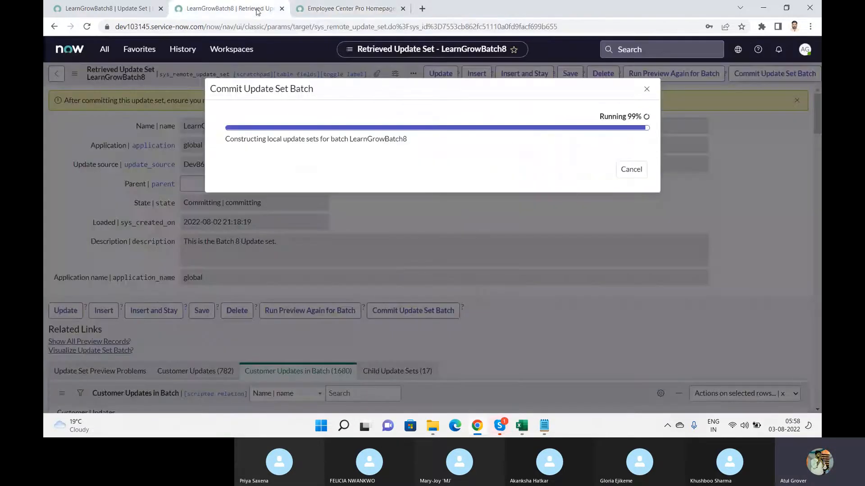
pyautogui.click(336, 7)
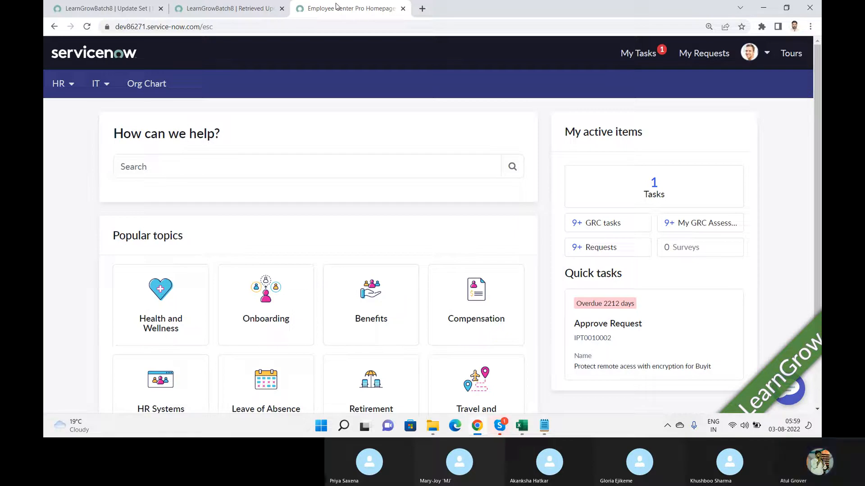
pyautogui.click(223, 8)
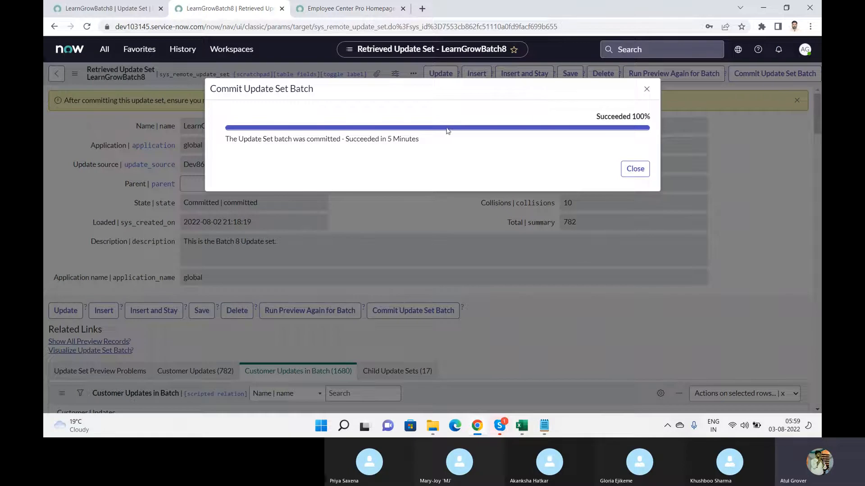
# Close the finished commit dialog and view LearnGrowBatch8: 582 inserted, 28 updated, 162 deleted
pyautogui.click(636, 177)
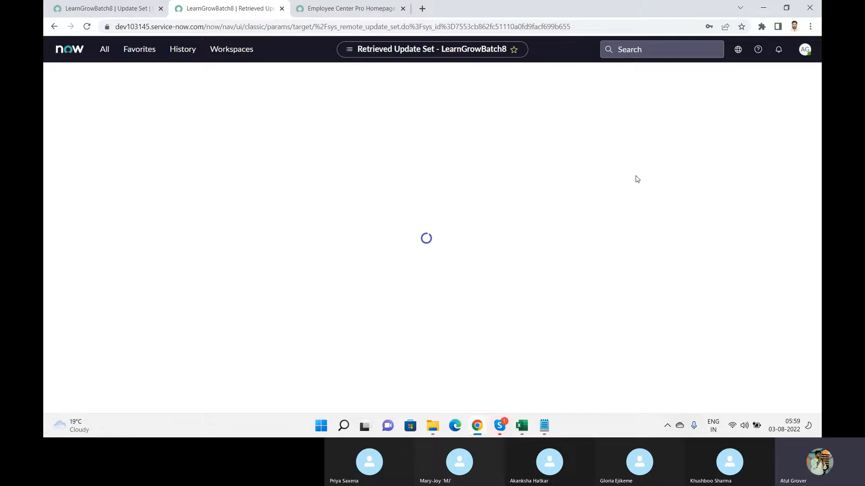
pyautogui.click(91, 14)
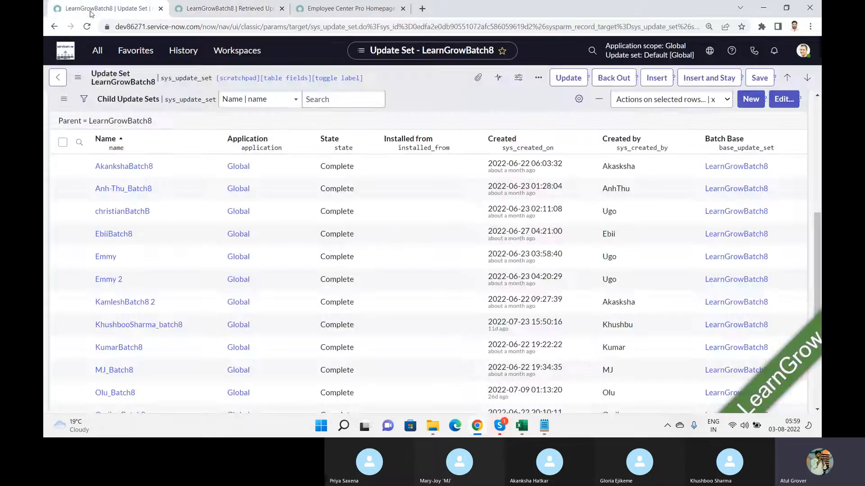
pyautogui.click(232, 15)
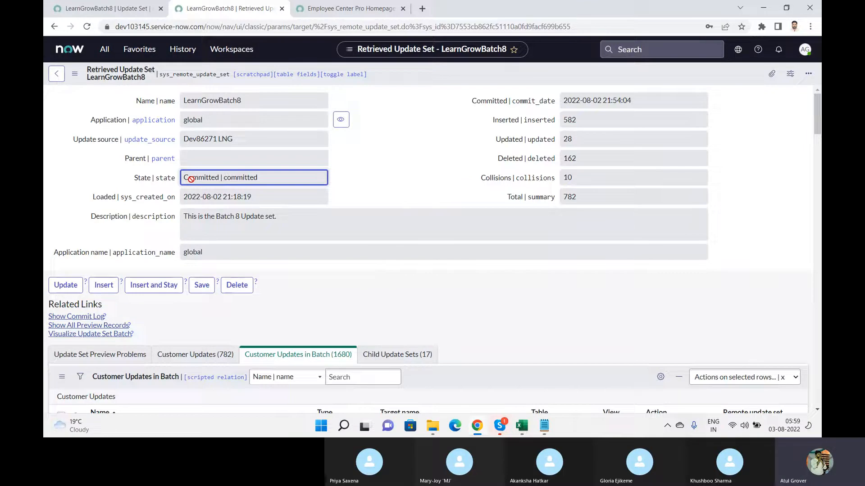
# Try navigator filters 'LNG', 'LNS' and 'Dem', then reload the instance page
pyautogui.click(107, 54)
pyautogui.moveTo(110, 77); pyautogui.dragTo(46, 78)
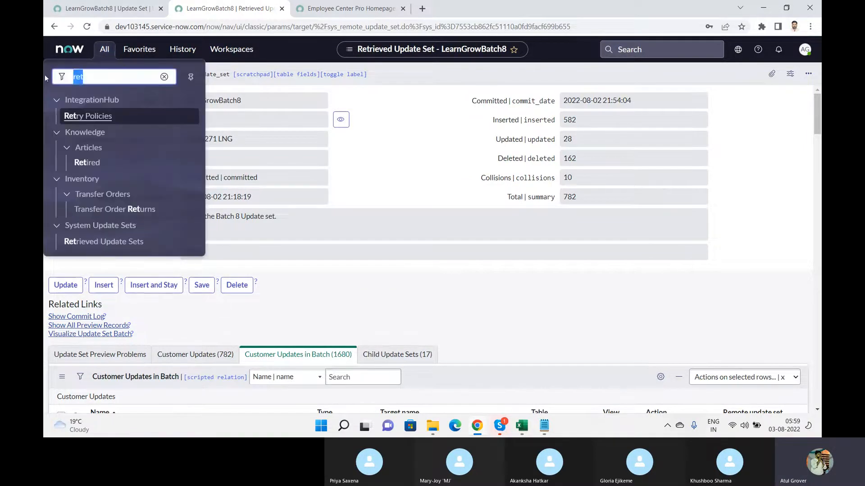
pyautogui.write('LNG')
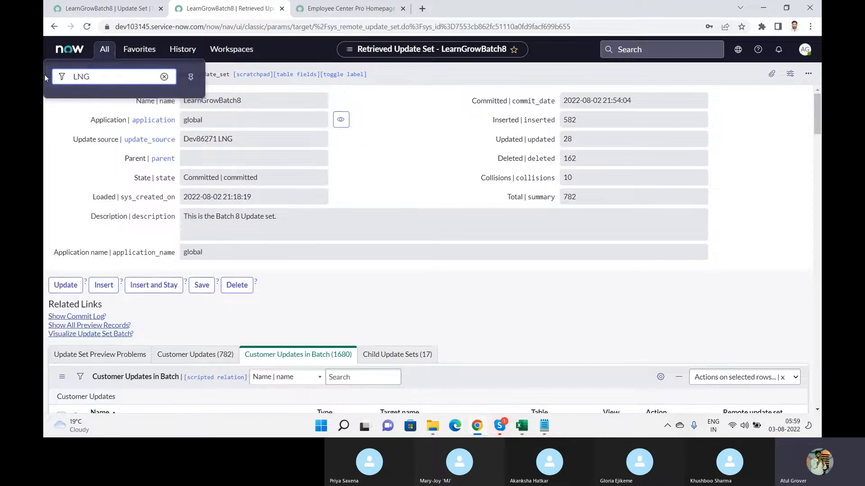
pyautogui.press('BackSpace')
pyautogui.click(64, 50)
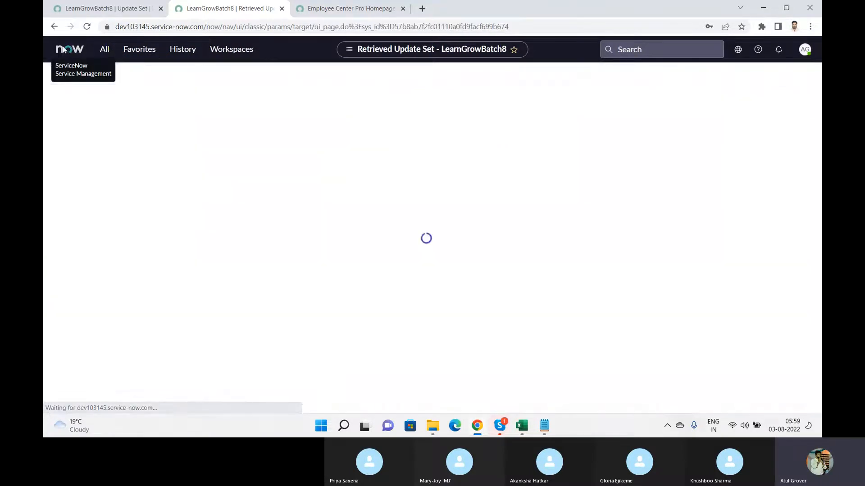
pyautogui.click(106, 52)
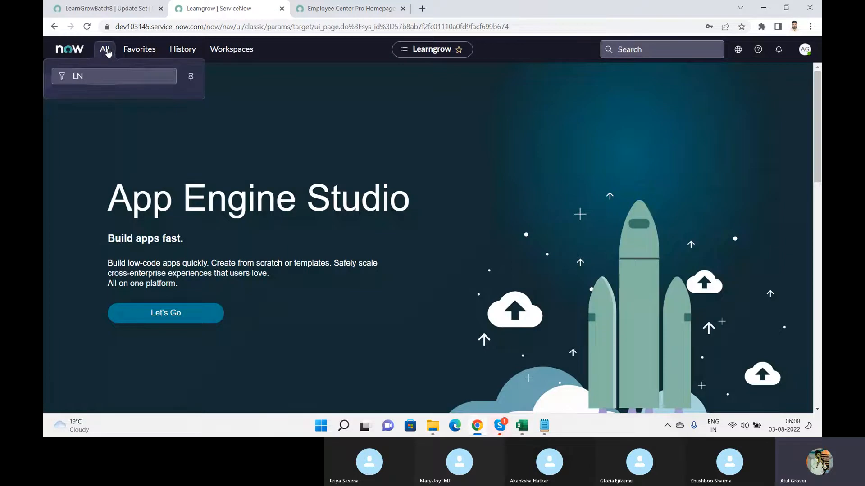
pyautogui.click(98, 78)
pyautogui.press('BackSpace')
pyautogui.press('BackSpace')
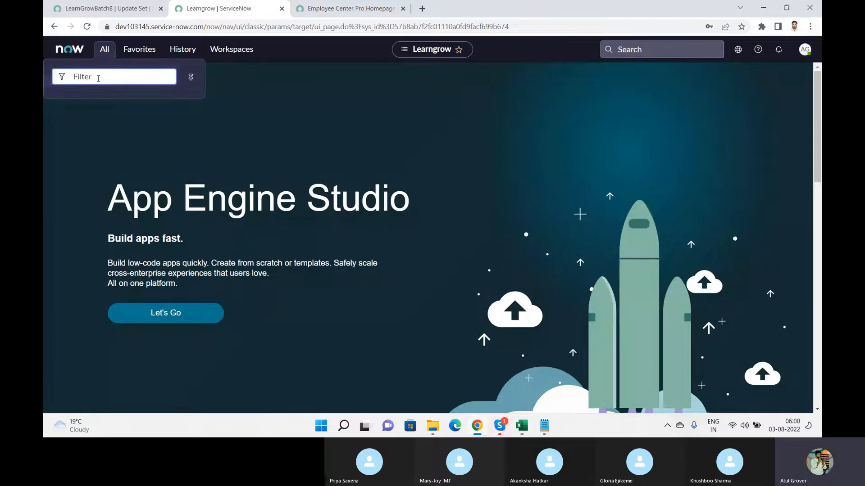
pyautogui.write('LNS')
pyautogui.press('BackSpace')
pyautogui.press('BackSpace')
pyautogui.press('BackSpace')
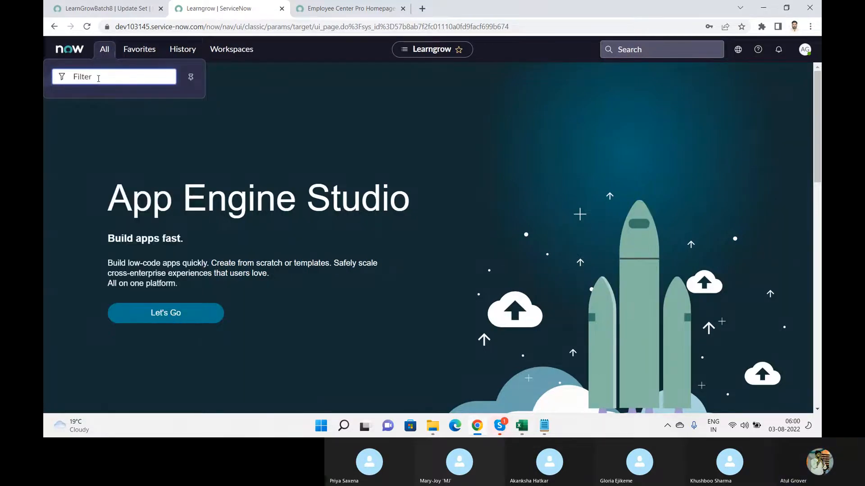
pyautogui.write('Dem')
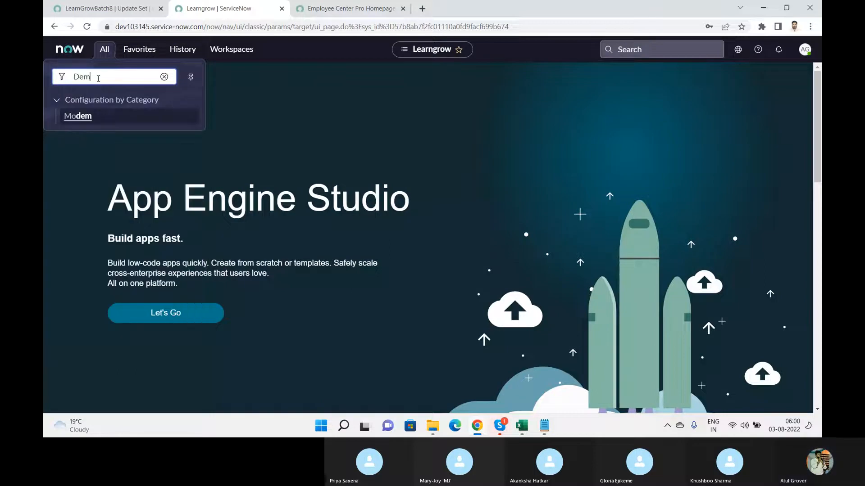
pyautogui.press('BackSpace')
pyautogui.press('BackSpace')
pyautogui.press('BackSpace')
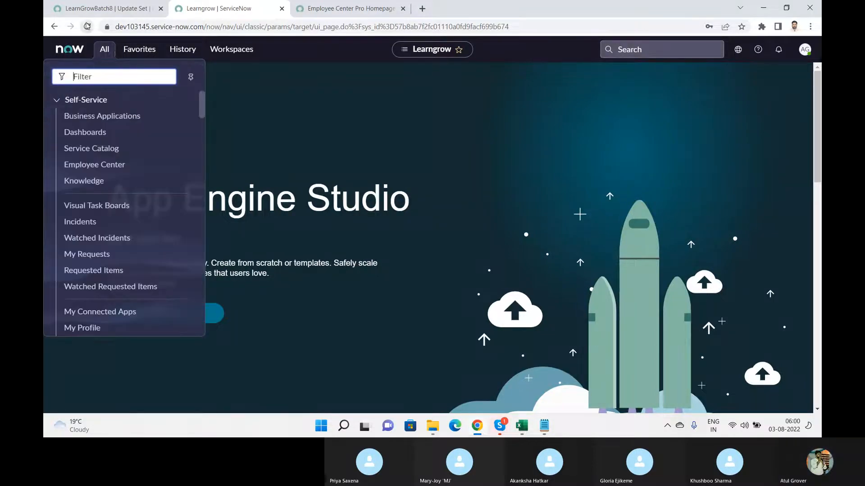
pyautogui.click(87, 26)
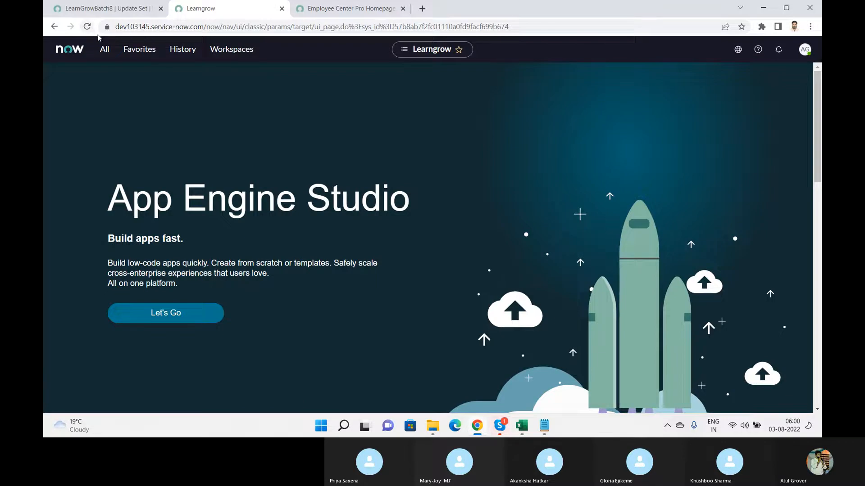
# Filter the navigator with 'LN' and 'Ol', then move from the update set tab to the Learngrow instance
pyautogui.click(105, 49)
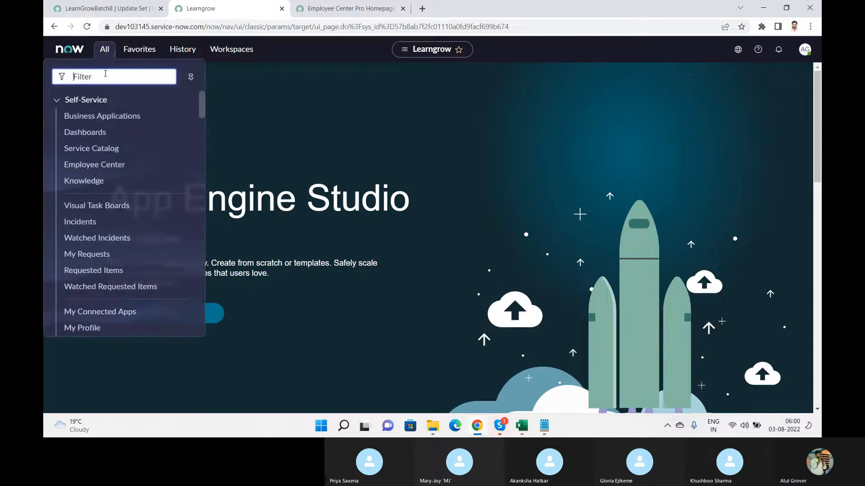
pyautogui.write('LN')
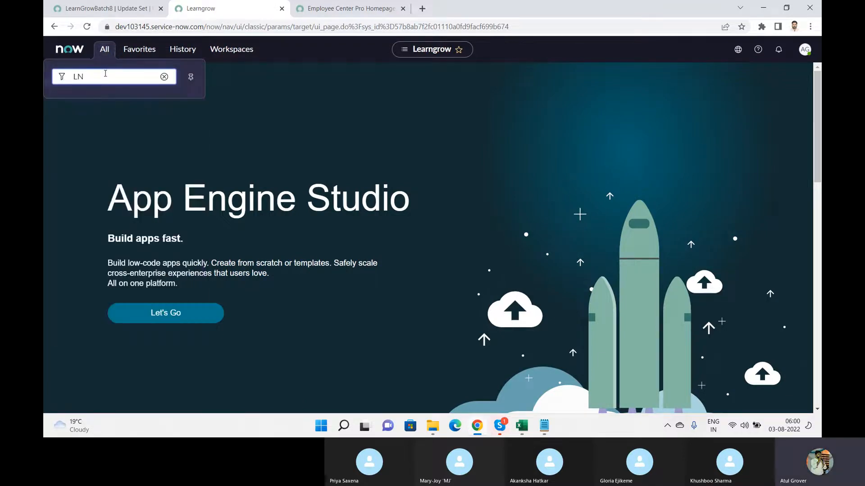
pyautogui.press('BackSpace')
pyautogui.press('BackSpace')
pyautogui.write('Ol')
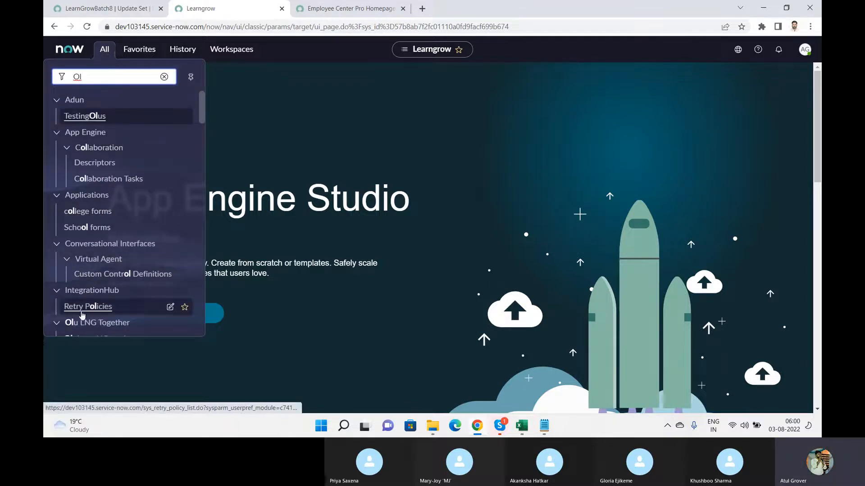
pyautogui.click(199, 103)
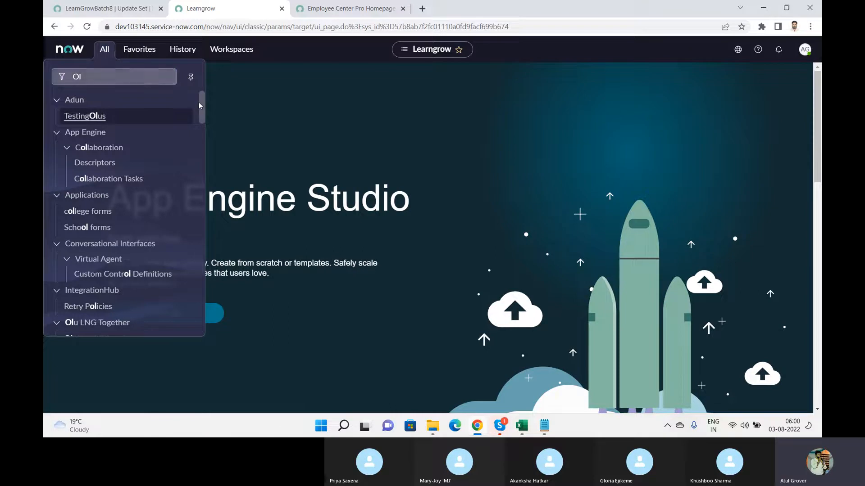
pyautogui.click(114, 83)
pyautogui.moveTo(114, 83); pyautogui.dragTo(44, 65)
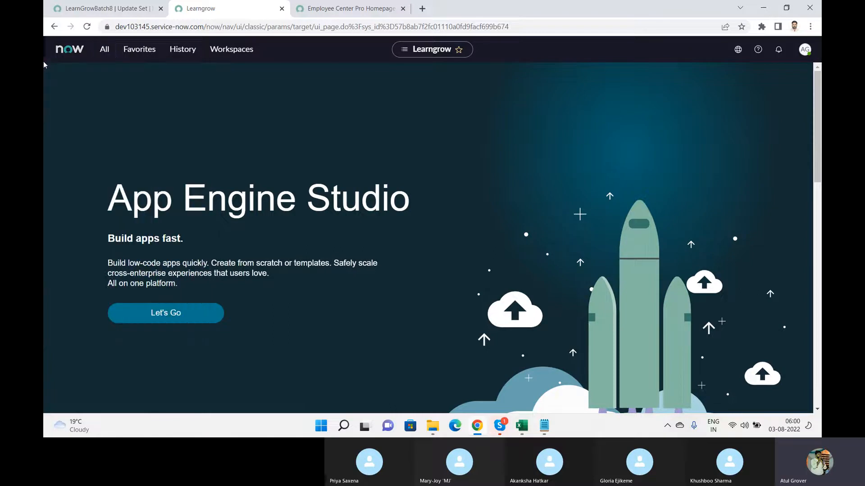
pyautogui.click(105, 49)
pyautogui.click(130, 10)
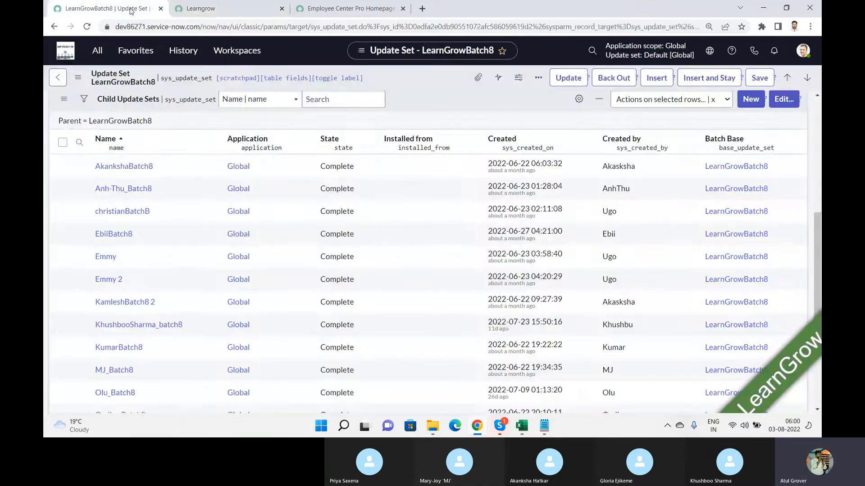
pyautogui.click(98, 50)
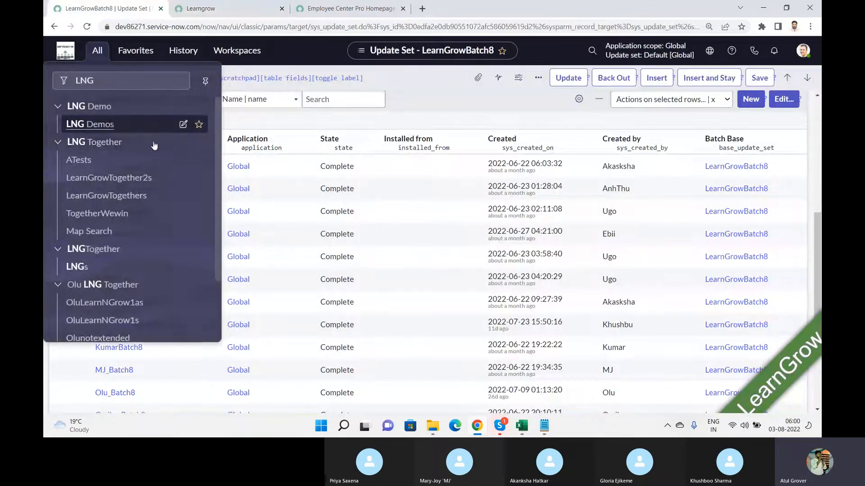
pyautogui.click(201, 8)
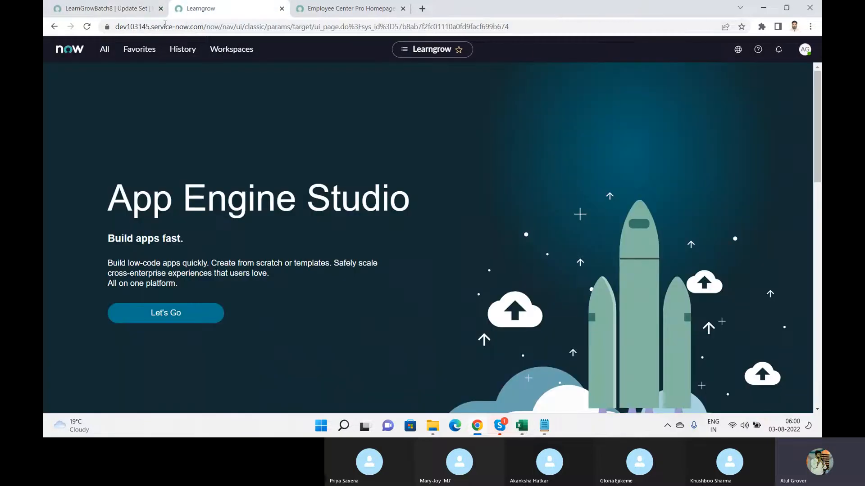
# Filter the navigator by 'mainta' and open Service Catalog > Maintain Items
pyautogui.click(110, 55)
pyautogui.moveTo(83, 77); pyautogui.dragTo(50, 79)
pyautogui.write('LNG')
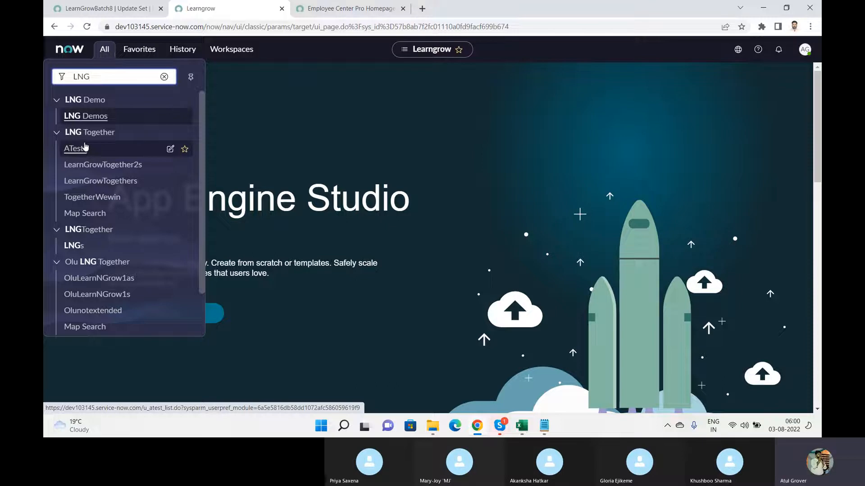
pyautogui.click(204, 100)
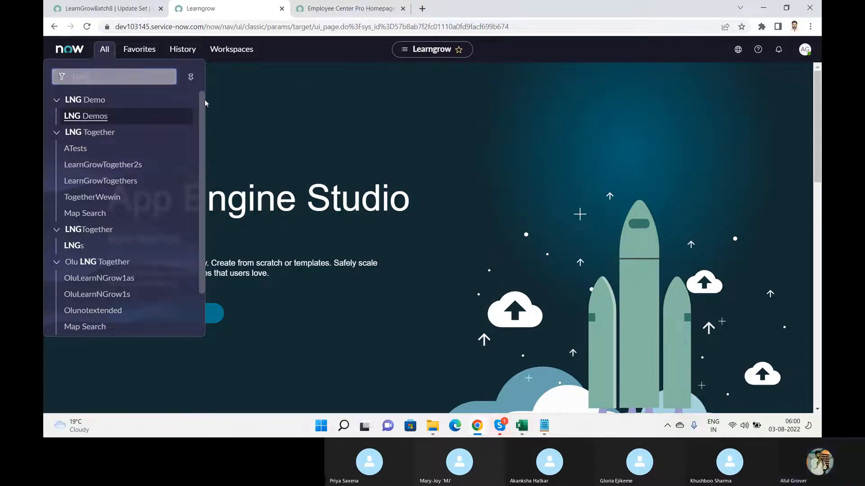
pyautogui.moveTo(204, 100); pyautogui.dragTo(206, 65)
pyautogui.moveTo(116, 80); pyautogui.dragTo(43, 91)
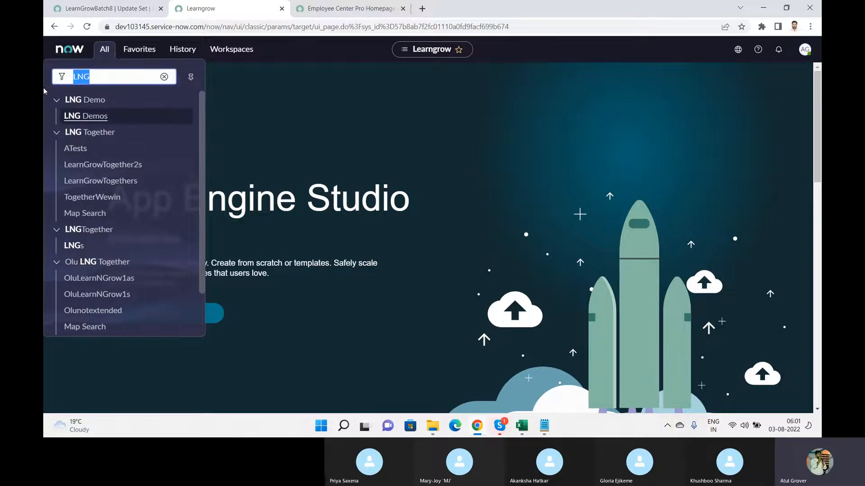
pyautogui.write('mainta')
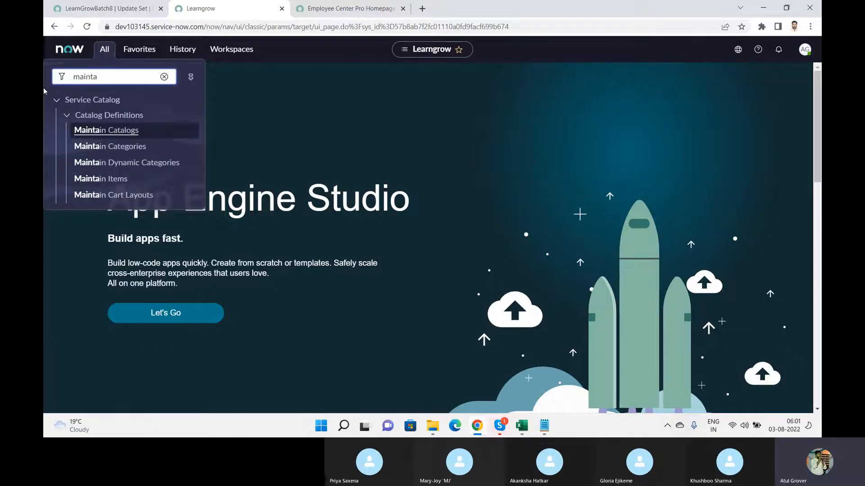
pyautogui.click(93, 179)
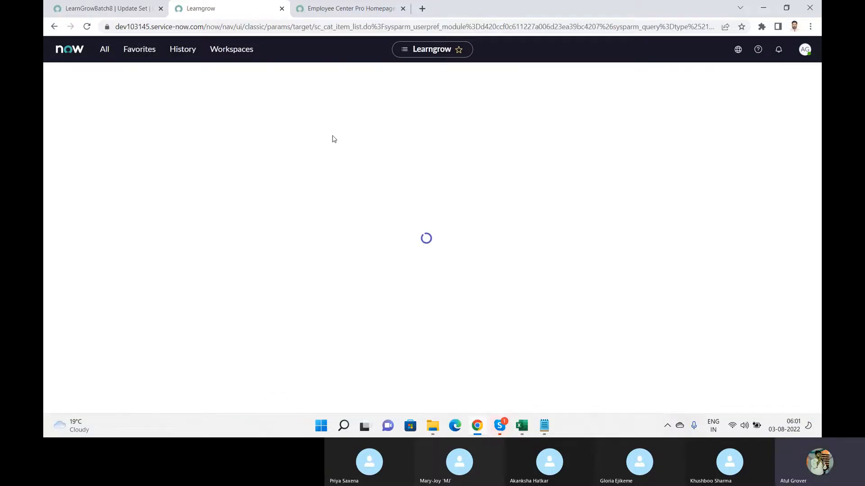
# Search catalog item names for '*lng', finding LNG Training, then try a person's name
pyautogui.click(136, 134)
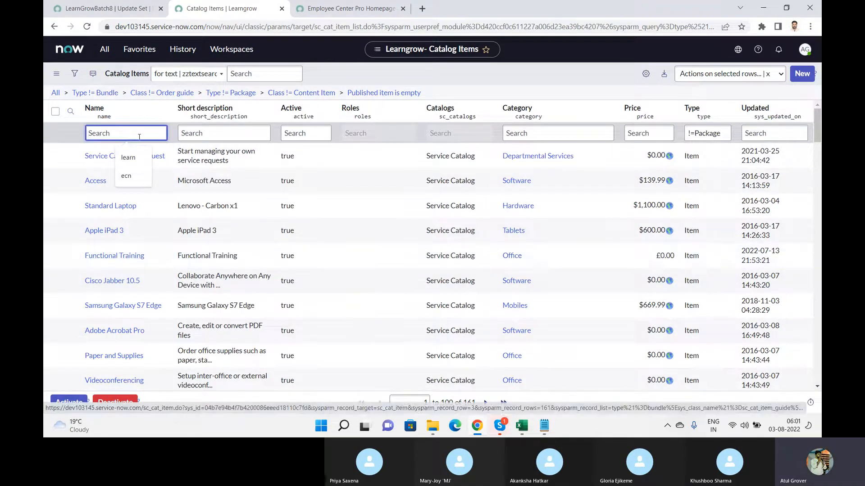
pyautogui.write('*lng')
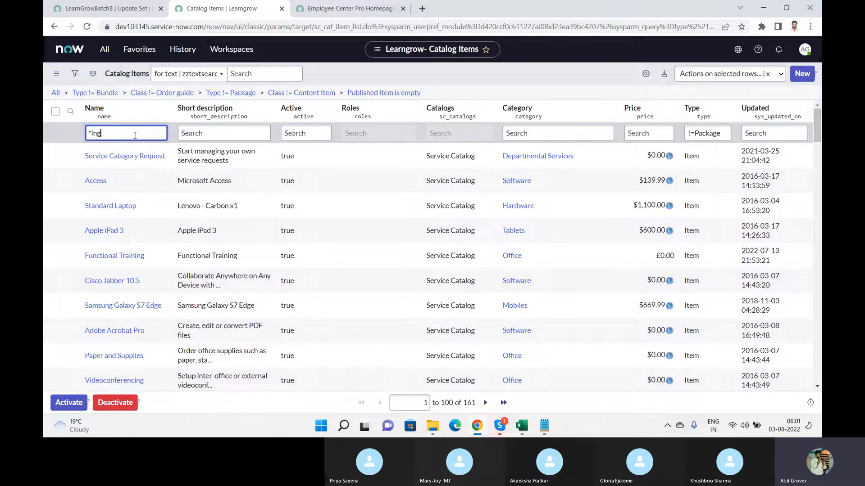
pyautogui.press('Return')
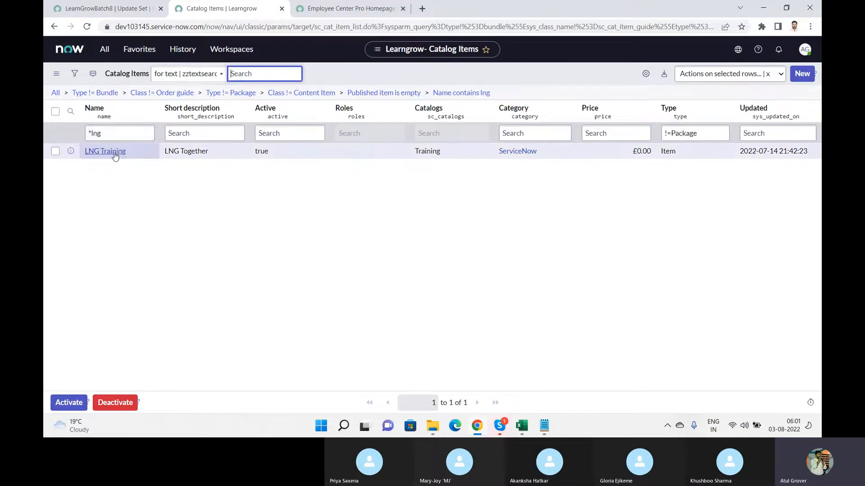
pyautogui.click(130, 133)
pyautogui.doubleClick(131, 133)
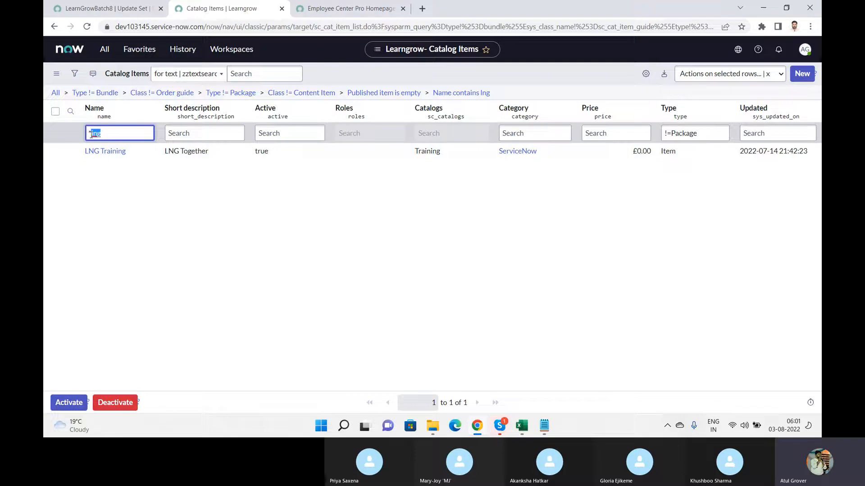
pyautogui.write('khu')
pyautogui.press('Return')
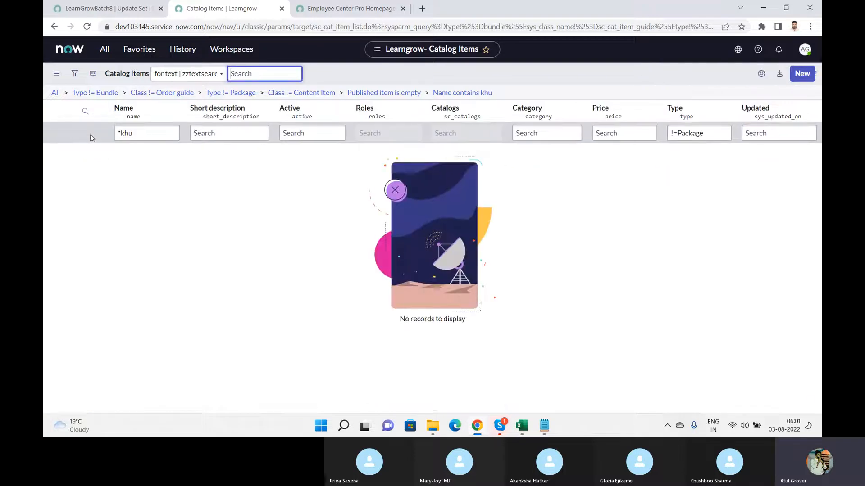
# Search by another person's name, clear the Name search, and return to the LearnGrowBatch8 tab
pyautogui.click(137, 134)
pyautogui.press('BackSpace')
pyautogui.press('BackSpace')
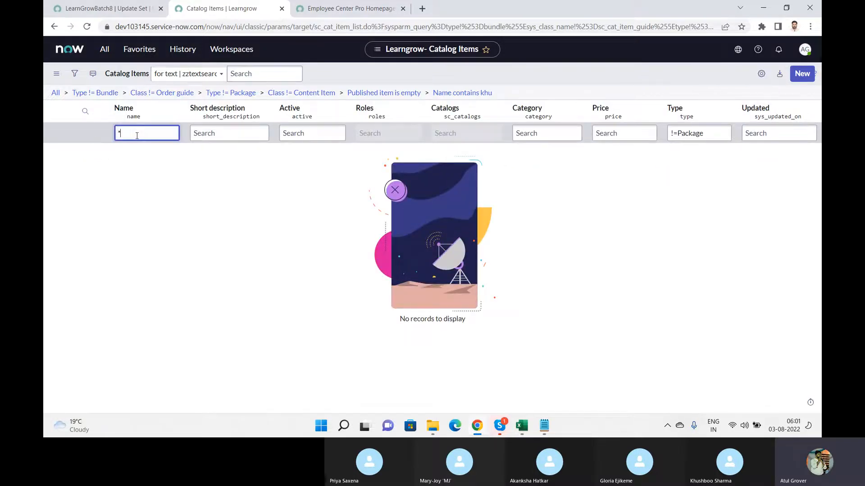
pyautogui.write('priya')
pyautogui.press('Return')
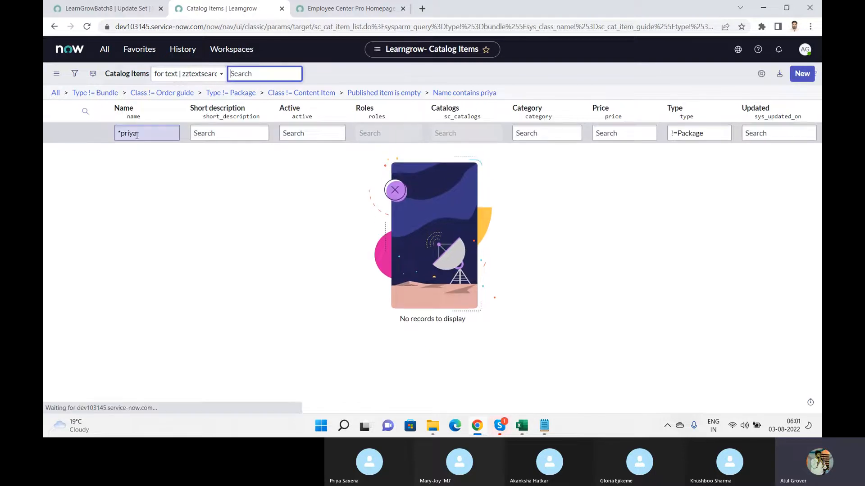
pyautogui.click(137, 134)
pyautogui.hotkey('ctrl', 'a')
pyautogui.press('BackSpace')
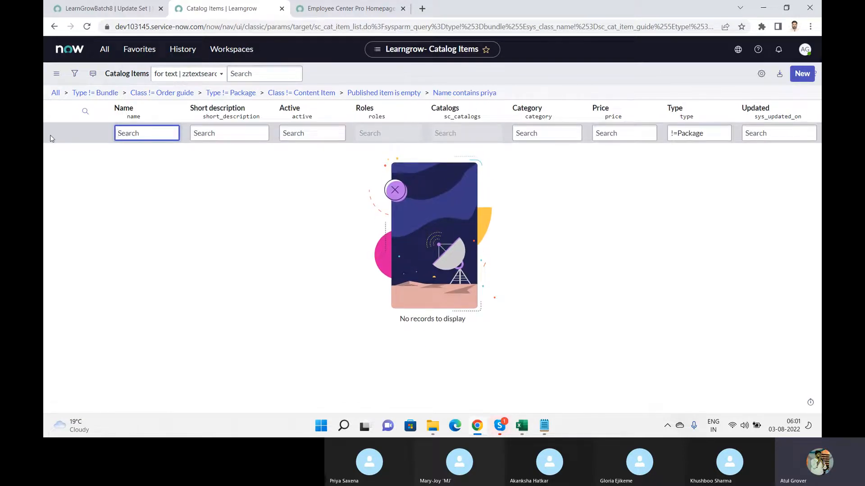
pyautogui.click(108, 9)
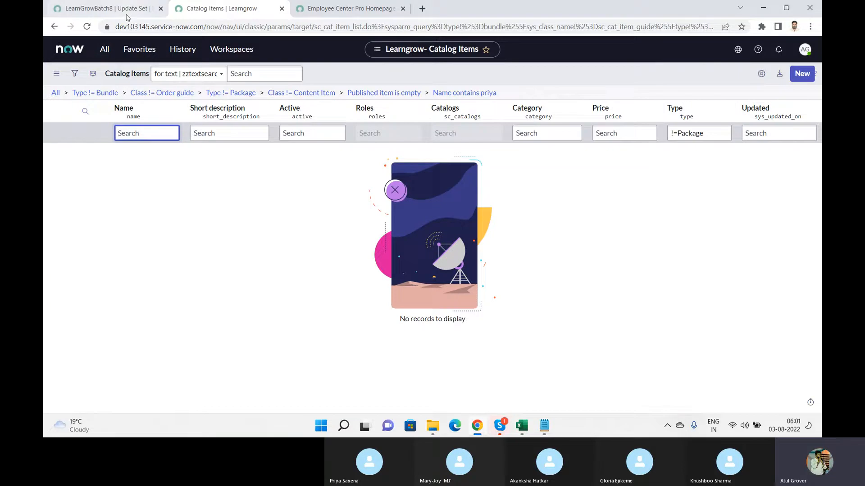
# Scroll the navigator menu, then return to the empty Catalog Items list
pyautogui.click(96, 53)
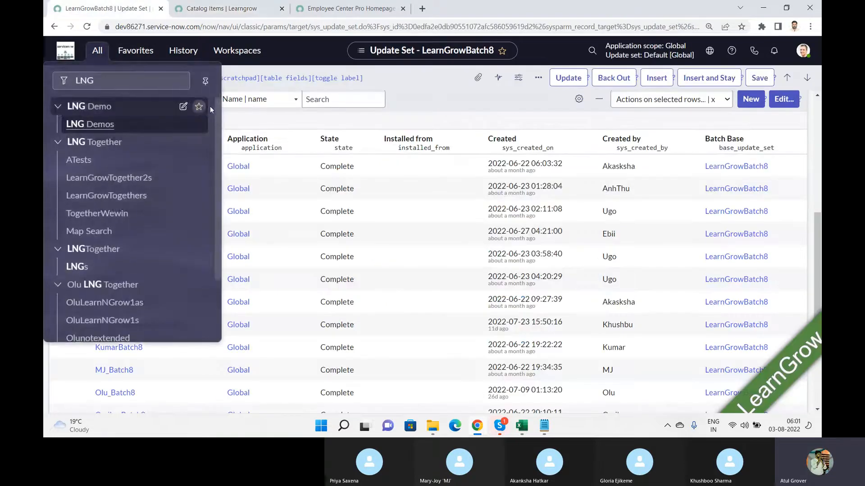
pyautogui.scroll(-2, 220, 123)
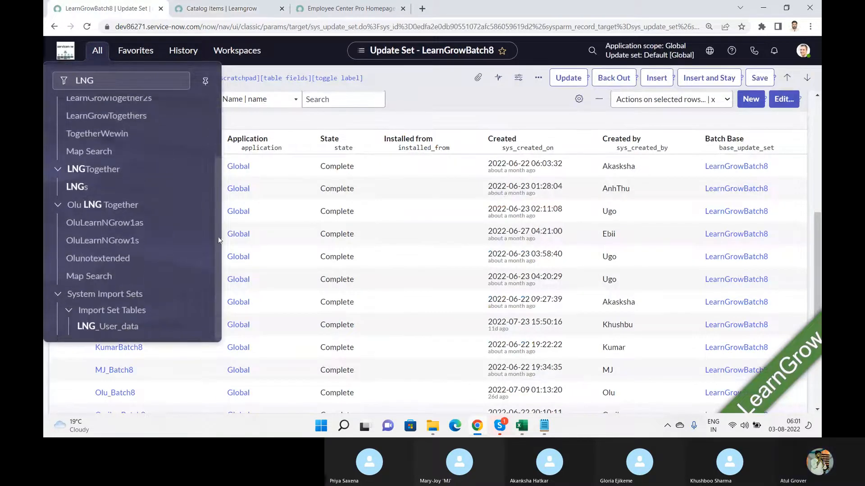
pyautogui.click(237, 7)
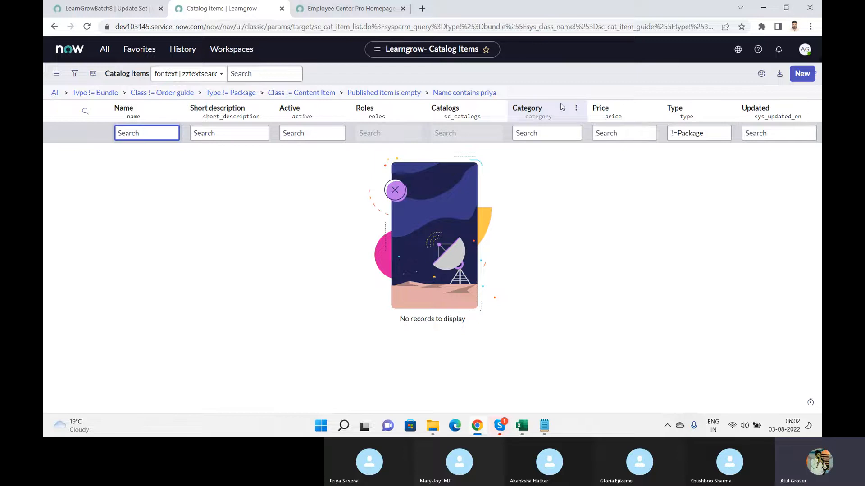
# Filter the navigator by 'local', open Local Update Sets, and open the LearnGrowBatch8 record
pyautogui.click(105, 50)
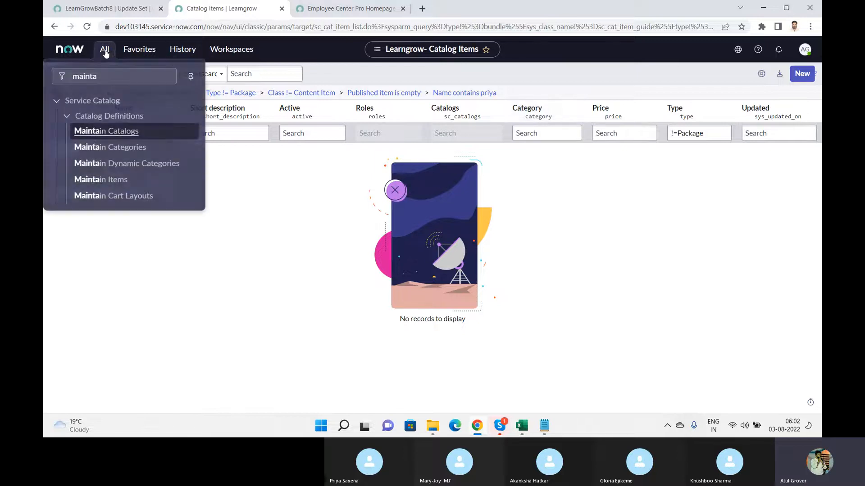
pyautogui.write('loca')
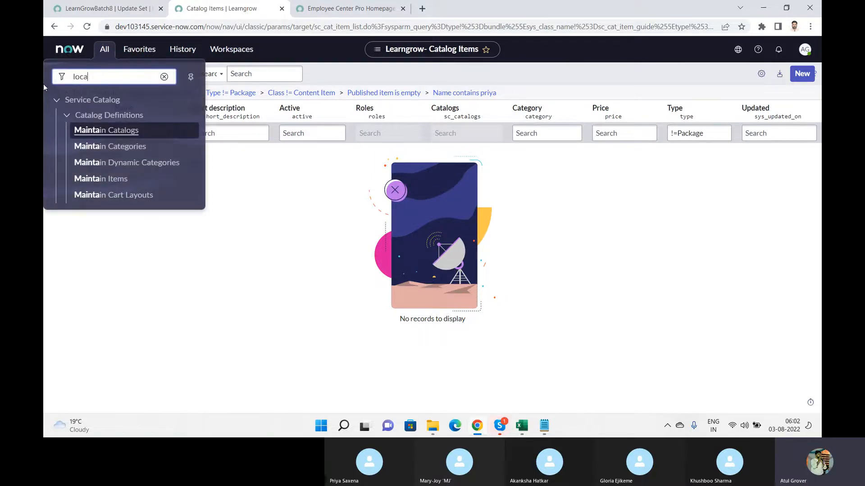
pyautogui.write('l')
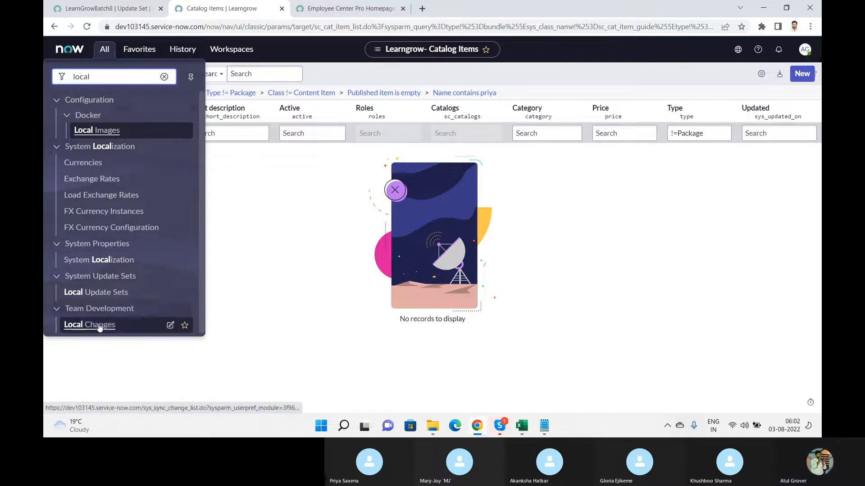
pyautogui.moveTo(201, 218); pyautogui.dragTo(203, 268)
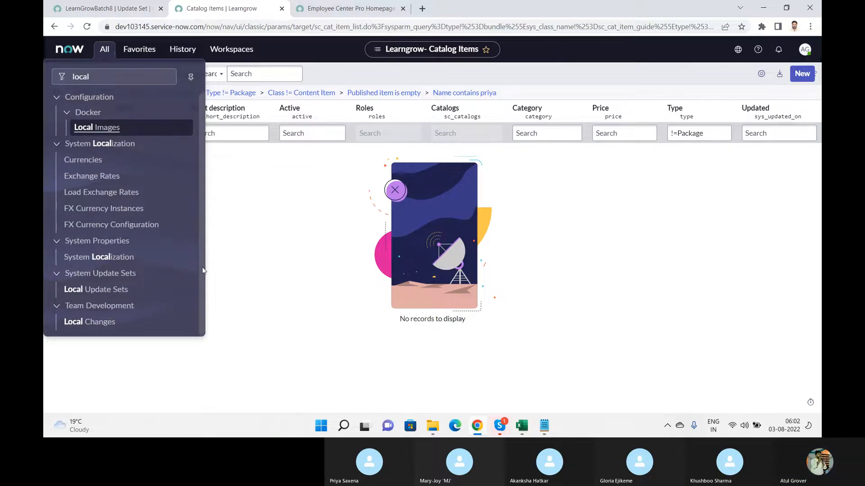
pyautogui.click(110, 291)
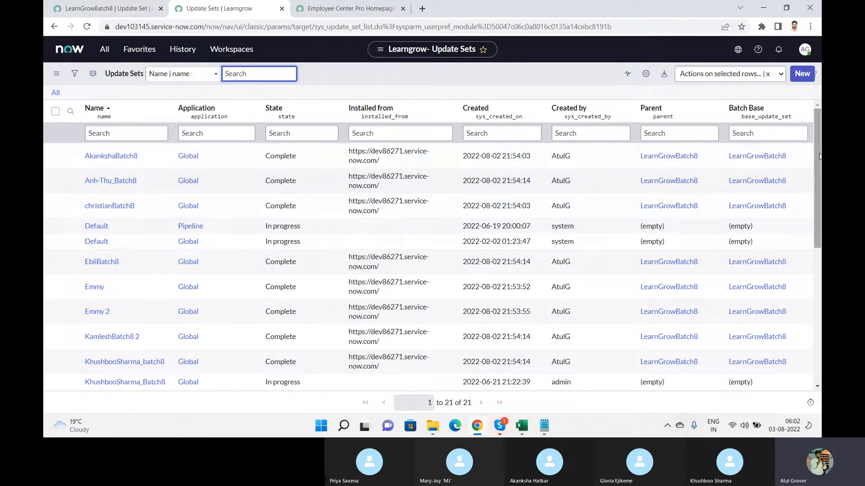
pyautogui.scroll(-3, 392, 211)
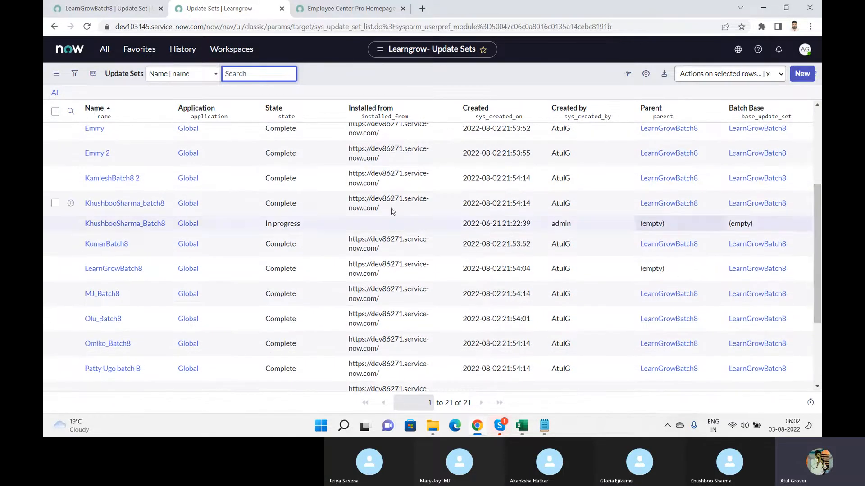
pyautogui.click(110, 270)
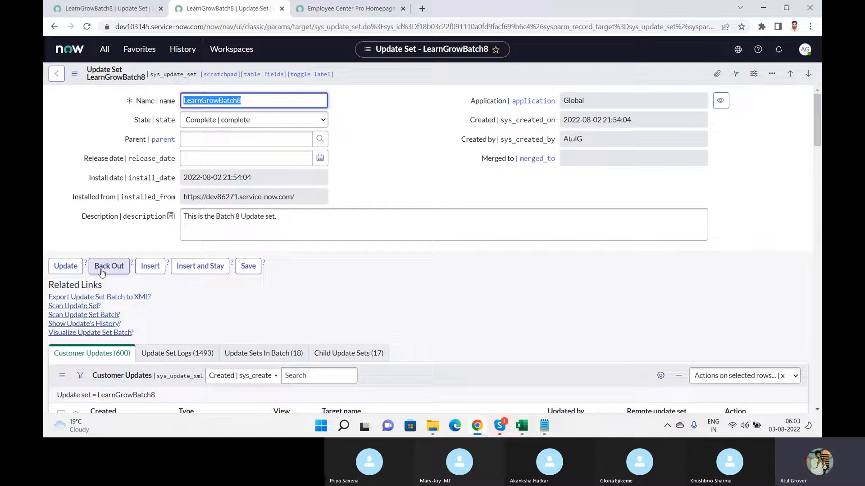
# Scroll through LearnGrowBatch8's 17 child update sets, then start the Back Out
pyautogui.click(348, 353)
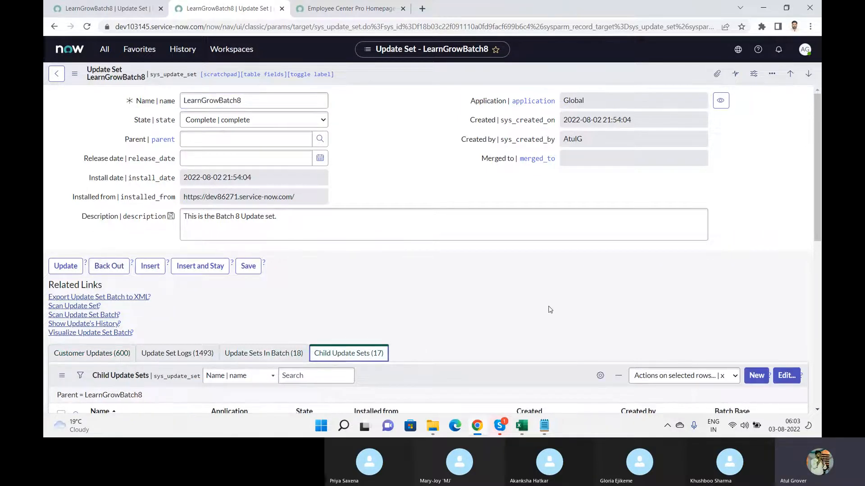
pyautogui.moveTo(816, 102); pyautogui.dragTo(817, 174)
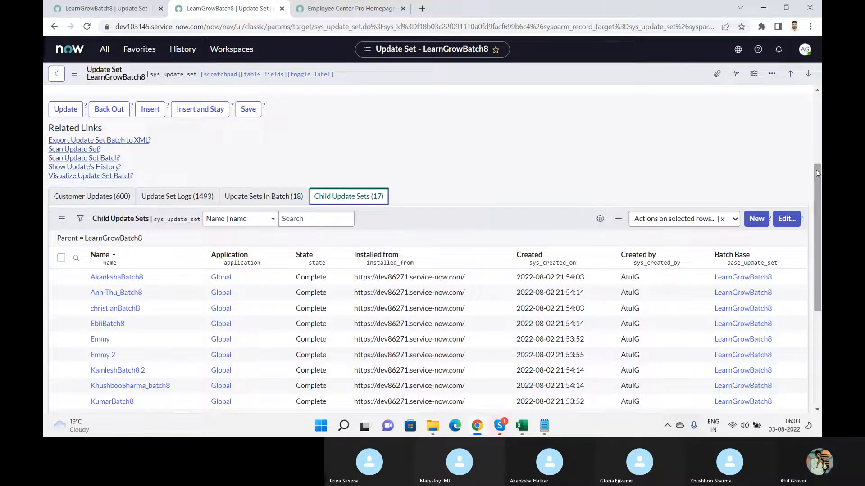
pyautogui.moveTo(817, 173); pyautogui.dragTo(818, 152)
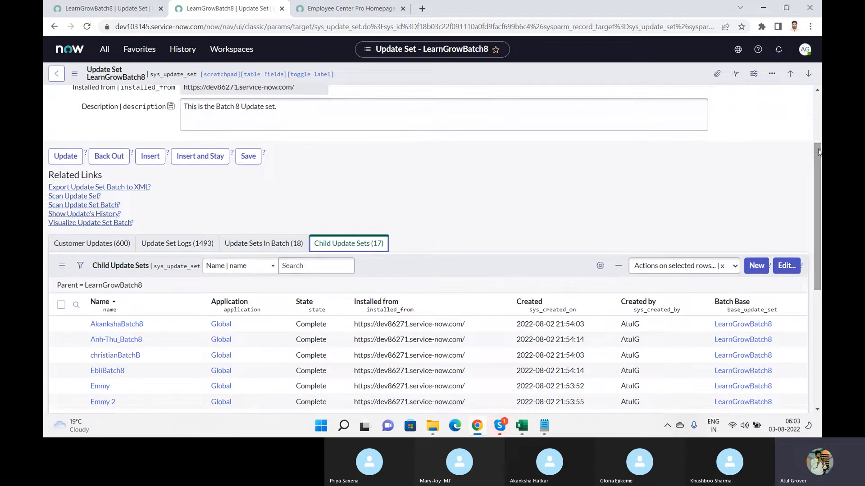
pyautogui.click(108, 158)
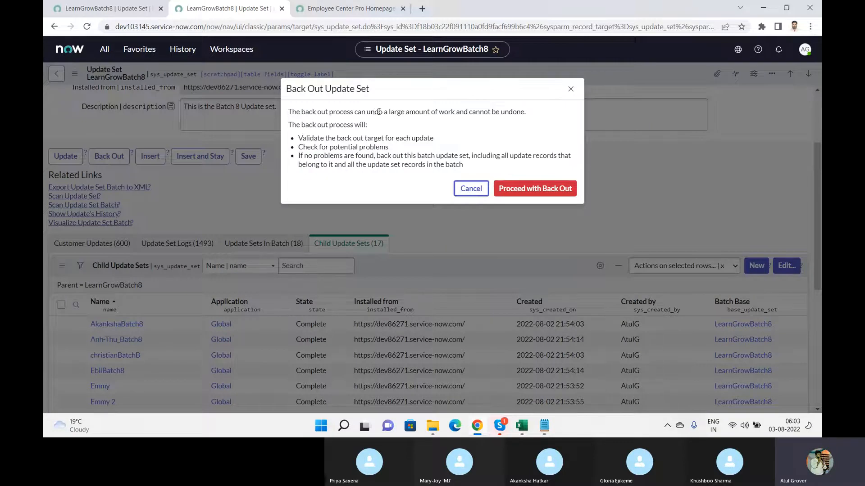
# Read the back-out warnings and proceed with backing out the LearnGrowBatch8 batch
pyautogui.moveTo(408, 112); pyautogui.dragTo(521, 112)
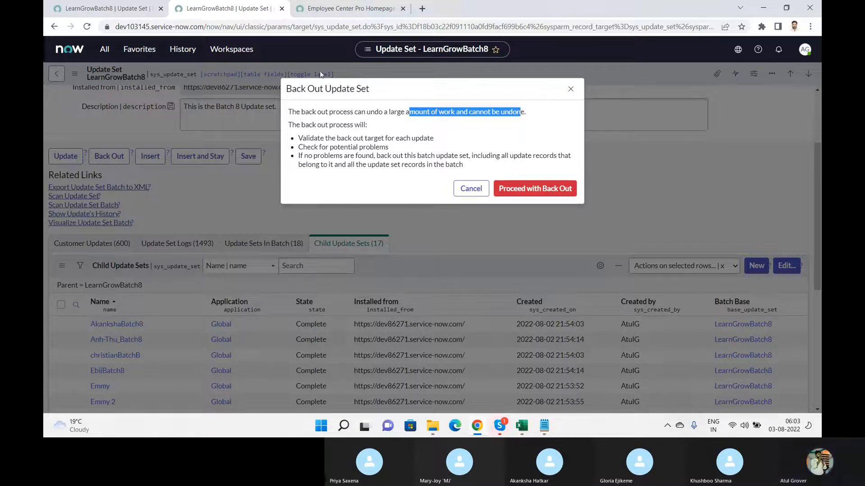
pyautogui.moveTo(314, 137); pyautogui.dragTo(478, 175)
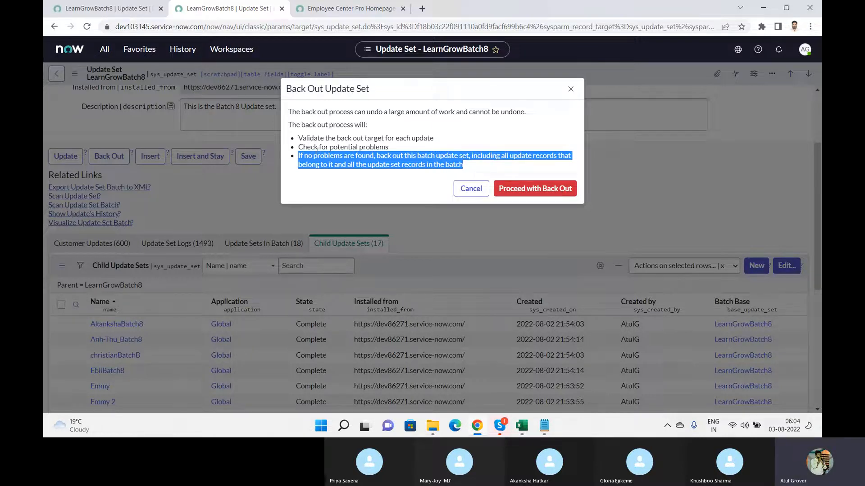
pyautogui.click(533, 189)
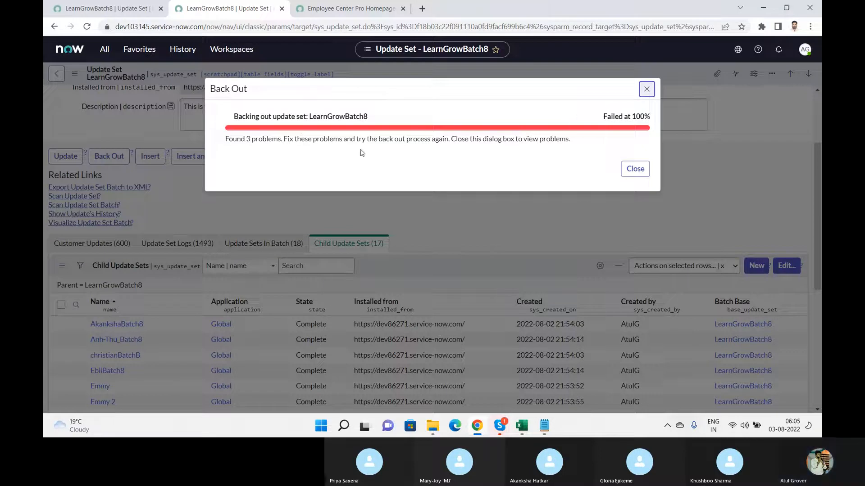
# Close the failed back-out result and show the three Do Nothing backout problems
pyautogui.moveTo(245, 138); pyautogui.dragTo(600, 152)
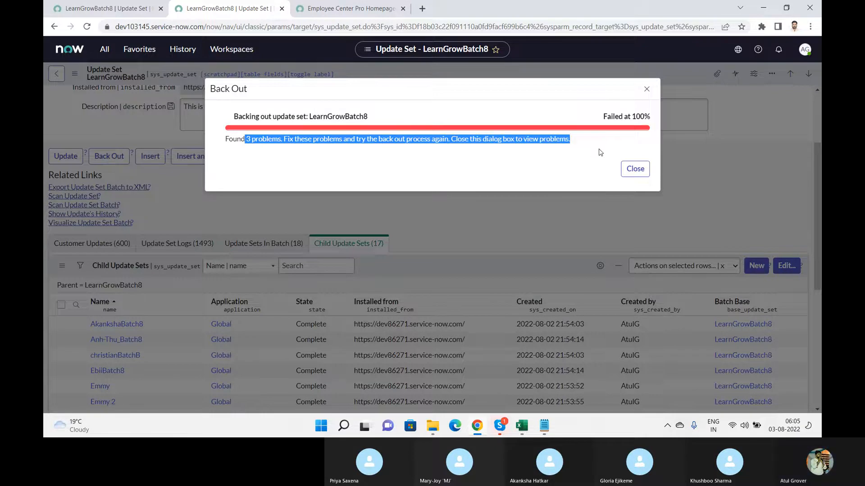
pyautogui.click(635, 170)
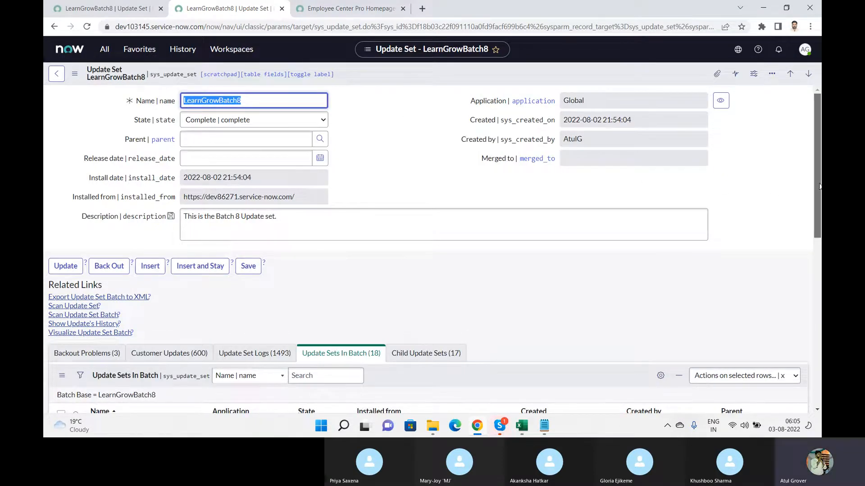
pyautogui.moveTo(819, 187); pyautogui.dragTo(815, 237)
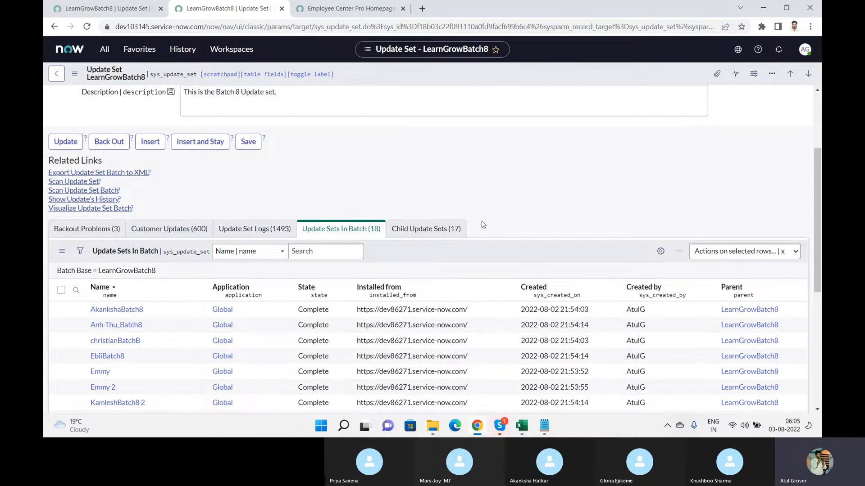
pyautogui.click(87, 229)
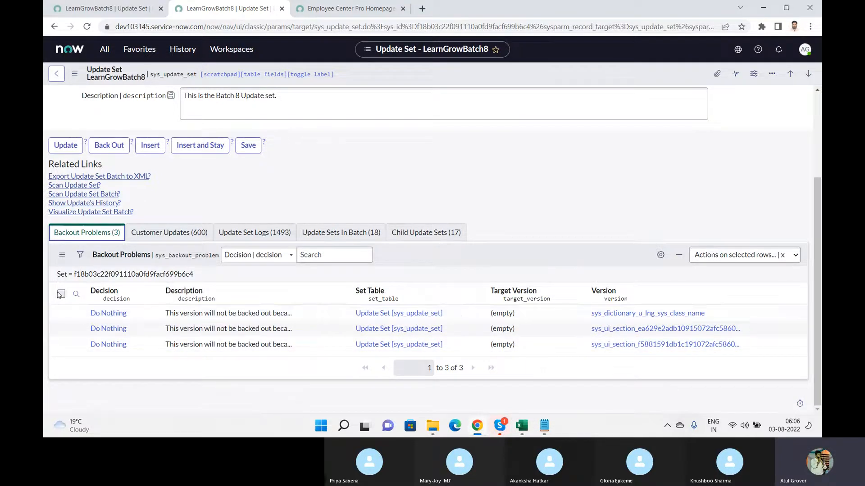
# Inspect the first Do Nothing backout problem, return to LearnGrowBatch8, then switch to the Skype call
pyautogui.click(61, 294)
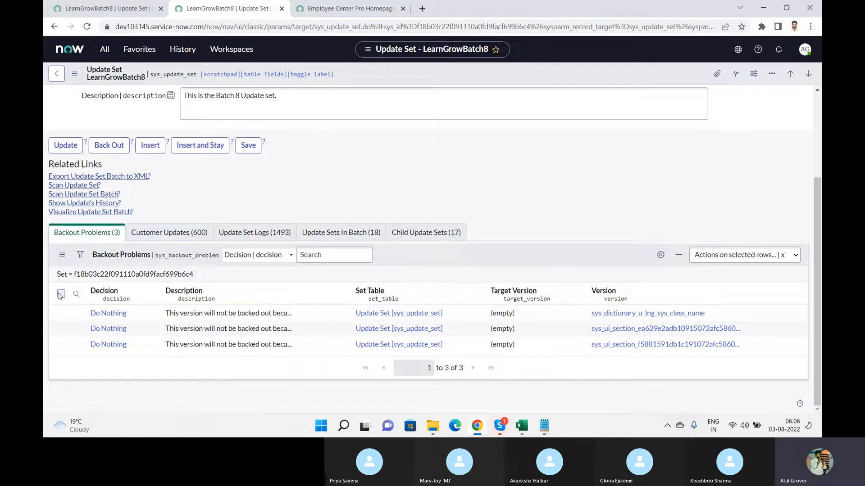
pyautogui.click(740, 255)
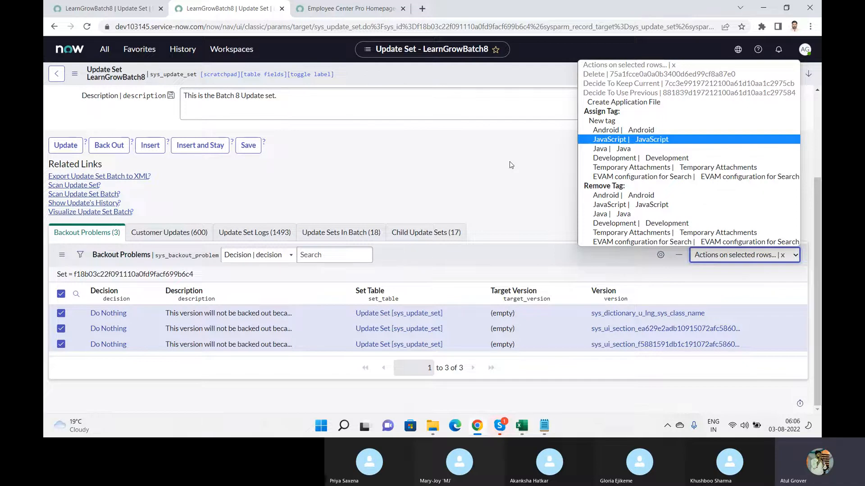
pyautogui.click(118, 314)
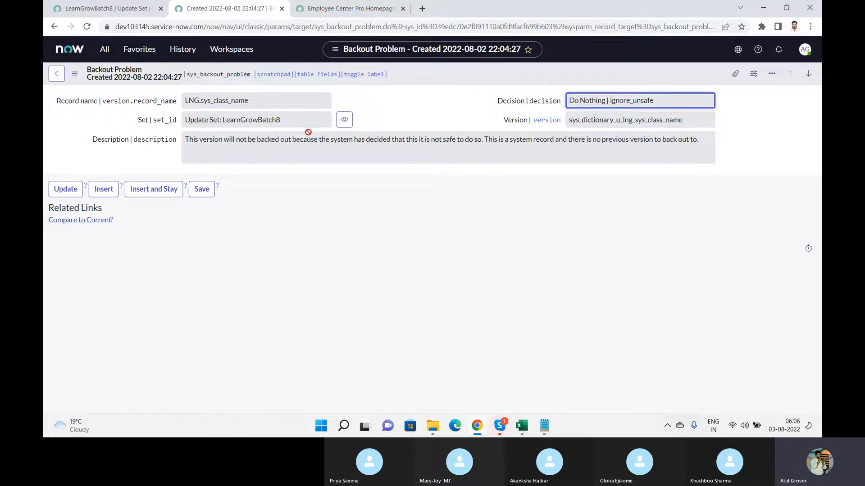
pyautogui.click(57, 75)
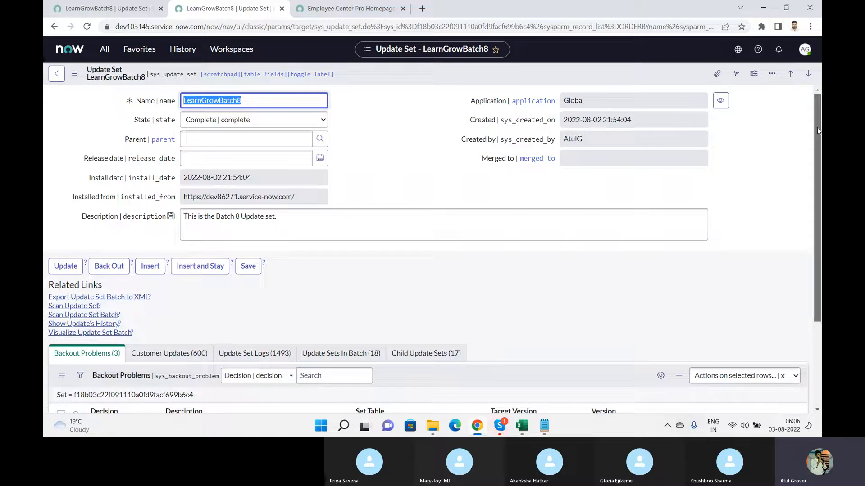
pyautogui.moveTo(817, 131); pyautogui.dragTo(817, 227)
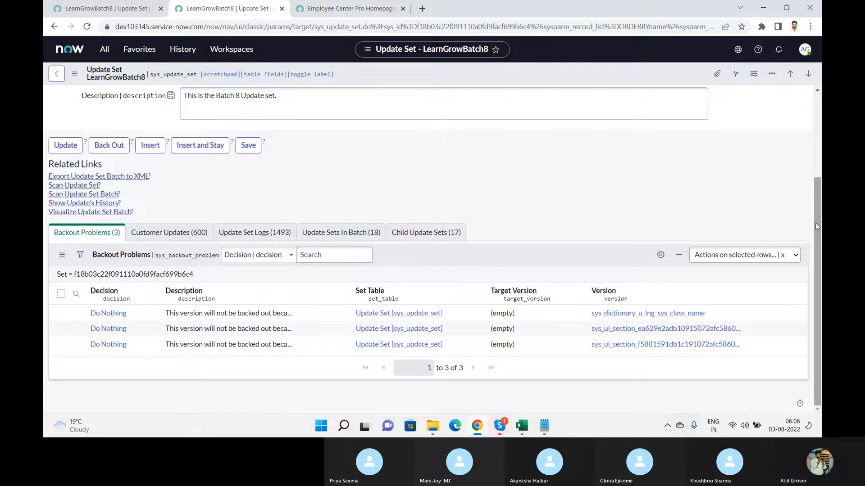
pyautogui.hotkey('alt', 'Tab')
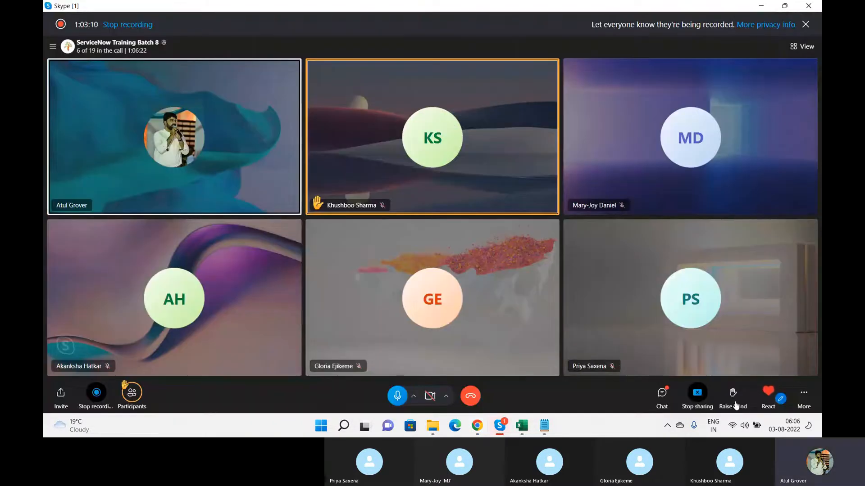
# Check the Skype call chat, then return to the LearnGrowBatch8 update set in Chrome
pyautogui.click(662, 393)
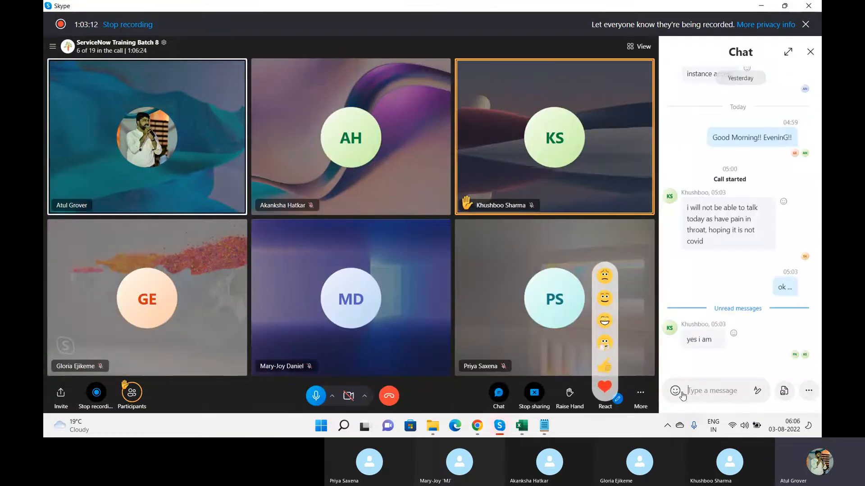
pyautogui.click(810, 51)
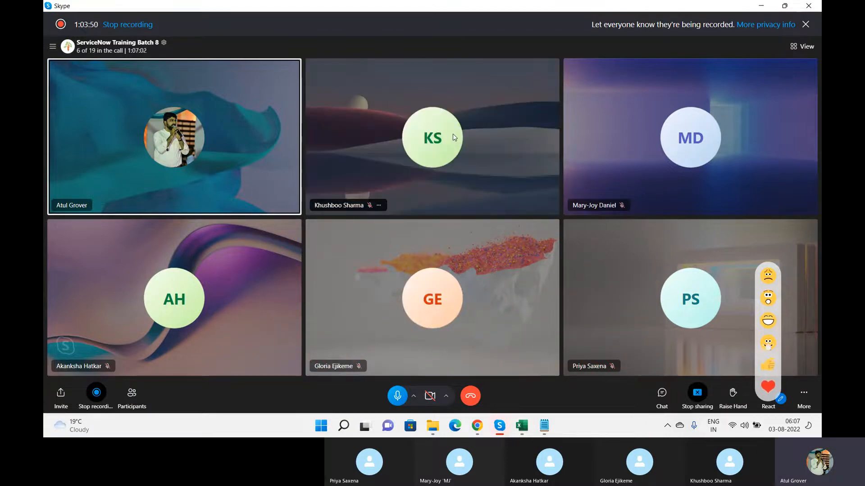
pyautogui.hotkey('alt', 'Tab')
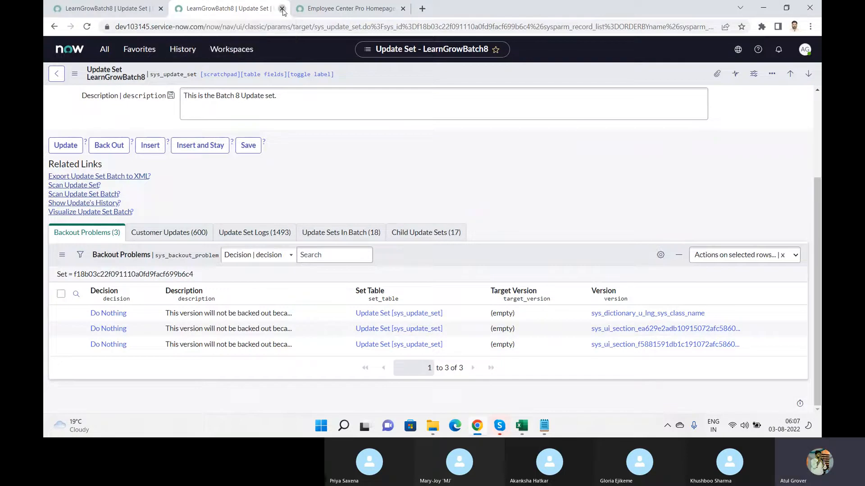
# Close the duplicate update set tab and open Benefits under the Employee Center's Popular topics
pyautogui.click(282, 10)
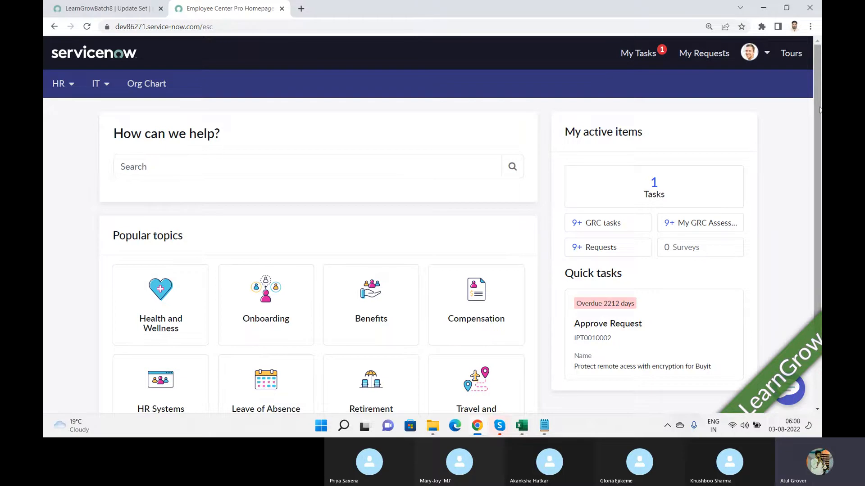
pyautogui.scroll(-2, 819, 109)
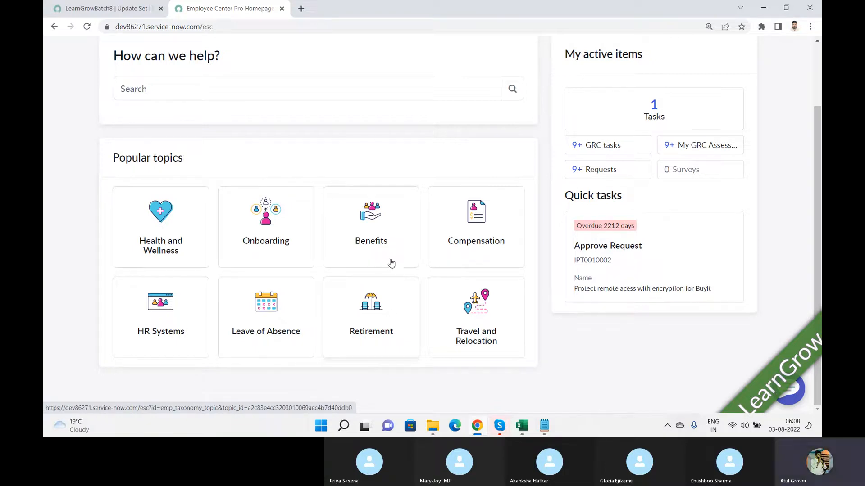
pyautogui.click(384, 219)
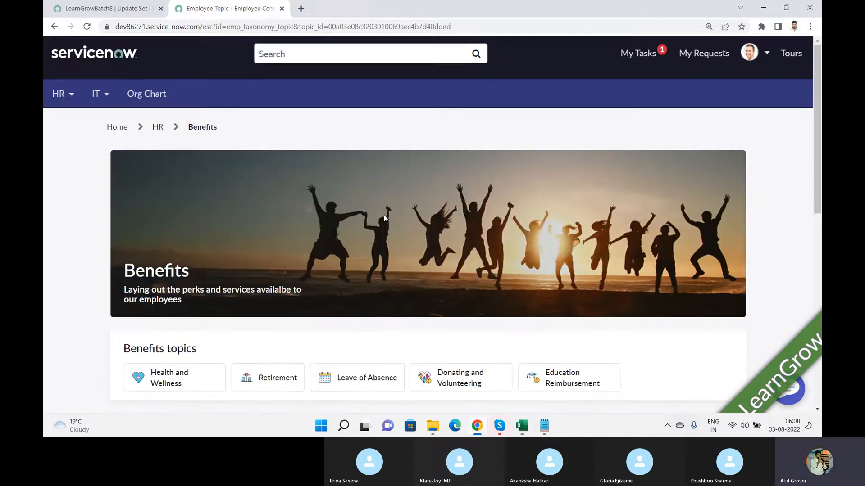
# Scroll the Benefits page down to Browse Benefits items like 401(k) and Dental Plan Enrollment
pyautogui.moveTo(818, 98)
pyautogui.mouseDown()
pyautogui.moveTo(819, 189)
pyautogui.moveTo(817, 158)
pyautogui.moveTo(817, 174)
pyautogui.mouseUp()
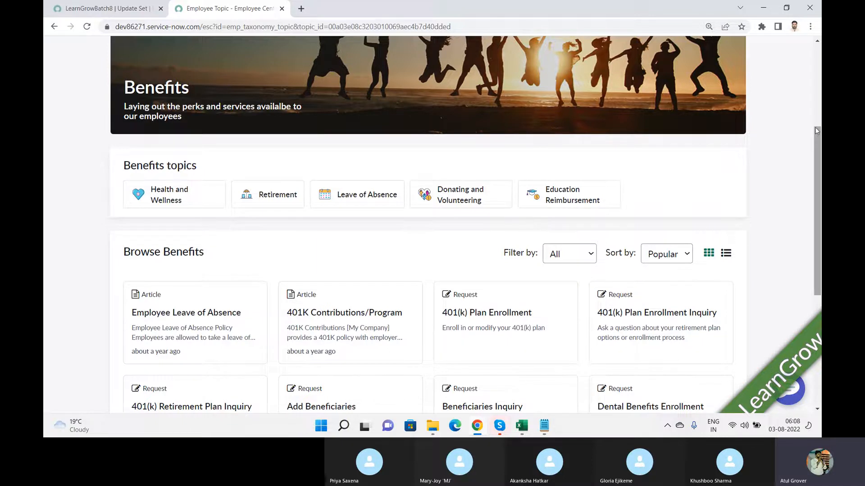
pyautogui.moveTo(815, 128); pyautogui.dragTo(816, 208)
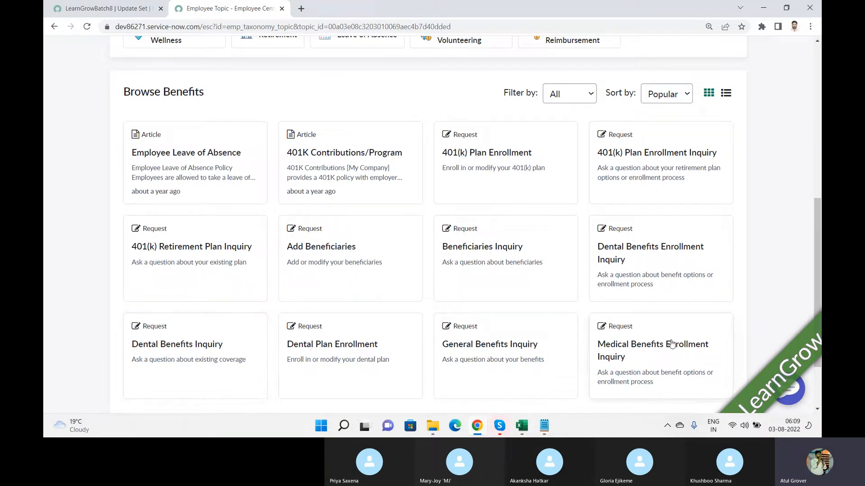
# Open the Medical Benefits Enrollment Inquiry request, then go back to the LearnGrowBatch8 update set tab
pyautogui.click(640, 345)
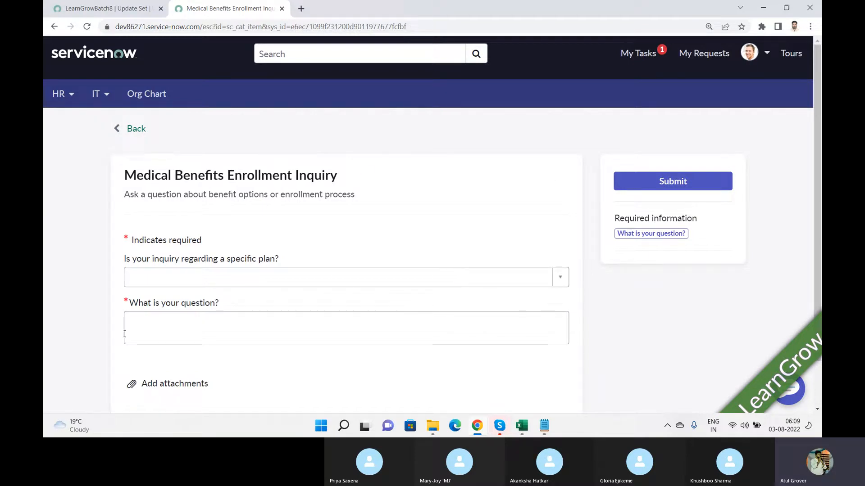
pyautogui.click(103, 9)
pyautogui.click(100, 54)
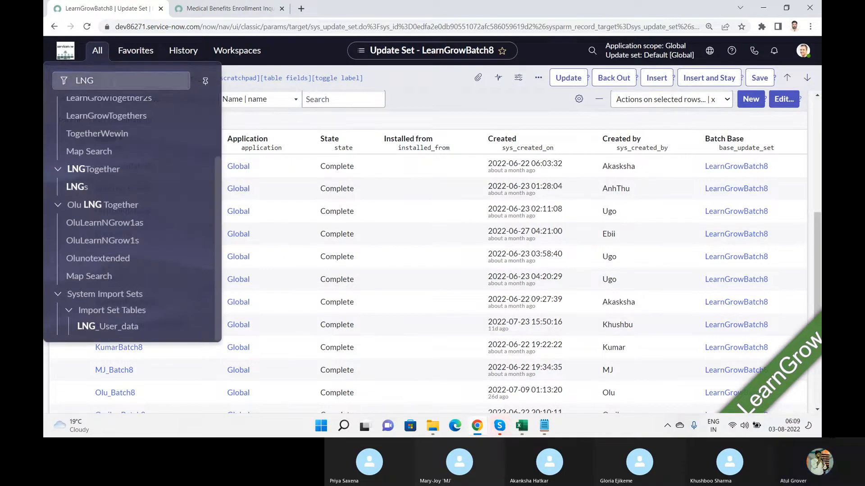
# Open the Maintain Items catalog list and note the Medical Benefits Enrollment Inquiry title
pyautogui.moveTo(101, 80); pyautogui.dragTo(45, 79)
pyautogui.write('maintai')
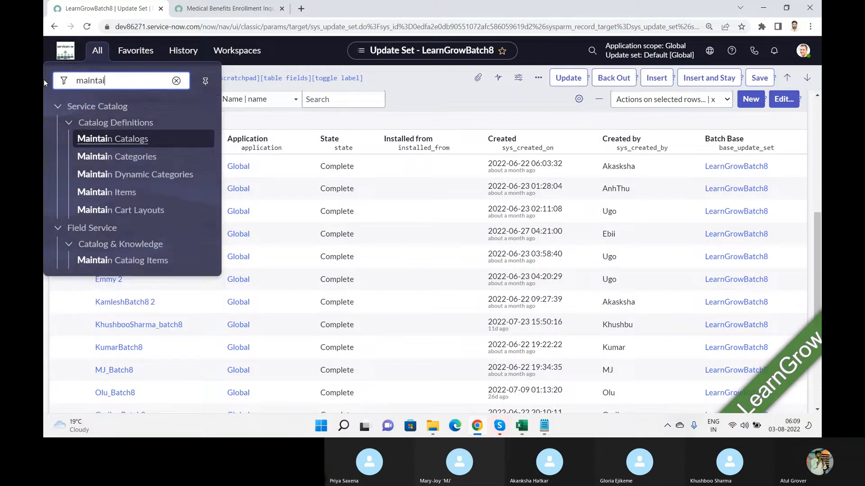
pyautogui.click(107, 194)
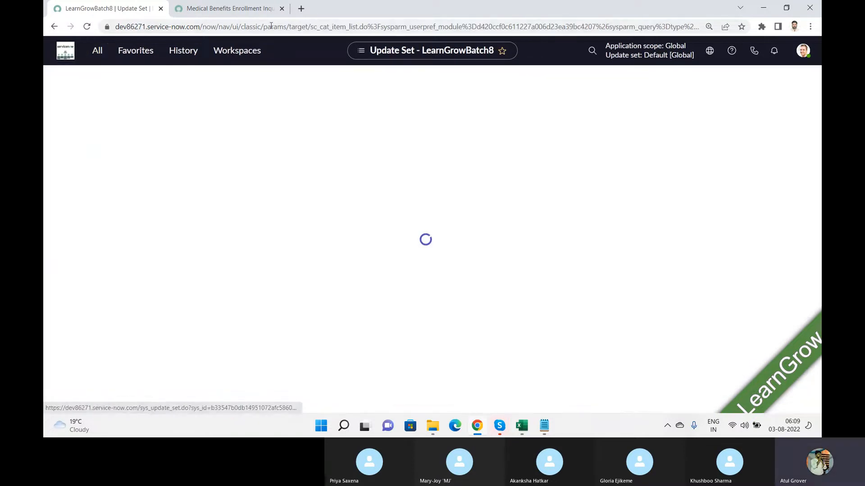
pyautogui.click(229, 8)
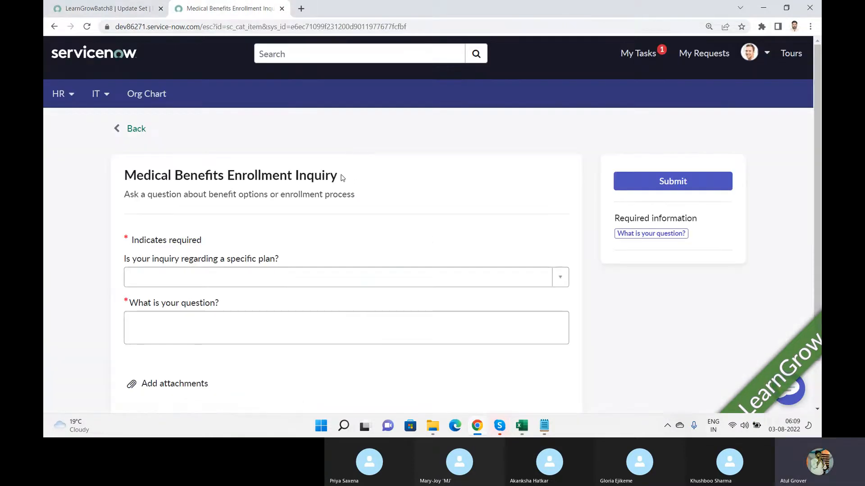
pyautogui.moveTo(346, 177); pyautogui.dragTo(122, 174)
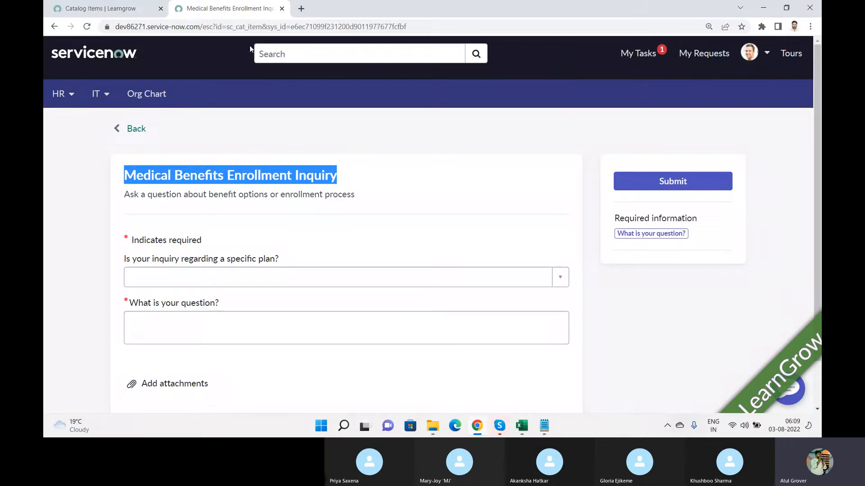
pyautogui.click(94, 14)
# Filter the catalog items by Name '*medical', leaving six matching items
pyautogui.click(174, 140)
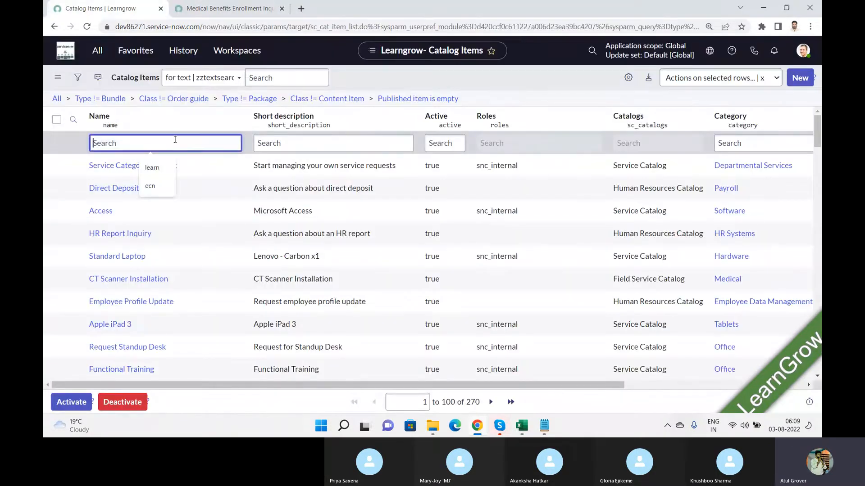
pyautogui.write('*medic')
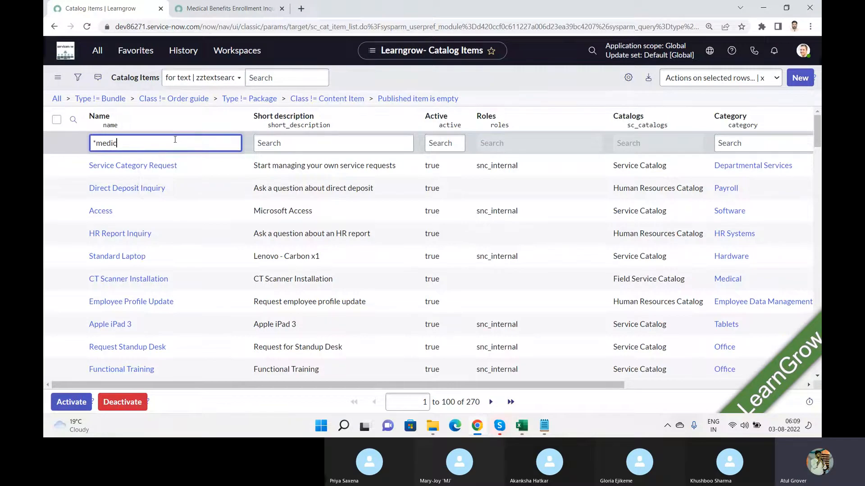
pyautogui.write('al')
pyautogui.press('Return')
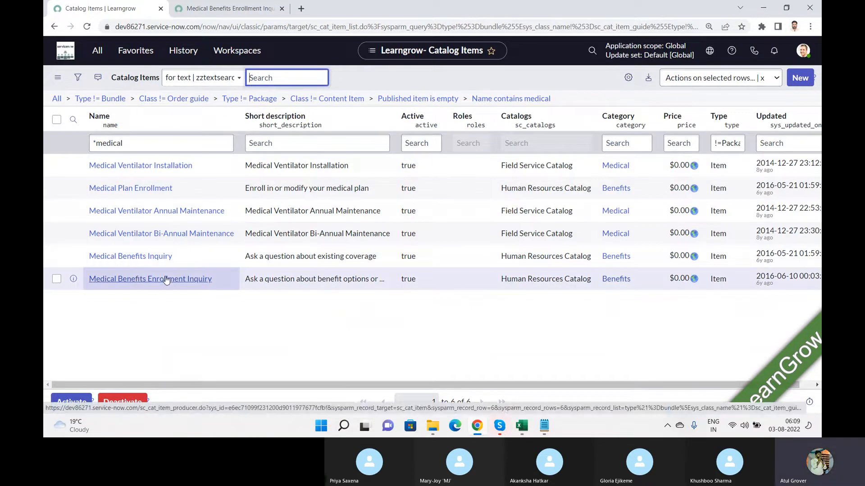
# Submit the Medical Benefits Enrollment Inquiry with plan Cesar HMO and question 'HMO'
pyautogui.click(228, 18)
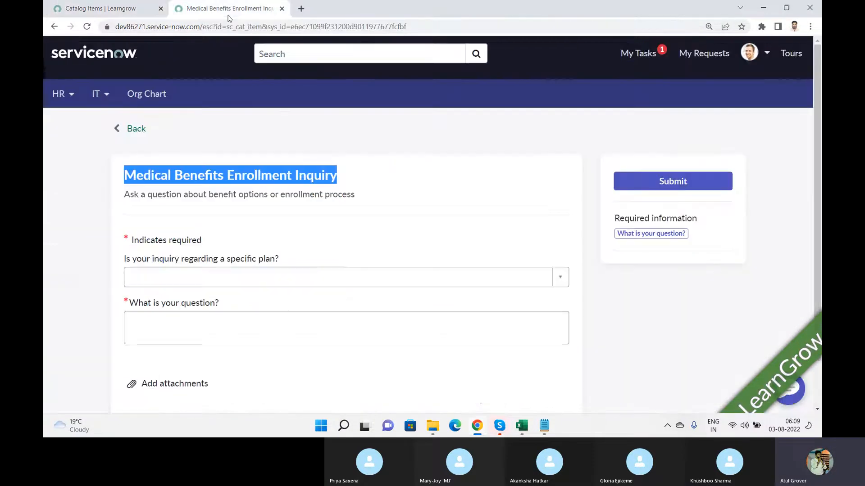
pyautogui.click(536, 286)
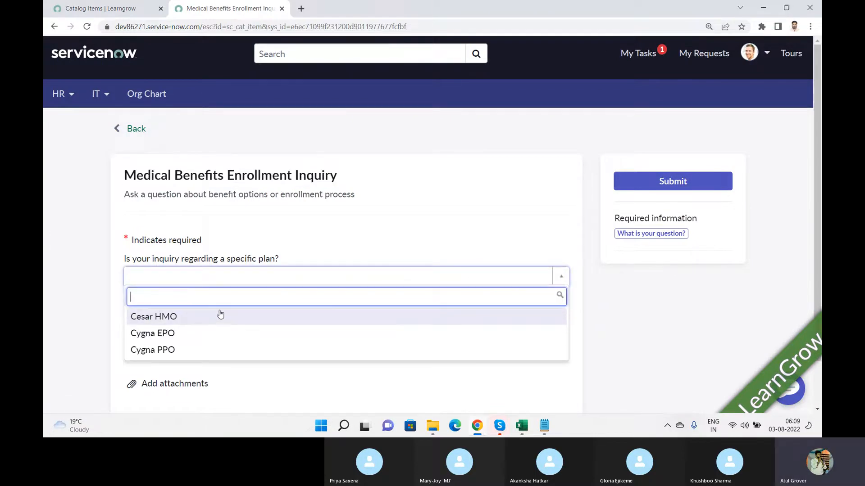
pyautogui.click(214, 318)
pyautogui.click(234, 321)
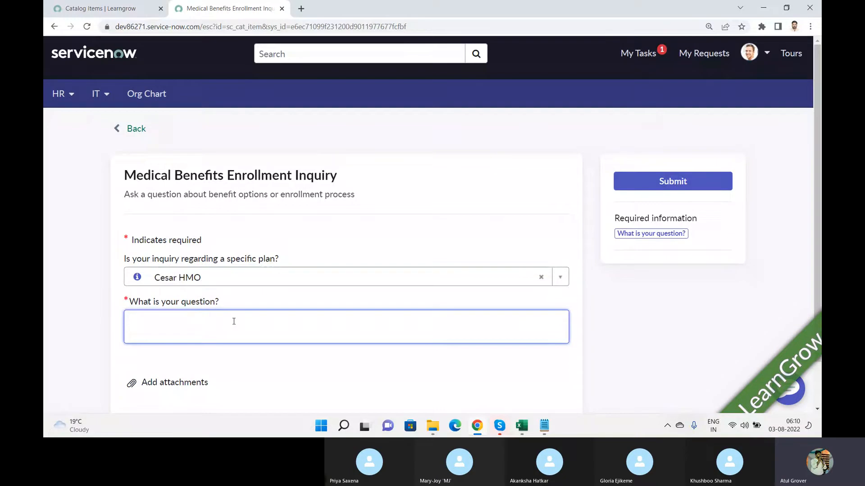
pyautogui.write('HMO')
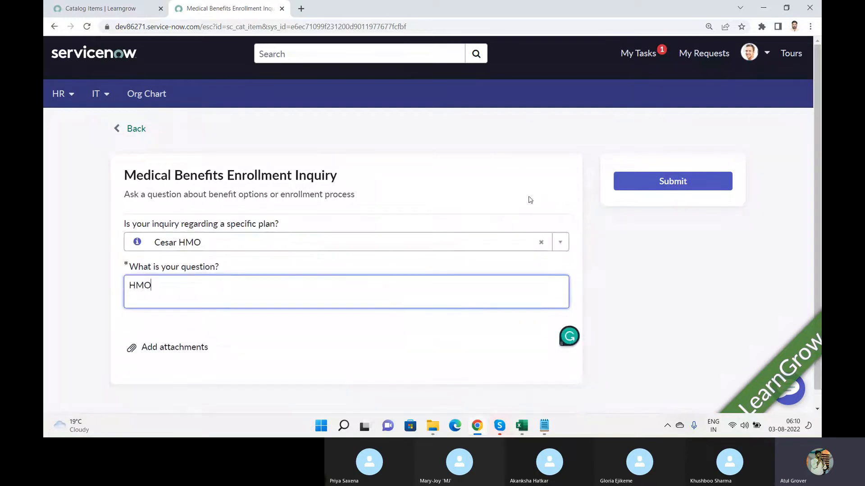
pyautogui.click(660, 188)
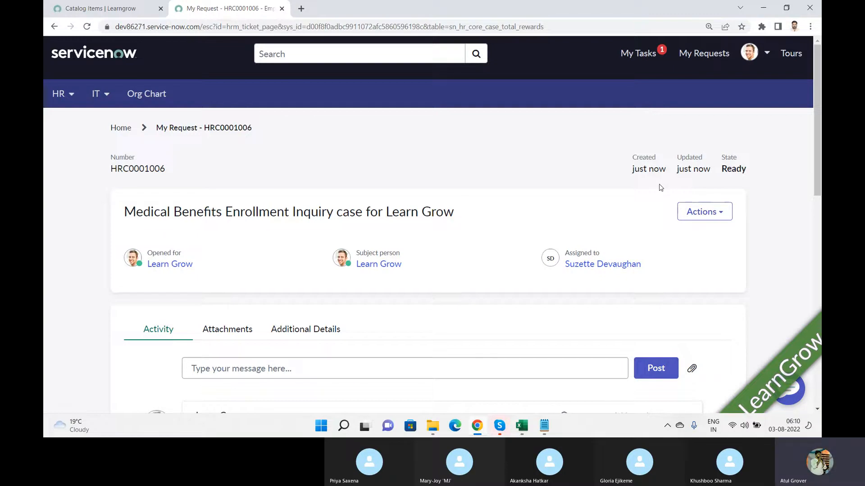
# Copy the new HR case number and return to the Catalog Items | Learngrow tab
pyautogui.doubleClick(129, 168)
pyautogui.hotkey('ctrl', 'c')
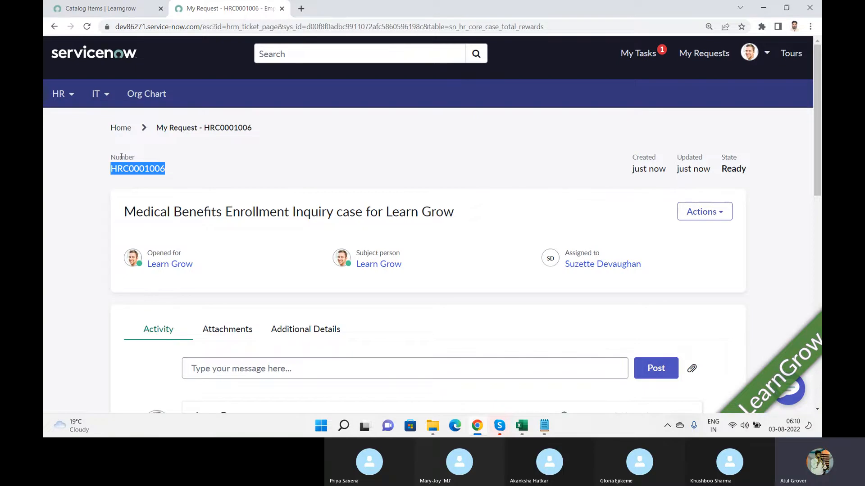
pyautogui.click(104, 8)
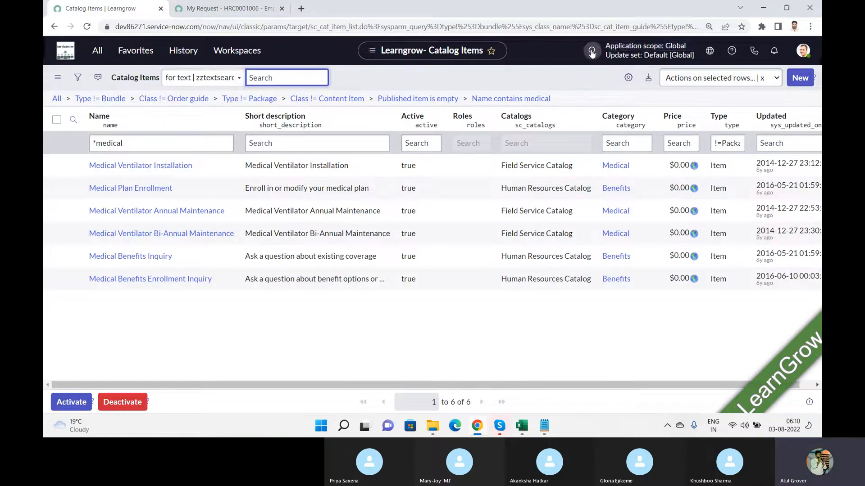
# Search globally for the copied case number and open the matching HR case
pyautogui.click(591, 53)
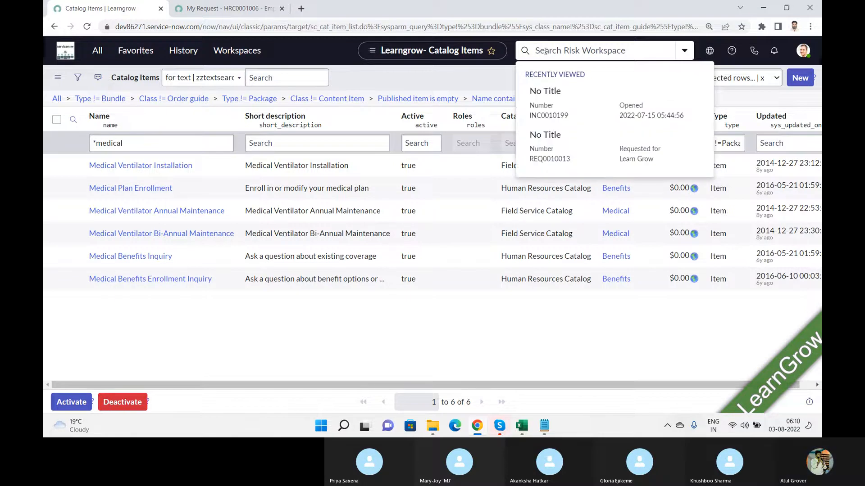
pyautogui.hotkey('ctrl', 'v')
pyautogui.click(684, 51)
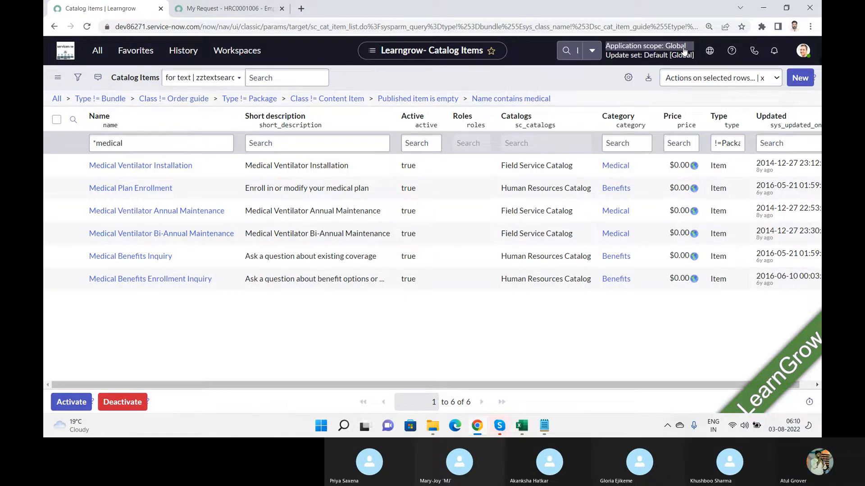
pyautogui.click(579, 52)
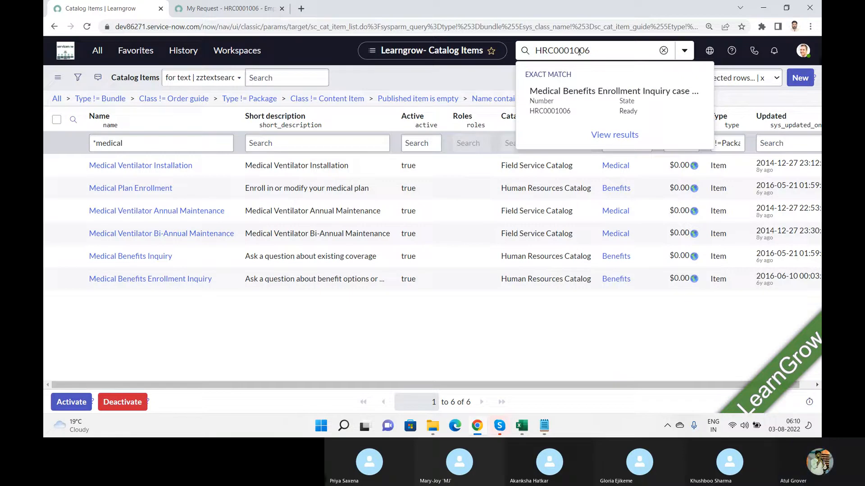
pyautogui.press('Return')
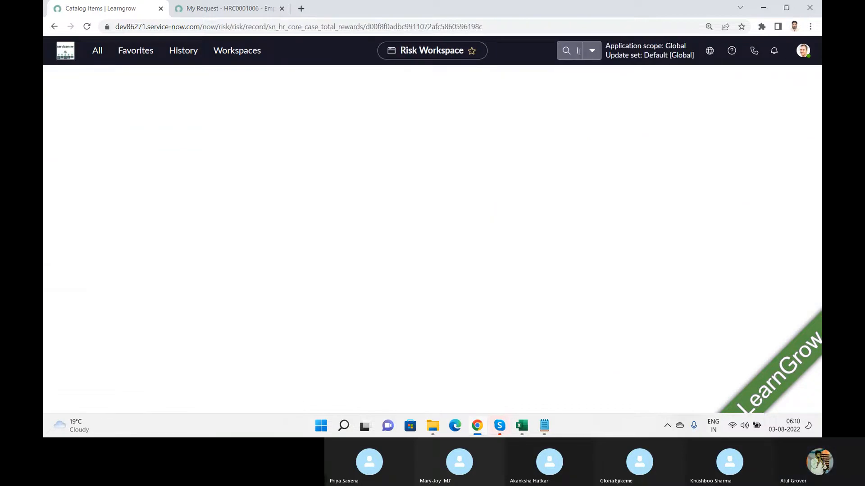
# Dismiss the read-denied error banner and select the name in the Opened for field
pyautogui.click(251, 59)
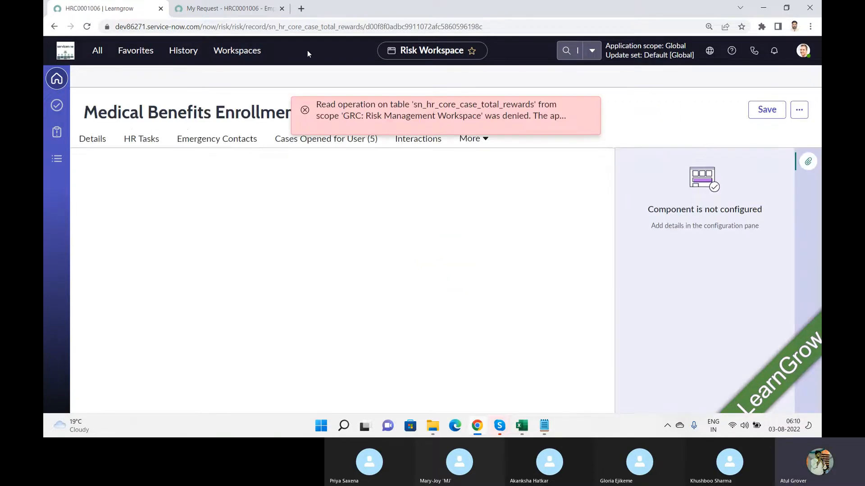
pyautogui.click(586, 111)
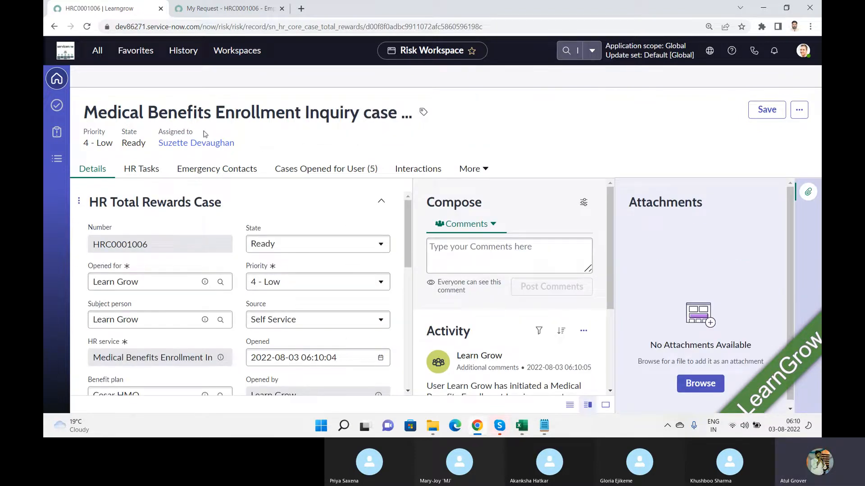
pyautogui.click(153, 274)
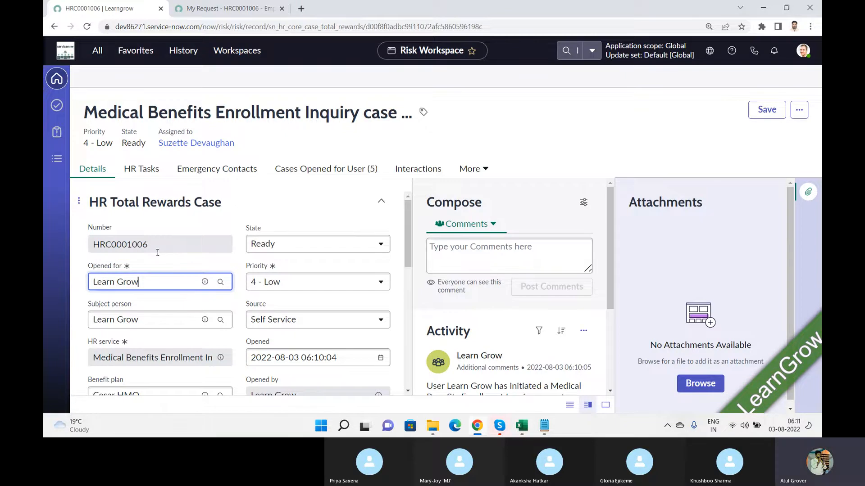
pyautogui.hotkey('ctrl', 'shift', 'Left')
pyautogui.hotkey('ctrl', 'shift', 'Left')
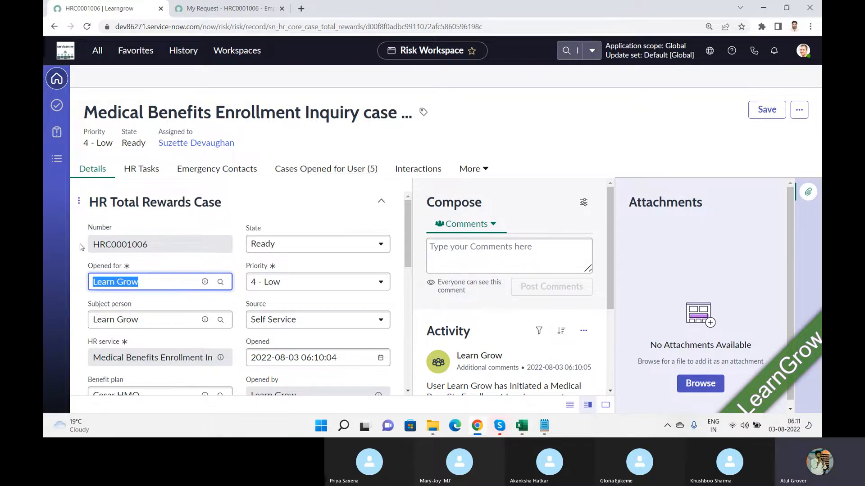
pyautogui.click(98, 53)
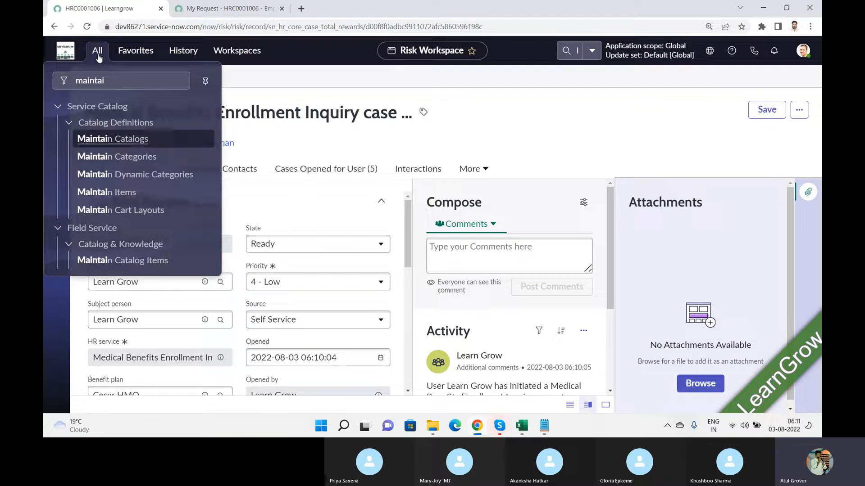
# Filter the All menu by 'HR' and open HR Case Management's Create New Case module
pyautogui.moveTo(116, 83); pyautogui.dragTo(44, 104)
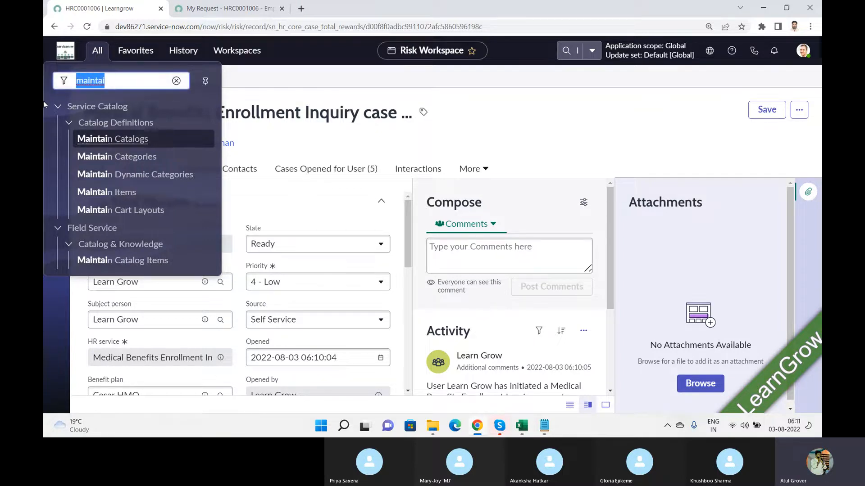
pyautogui.write('HR')
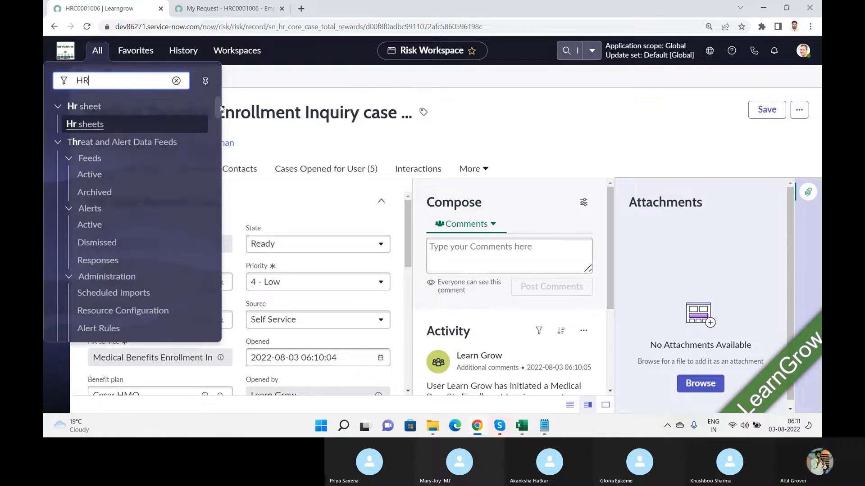
pyautogui.moveTo(218, 104); pyautogui.dragTo(218, 111)
pyautogui.scroll(-3, 129, 121)
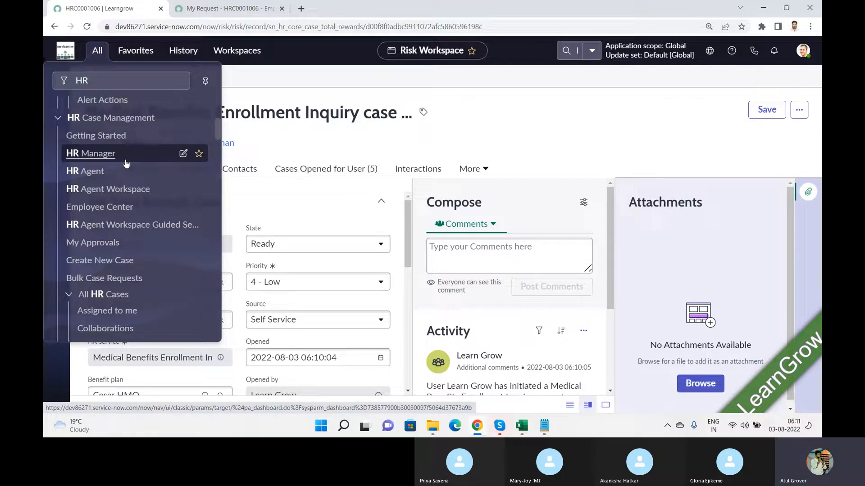
pyautogui.click(110, 267)
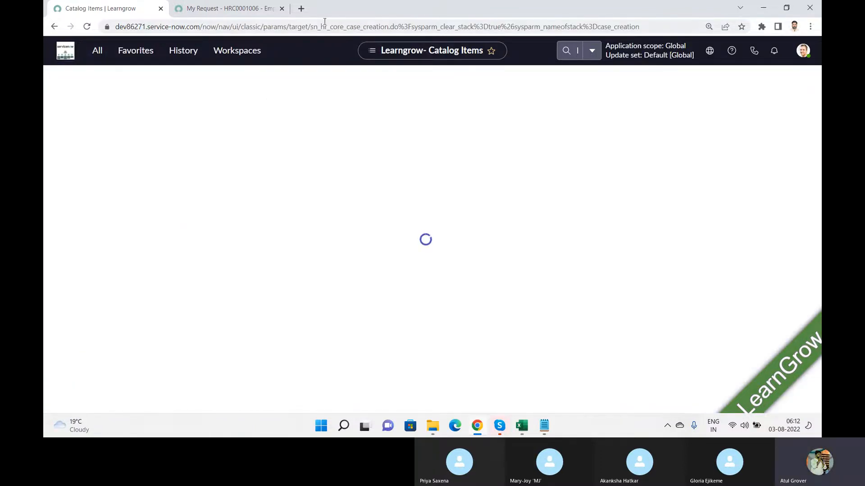
# Highlight 'hr_core' in the page URL, then skip employee verification to reach empty Case Details
pyautogui.moveTo(311, 27); pyautogui.dragTo(338, 29)
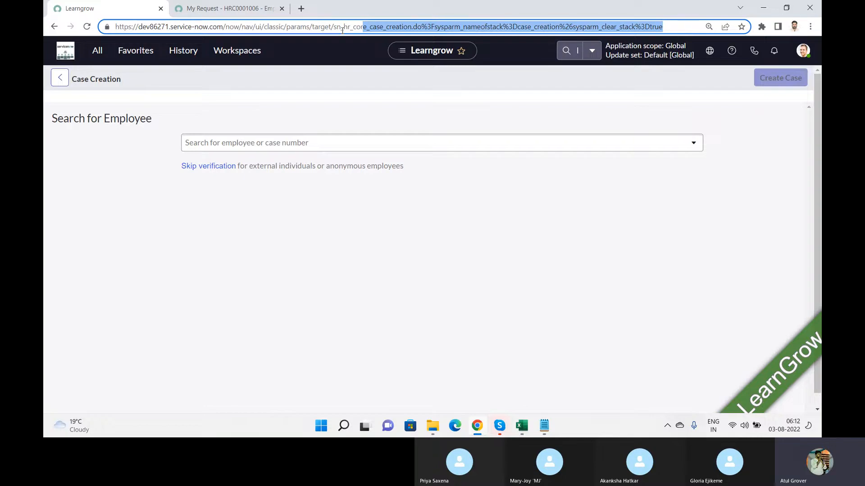
pyautogui.moveTo(342, 28); pyautogui.dragTo(367, 28)
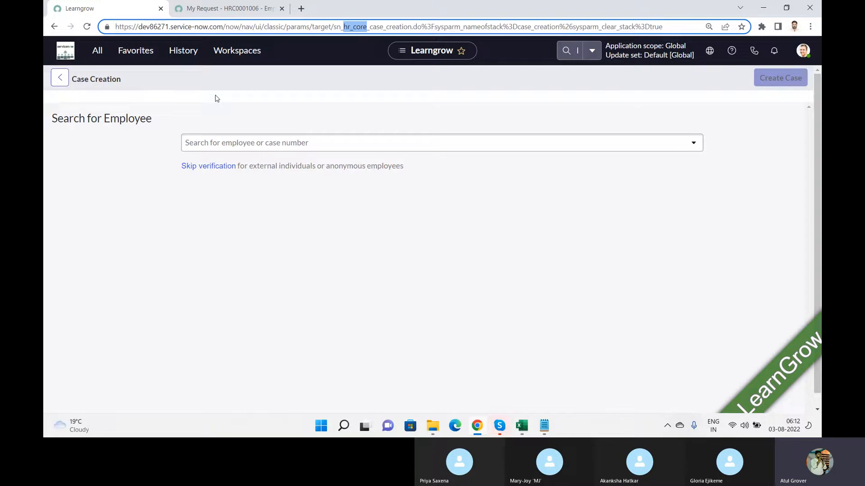
pyautogui.click(281, 142)
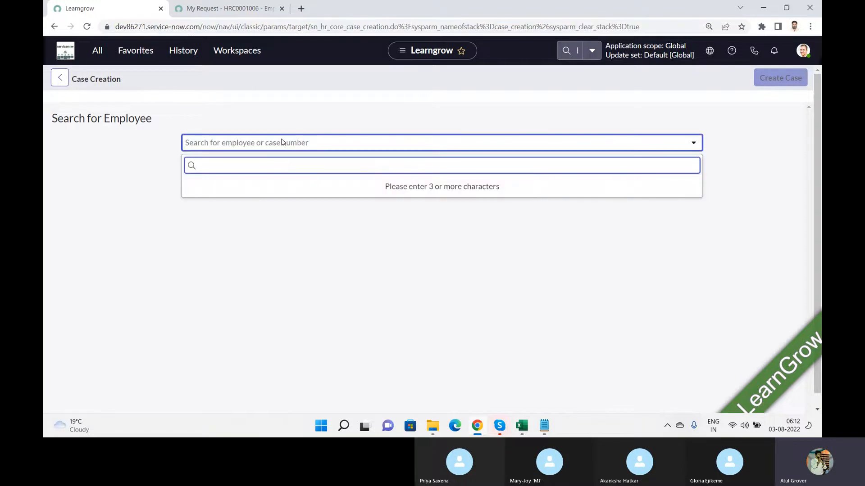
pyautogui.write('12')
pyautogui.press('BackSpace')
pyautogui.click(325, 134)
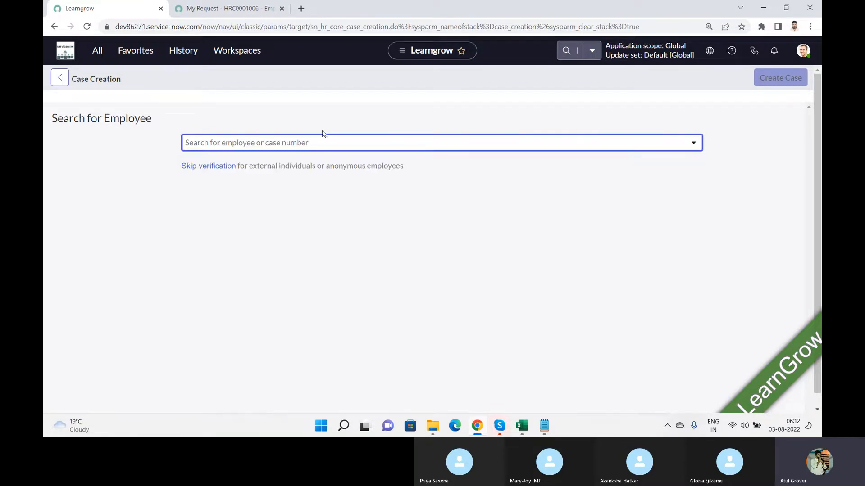
pyautogui.click(216, 167)
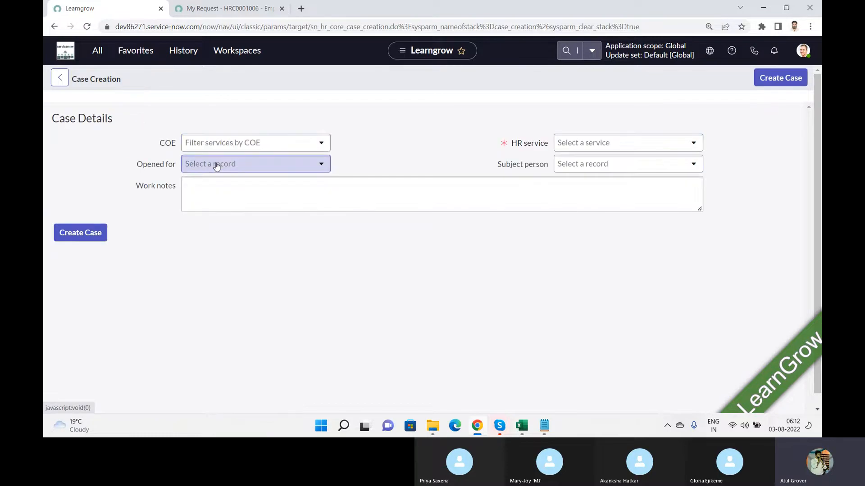
# Choose HR Payroll Case as the COE and Payroll Discrepancy as the HR service
pyautogui.click(263, 146)
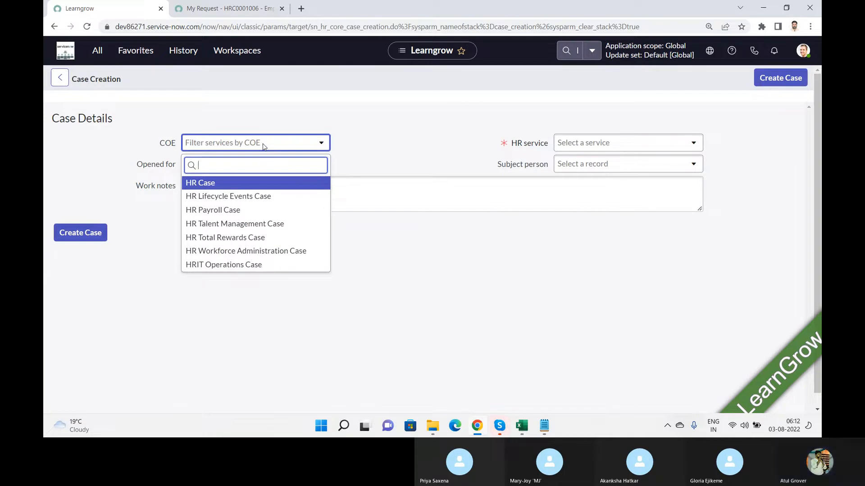
pyautogui.click(223, 211)
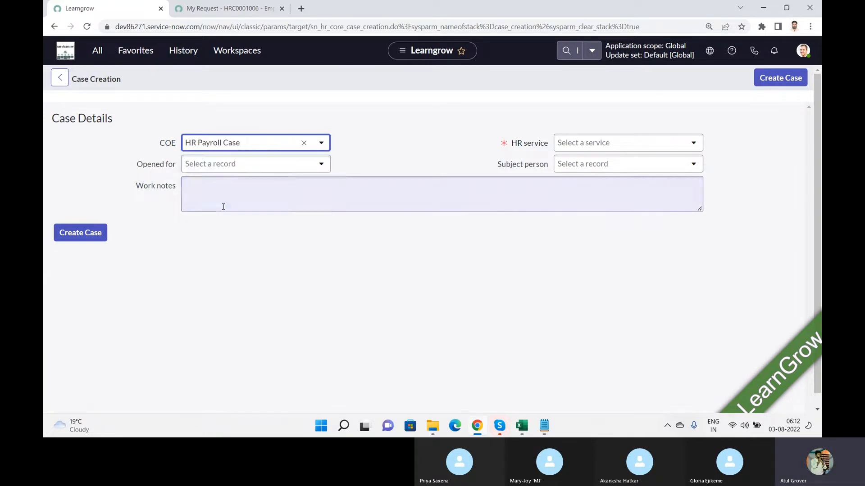
pyautogui.click(621, 146)
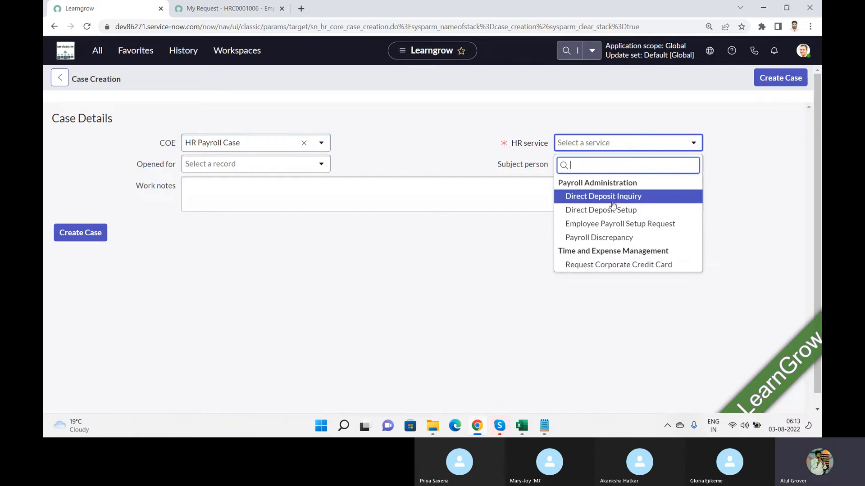
pyautogui.click(613, 239)
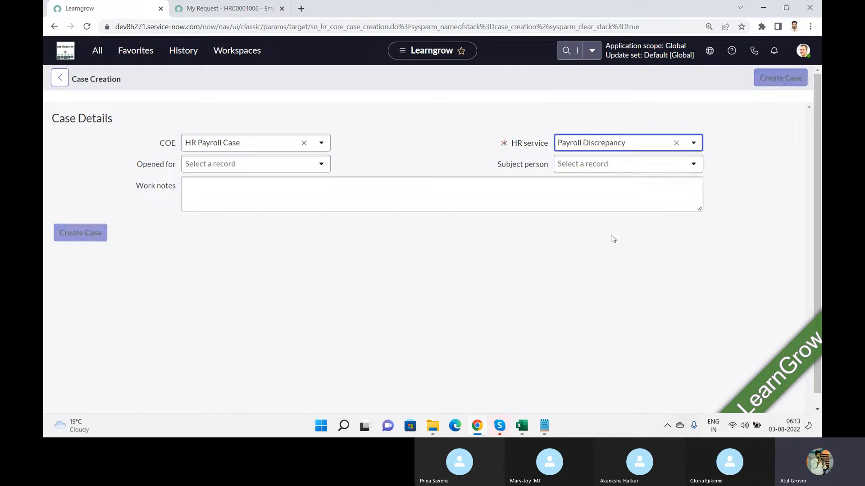
# Set one user as Opened for and Subject person, add a 'Payroll issue' work note, and create the case
pyautogui.click(274, 164)
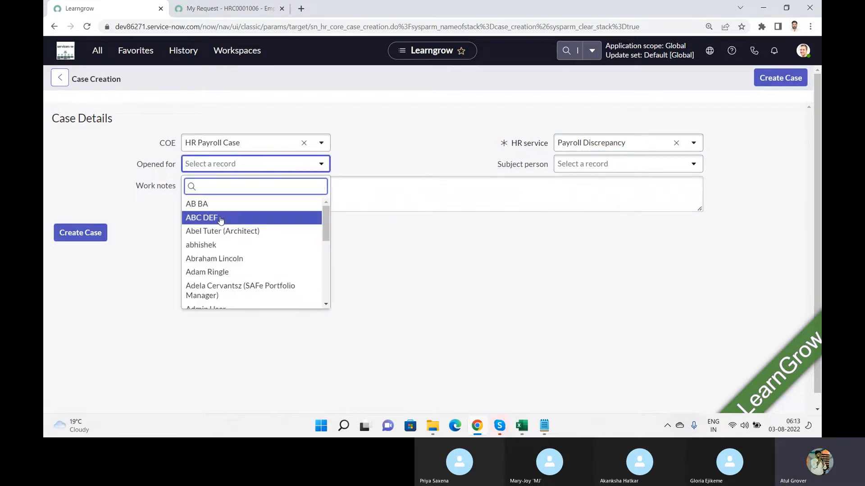
pyautogui.click(205, 204)
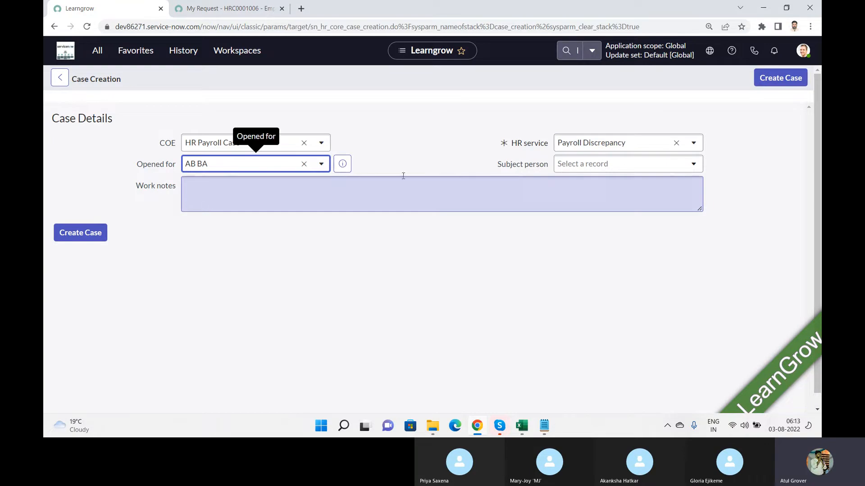
pyautogui.click(611, 166)
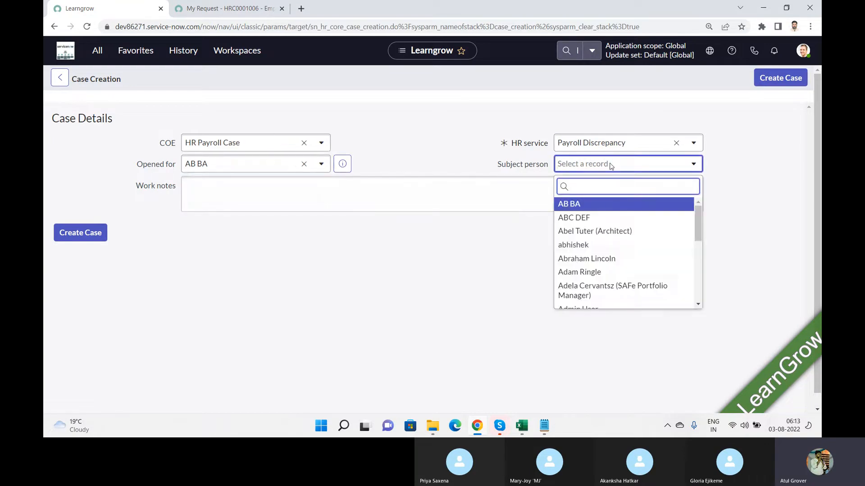
pyautogui.click(575, 204)
pyautogui.click(483, 201)
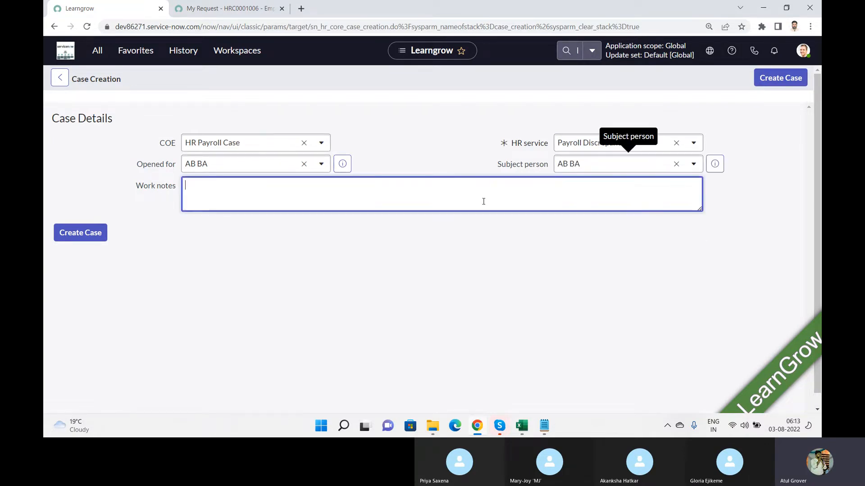
pyautogui.write('Payrol o')
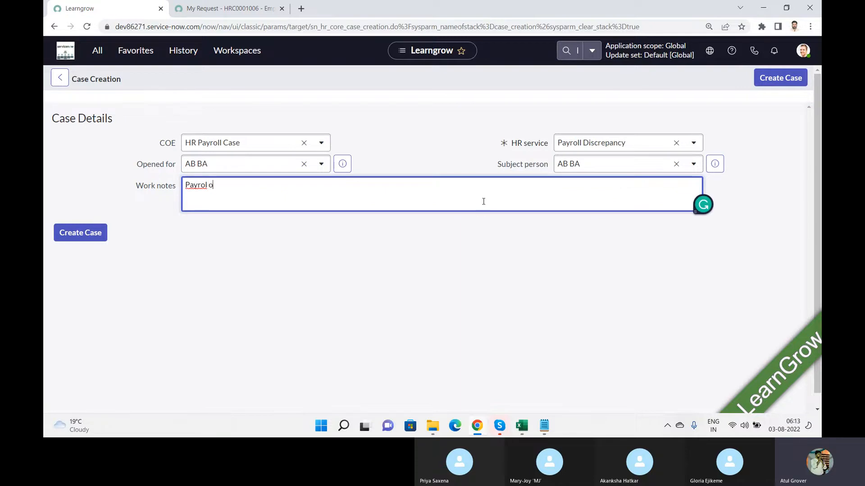
pyautogui.write('ver')
pyautogui.press('BackSpace')
pyautogui.press('BackSpace')
pyautogui.press('BackSpace')
pyautogui.press('BackSpace')
pyautogui.write('is')
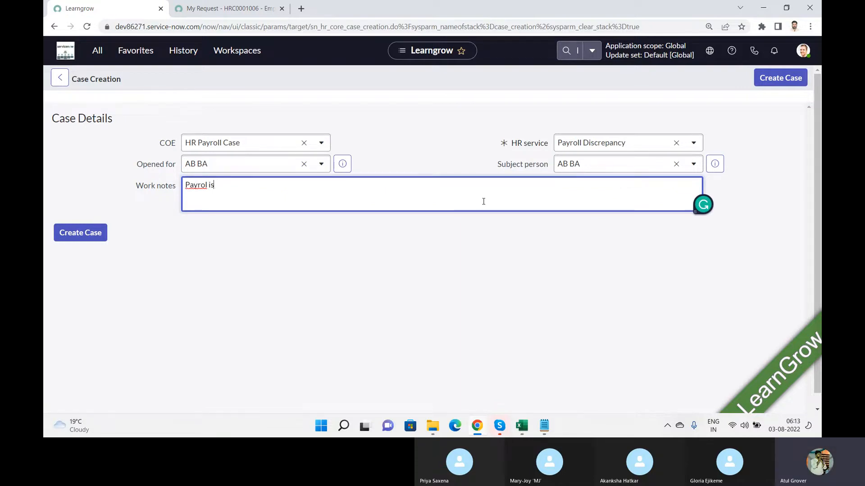
pyautogui.write('sue')
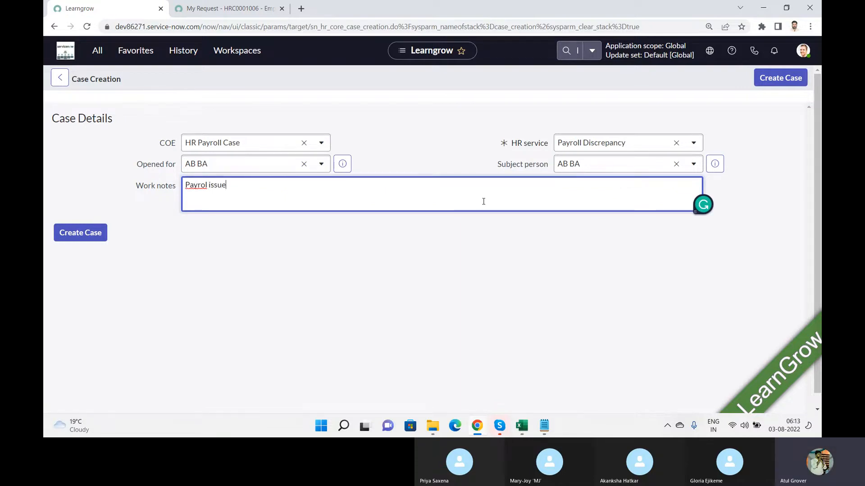
pyautogui.click(779, 81)
# Open the Compensation topic from the Employee Center's HR menu
pyautogui.click(266, 13)
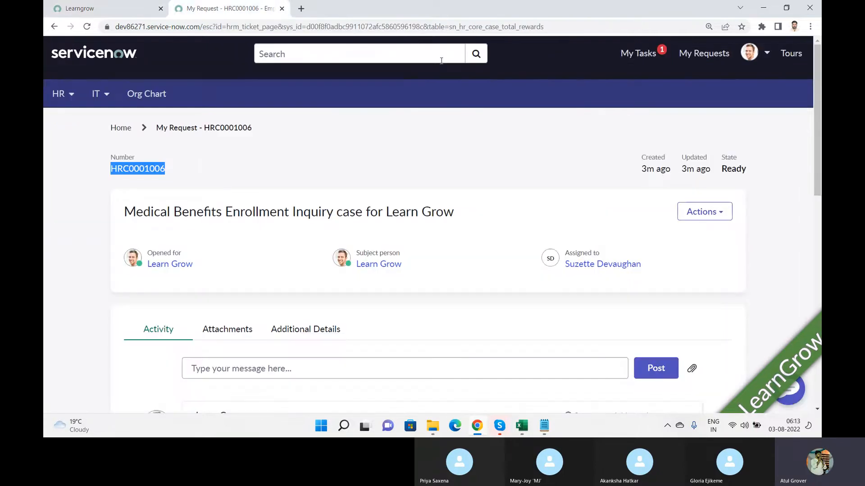
pyautogui.click(67, 101)
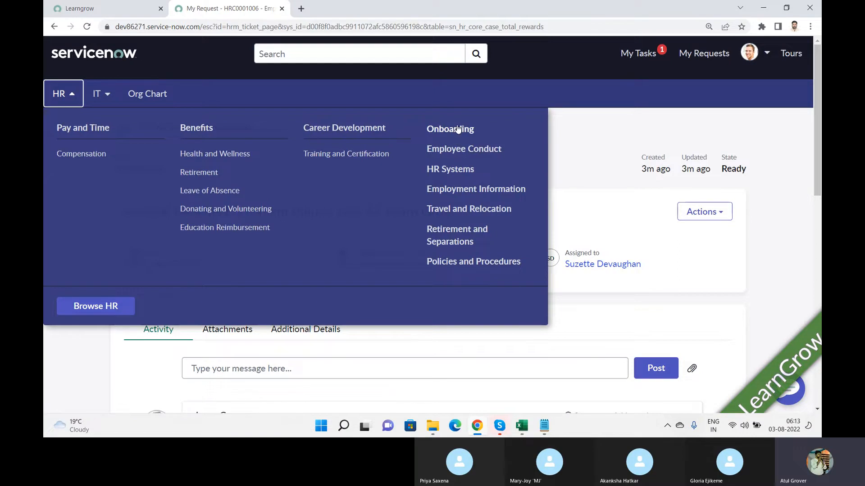
pyautogui.click(87, 157)
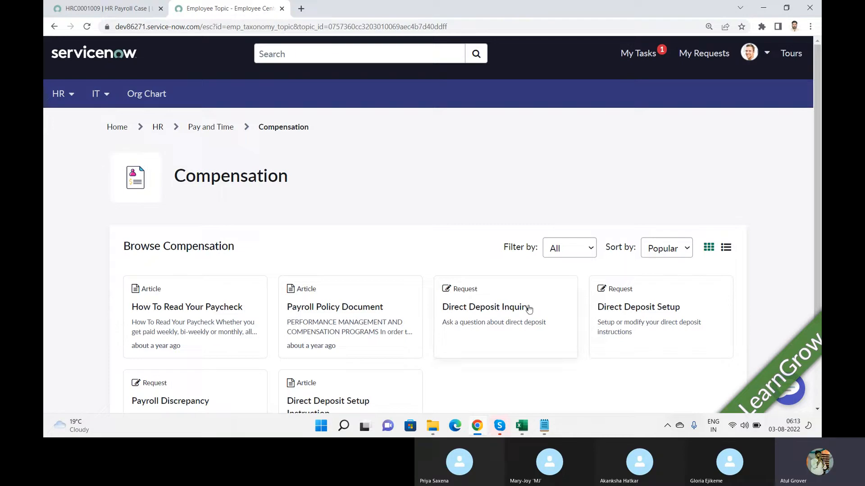
# Submit a Direct Deposit Inquiry with the question 'Payrol issue'
pyautogui.click(483, 309)
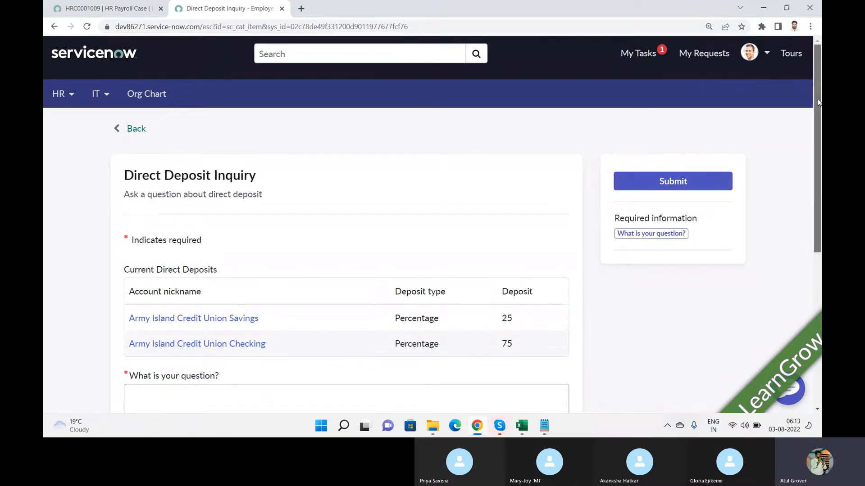
pyautogui.moveTo(817, 98); pyautogui.dragTo(821, 170)
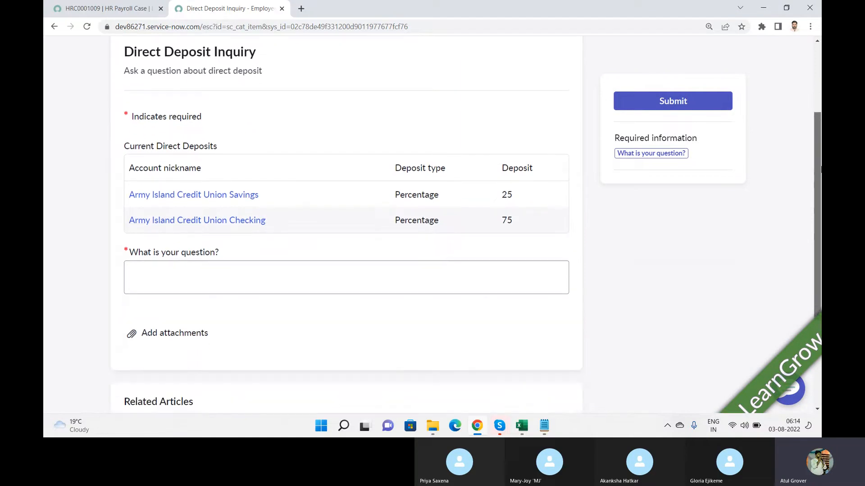
pyautogui.click(158, 271)
pyautogui.write('Payrol issue')
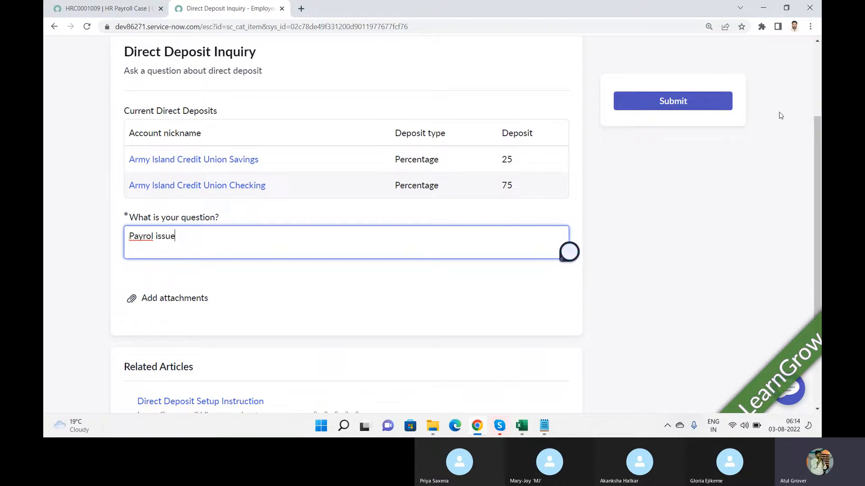
pyautogui.click(692, 101)
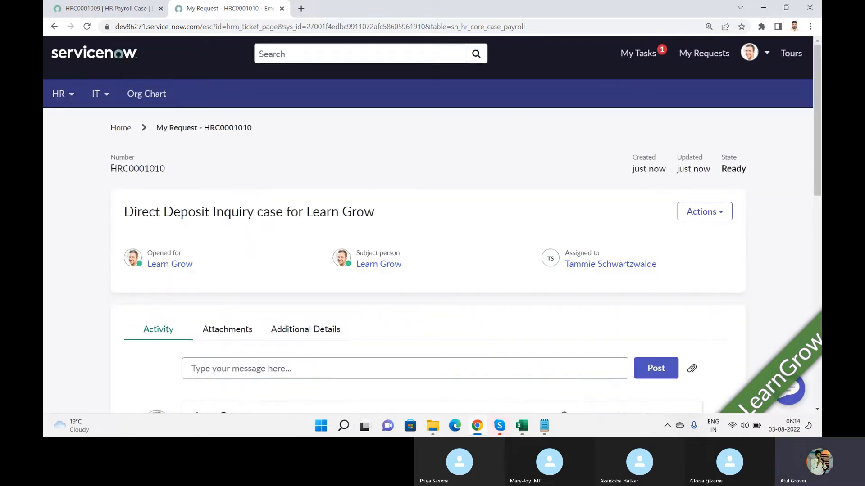
# Switch between browser tabs to view HR Payroll Case HRC0001009, still in Draft
pyautogui.moveTo(112, 169); pyautogui.dragTo(132, 169)
pyautogui.click(113, 13)
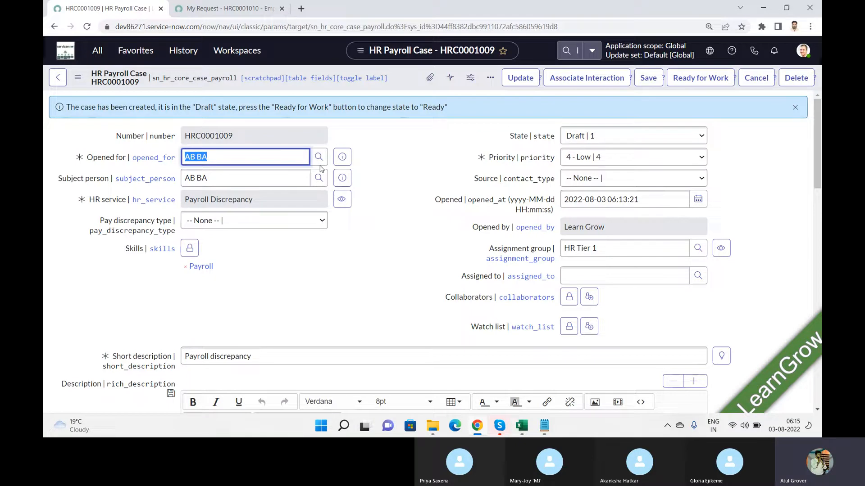
pyautogui.click(239, 9)
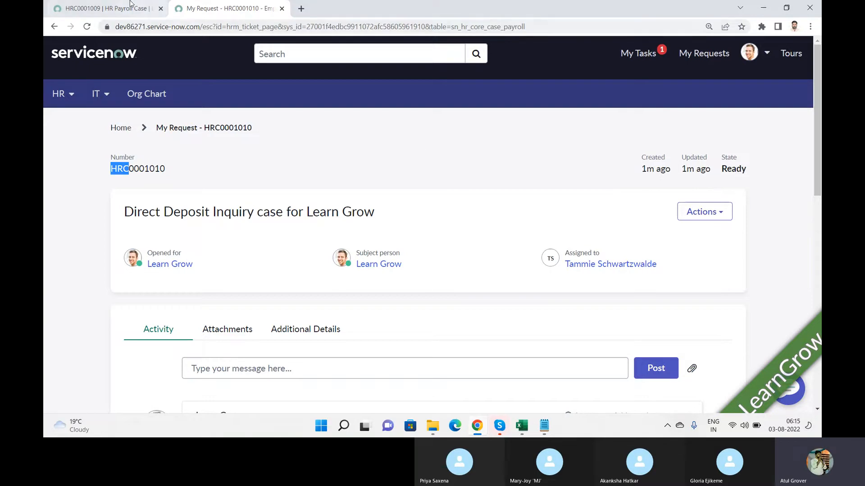
pyautogui.click(100, 12)
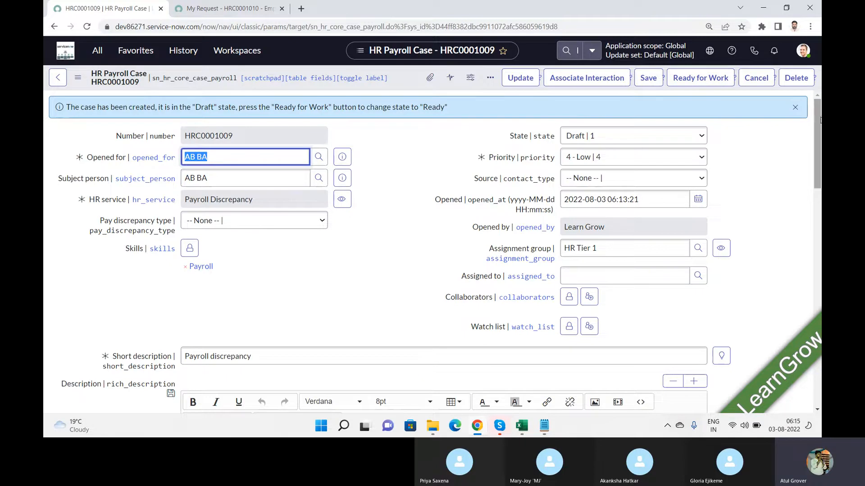
pyautogui.moveTo(820, 118); pyautogui.dragTo(817, 300)
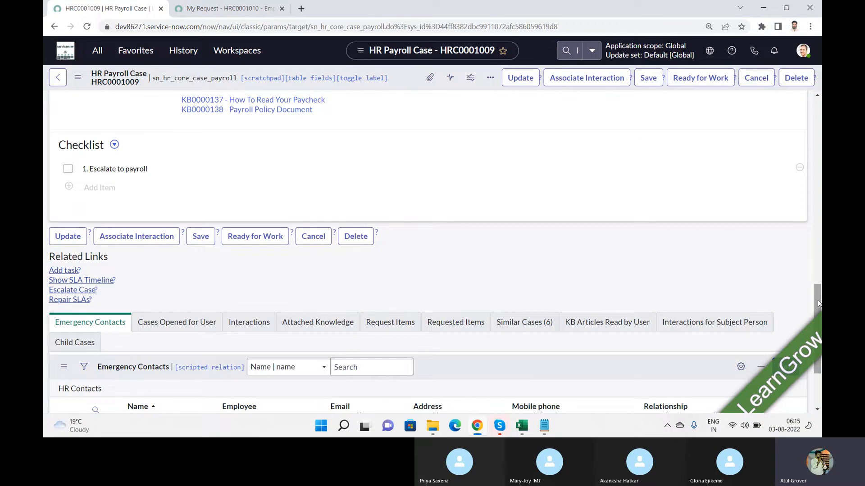
pyautogui.moveTo(817, 300); pyautogui.dragTo(819, 92)
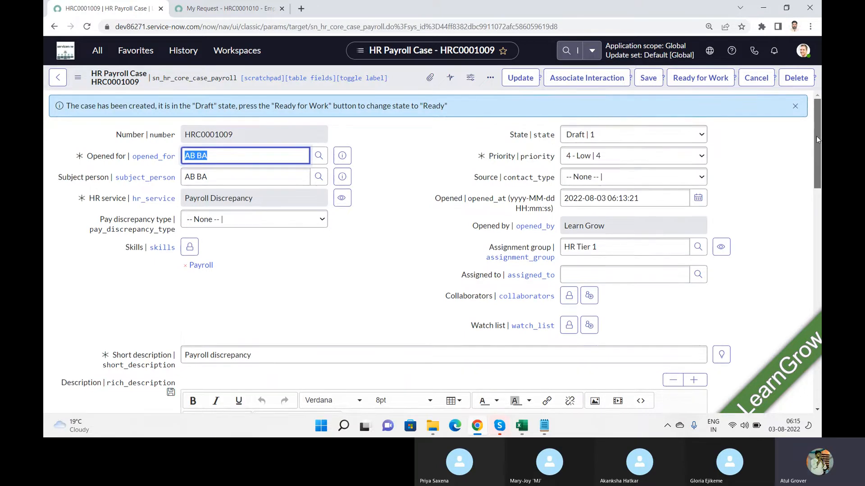
pyautogui.moveTo(818, 161); pyautogui.dragTo(820, 335)
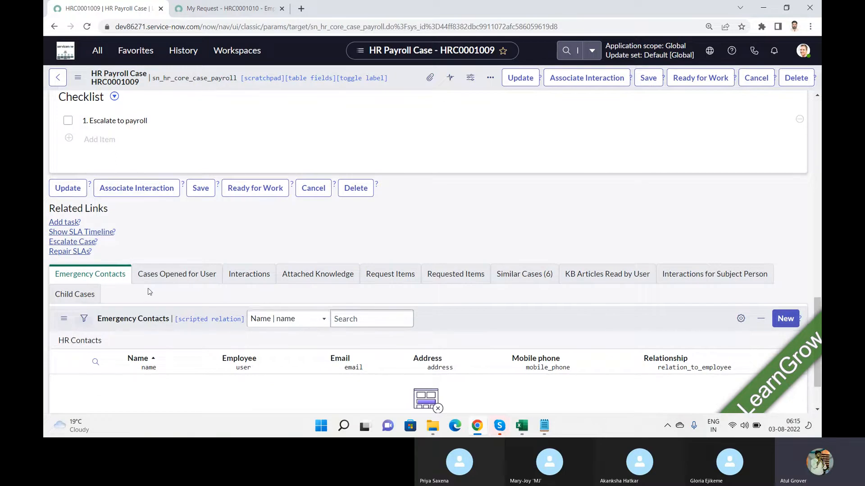
pyautogui.click(185, 276)
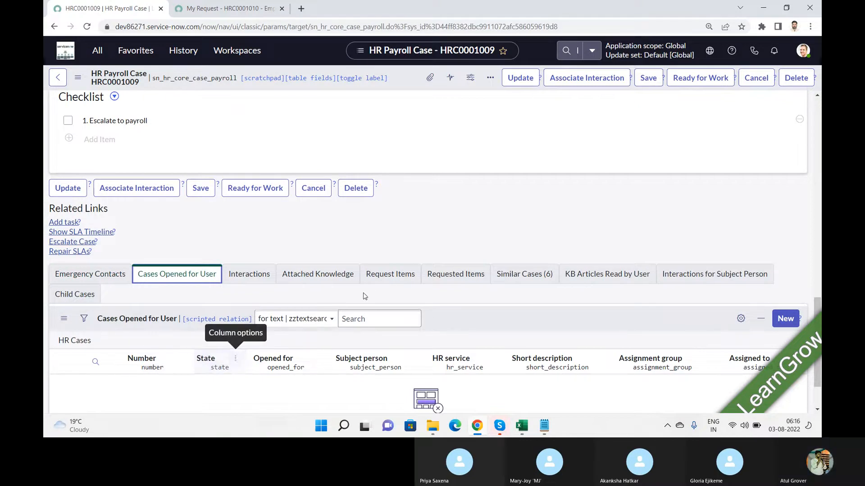
pyautogui.click(385, 280)
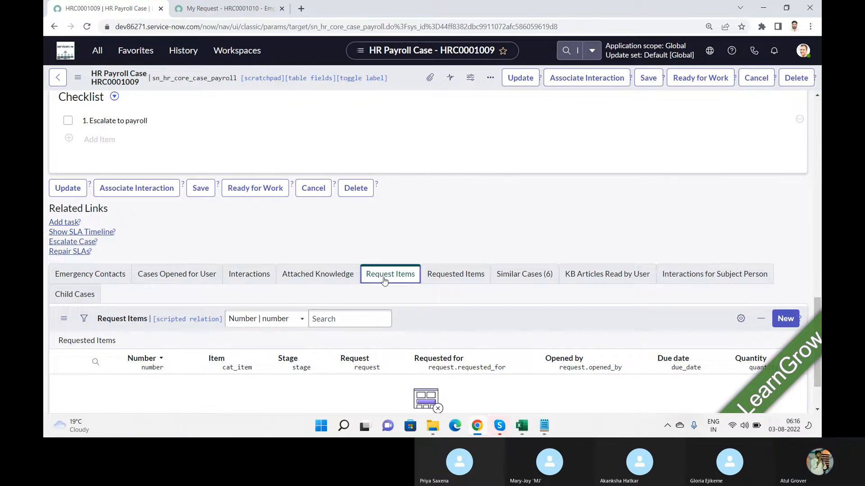
pyautogui.click(523, 279)
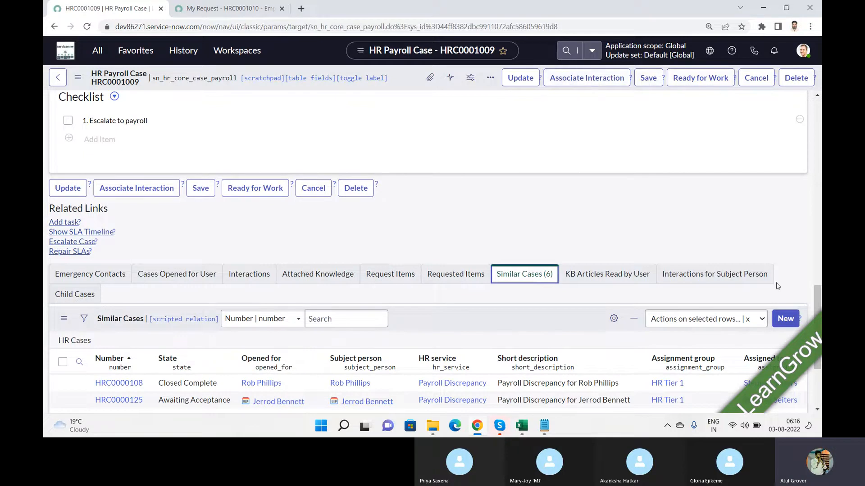
pyautogui.scroll(-3, 814, 299)
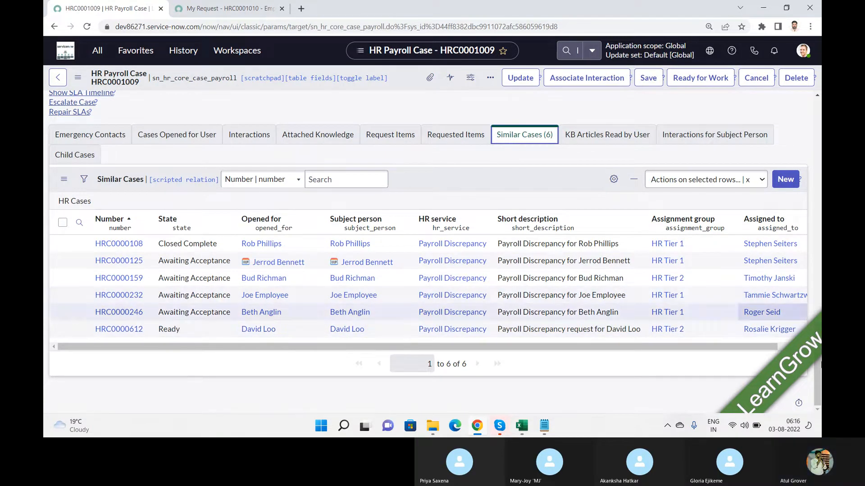
pyautogui.moveTo(817, 373); pyautogui.dragTo(818, 155)
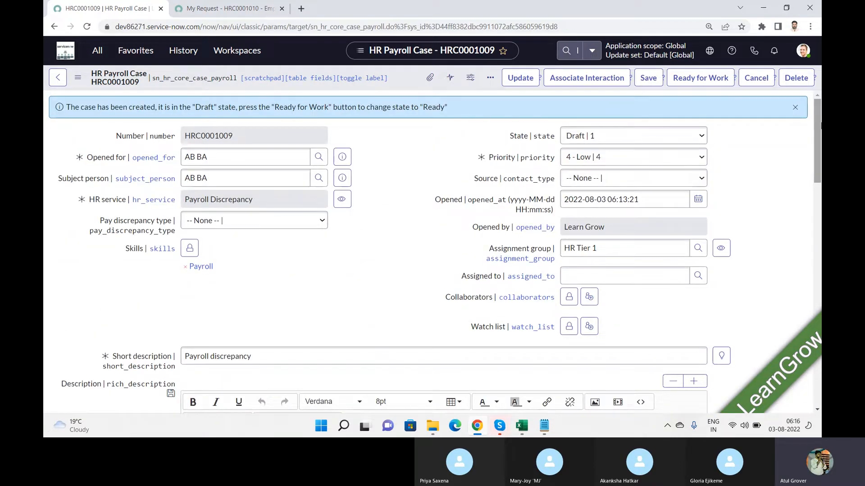
pyautogui.click(239, 9)
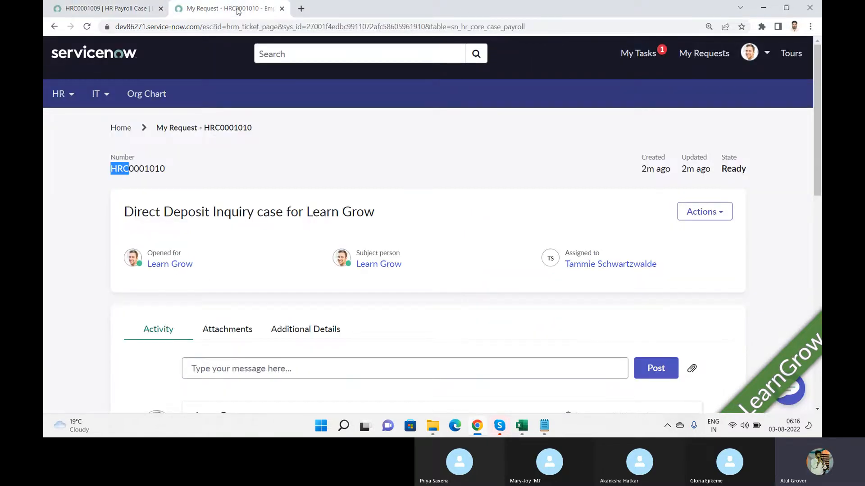
pyautogui.click(60, 96)
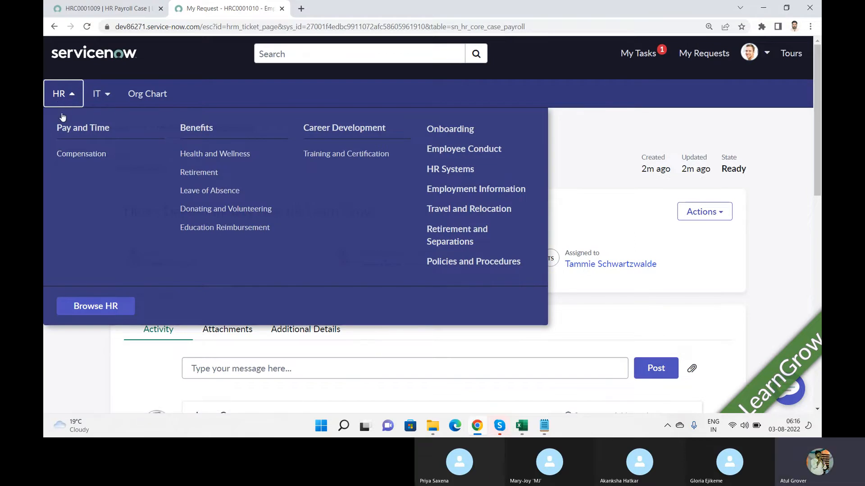
pyautogui.click(108, 311)
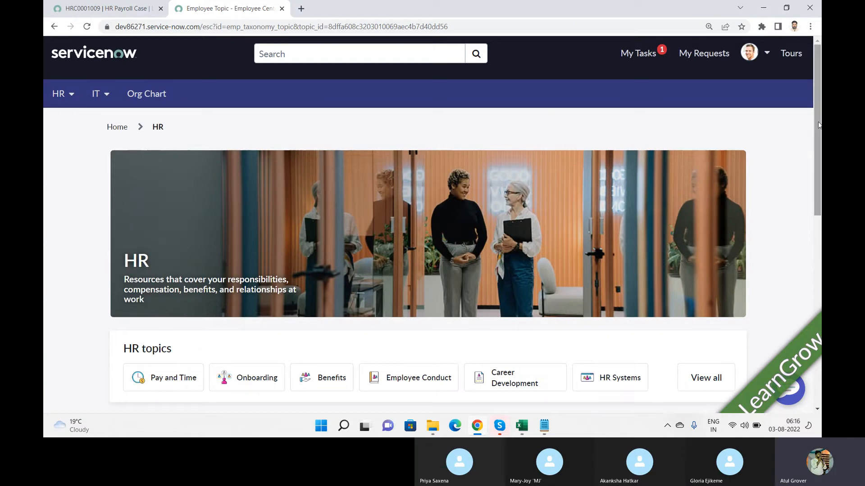
pyautogui.moveTo(819, 125); pyautogui.dragTo(820, 231)
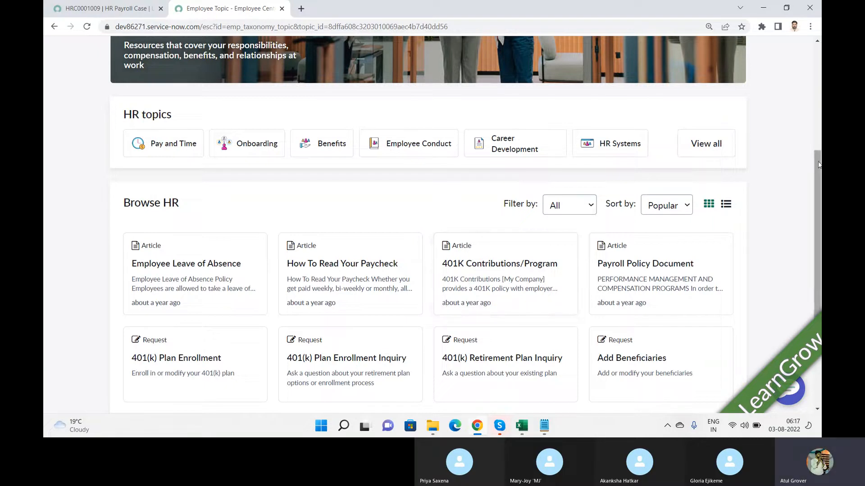
pyautogui.moveTo(819, 168); pyautogui.dragTo(819, 222)
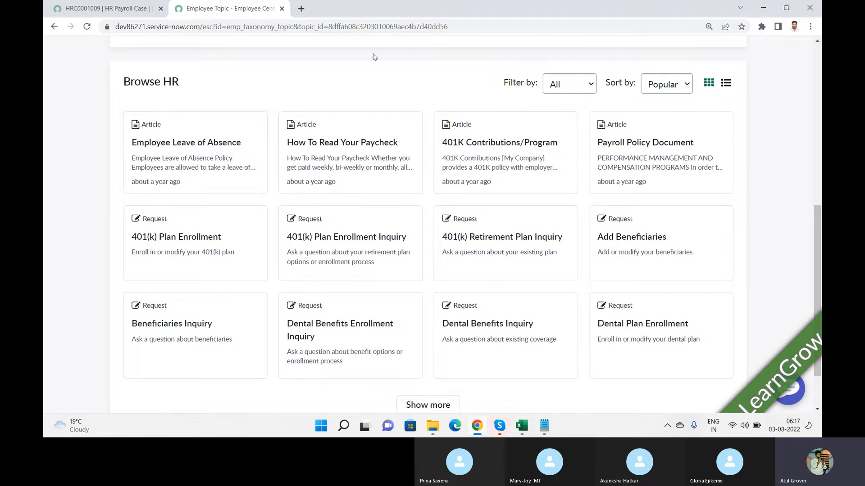
pyautogui.click(104, 8)
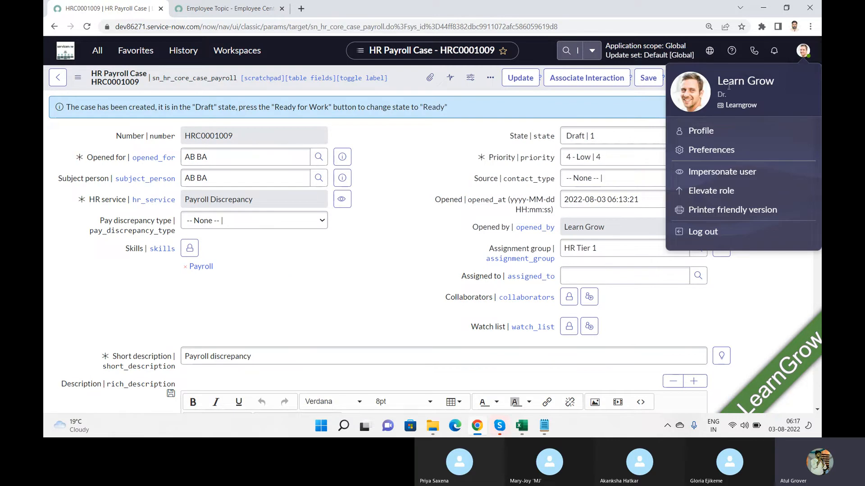
# Open the user's profile record and switch its form to Default view
pyautogui.click(698, 130)
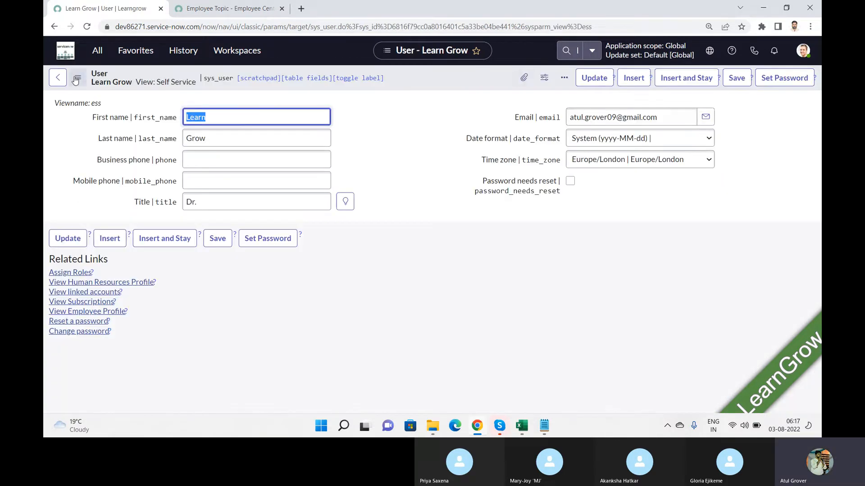
pyautogui.click(76, 80)
pyautogui.moveTo(150, 131)
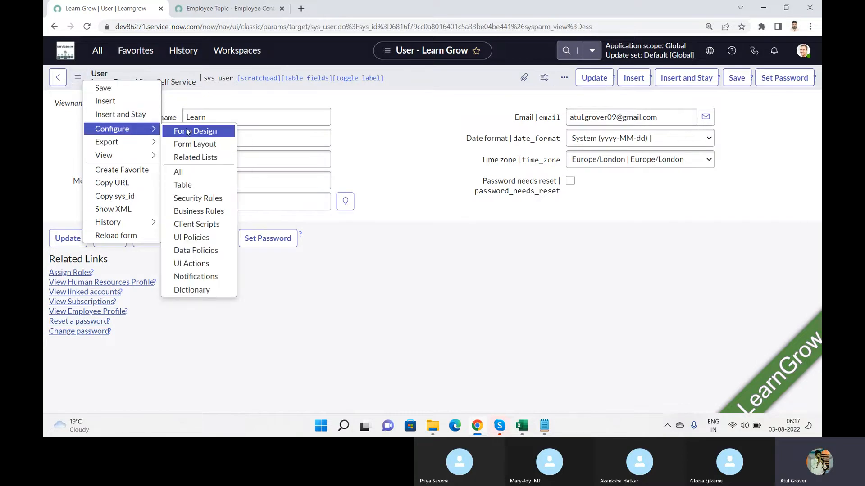
pyautogui.moveTo(143, 156)
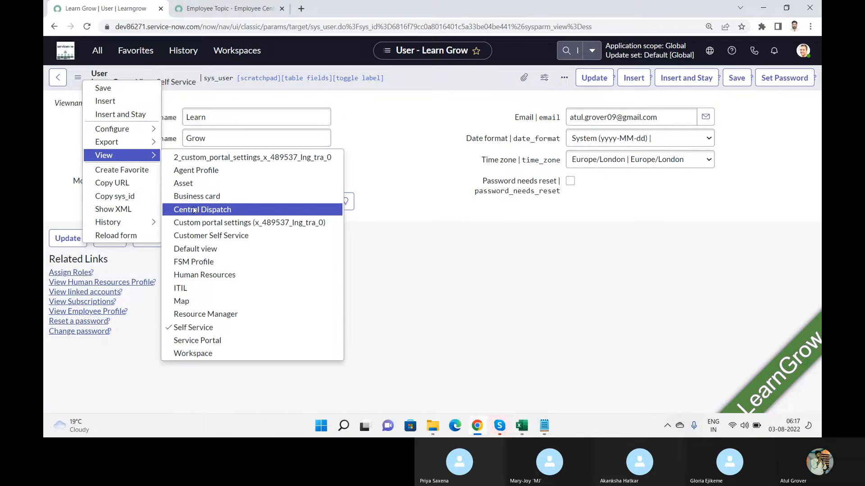
pyautogui.click(186, 249)
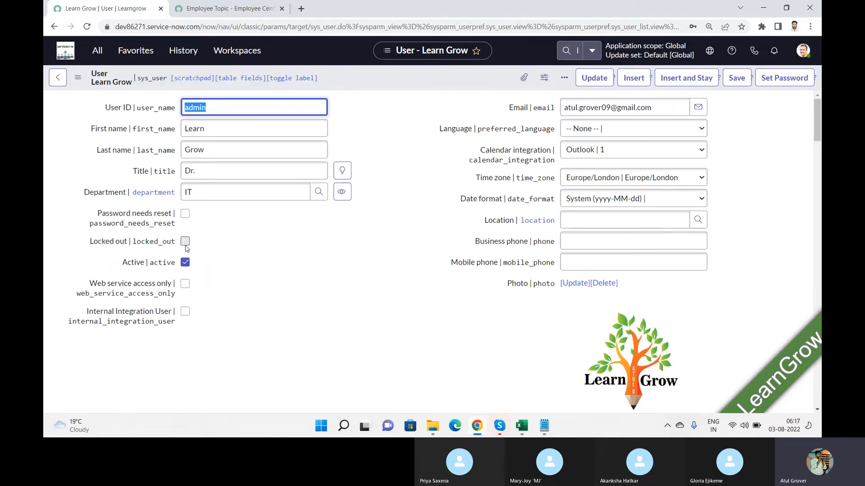
# Filter the user's Roles list to roles containing Sn_hr
pyautogui.moveTo(817, 116); pyautogui.dragTo(814, 163)
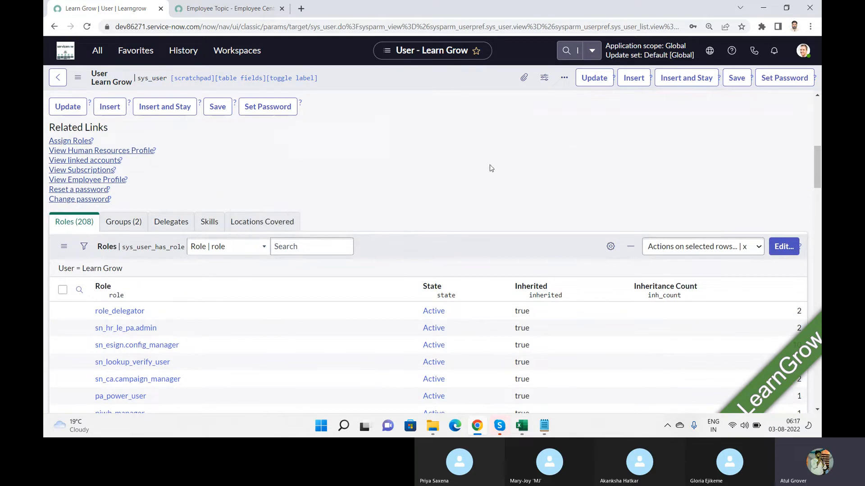
pyautogui.click(79, 289)
pyautogui.click(141, 315)
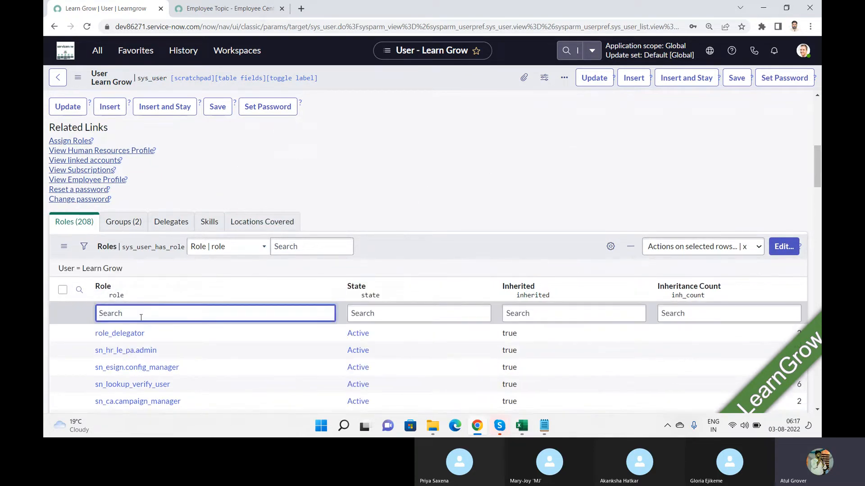
pyautogui.write('*')
pyautogui.press('Return')
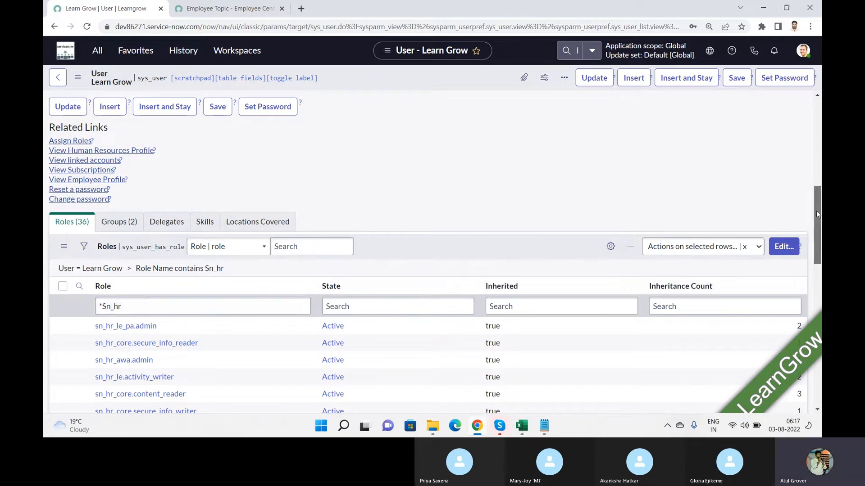
# Narrow the roles to the 15 sn_hr_core roles, then return to the Employee Center tab
pyautogui.moveTo(816, 211); pyautogui.dragTo(819, 272)
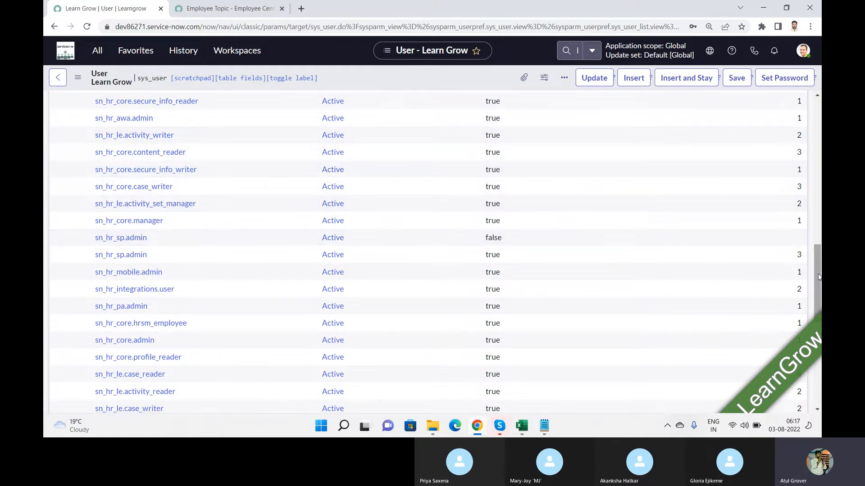
pyautogui.moveTo(819, 276); pyautogui.dragTo(815, 245)
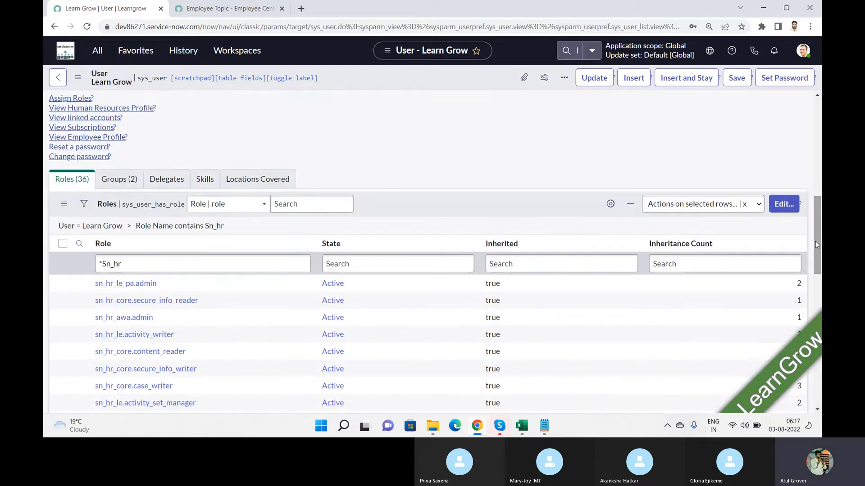
pyautogui.click(167, 265)
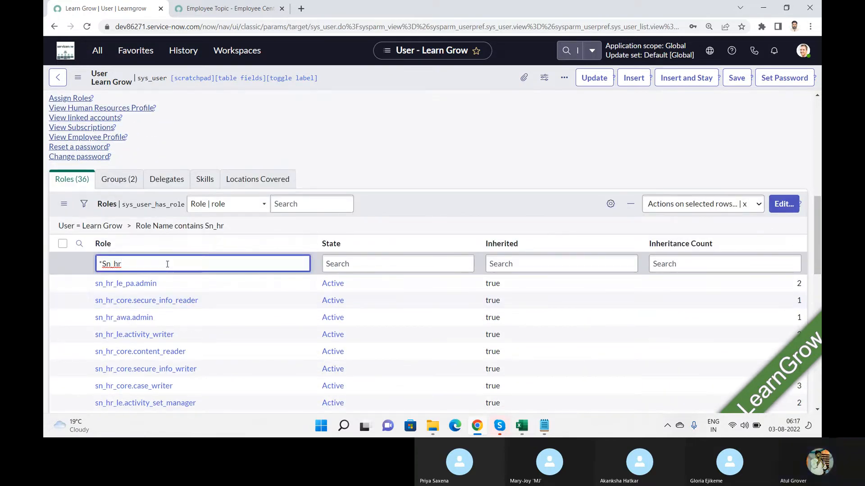
pyautogui.write('_core')
pyautogui.press('Return')
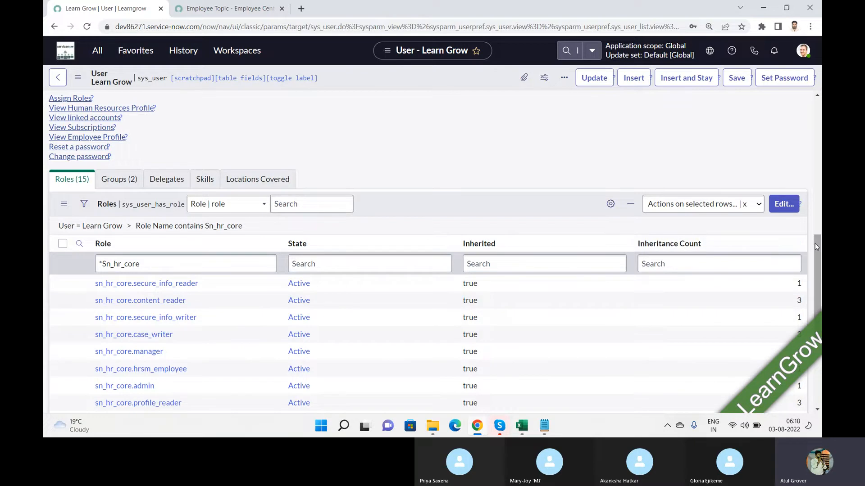
pyautogui.moveTo(814, 244); pyautogui.dragTo(816, 296)
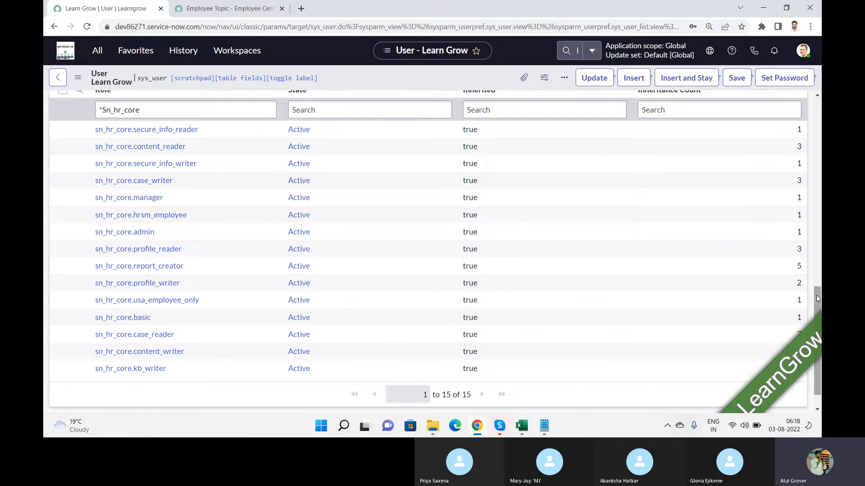
pyautogui.click(226, 14)
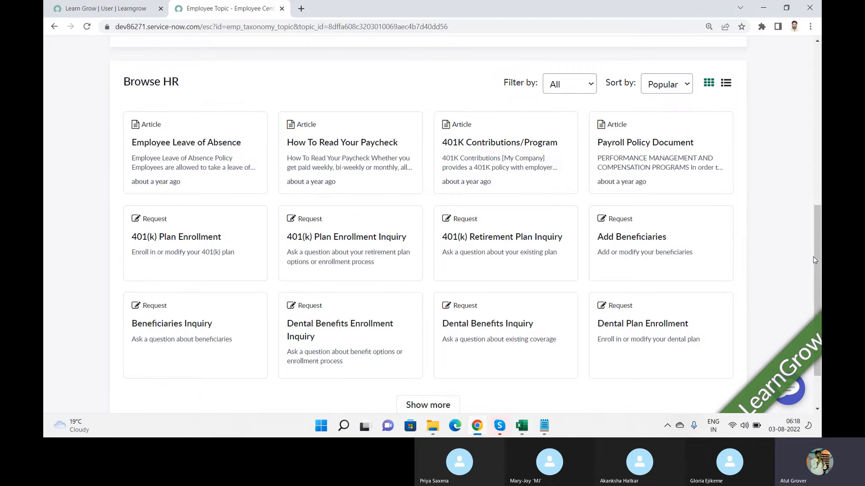
pyautogui.scroll(7, 818, 267)
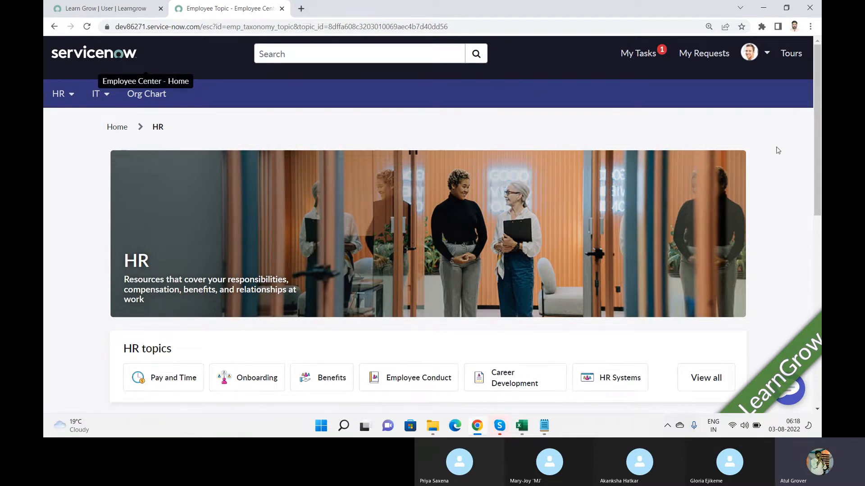
pyautogui.moveTo(816, 74)
pyautogui.mouseDown()
pyautogui.moveTo(816, 146)
pyautogui.moveTo(817, 75)
pyautogui.mouseUp()
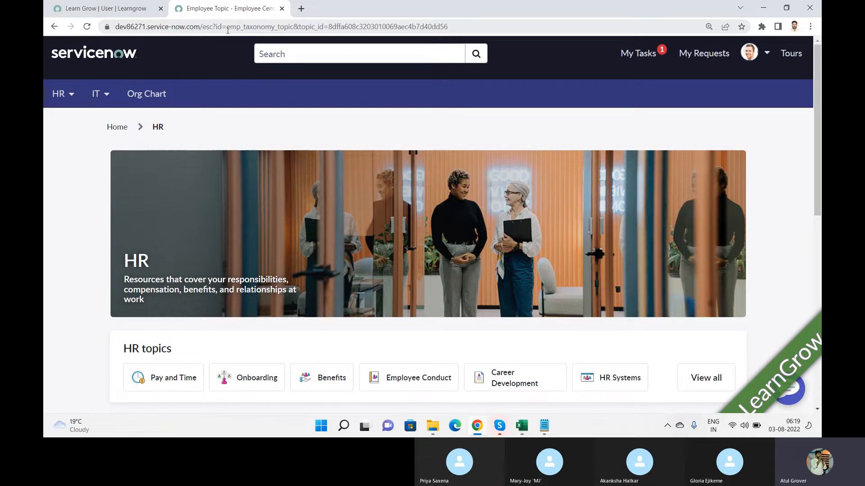
# Return to the Learn Grow user record and filter the navigator for 'tables'
pyautogui.click(106, 7)
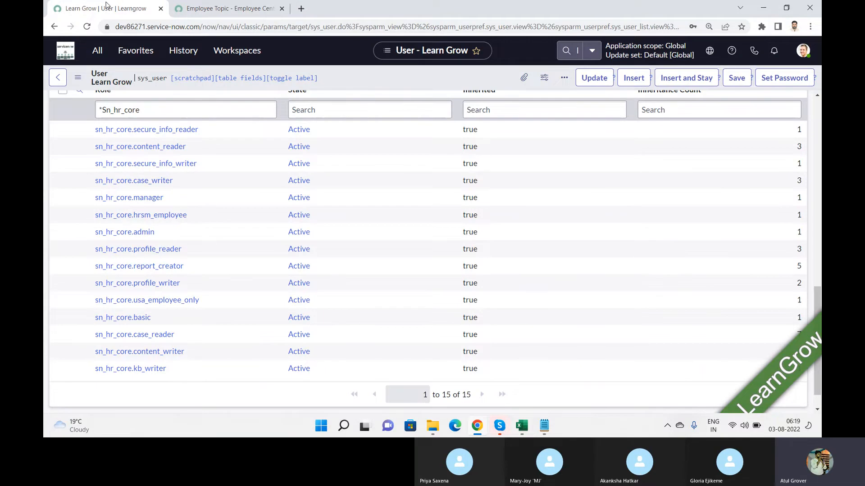
pyautogui.click(93, 57)
pyautogui.write('ta')
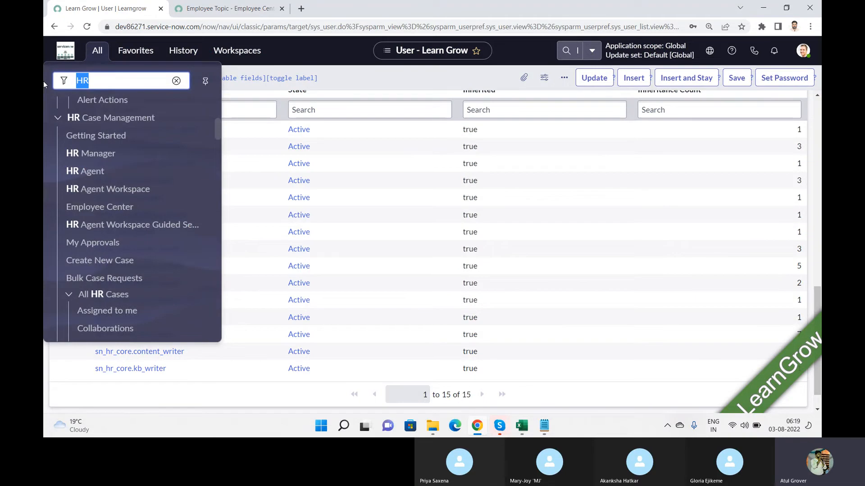
pyautogui.write('bles')
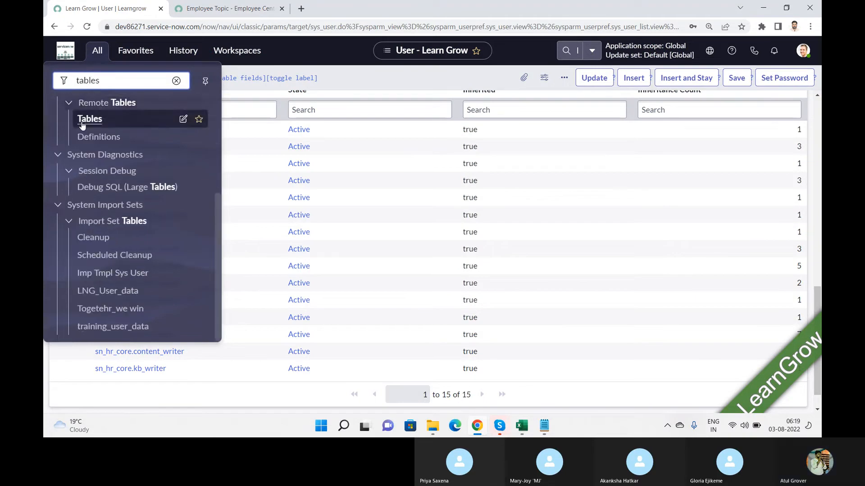
pyautogui.moveTo(214, 219); pyautogui.dragTo(217, 107)
# Open the Tables list, then try and clear an Extends table filter for sn_hr_core
pyautogui.click(81, 211)
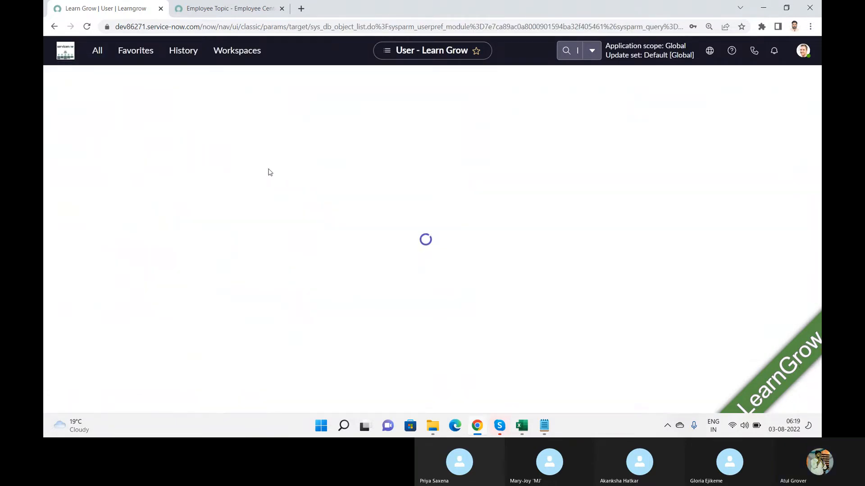
pyautogui.click(517, 143)
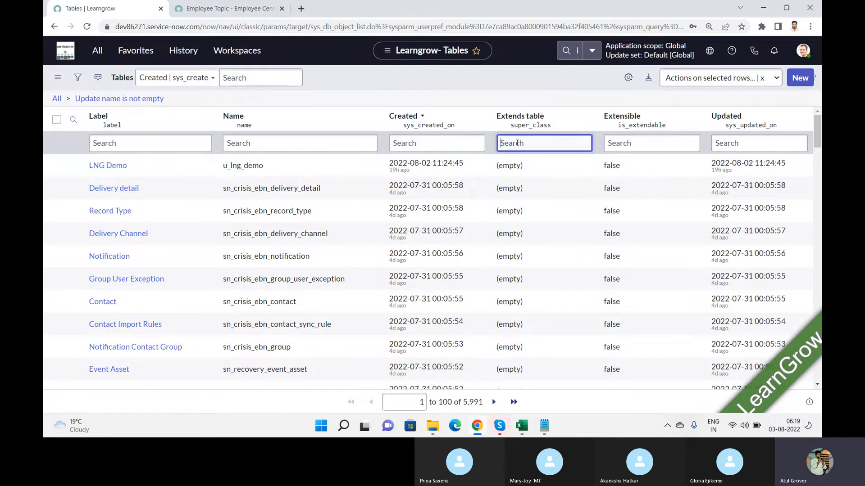
pyautogui.write('*sb')
pyautogui.write('n')
pyautogui.write('_hr_core')
pyautogui.press('Return')
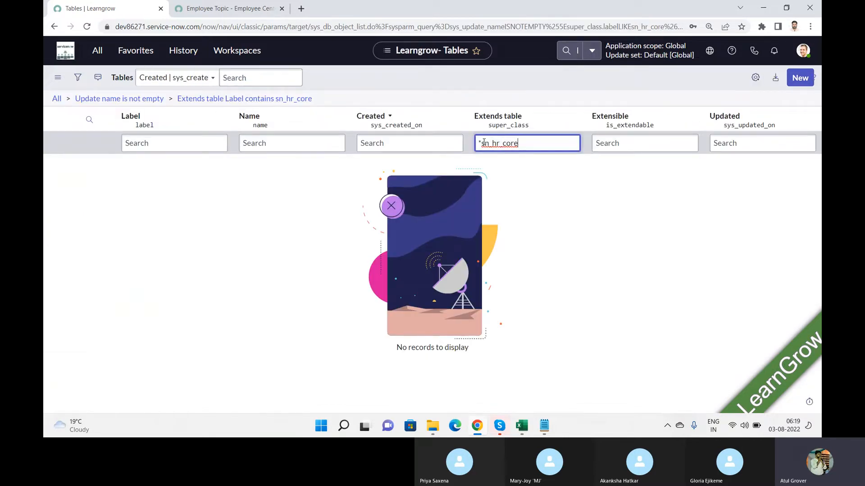
pyautogui.moveTo(482, 143); pyautogui.dragTo(453, 140)
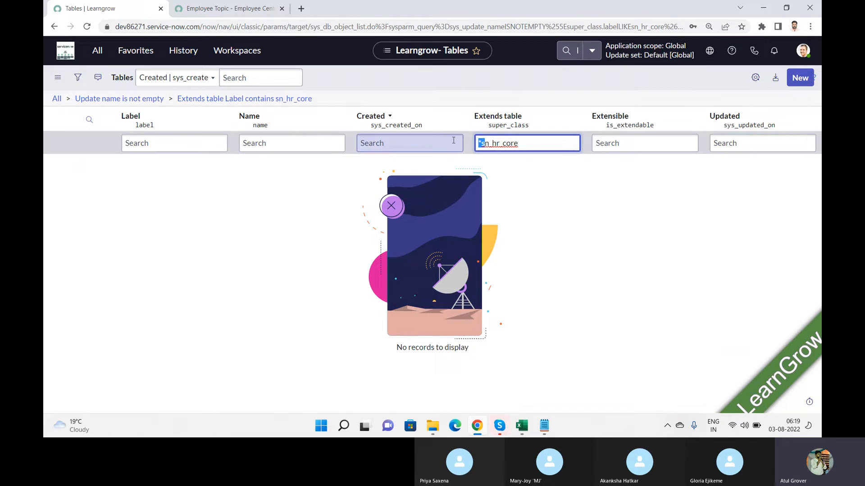
pyautogui.press('BackSpace')
pyautogui.hotkey('ctrl', 'a')
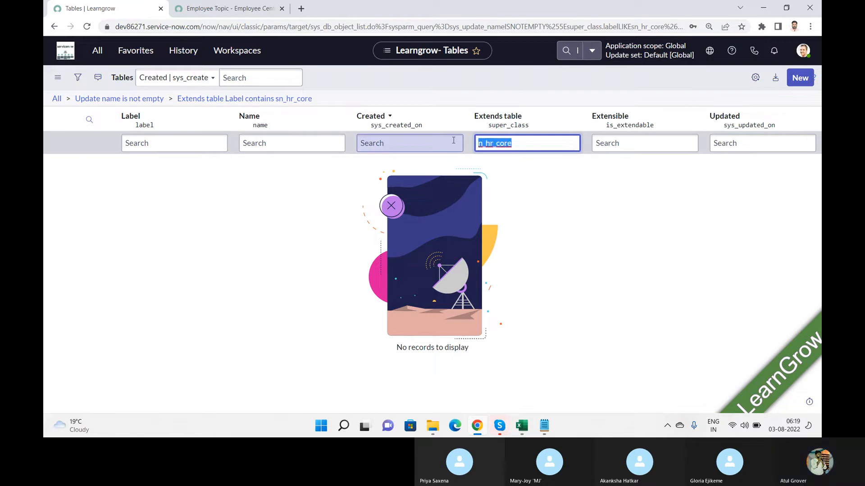
pyautogui.press('BackSpace')
# Filter the table labels for SN_hr, then for core
pyautogui.click(212, 146)
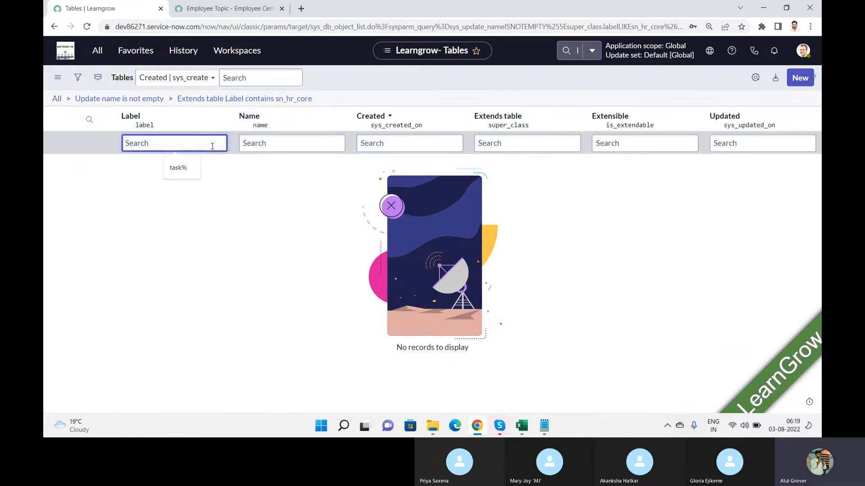
pyautogui.write('*')
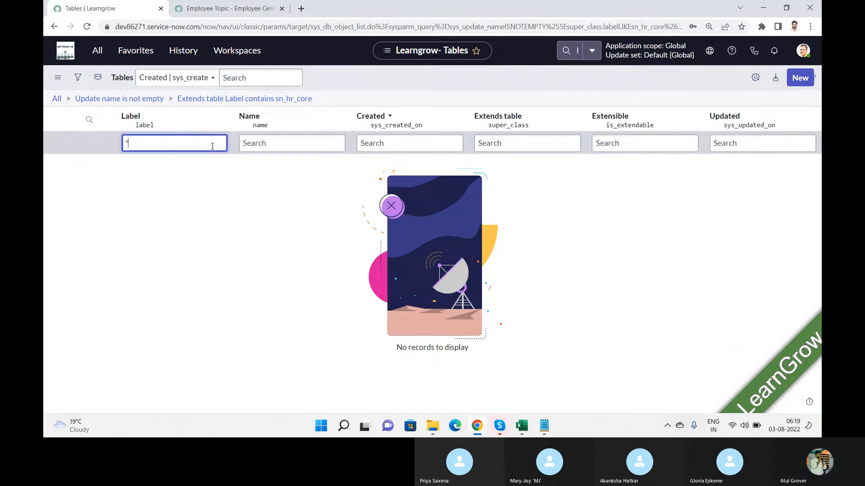
pyautogui.write('SN_hr')
pyautogui.press('Return')
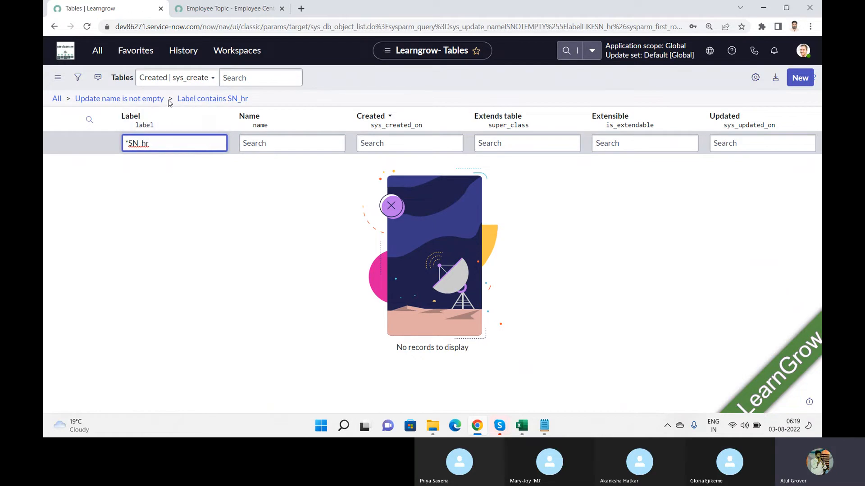
pyautogui.click(130, 144)
pyautogui.press('BackSpace')
pyautogui.press('Return')
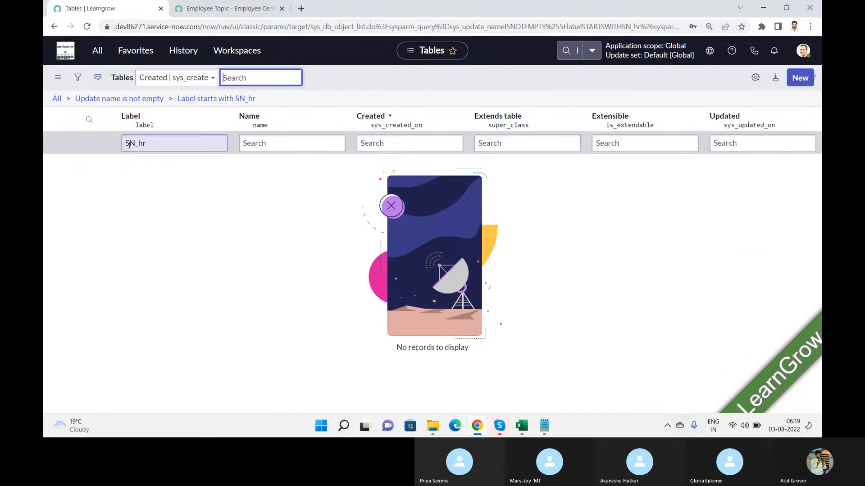
pyautogui.doubleClick(158, 148)
pyautogui.write('core')
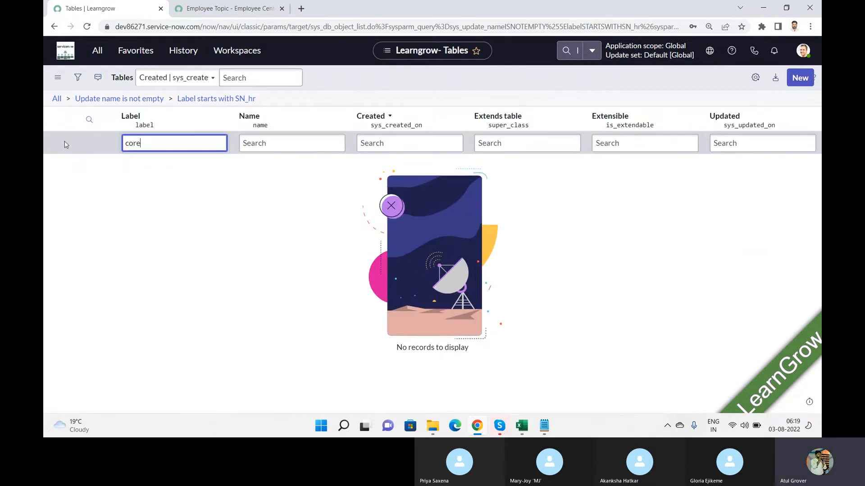
pyautogui.press('Return')
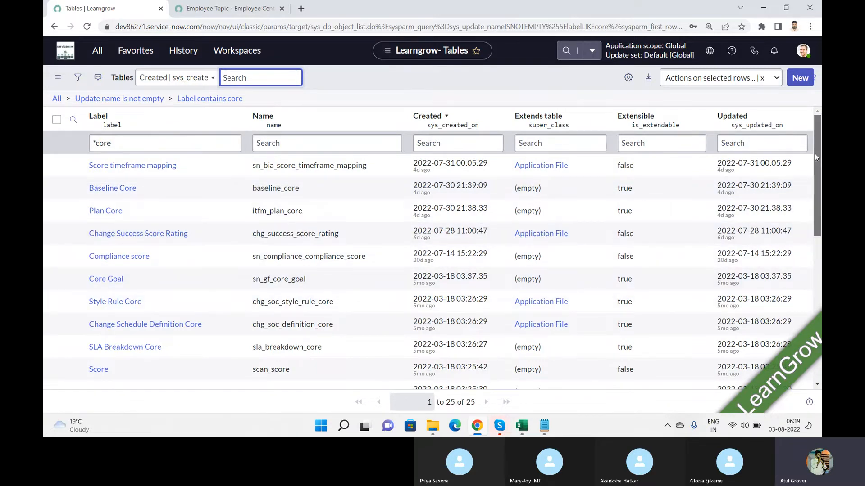
# Filter the Label column to '*hr', listing the 88 HR tables
pyautogui.moveTo(815, 153); pyautogui.dragTo(821, 86)
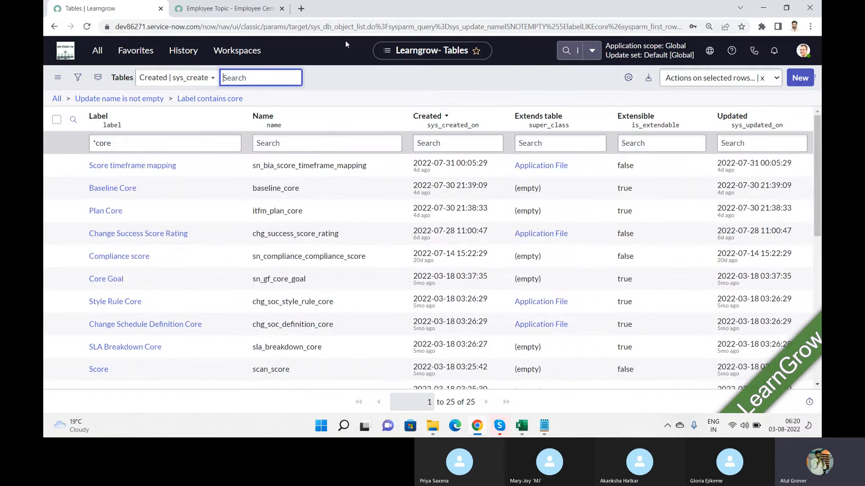
pyautogui.click(559, 140)
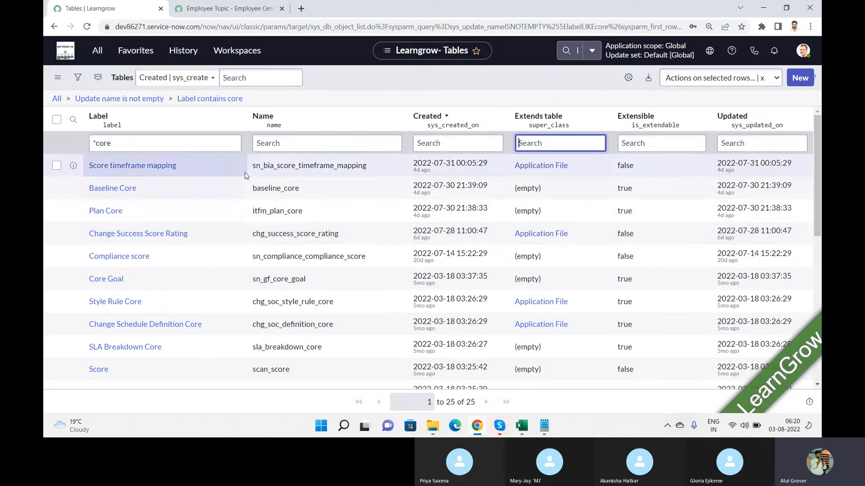
pyautogui.click(147, 147)
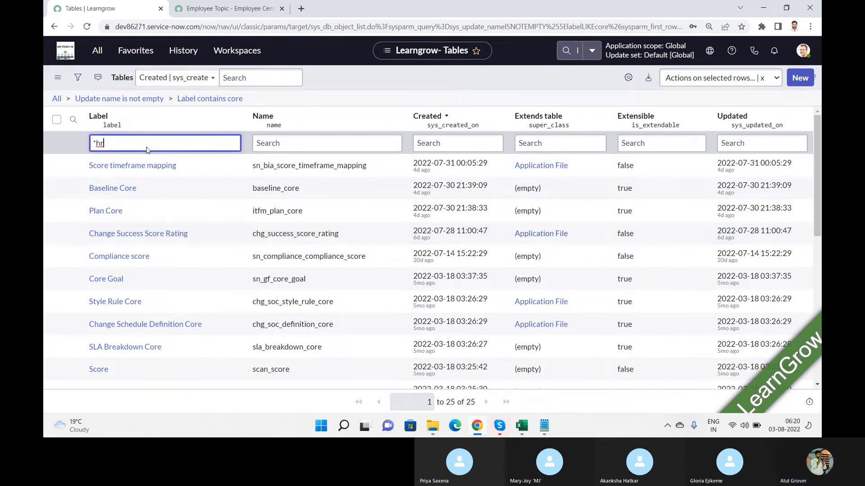
pyautogui.press('Return')
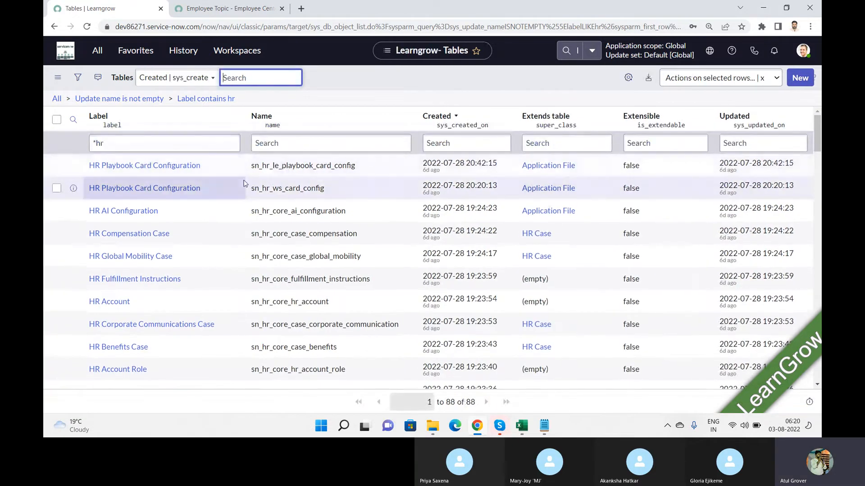
# Open the HR Case table definition, noting name sn_hr_core_case and its parent Task table
pyautogui.click(535, 239)
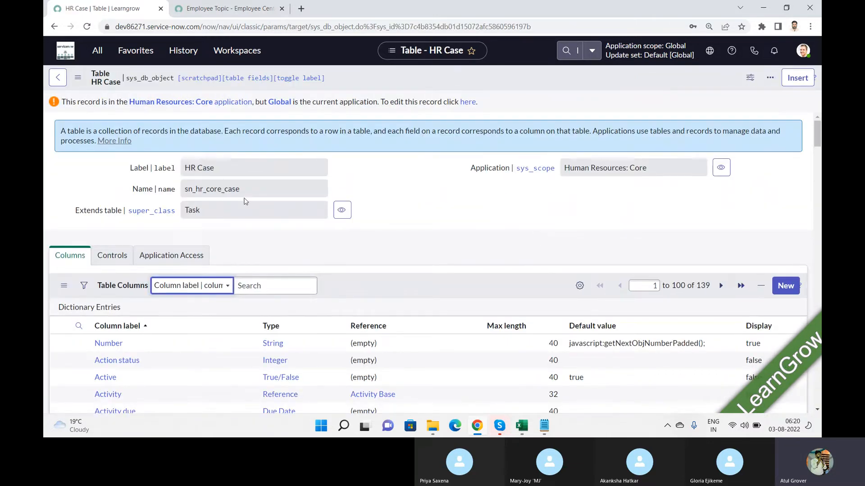
pyautogui.moveTo(242, 190); pyautogui.dragTo(147, 188)
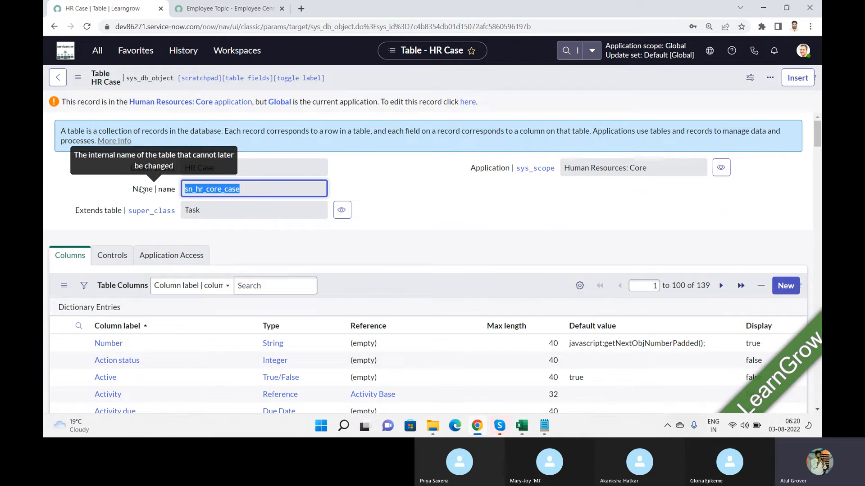
pyautogui.press('Tab')
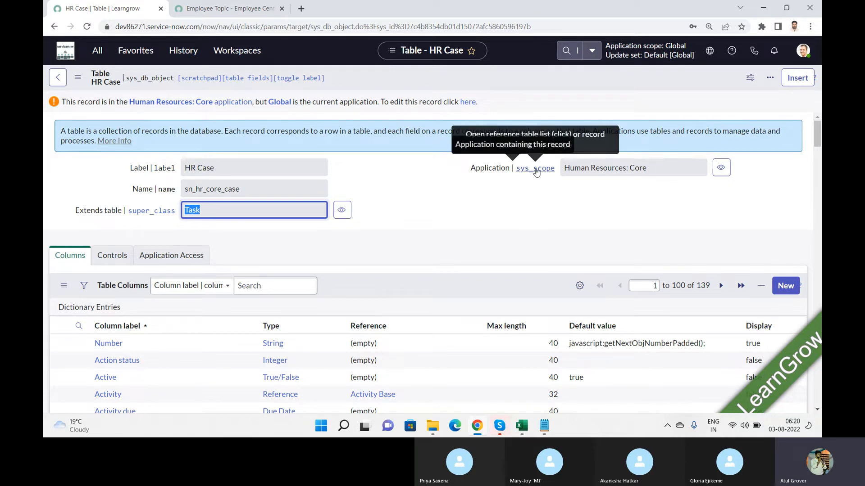
pyautogui.click(342, 210)
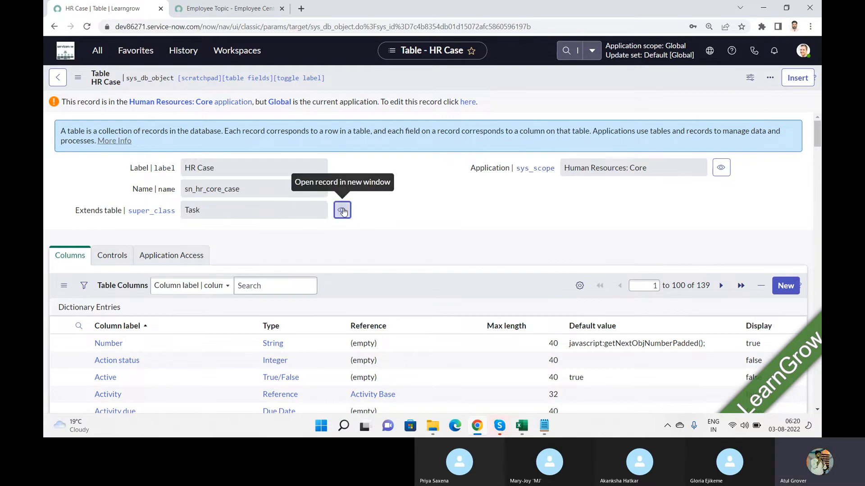
# Maximize the Task table window and review its 77 table columns
pyautogui.click(422, 9)
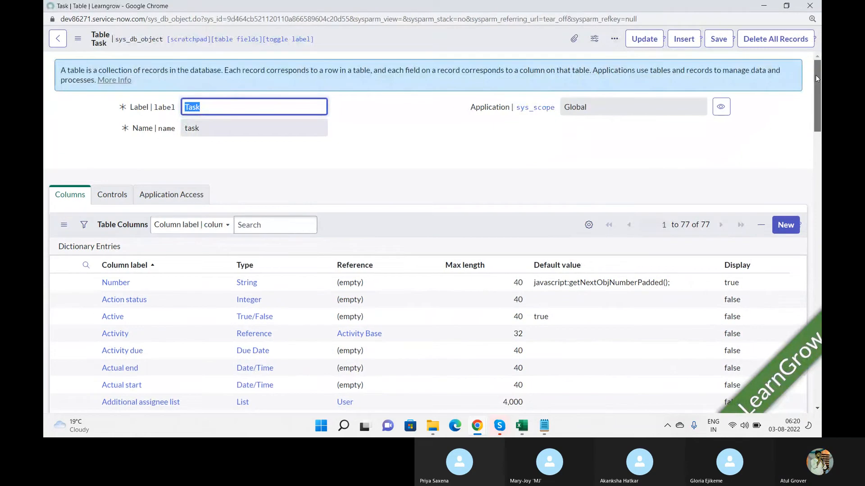
pyautogui.moveTo(815, 75); pyautogui.dragTo(815, 104)
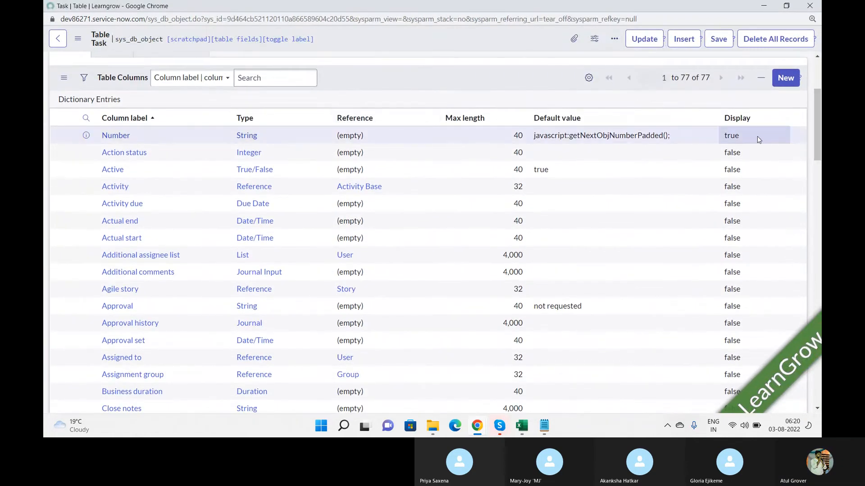
pyautogui.moveTo(711, 80); pyautogui.dragTo(682, 78)
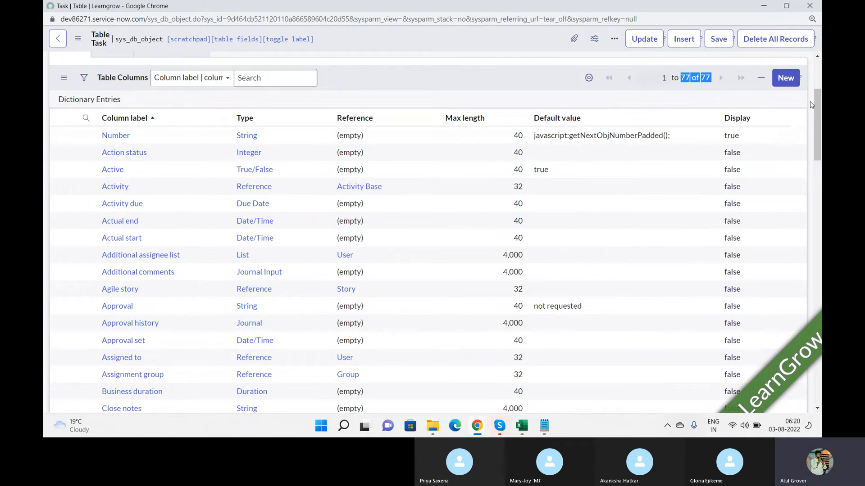
pyautogui.moveTo(817, 104); pyautogui.dragTo(809, 63)
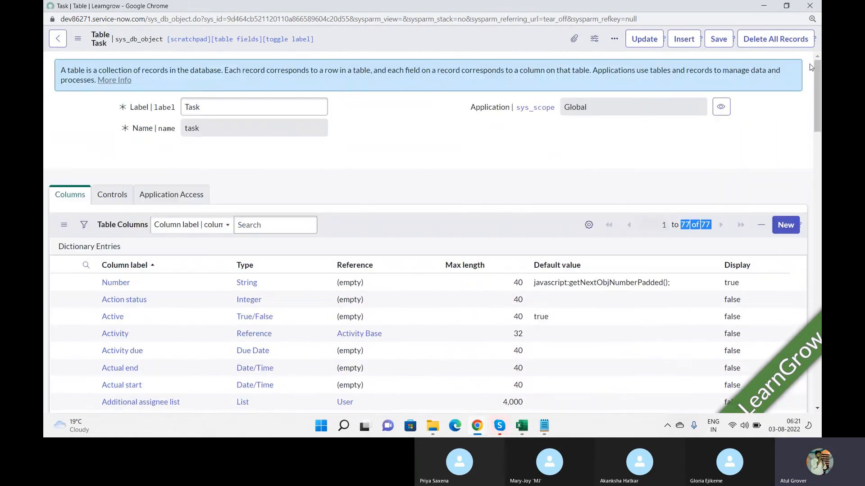
# Close the Task table window, select the sn_hr_core_case table name, check Skype, then reopen the All navigator
pyautogui.click(810, 6)
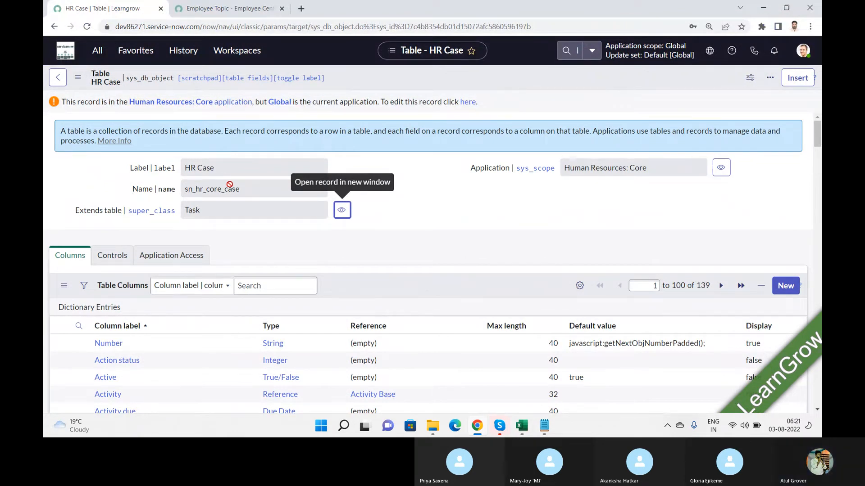
pyautogui.moveTo(251, 192); pyautogui.dragTo(162, 189)
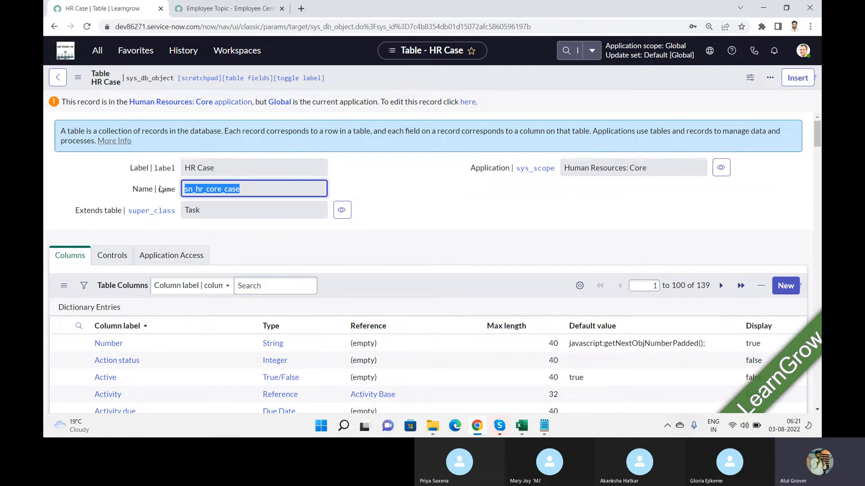
pyautogui.hotkey('alt', 'Tab')
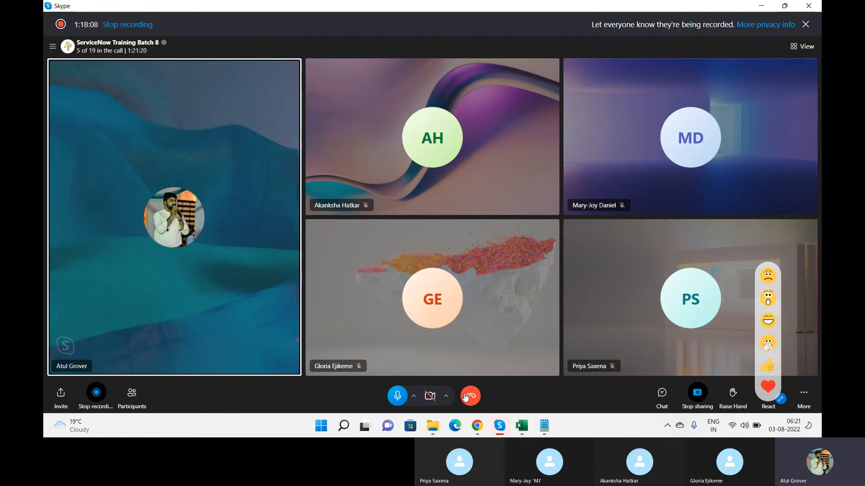
pyautogui.click(477, 425)
pyautogui.click(98, 50)
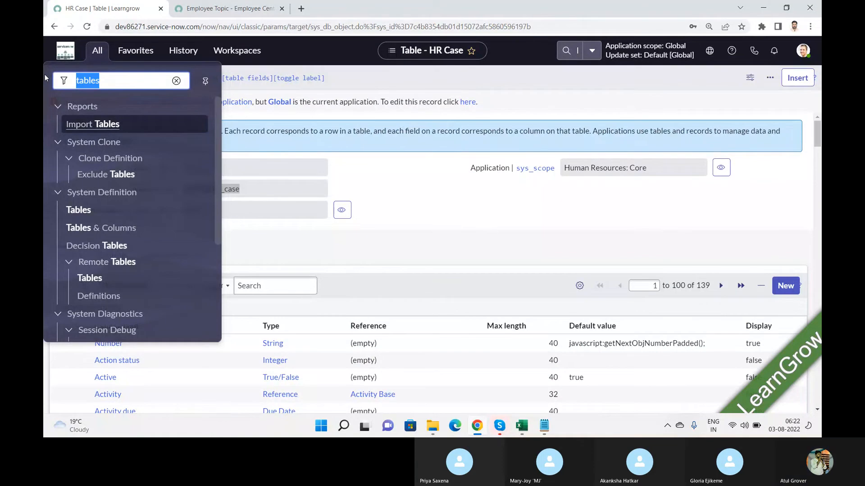
# Filter the navigator for 'plugin' and open System Definition > Plugin Installation History
pyautogui.write('intsall')
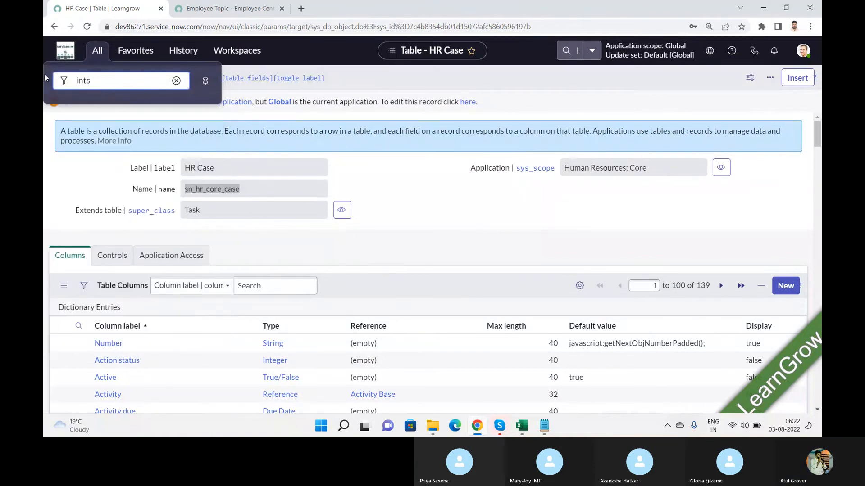
pyautogui.press('BackSpace')
pyautogui.press('BackSpace')
pyautogui.write('stall')
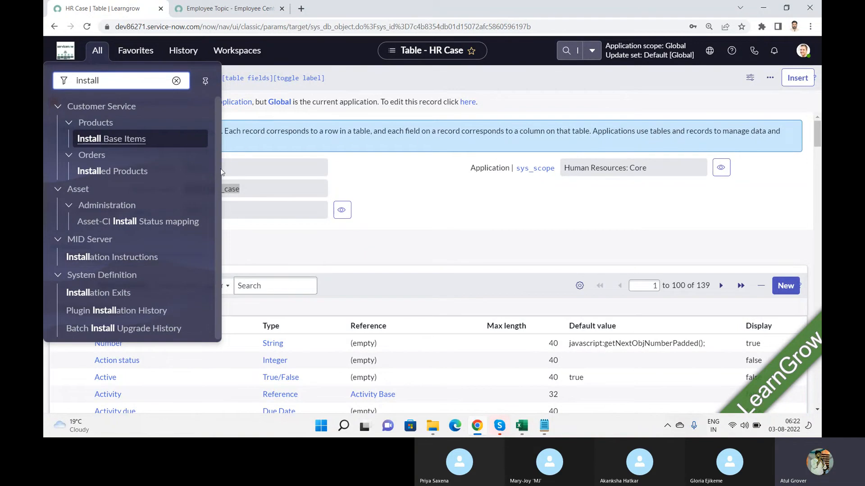
pyautogui.moveTo(127, 85); pyautogui.dragTo(47, 71)
pyautogui.write('p')
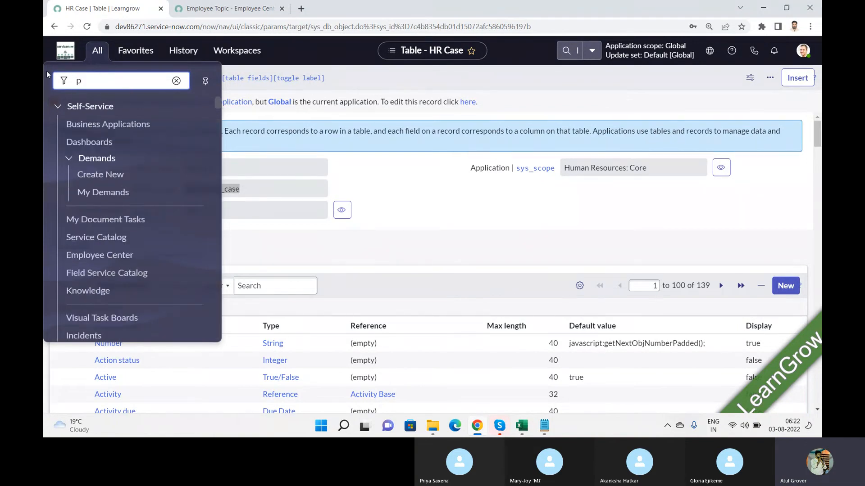
pyautogui.write('lugi')
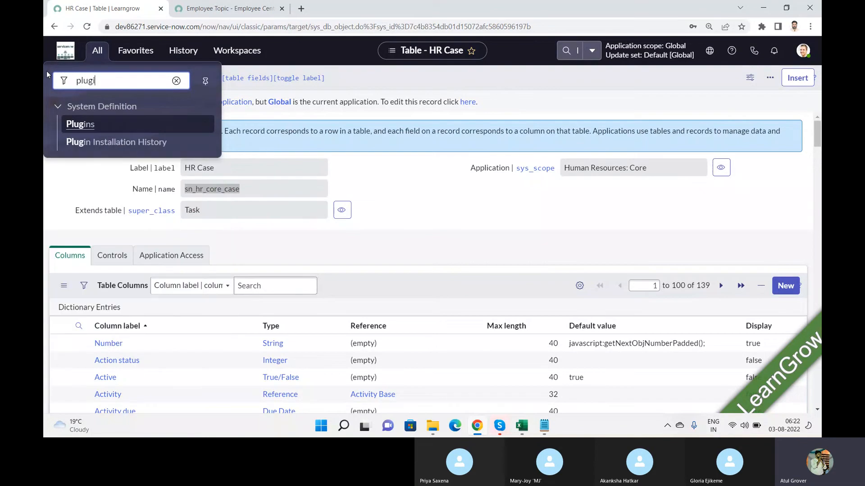
pyautogui.write('n')
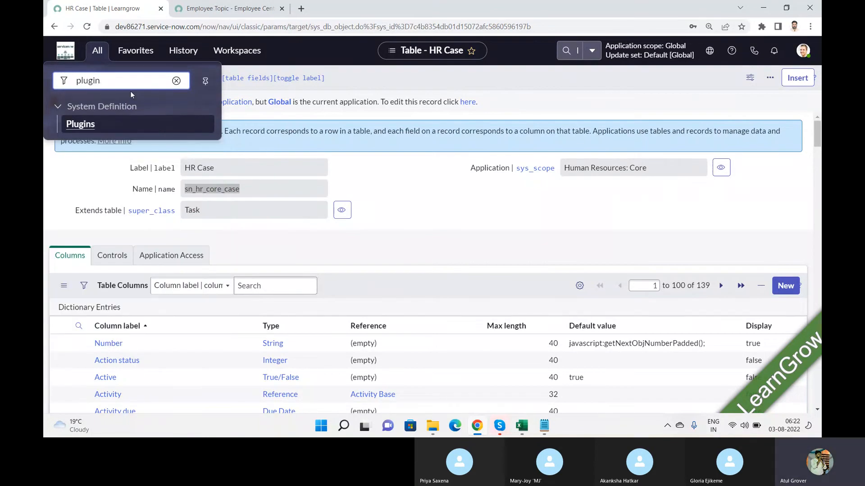
pyautogui.click(120, 144)
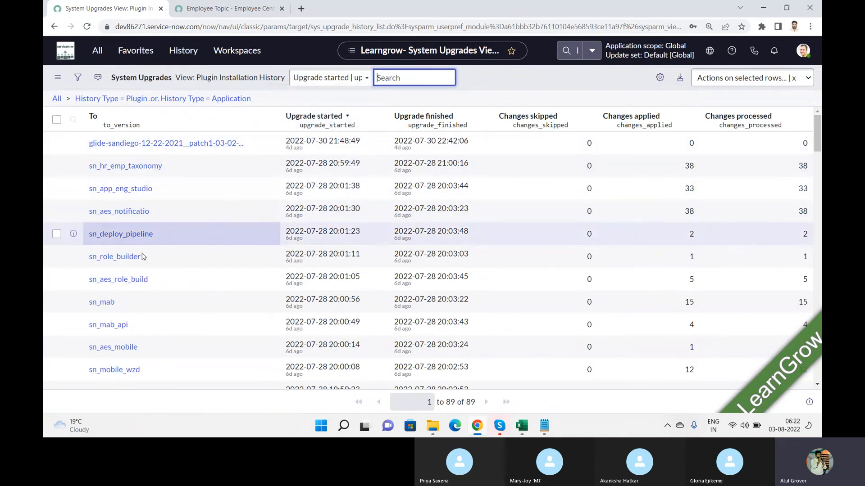
# Find com.sn_hr_core in the plugin list by searching 'sn_hr_c', then go back to the Skype call
pyautogui.hotkey('ctrl', 'f')
pyautogui.write('s')
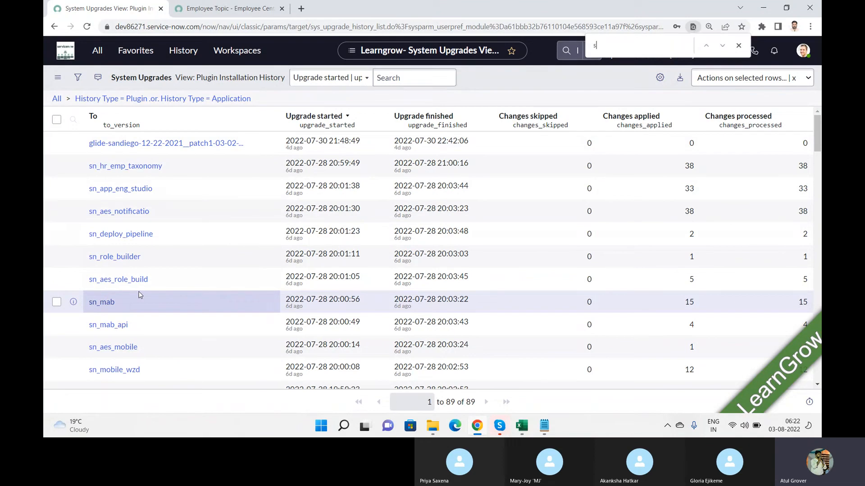
pyautogui.write('n_hr')
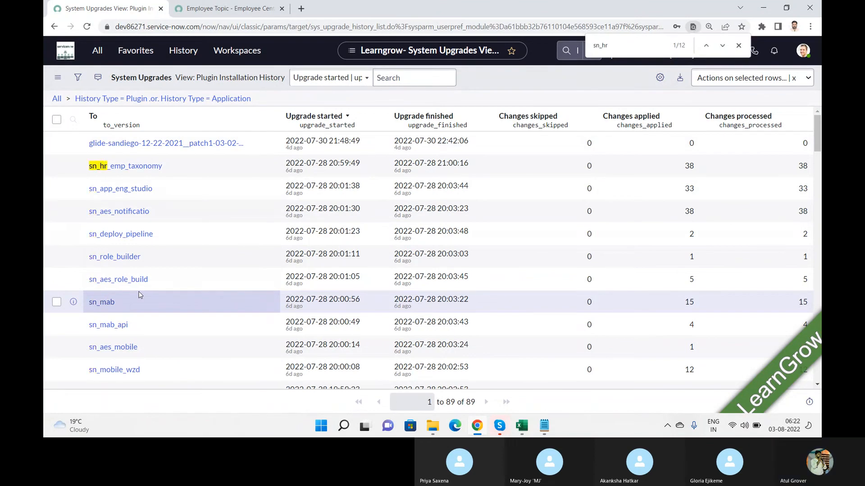
pyautogui.write('_c')
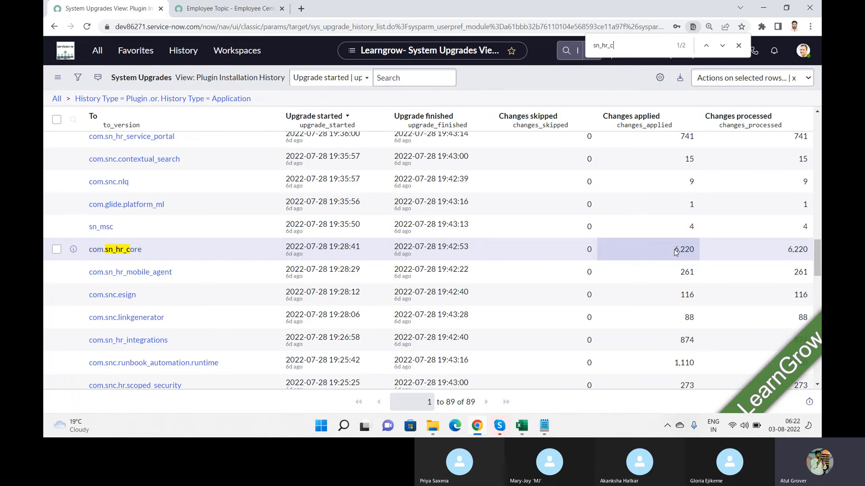
pyautogui.click(499, 426)
pyautogui.click(460, 385)
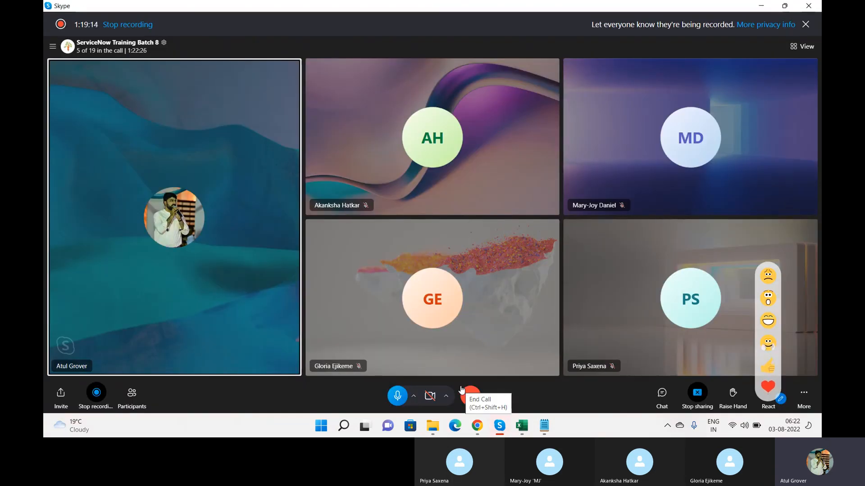